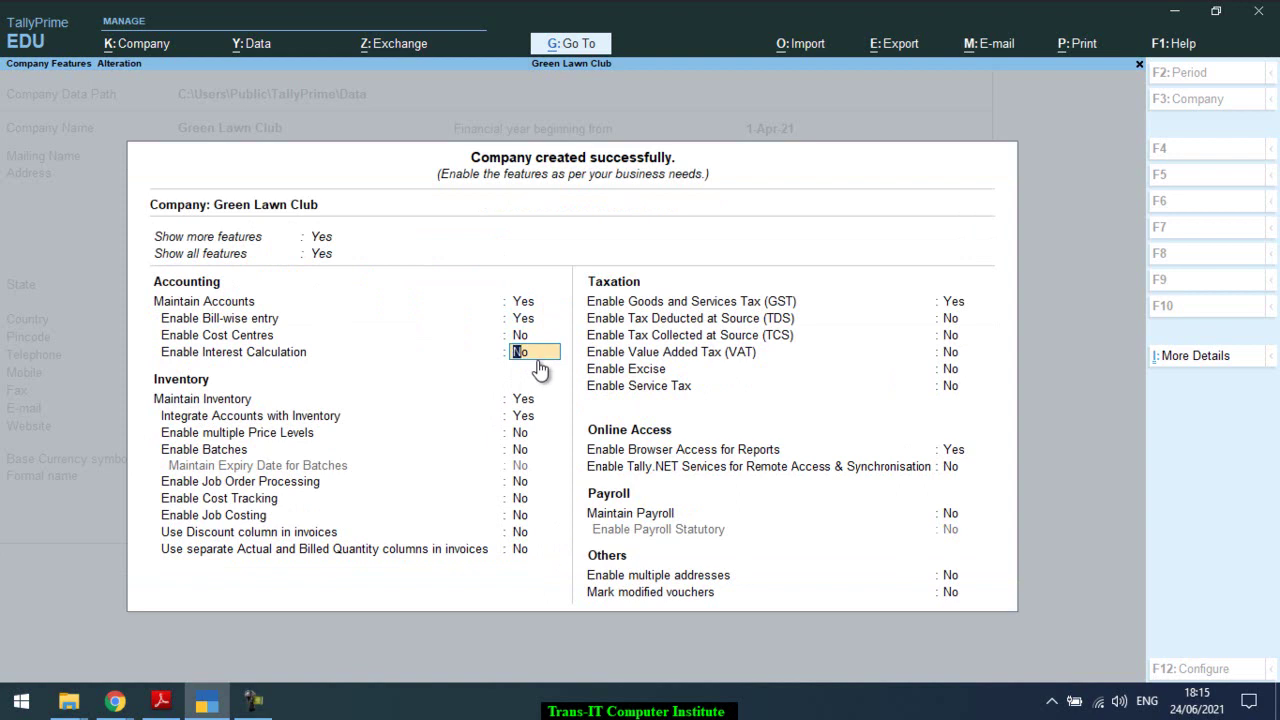
# Step: Enable interest calculation for the company, checking the feature settings against volume 3.pdf in Adobe Reader
pyautogui.write('y')
pyautogui.press('Return')
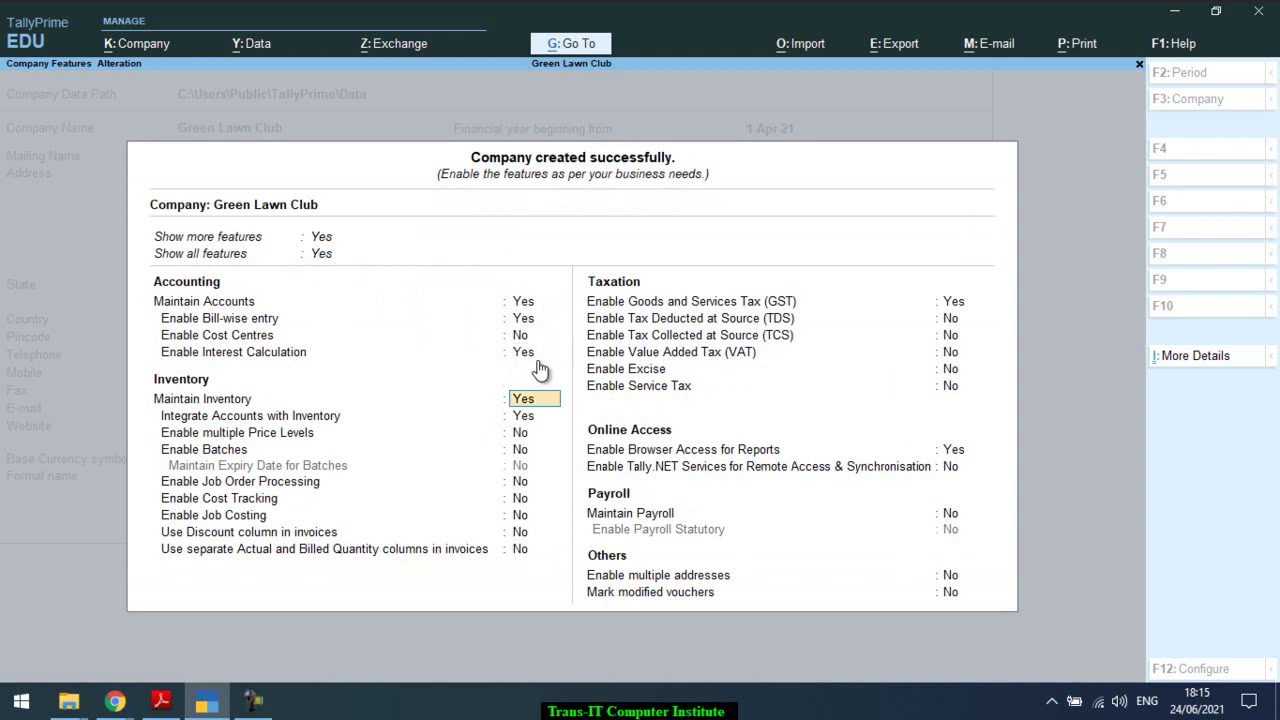
pyautogui.hotkey('alt', 'Tab')
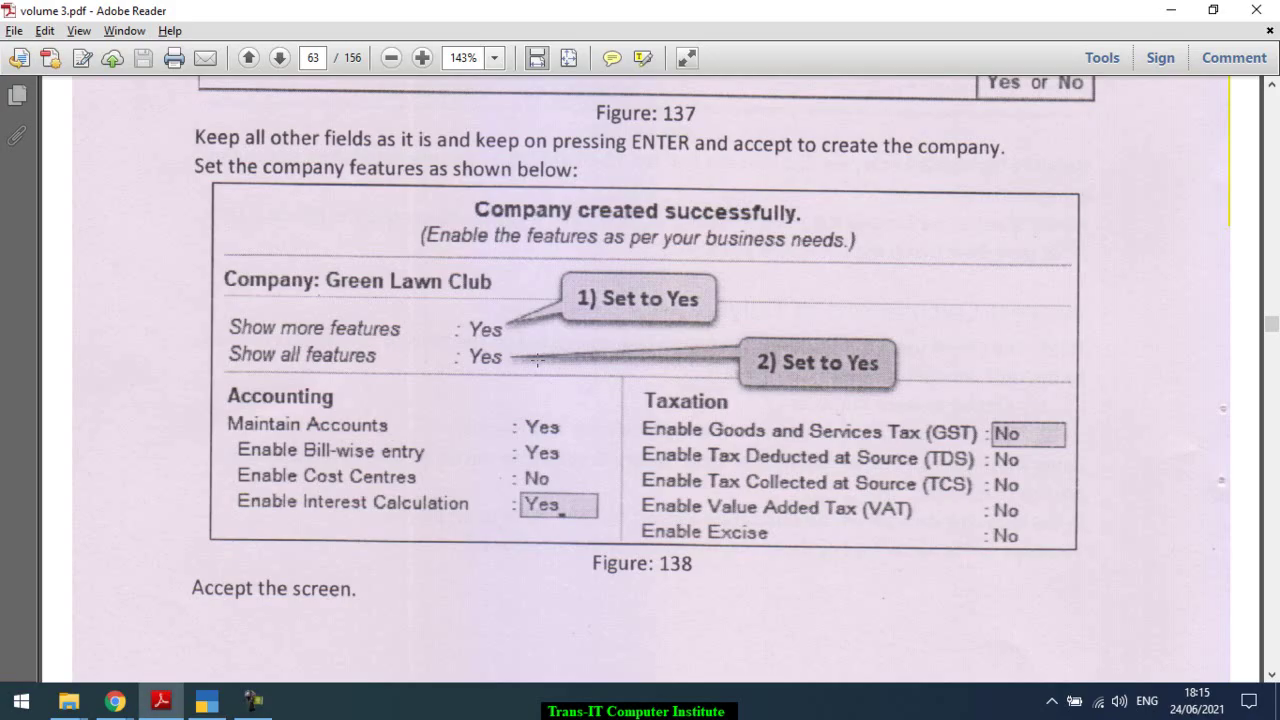
pyautogui.hotkey('alt', 'Tab')
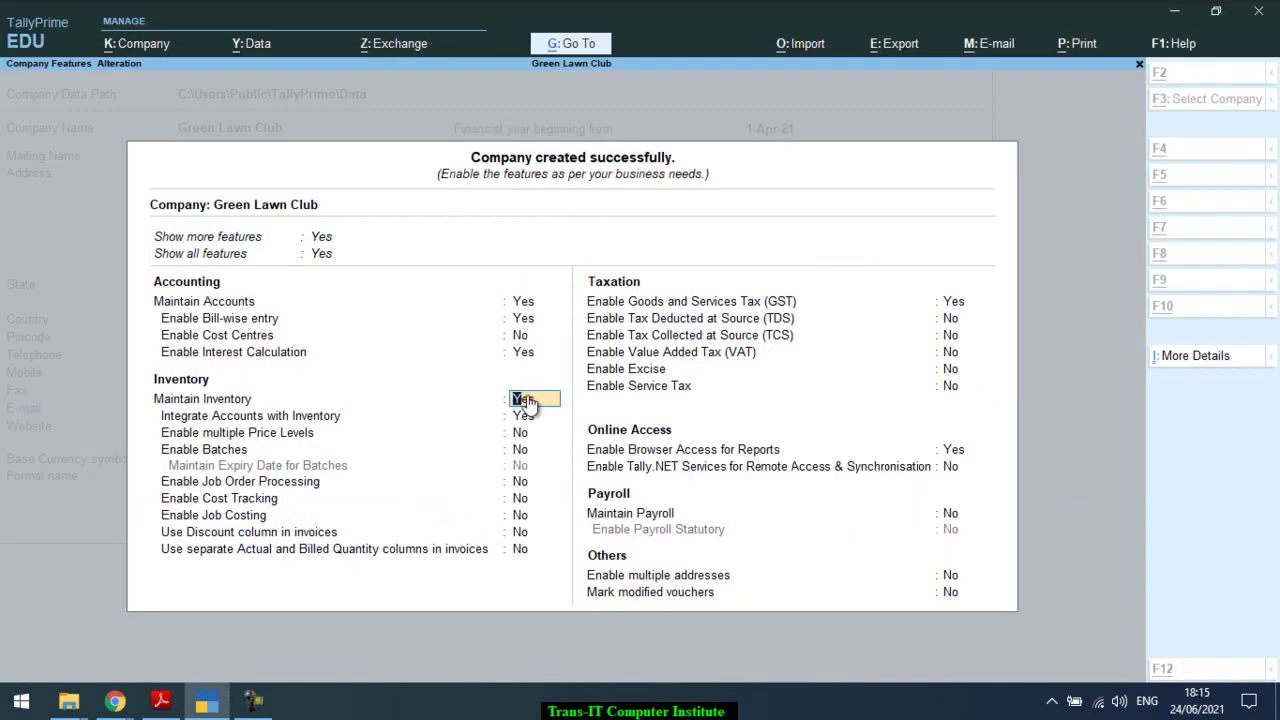
pyautogui.hotkey('alt', 'Tab')
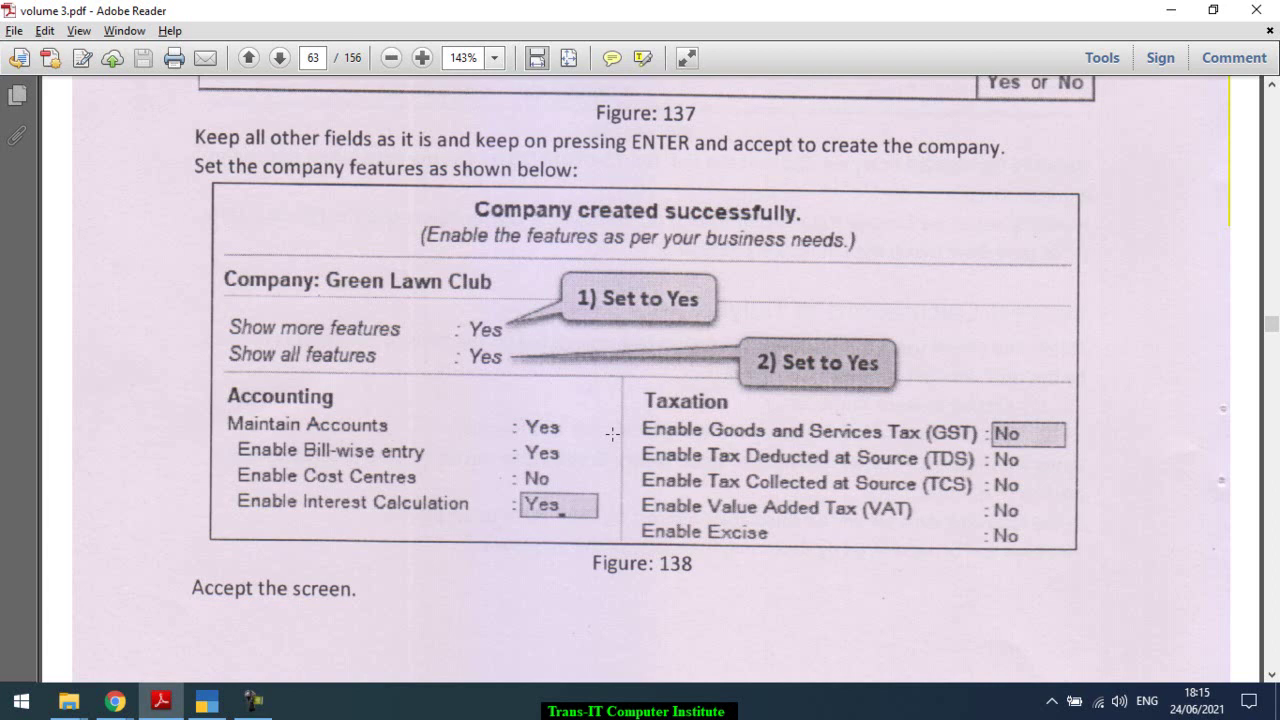
pyautogui.scroll(-3, 612, 433)
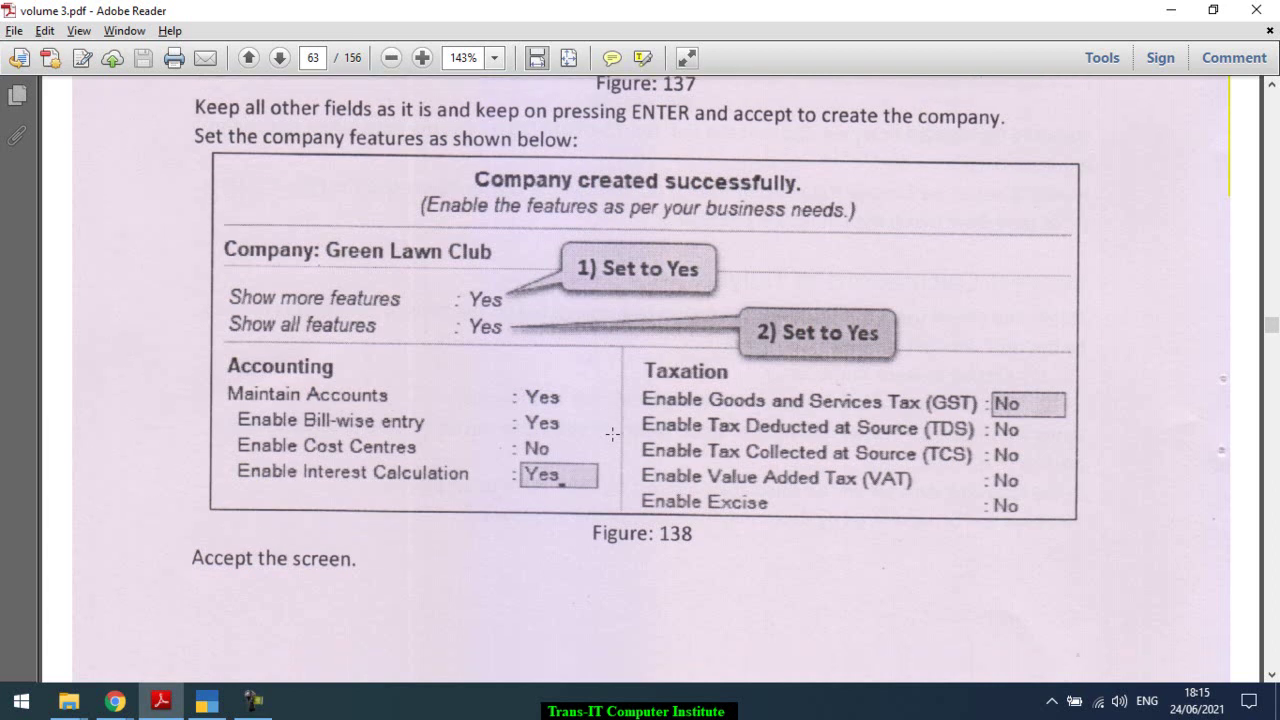
pyautogui.scroll(-10, 612, 433)
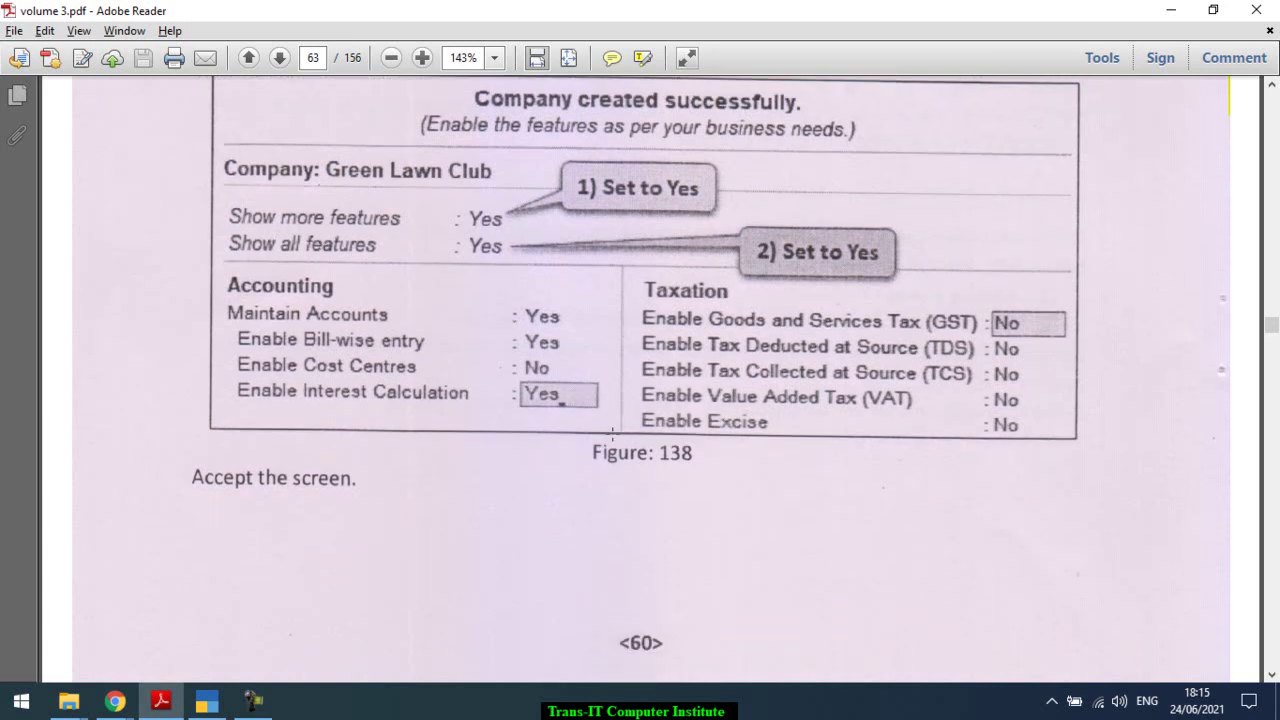
pyautogui.scroll(-1, 612, 433)
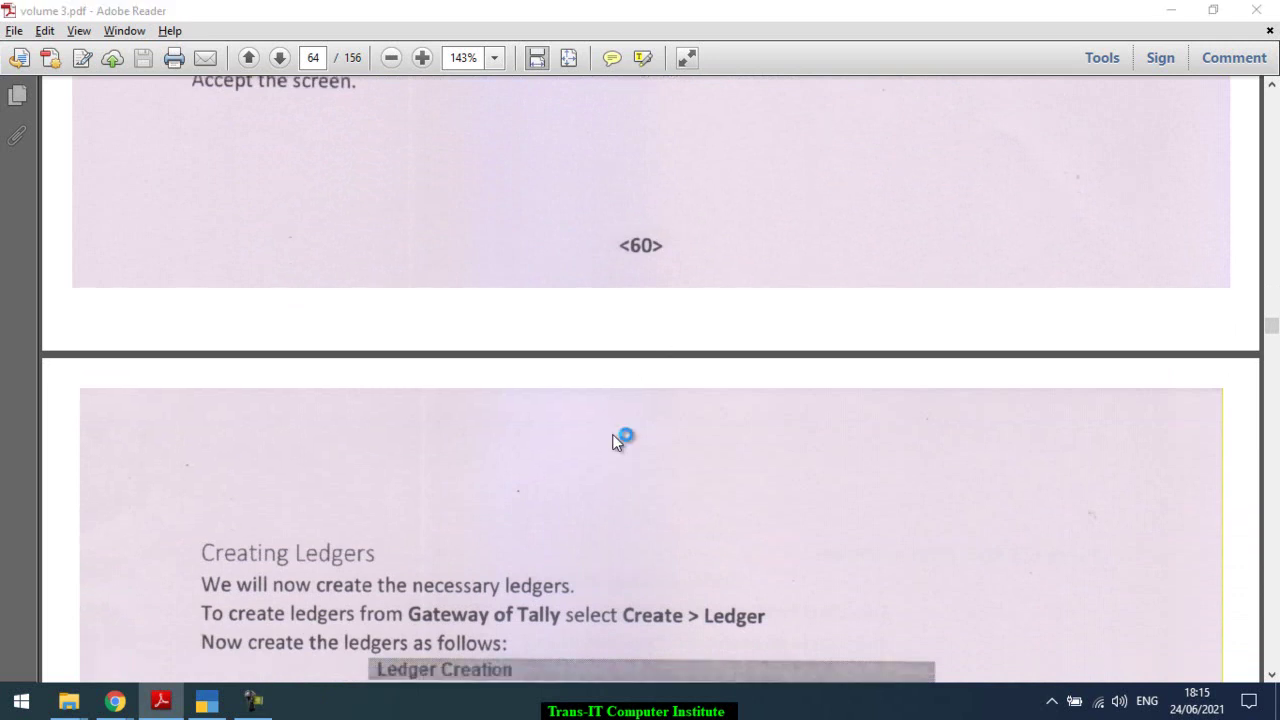
# Step: In TallyPrime, set Maintain Inventory and Enable Goods and Services Tax (GST) to No, and accept the company features
pyautogui.hotkey('alt', 'Tab')
pyautogui.press('n')
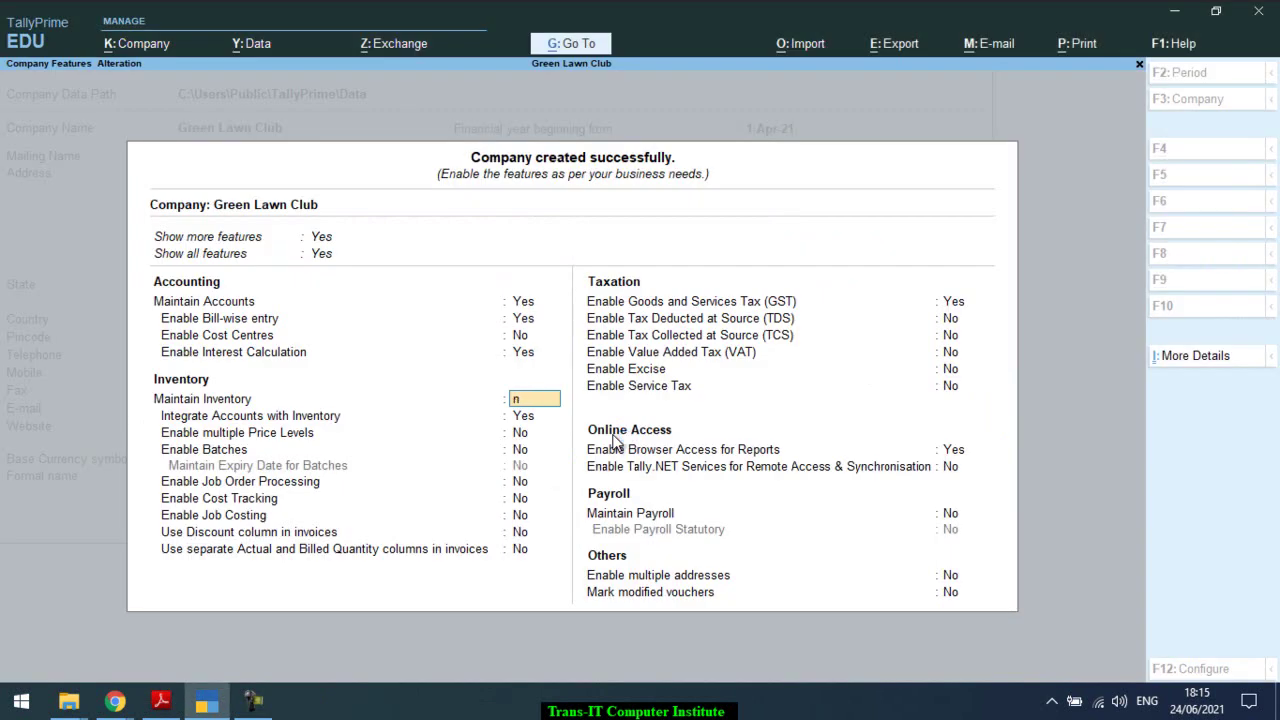
pyautogui.press('Return')
pyautogui.write('n')
pyautogui.press('Return')
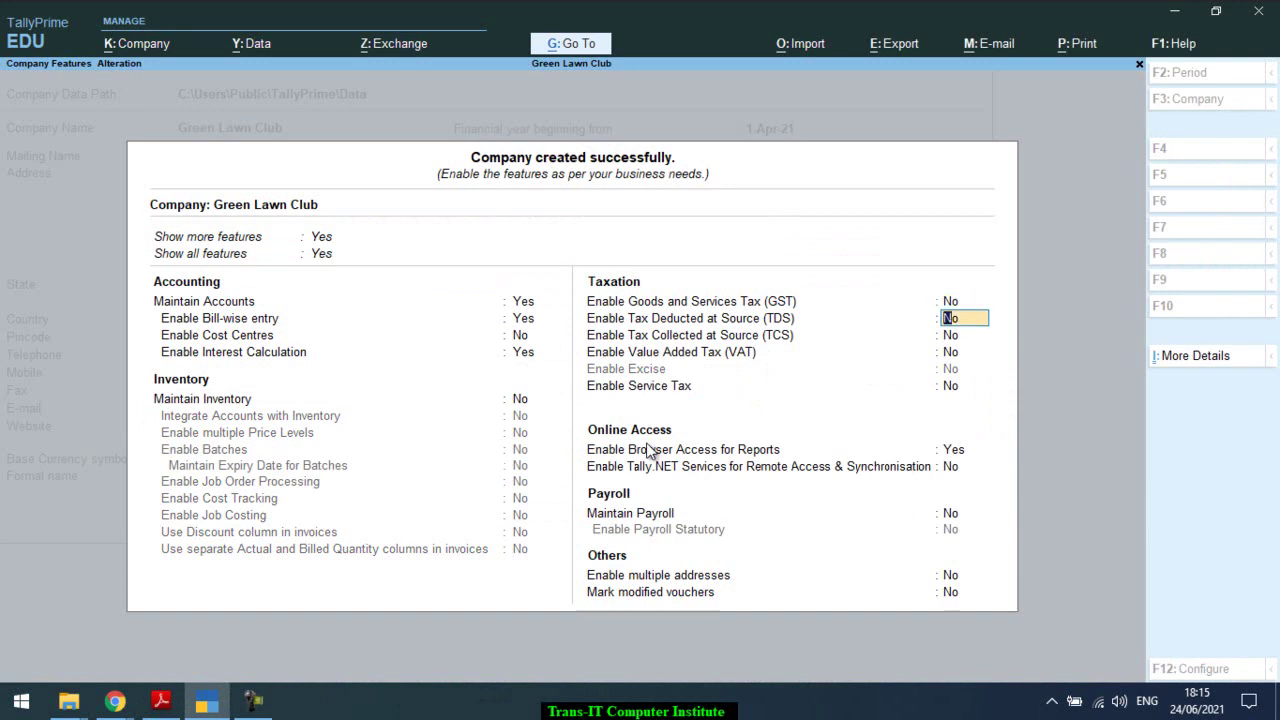
pyautogui.hotkey('ctrl', 'a')
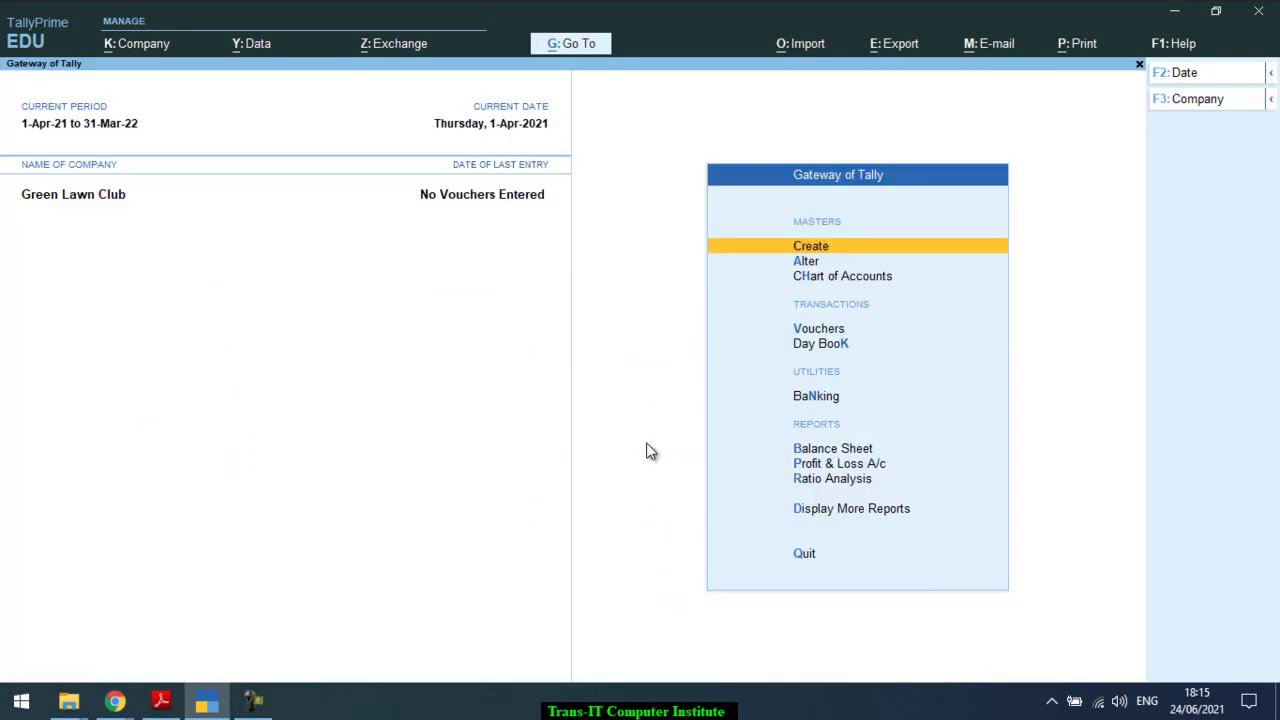
pyautogui.press('Down')
pyautogui.press('Down')
pyautogui.press('Down')
pyautogui.press('Down')
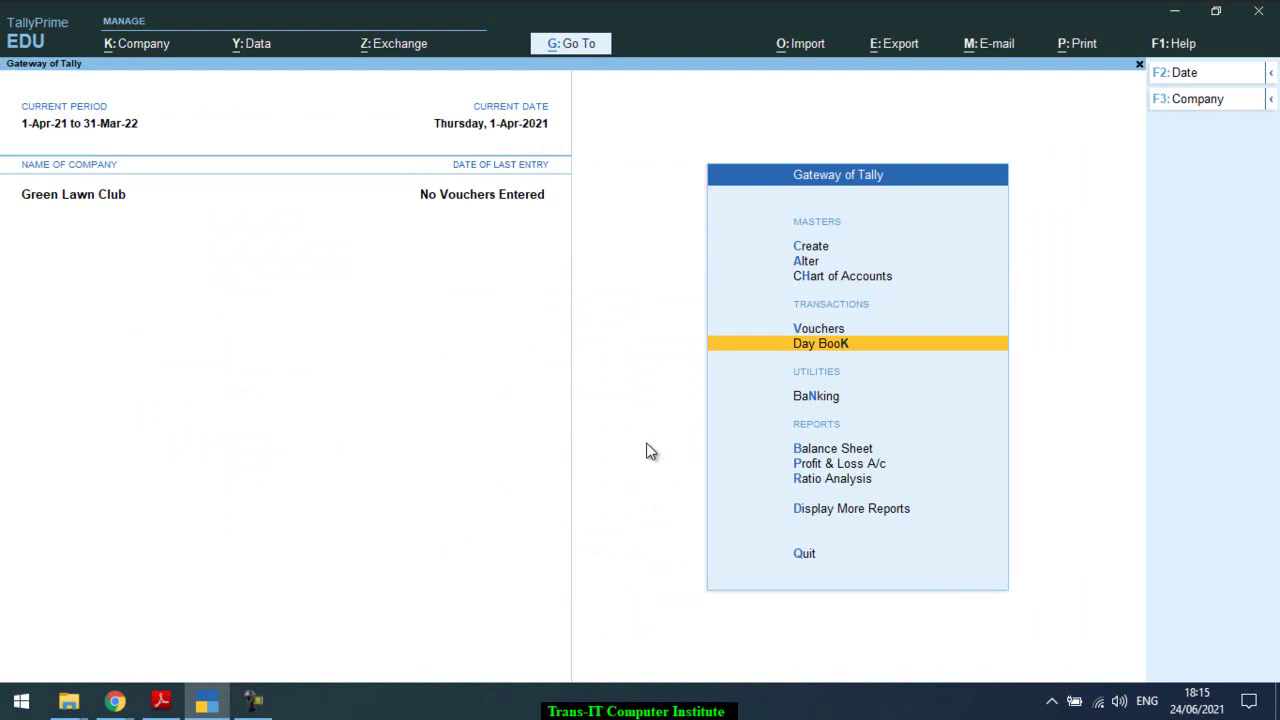
# Step: Read the ledger creation instructions in volume 3.pdf, and start creating a new ledger in TallyPrime
pyautogui.hotkey('alt', 'Tab')
pyautogui.scroll(-1, 646, 442)
pyautogui.scroll(-6, 646, 442)
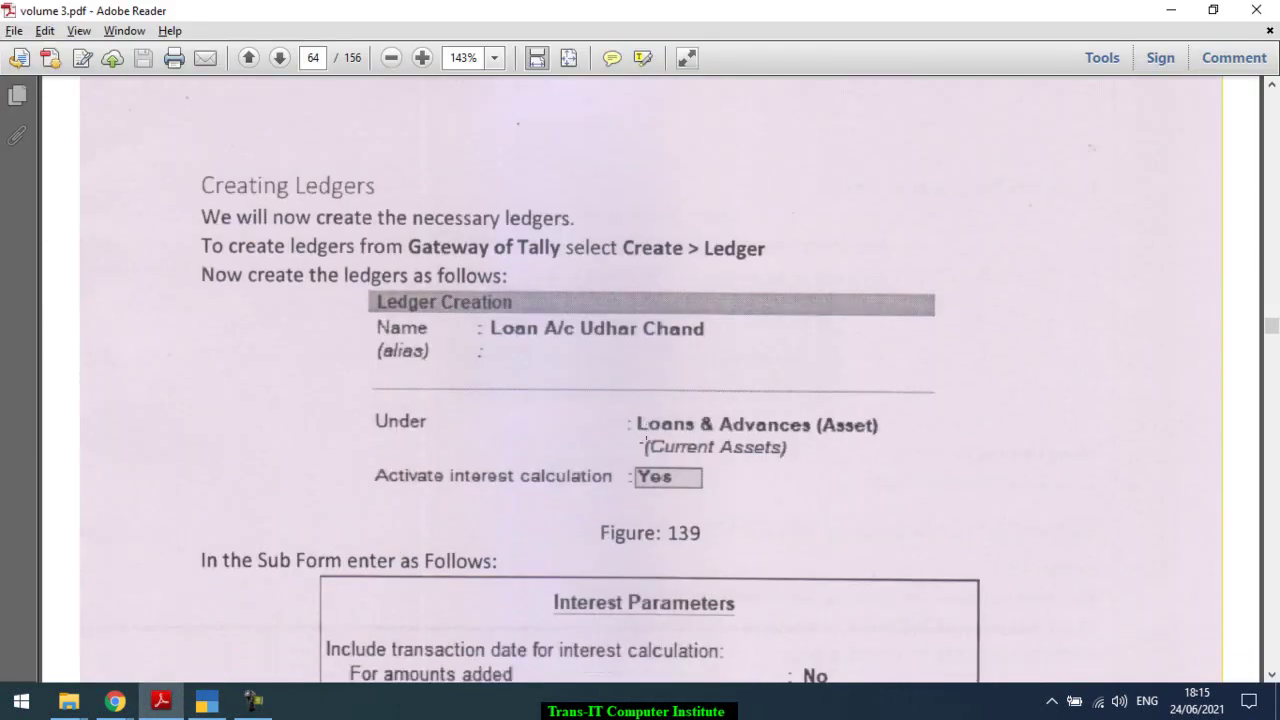
pyautogui.scroll(-1, 646, 442)
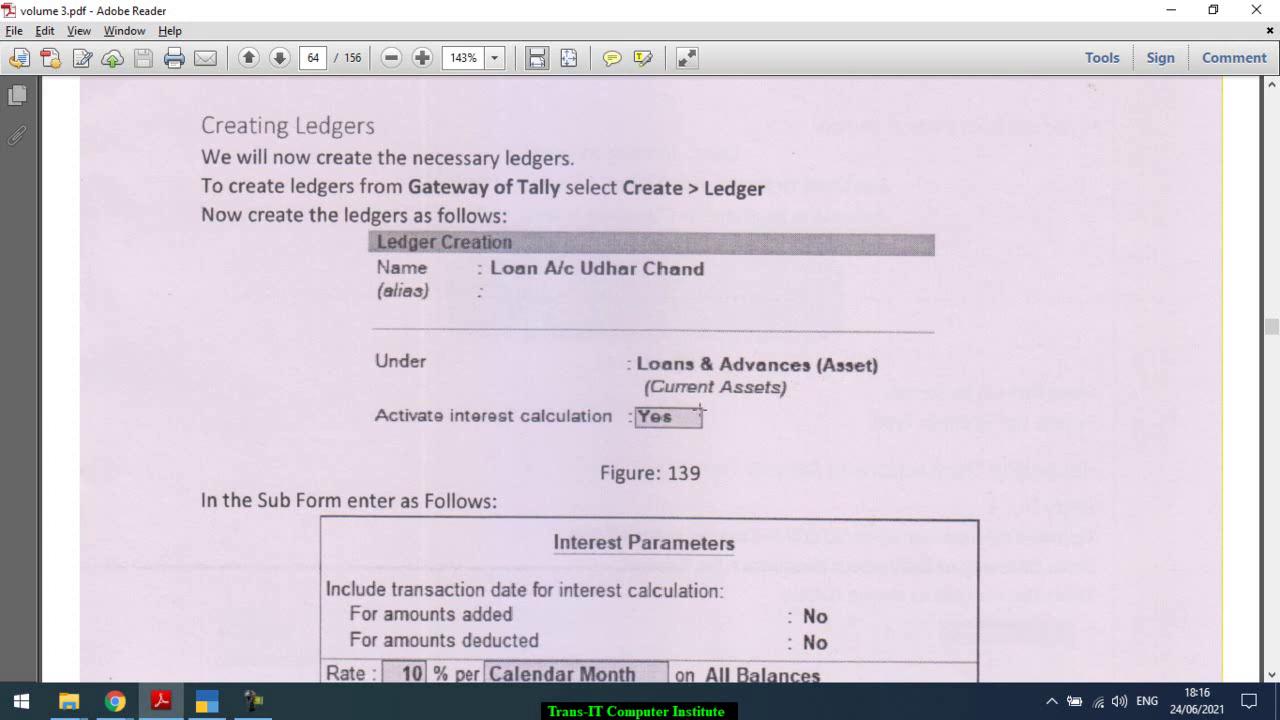
pyautogui.hotkey('alt', 'Tab')
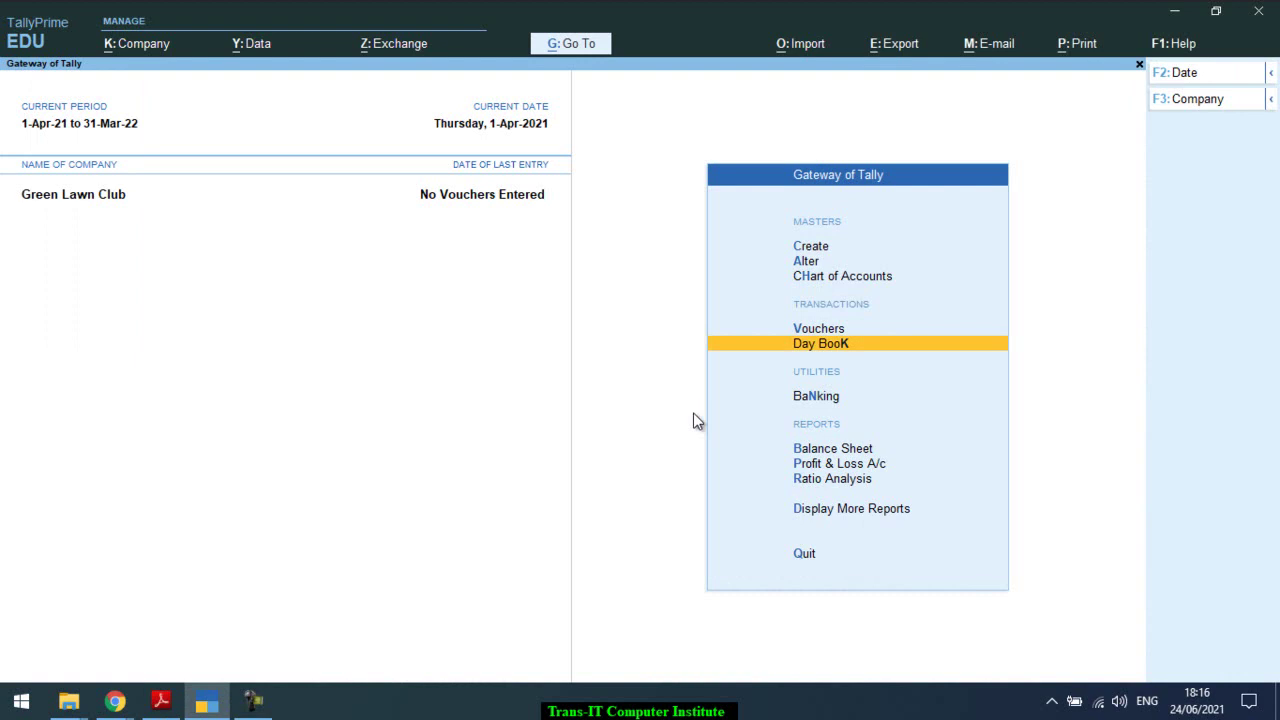
pyautogui.press('Up')
pyautogui.press('Up')
pyautogui.press('Up')
pyautogui.press('Up')
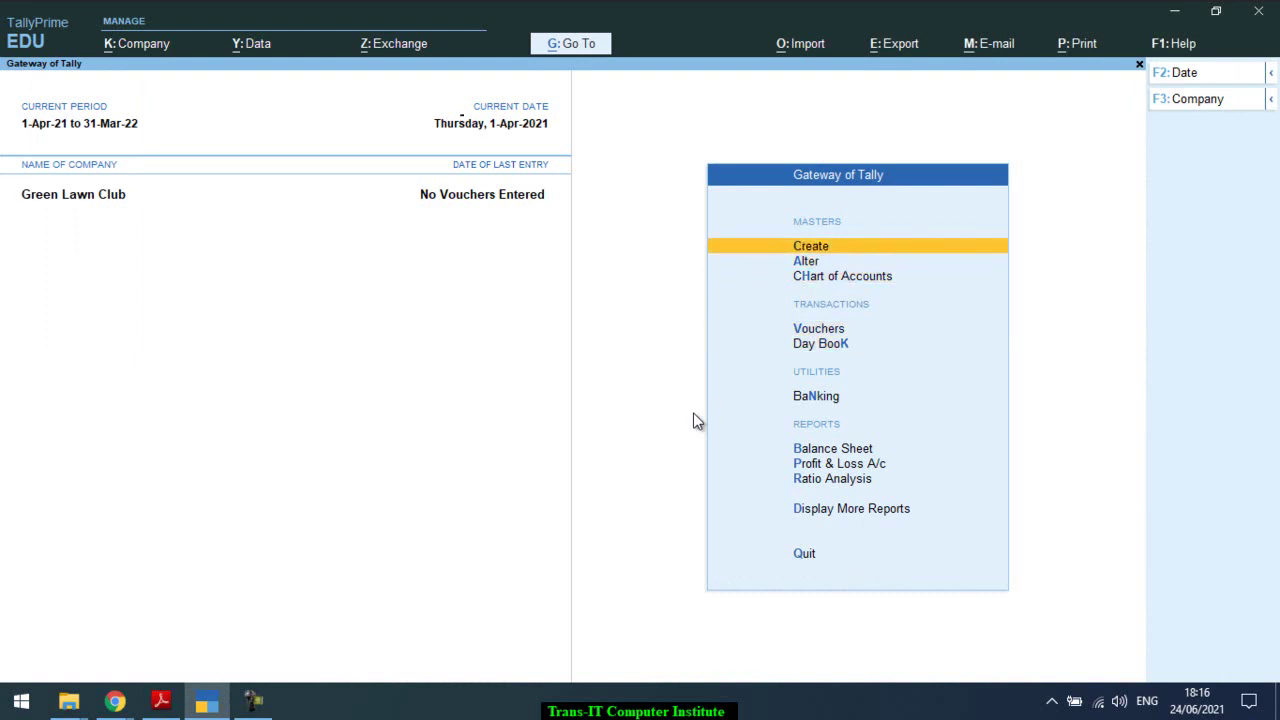
pyautogui.press('Return')
pyautogui.press('Down')
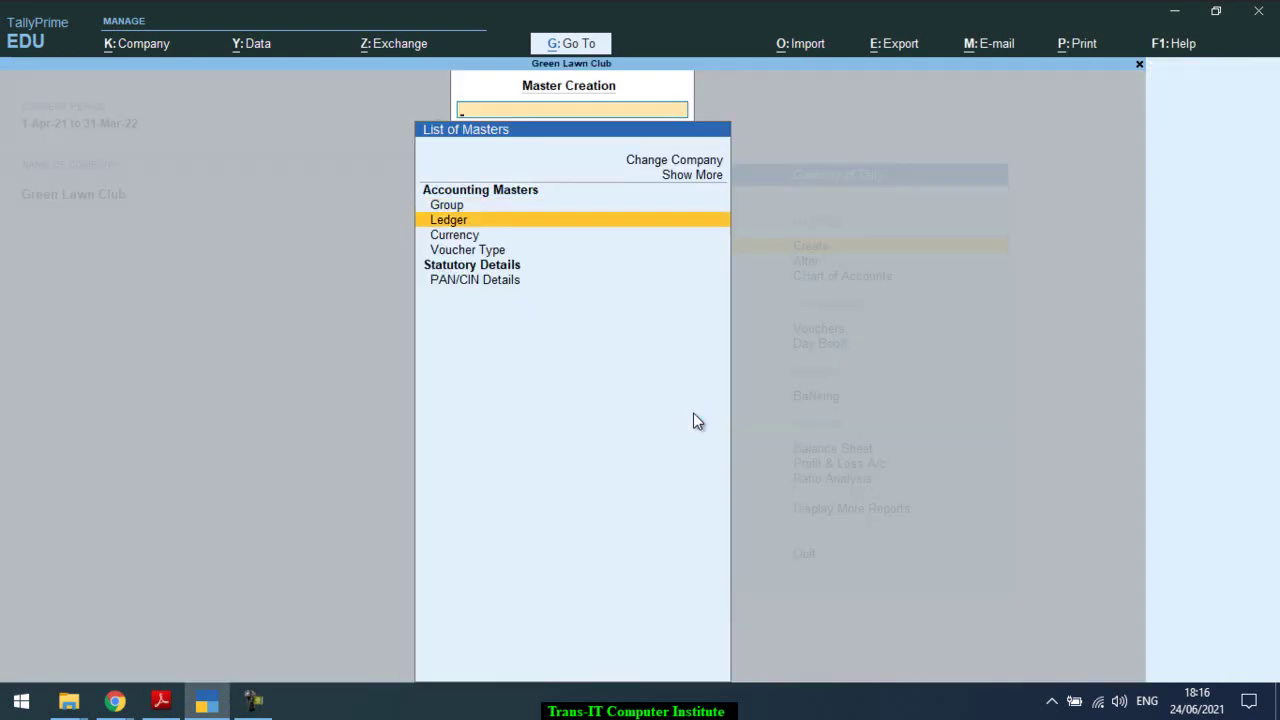
pyautogui.press('Return')
# Step: Name the ledger Loan A/c followed by the borrower's name shown in volume 3.pdf, and place it under Loans & Advances (Asset)
pyautogui.hotkey('alt', 'Tab')
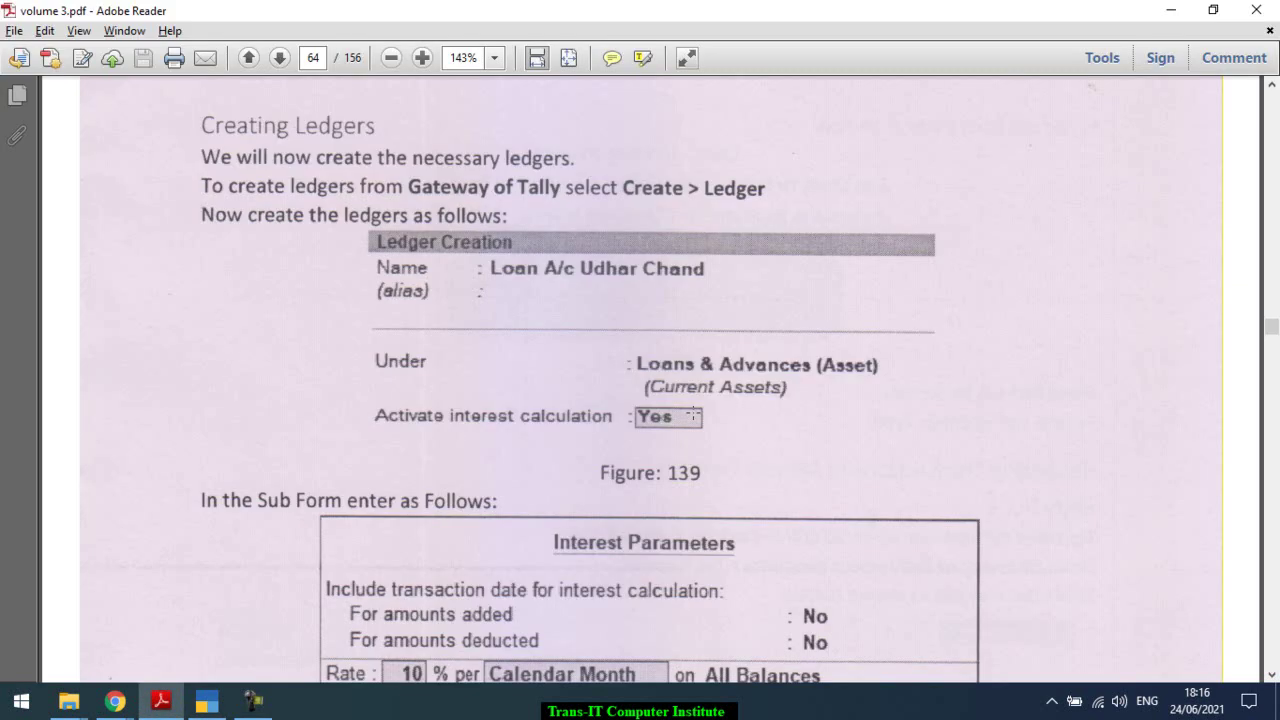
pyautogui.hotkey('alt', 'Tab')
pyautogui.write('Loan A/c Udhar Chand')
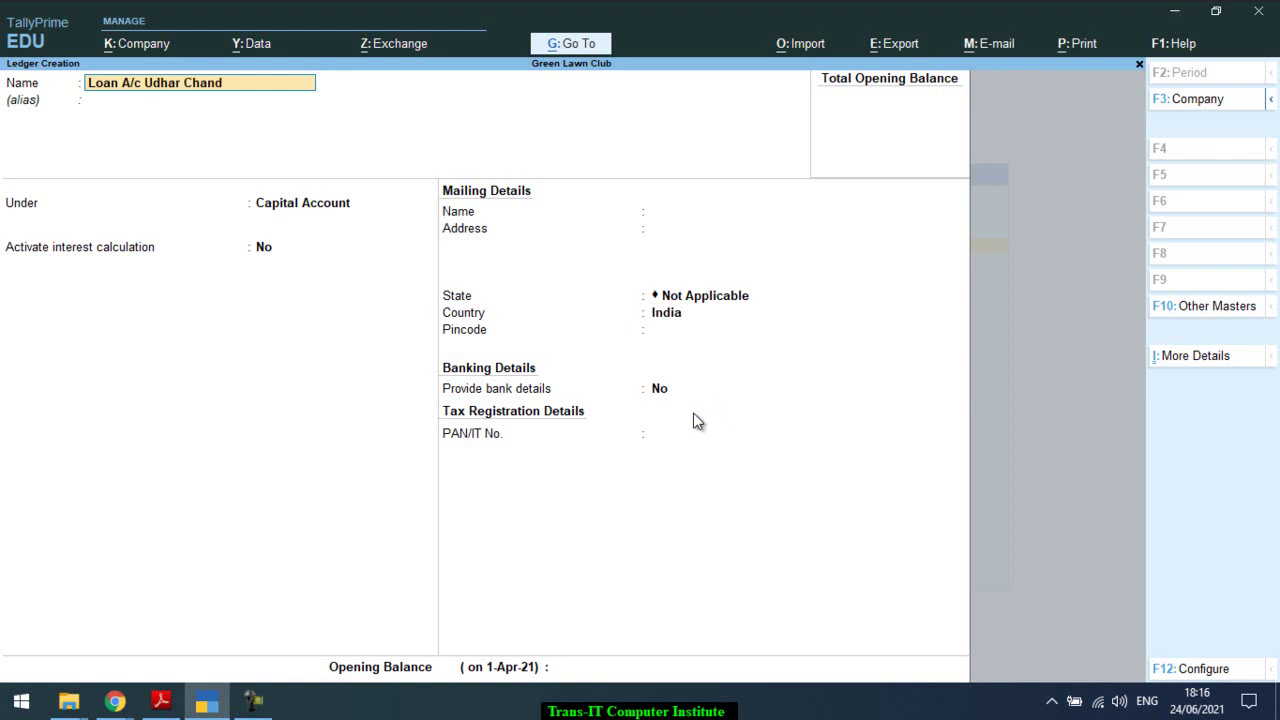
pyautogui.press('Return')
pyautogui.press('Return')
pyautogui.hotkey('alt', 'Tab')
pyautogui.hotkey('alt', 'Tab')
pyautogui.write('Loa')
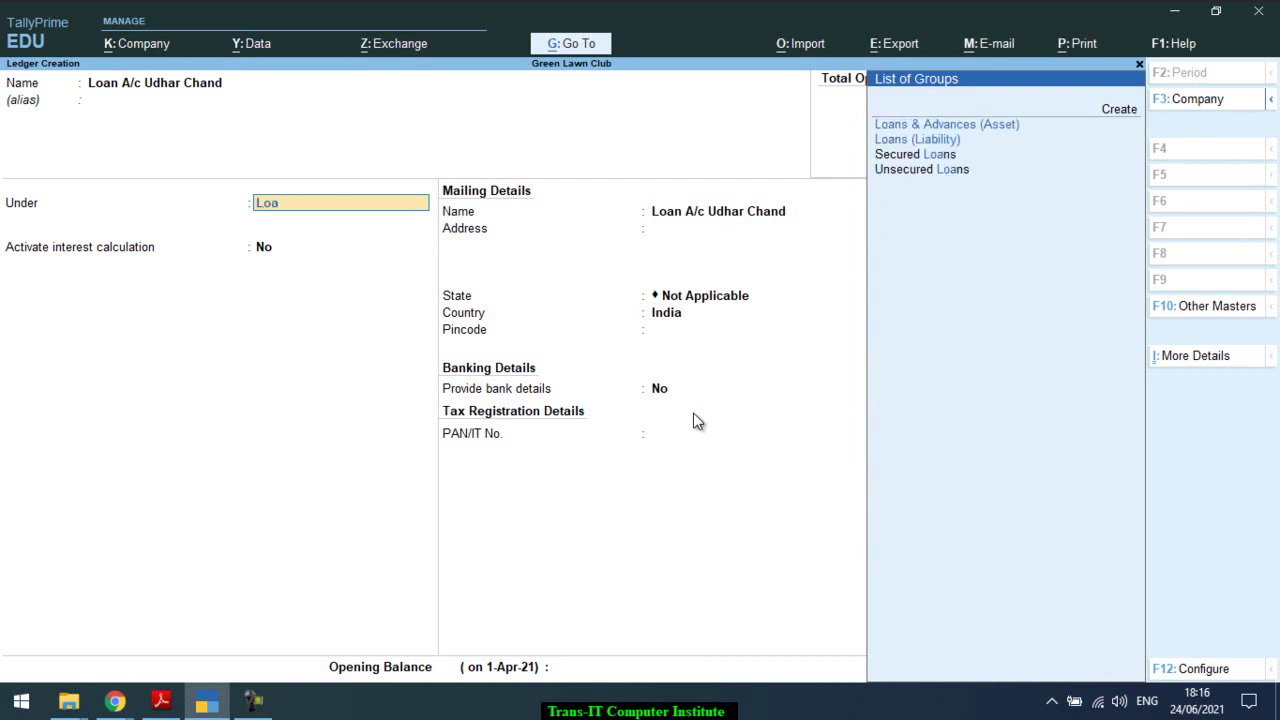
pyautogui.press('Return')
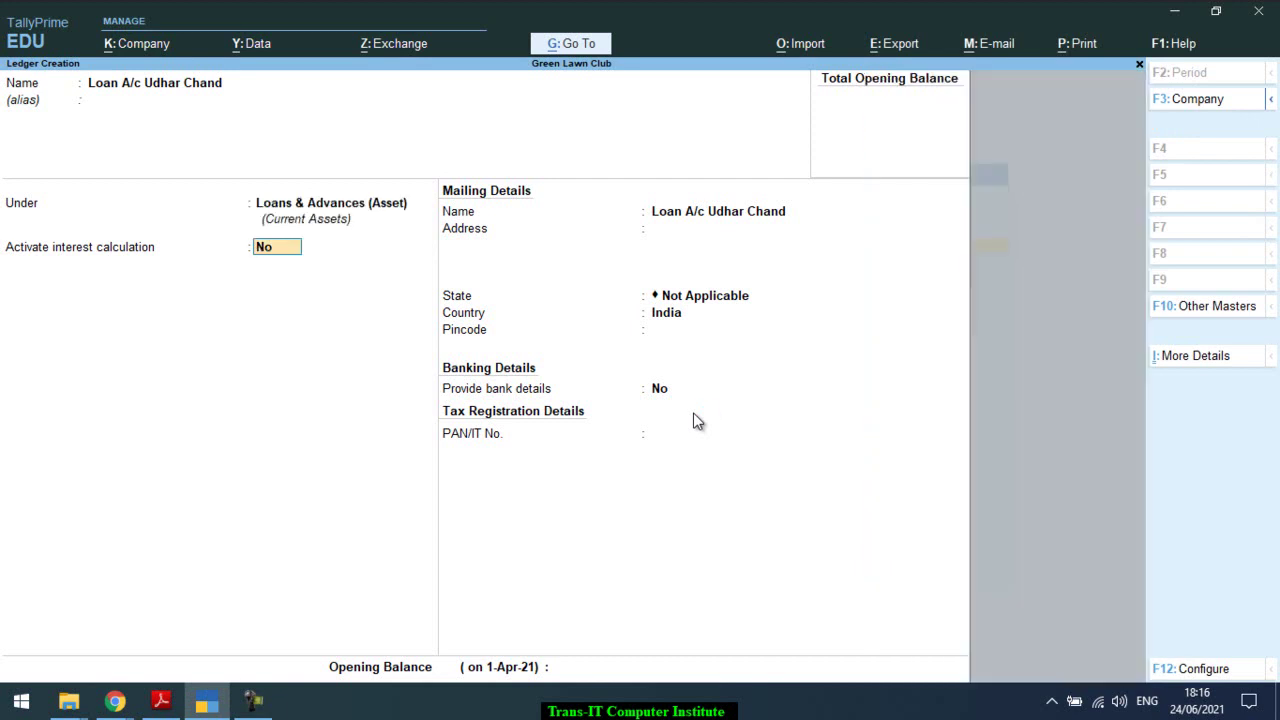
# Step: Activate interest calculation for the loan ledger and set the rate to 10 %, excluding transaction dates as volume 3.pdf shows
pyautogui.write('y')
pyautogui.press('Return')
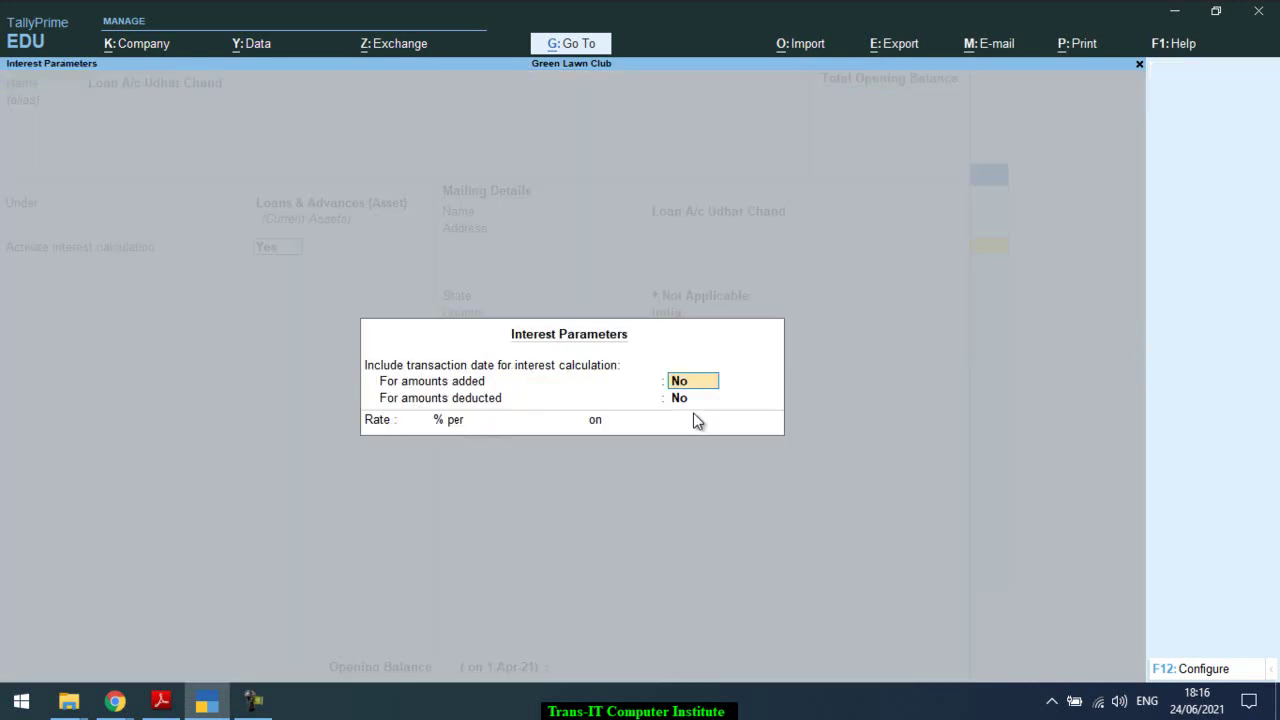
pyautogui.hotkey('alt', 'Tab')
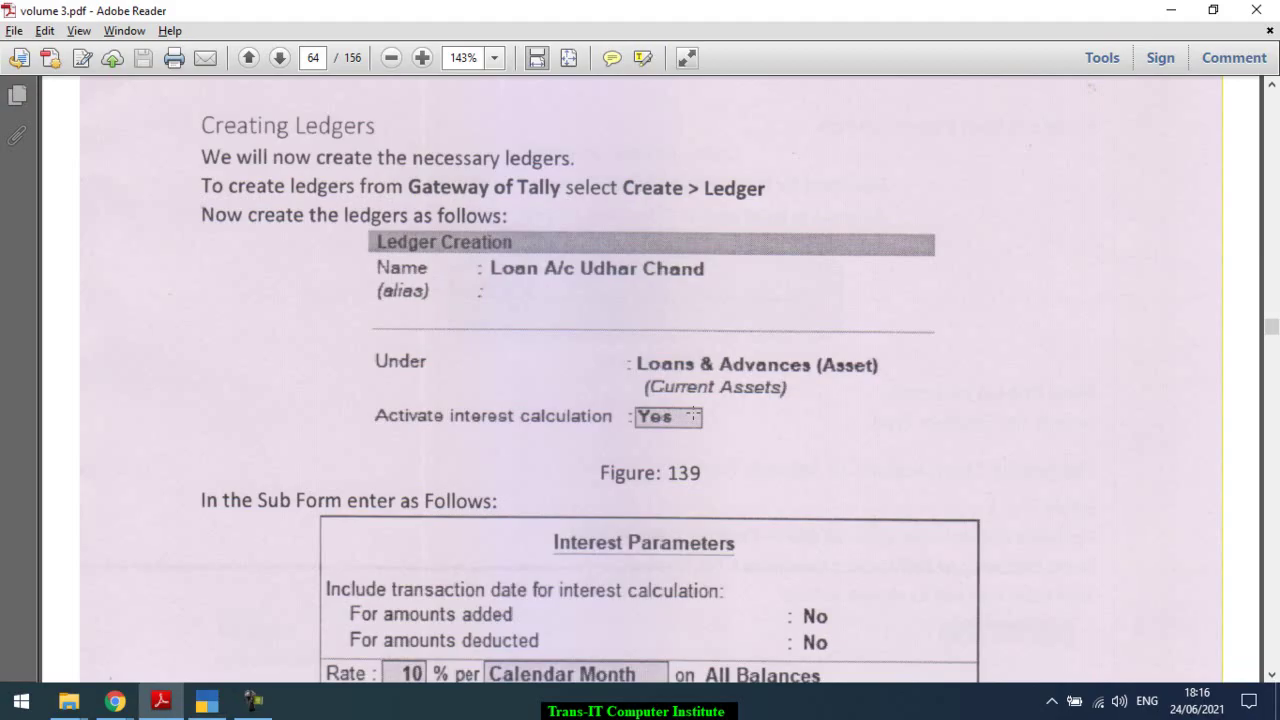
pyautogui.scroll(-5, 692, 412)
pyautogui.scroll(-2, 692, 412)
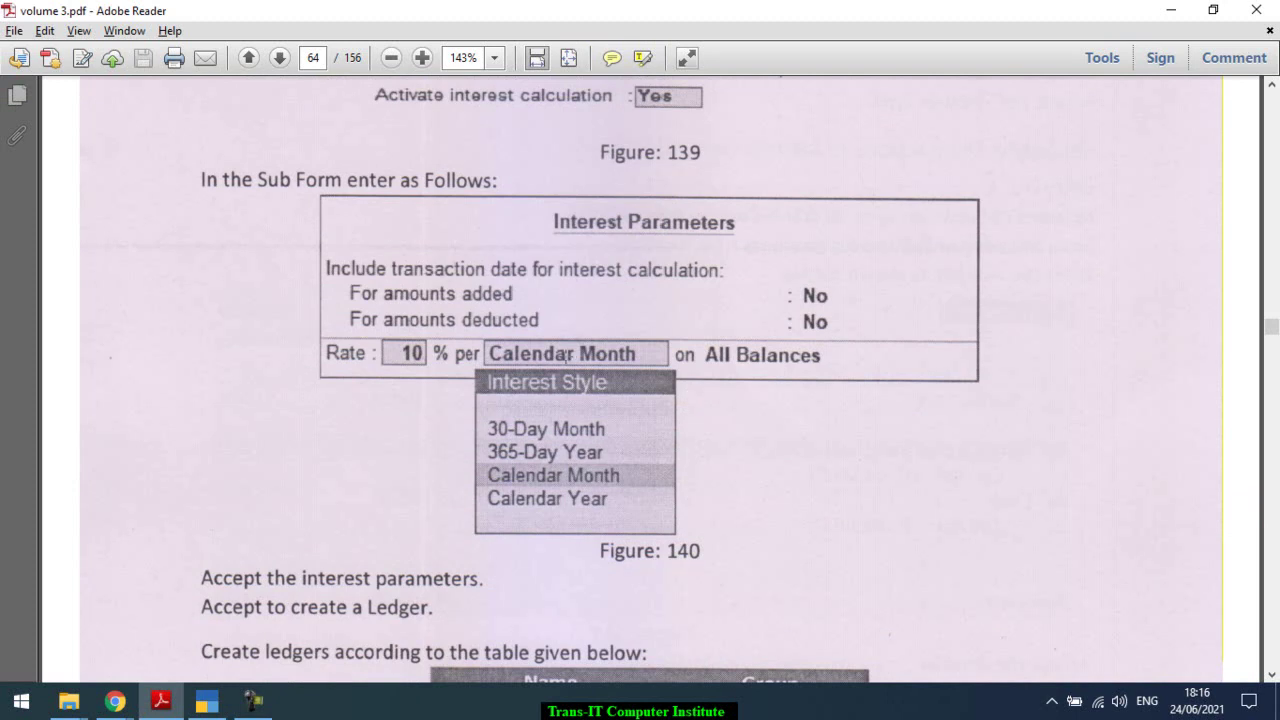
pyautogui.hotkey('alt', 'Tab')
pyautogui.press('Return')
pyautogui.press('Return')
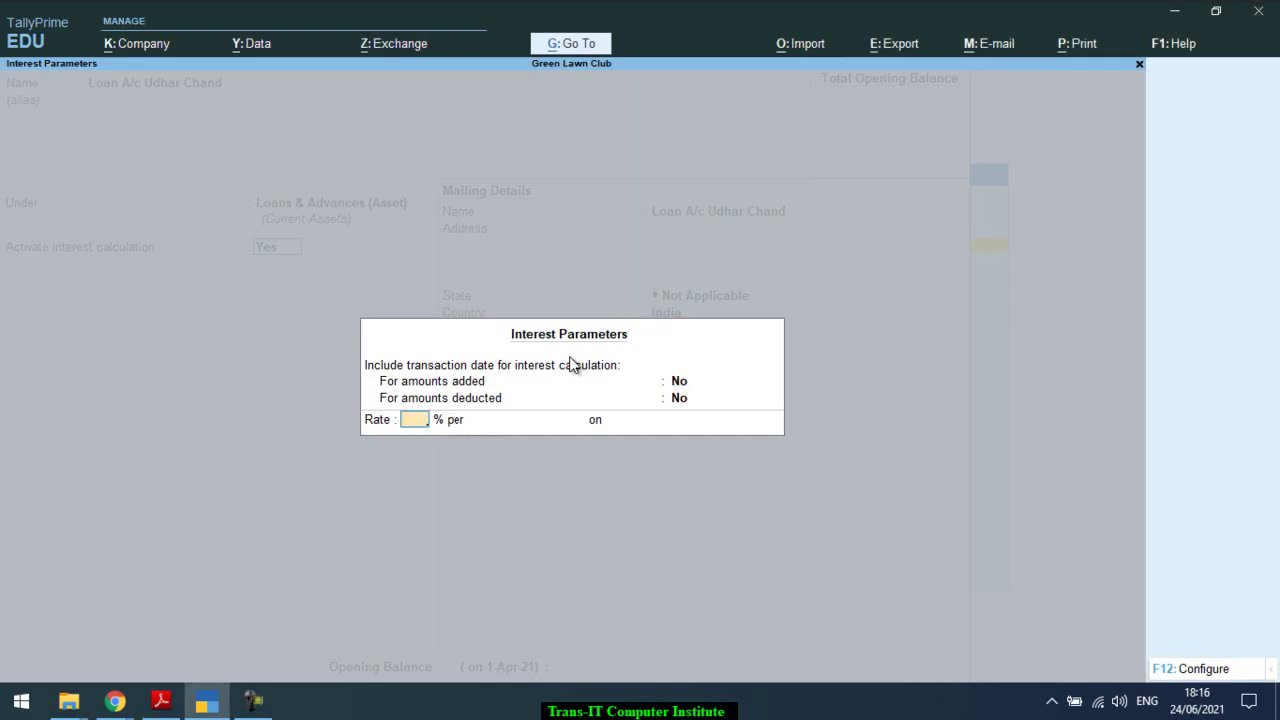
pyautogui.write('10')
pyautogui.press('Return')
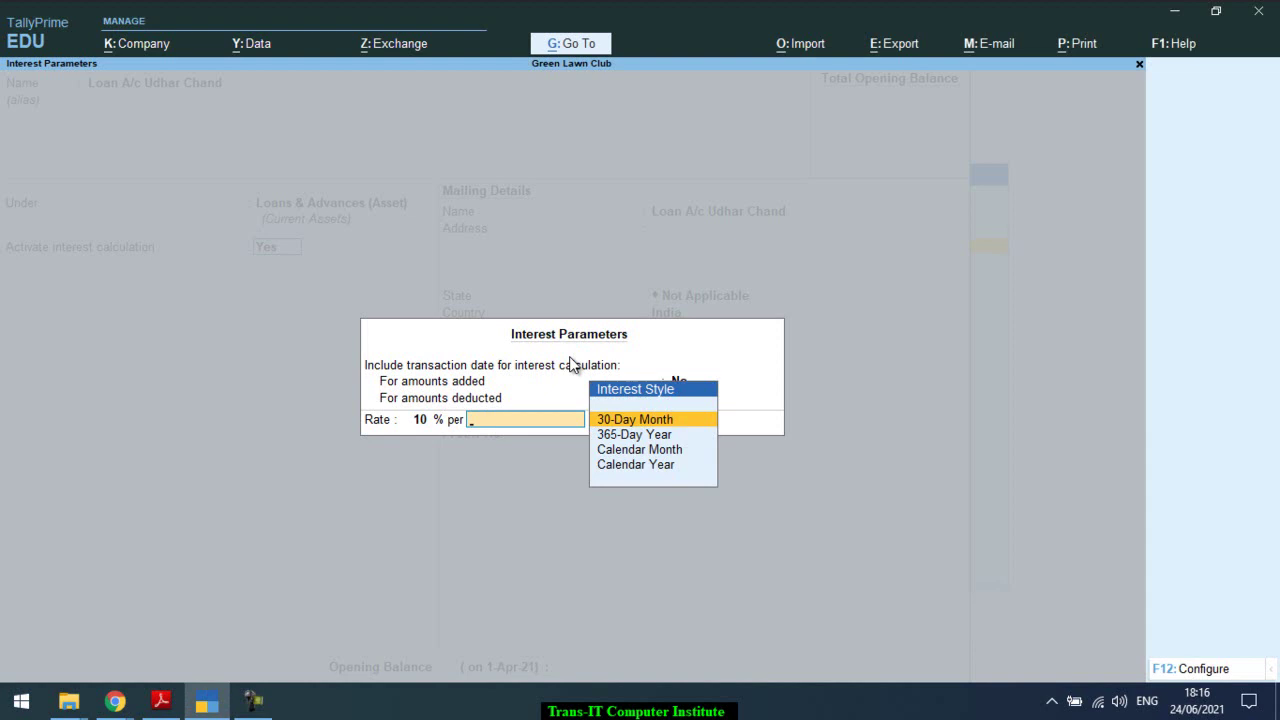
# Step: Set the interest style to Calendar Month on All Balances and accept the interest parameters
pyautogui.press('Down')
pyautogui.press('Down')
pyautogui.press('Down')
pyautogui.press('Up')
pyautogui.press('Return')
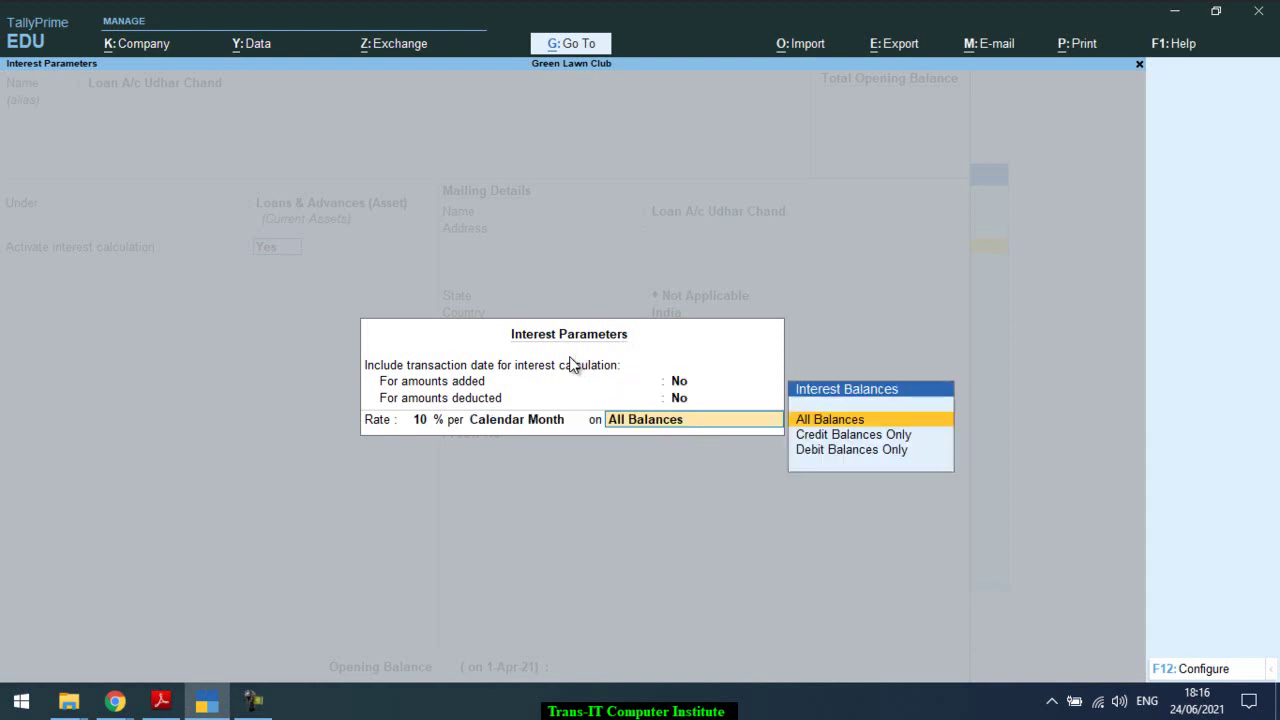
pyautogui.hotkey('alt', 'Tab')
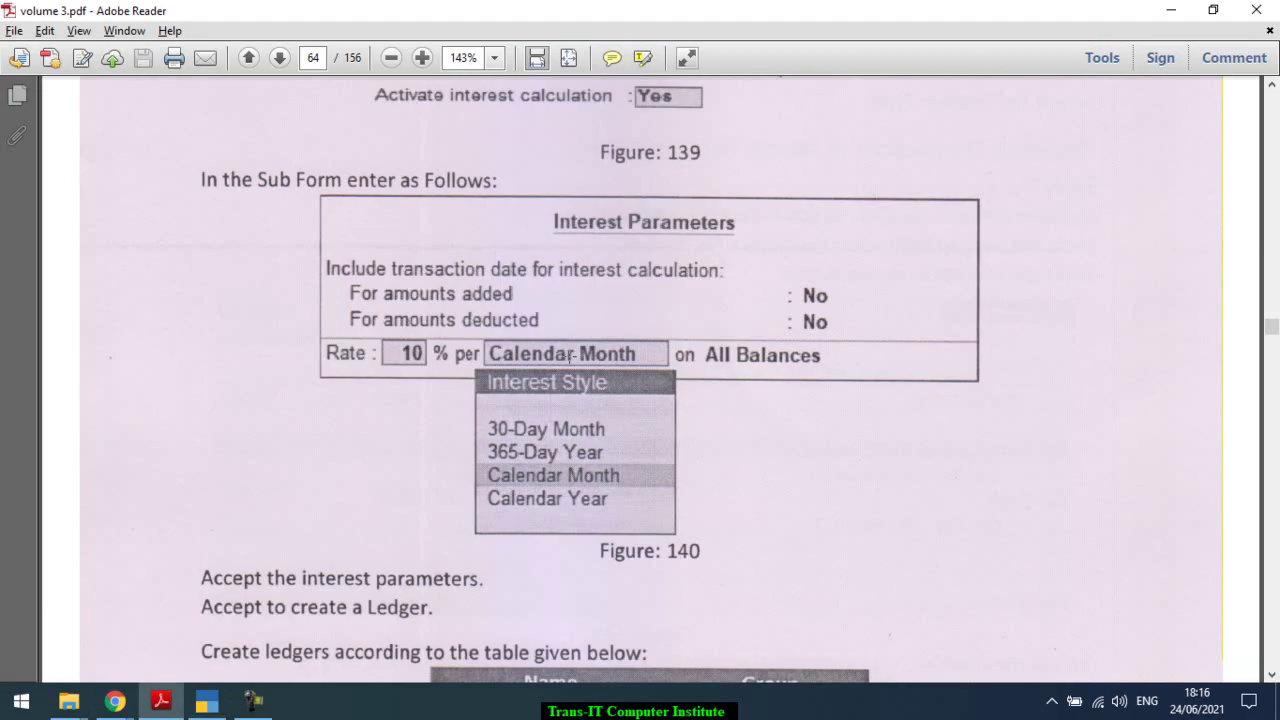
pyautogui.scroll(-4, 569, 356)
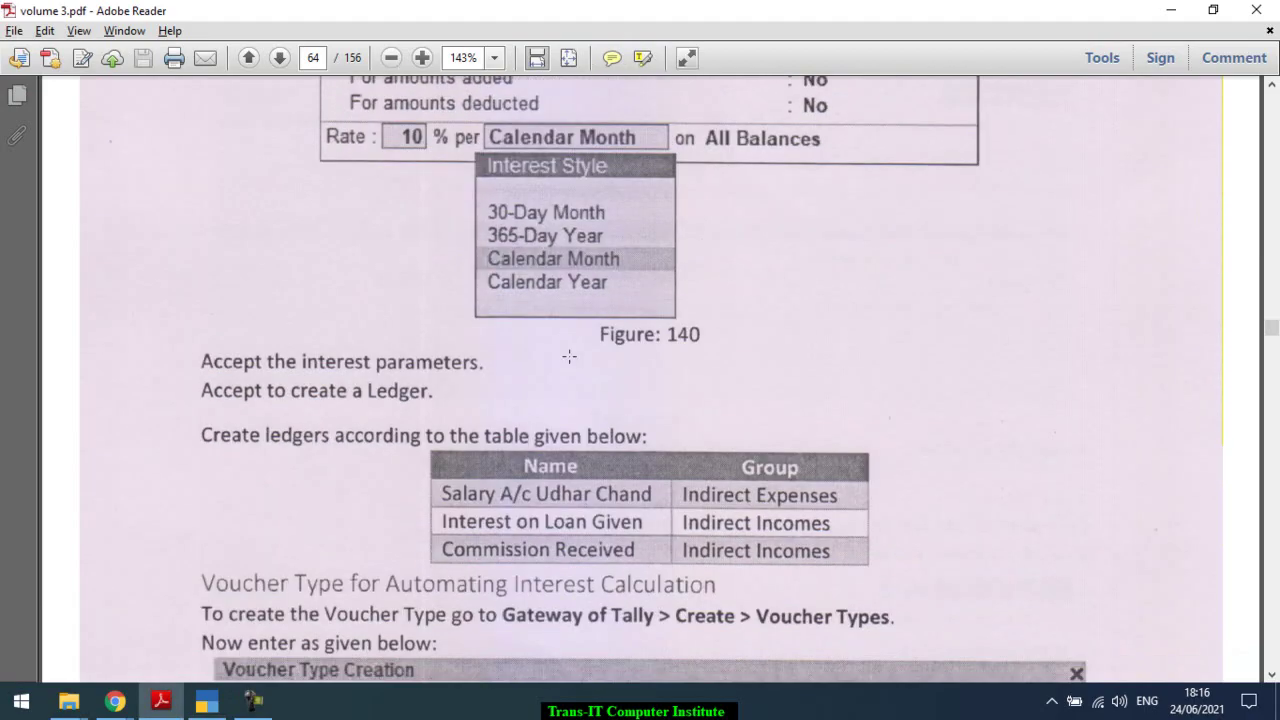
pyautogui.hotkey('alt', 'Tab')
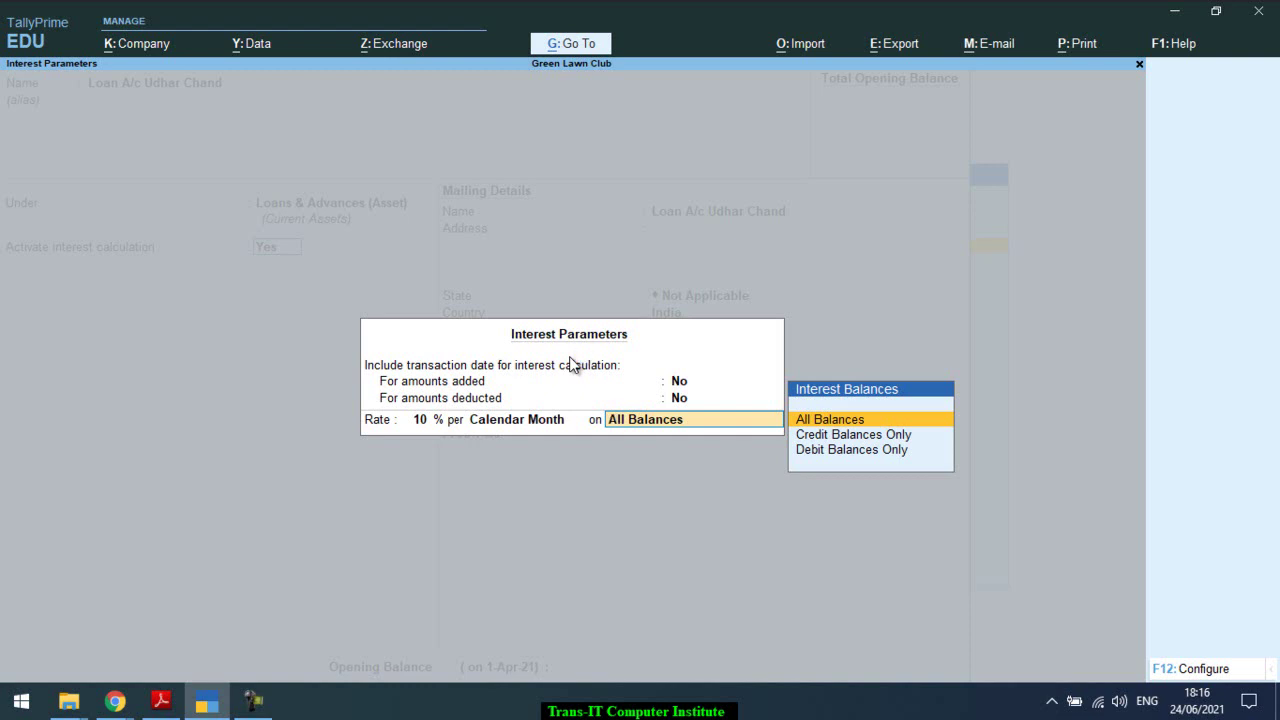
pyautogui.press('Return')
pyautogui.press('Return')
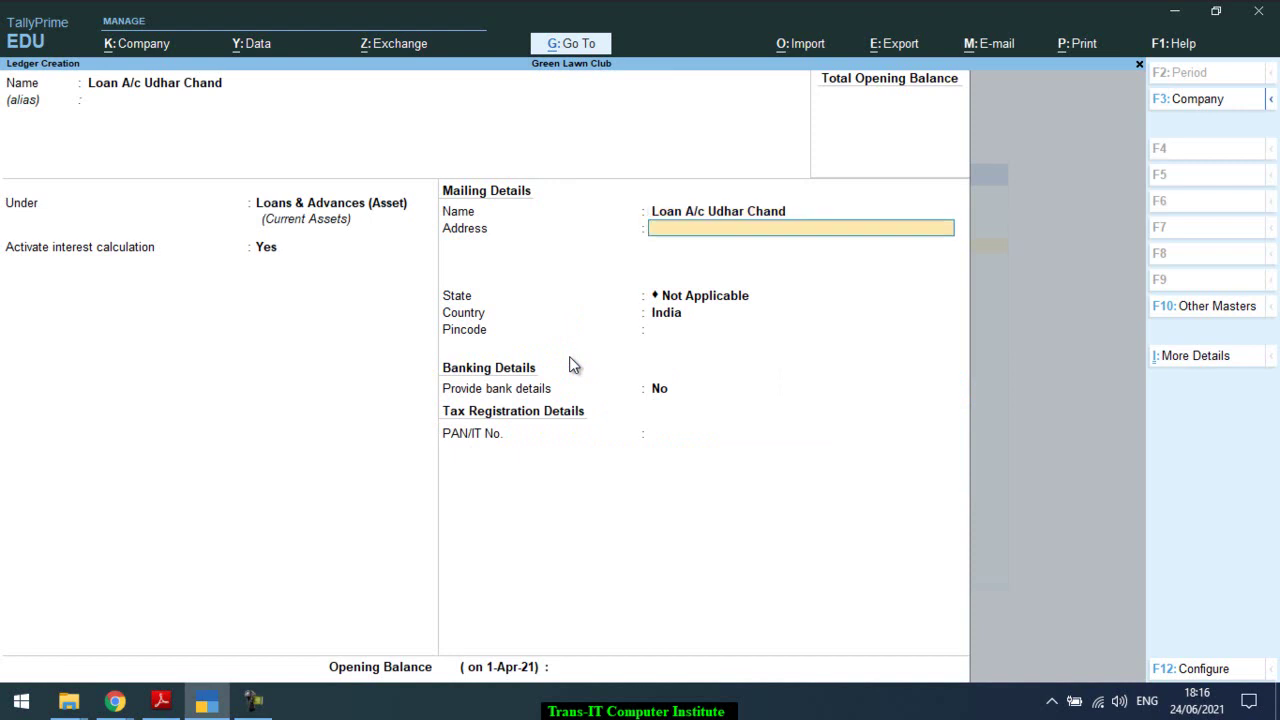
# Step: Keep the default mailing and banking details and save the loan ledger
pyautogui.press('Return')
pyautogui.press('Return')
pyautogui.press('Return')
pyautogui.press('Return')
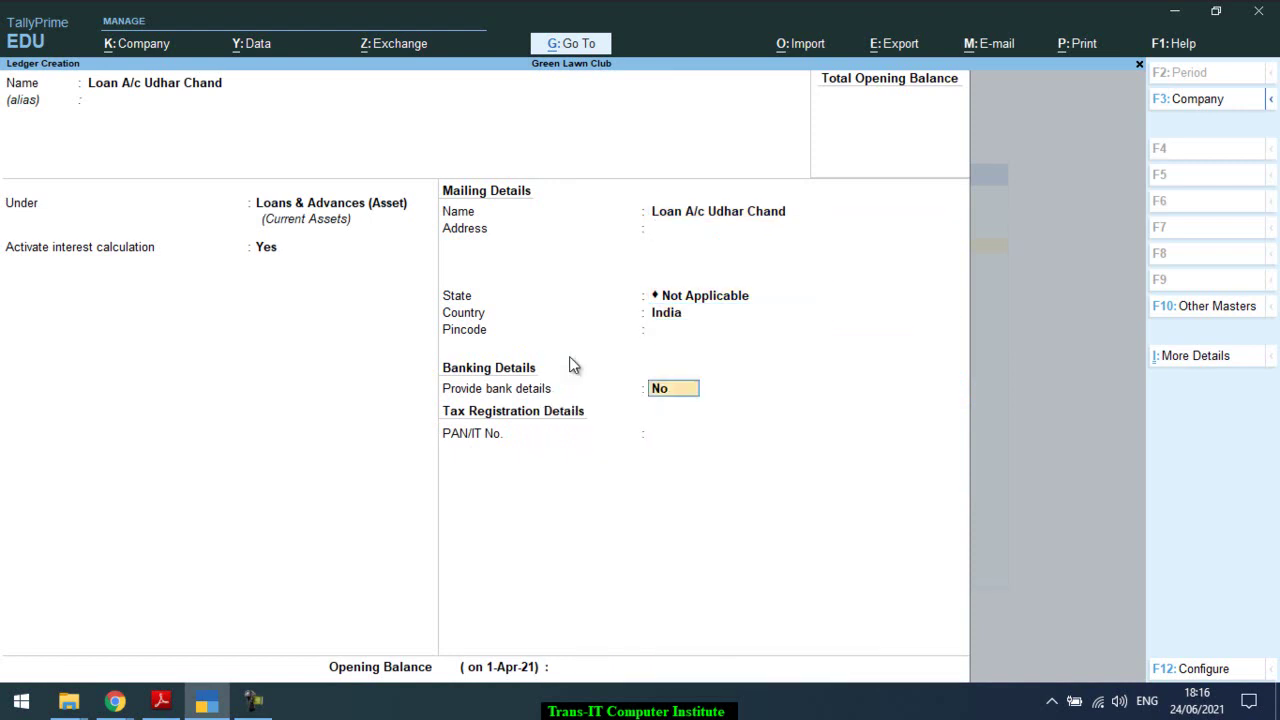
pyautogui.hotkey('ctrl', 'a')
# Step: Look up the table of further ledgers in volume 3.pdf, and name the next ledger Salary A/c followed by the employee's name
pyautogui.hotkey('alt', 'Tab')
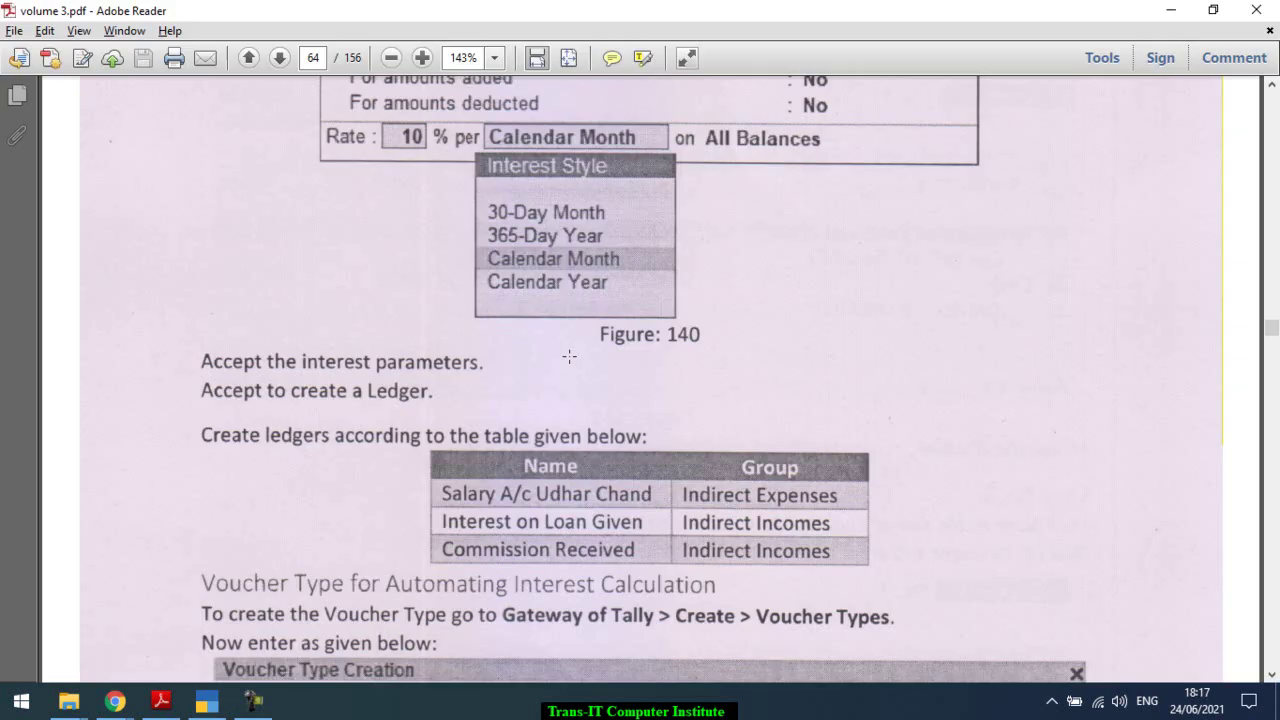
pyautogui.scroll(-1, 569, 356)
pyautogui.scroll(-4, 569, 356)
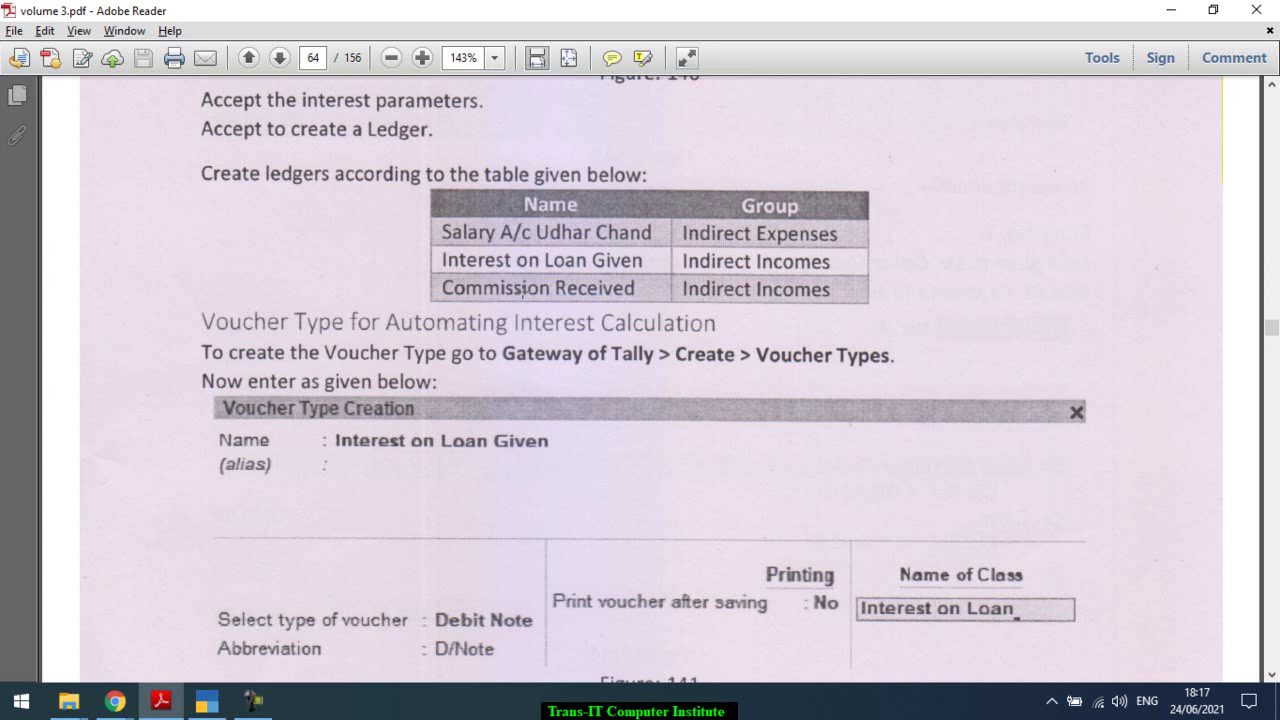
pyautogui.hotkey('alt', 'Tab')
pyautogui.write('Sala')
pyautogui.write('y')
pyautogui.press('BackSpace')
pyautogui.write('ry A.')
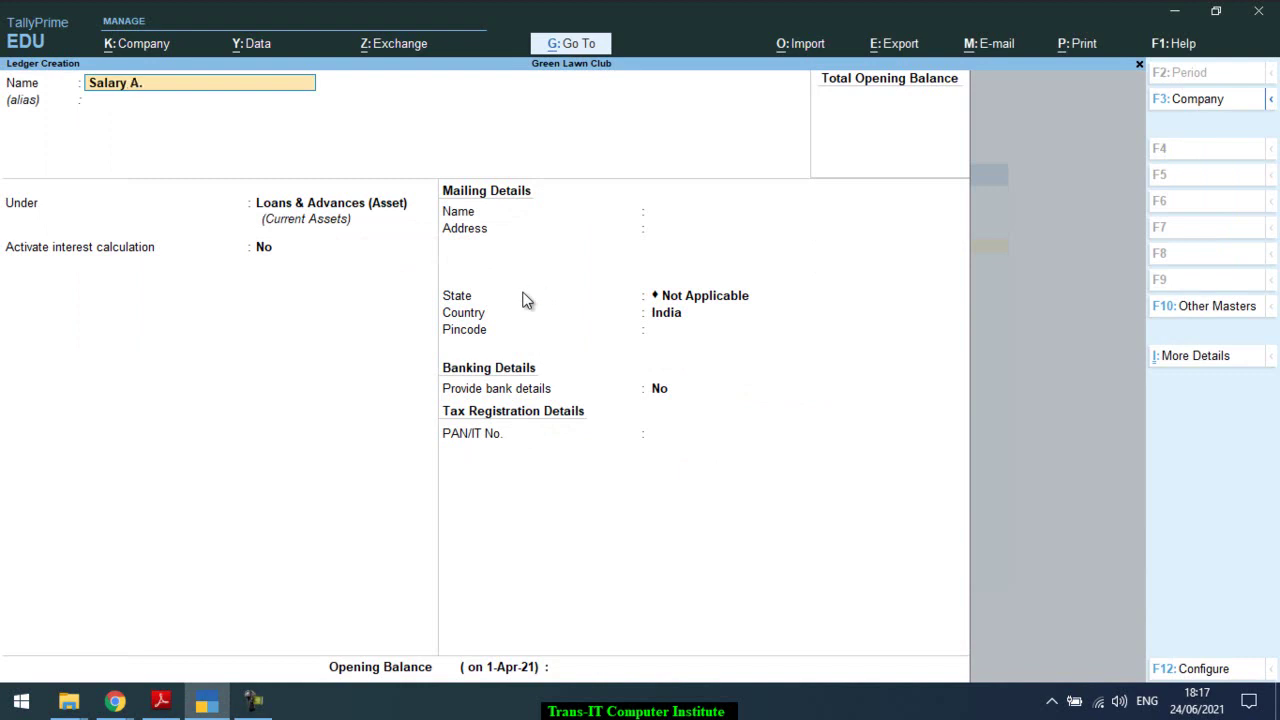
pyautogui.press('BackSpace')
pyautogui.press('BackSpace')
pyautogui.write('a/c')
pyautogui.hotkey('alt', 'Tab')
pyautogui.hotkey('alt', 'Tab')
pyautogui.click(527, 300)
pyautogui.write('Udhar Chand')
pyautogui.press('Return')
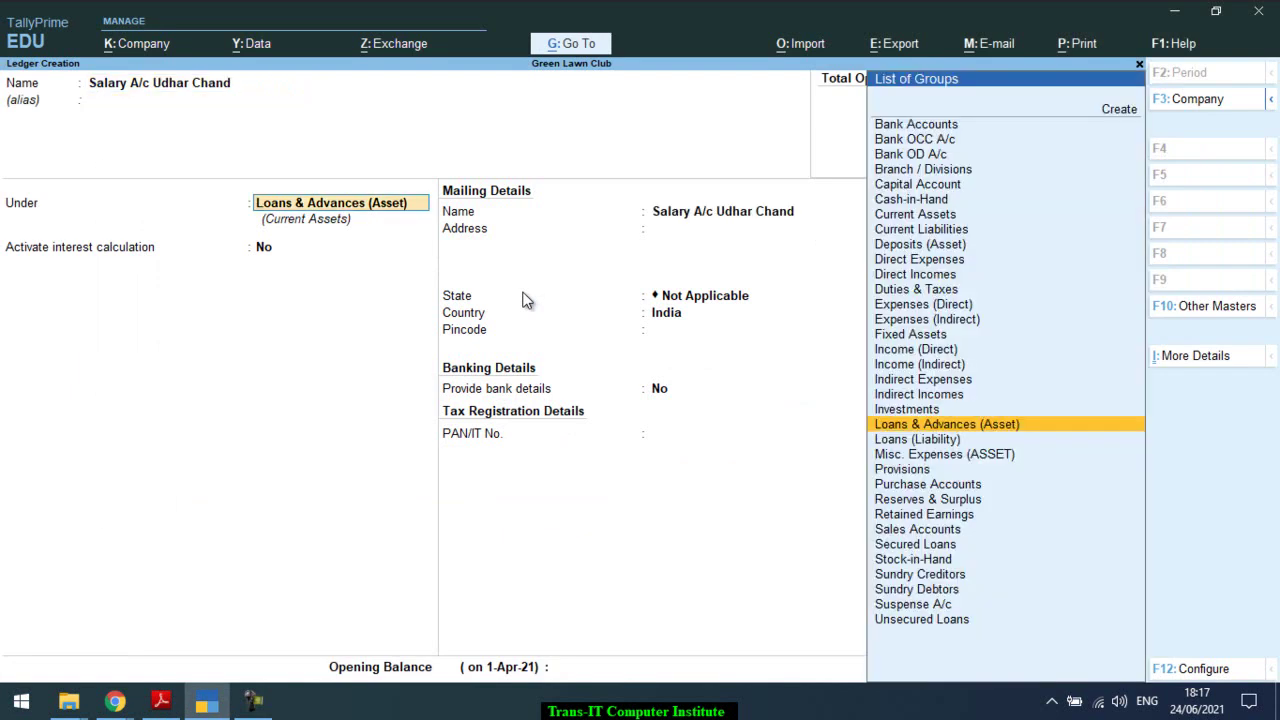
# Step: Place the employee's salary ledger under Indirect Expenses as volume 3.pdf shows, keep the other defaults and save it
pyautogui.write('In')
pyautogui.press('Down')
pyautogui.press('Down')
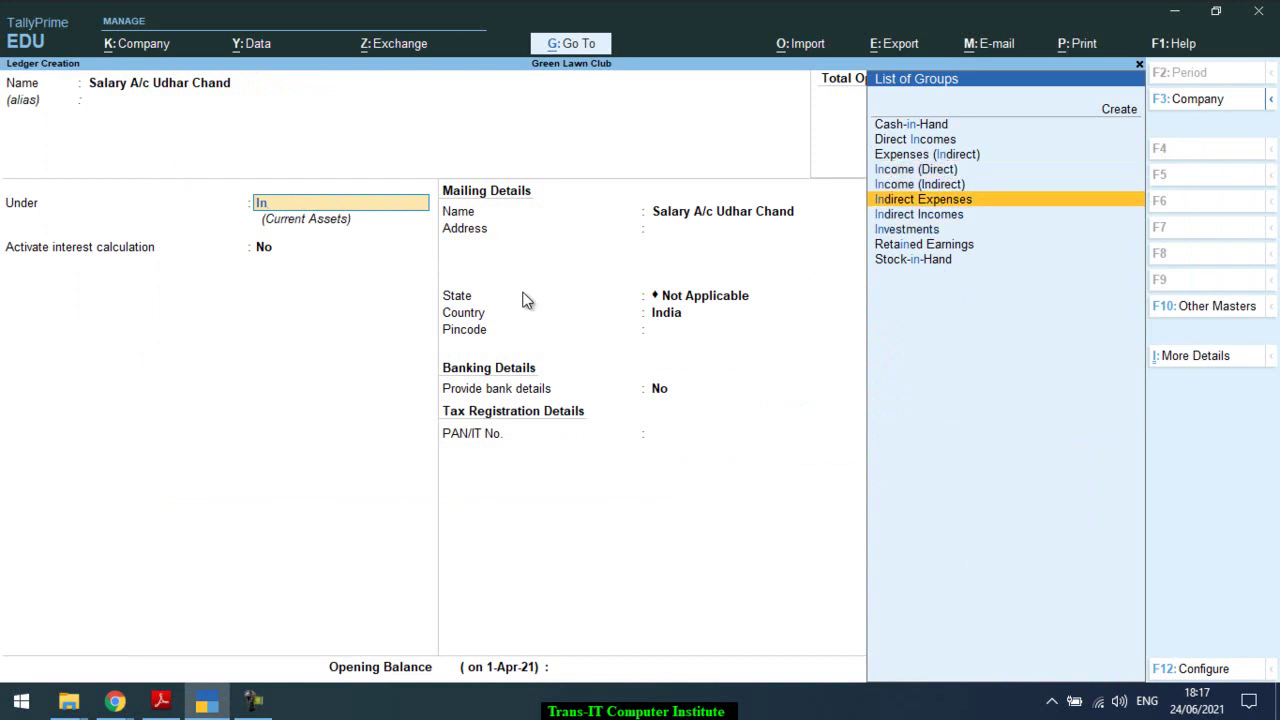
pyautogui.press('Return')
pyautogui.hotkey('alt', 'Tab')
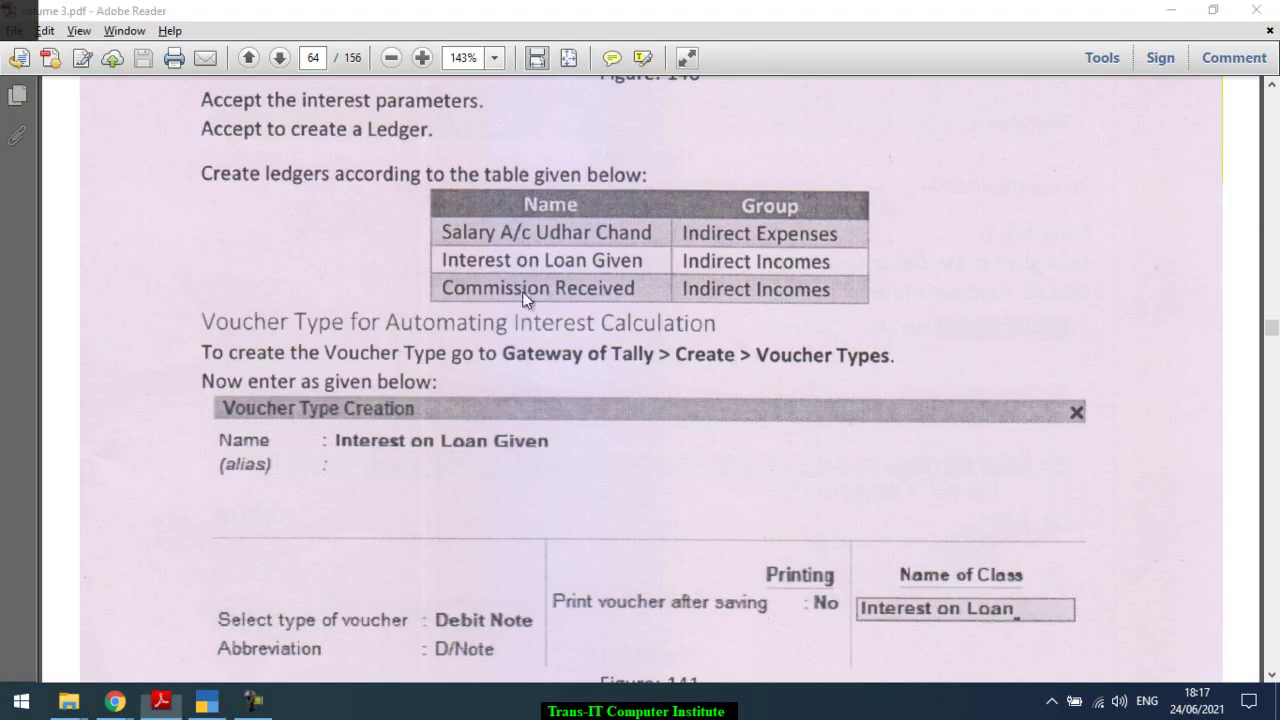
pyautogui.hotkey('alt', 'Tab')
pyautogui.press('Return')
pyautogui.press('Return')
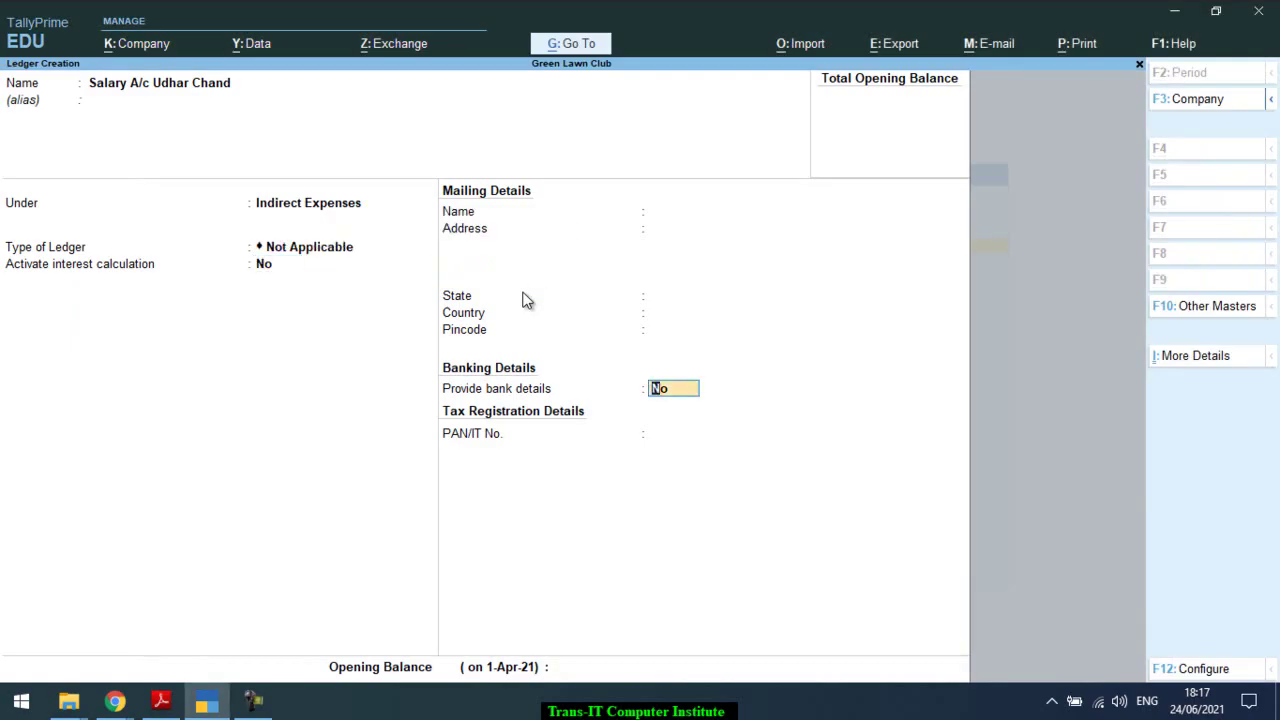
pyautogui.press('ctrl')
pyautogui.hotkey('ctrl', 'a')
# Step: Create the ledger Interest on Loan Given under Indirect Incomes, following the table in volume 3.pdf
pyautogui.hotkey('alt', 'Tab')
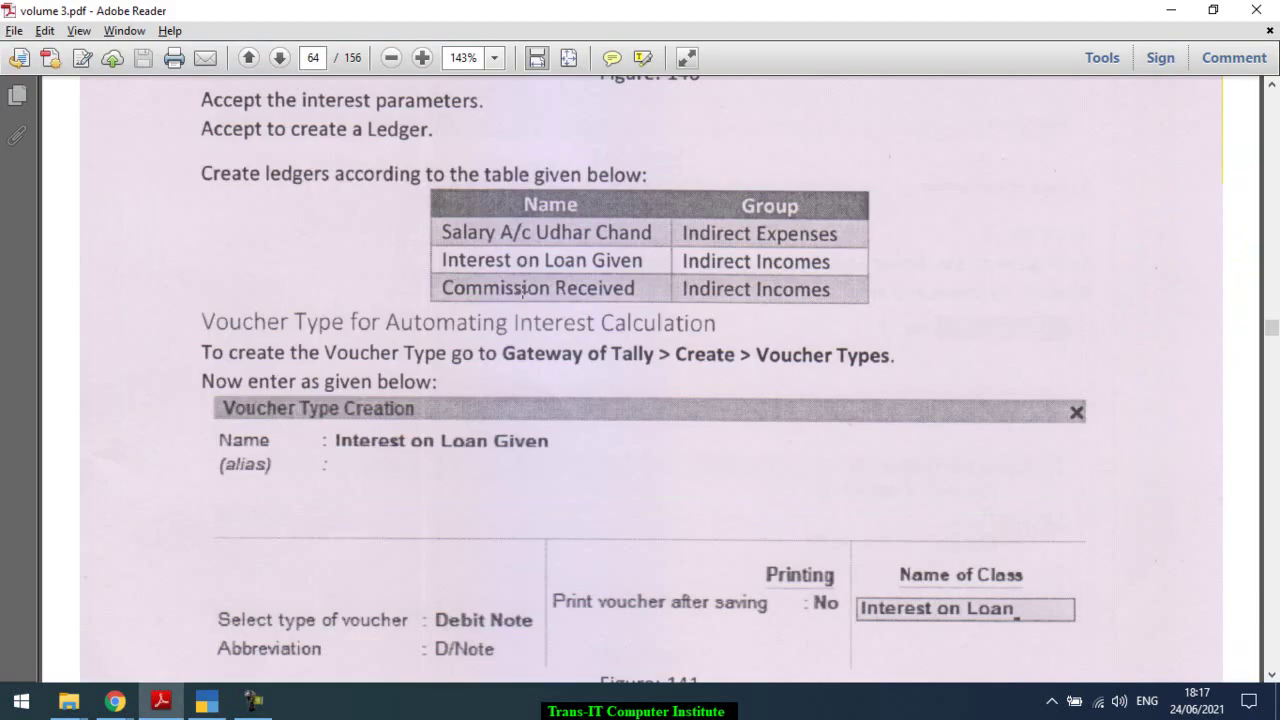
pyautogui.hotkey('alt', 'Tab')
pyautogui.write('In')
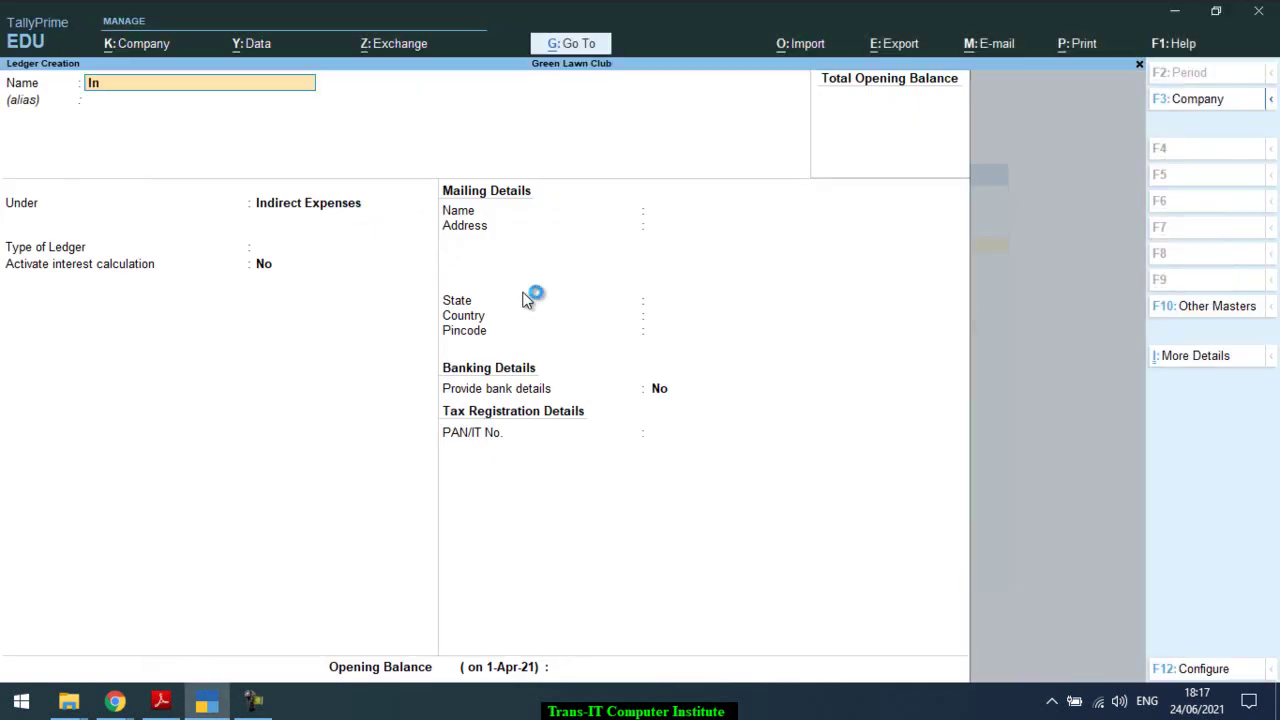
pyautogui.write('terest on Loan Given')
pyautogui.press('Return')
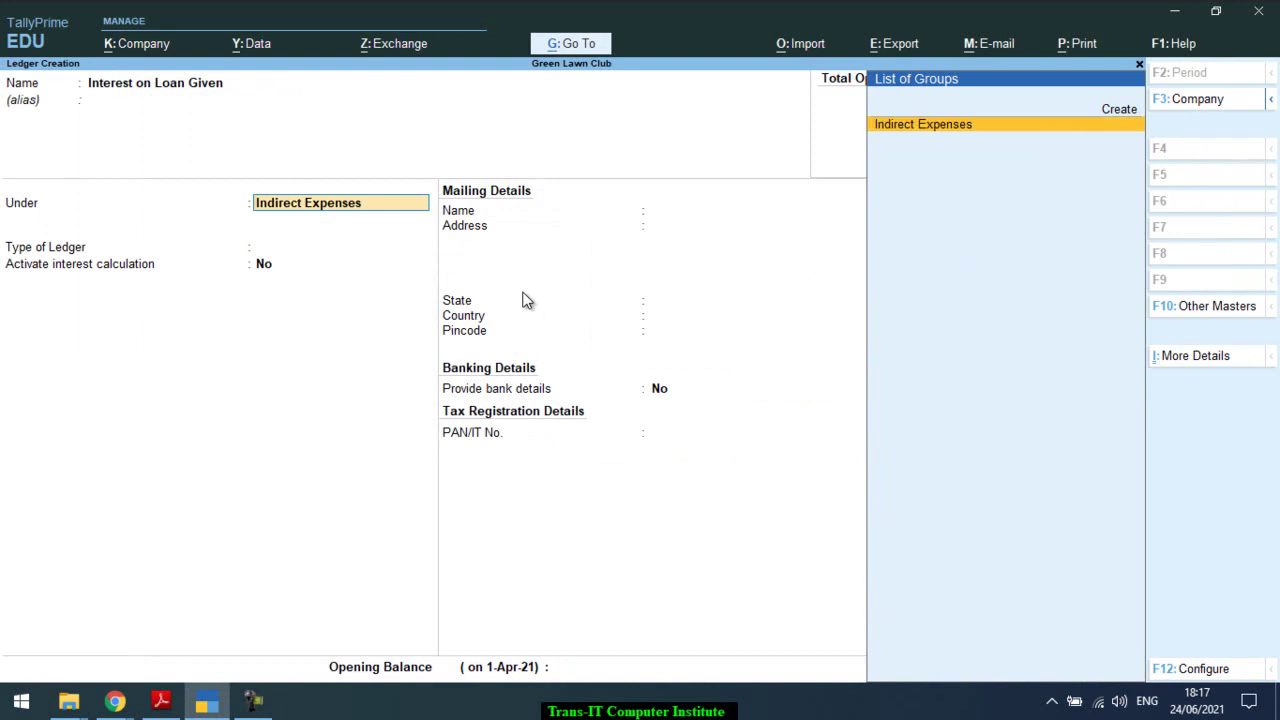
pyautogui.press('BackSpace')
pyautogui.press('Down')
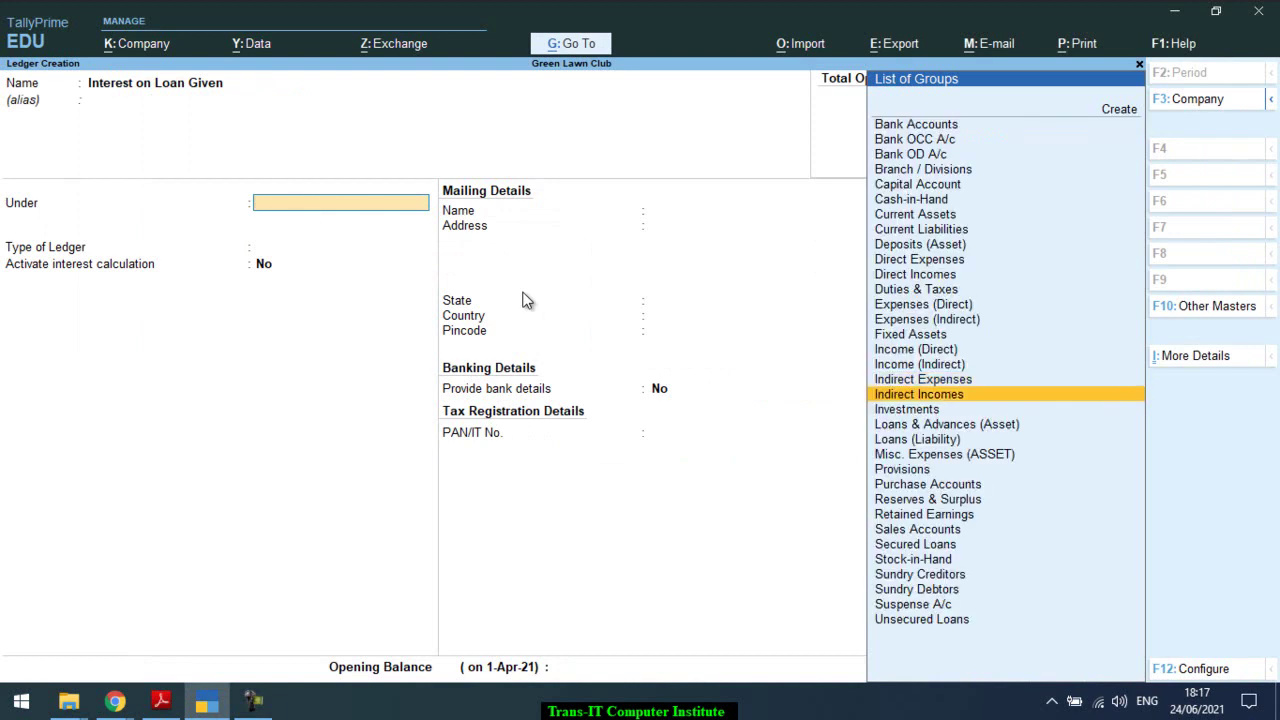
pyautogui.press('Return')
# Step: Create the ledger Commission Rcd under Indirect Incomes, based on the last row of the table in volume 3.pdf, and save it
pyautogui.hotkey('alt', 'Tab')
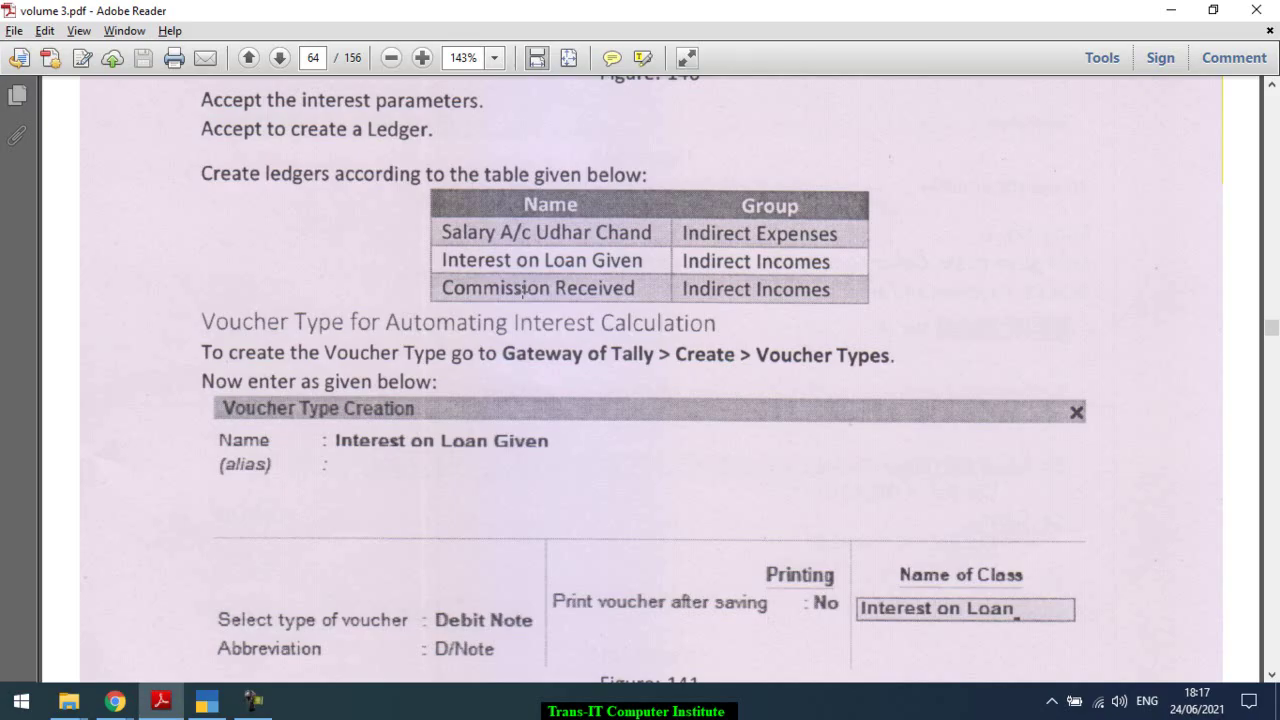
pyautogui.hotkey('alt', 'Tab')
pyautogui.press('BackSpace')
pyautogui.press('BackSpace')
pyautogui.press('BackSpace')
pyautogui.write('Commission Rcd')
pyautogui.press('Return')
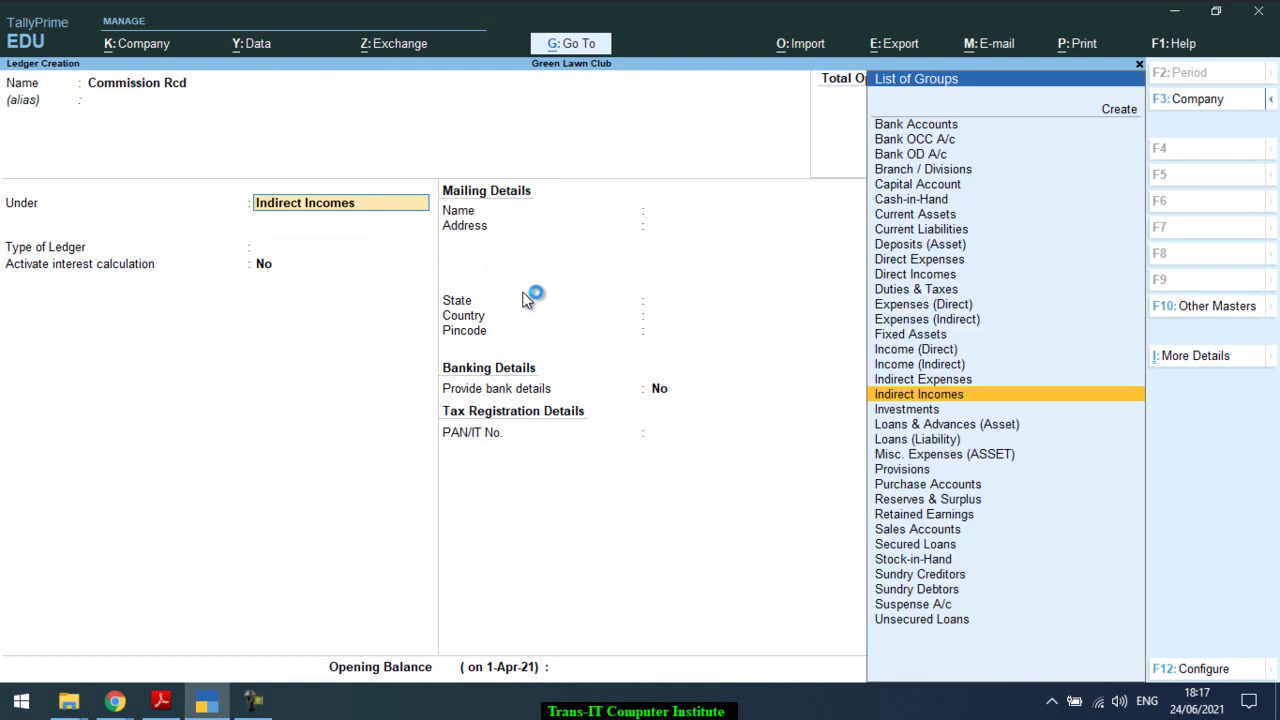
pyautogui.hotkey('ctrl', 'a')
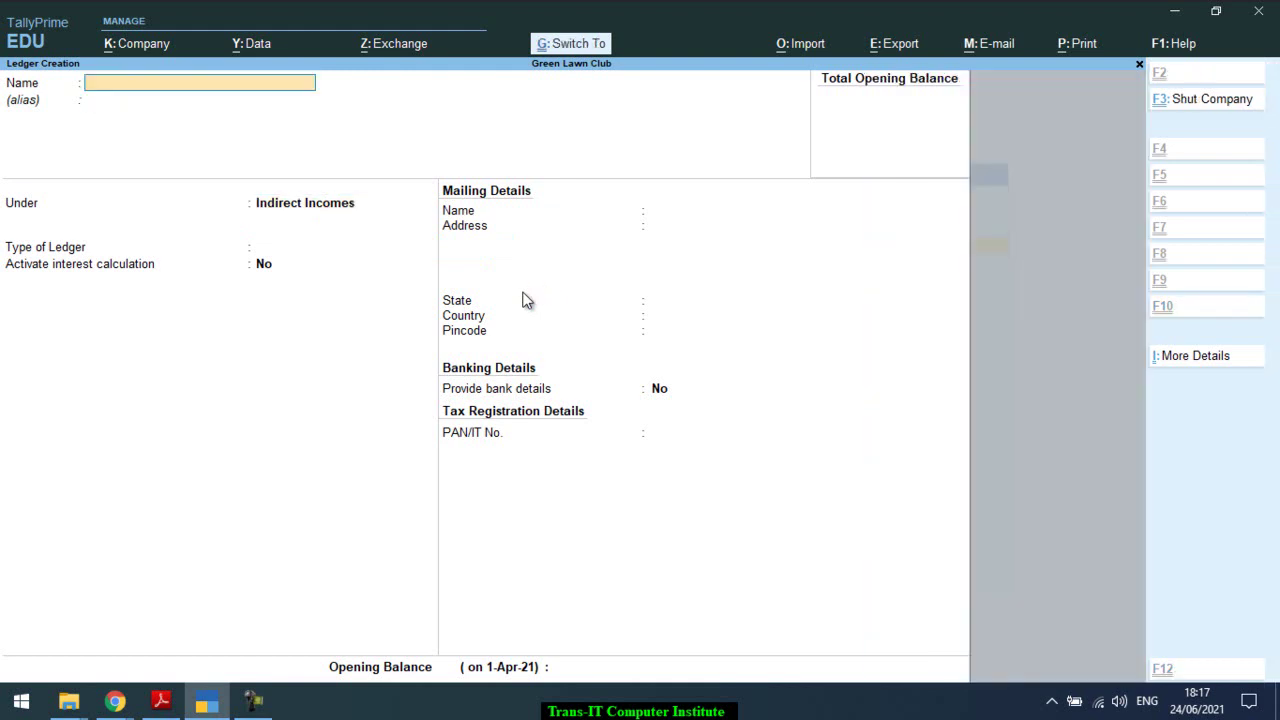
# Step: Read the voucher type instructions in volume 3.pdf, and leave ledger creation to start a new voucher type
pyautogui.hotkey('alt', 'Tab')
pyautogui.scroll(-3, 522, 290)
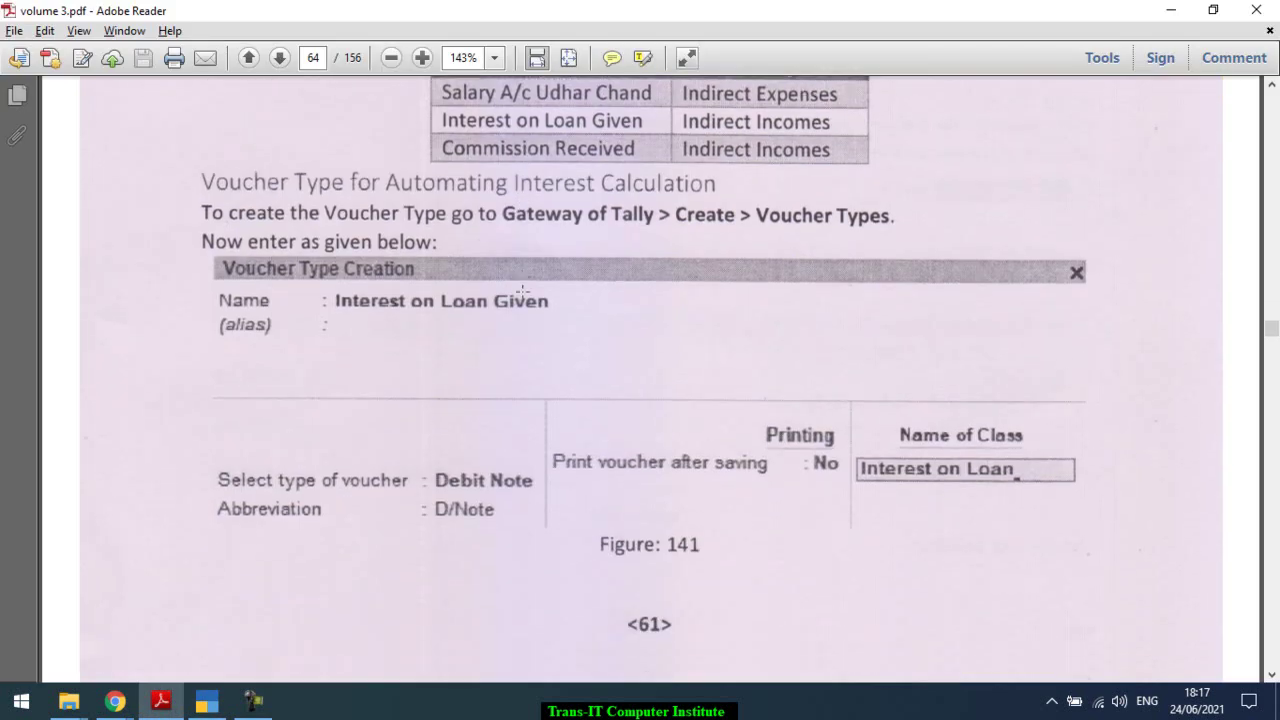
pyautogui.scroll(-1, 522, 291)
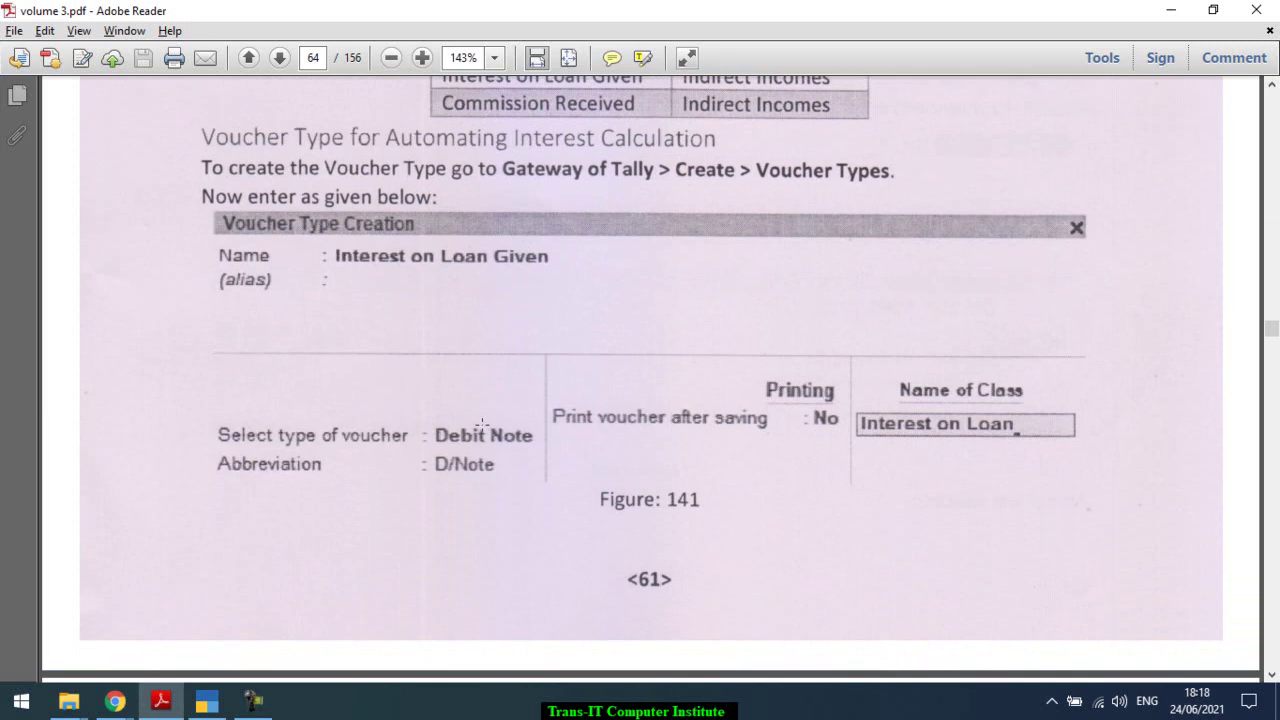
pyautogui.moveTo(370, 274); pyautogui.dragTo(390, 138)
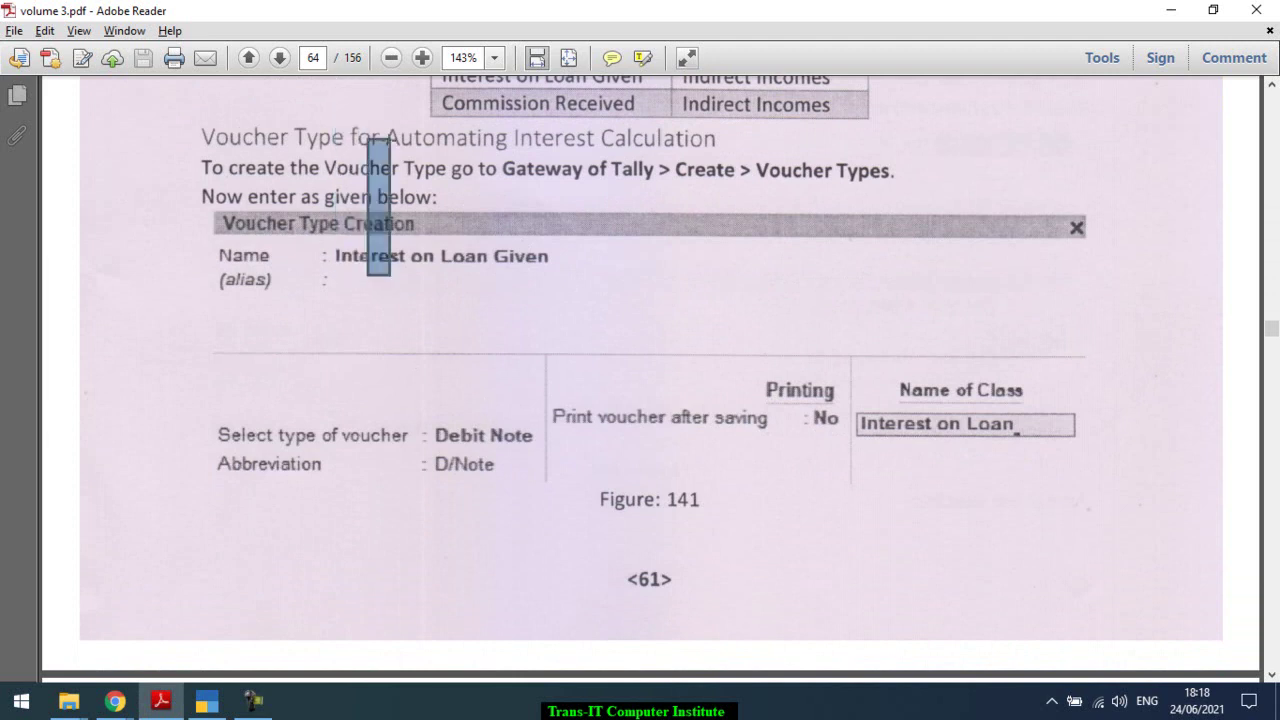
pyautogui.click(400, 266)
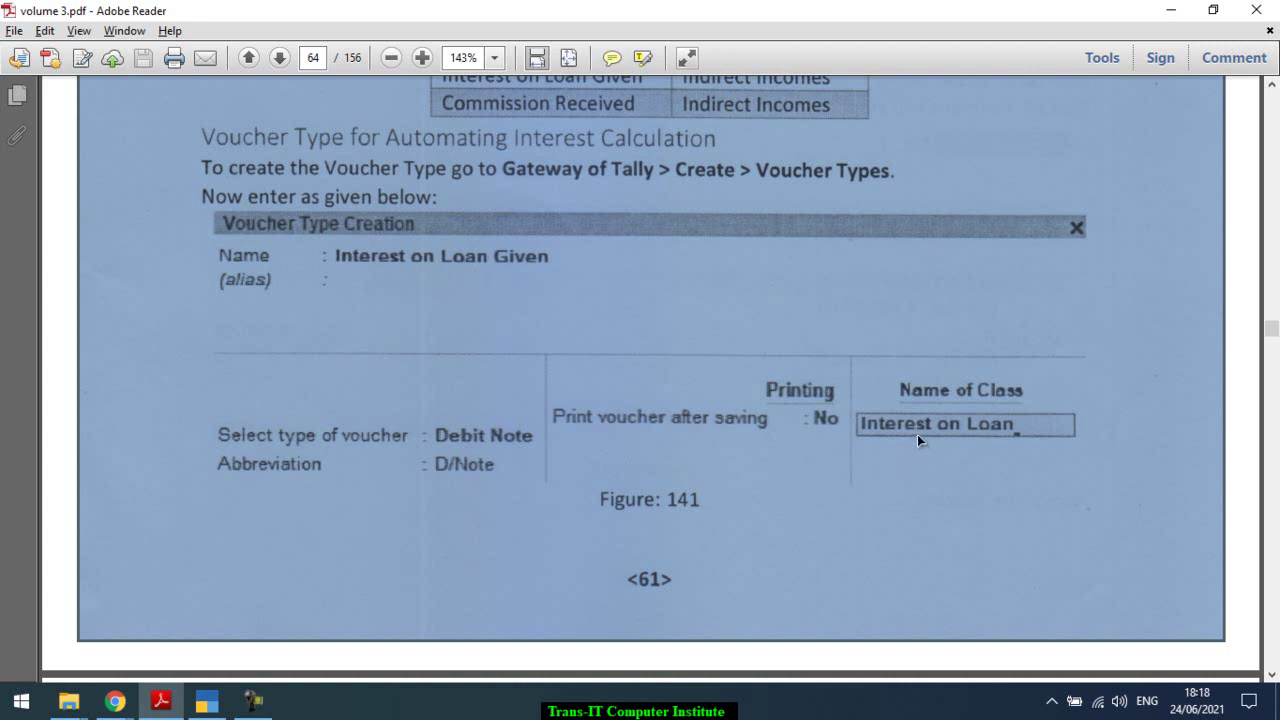
pyautogui.hotkey('alt', 'Tab')
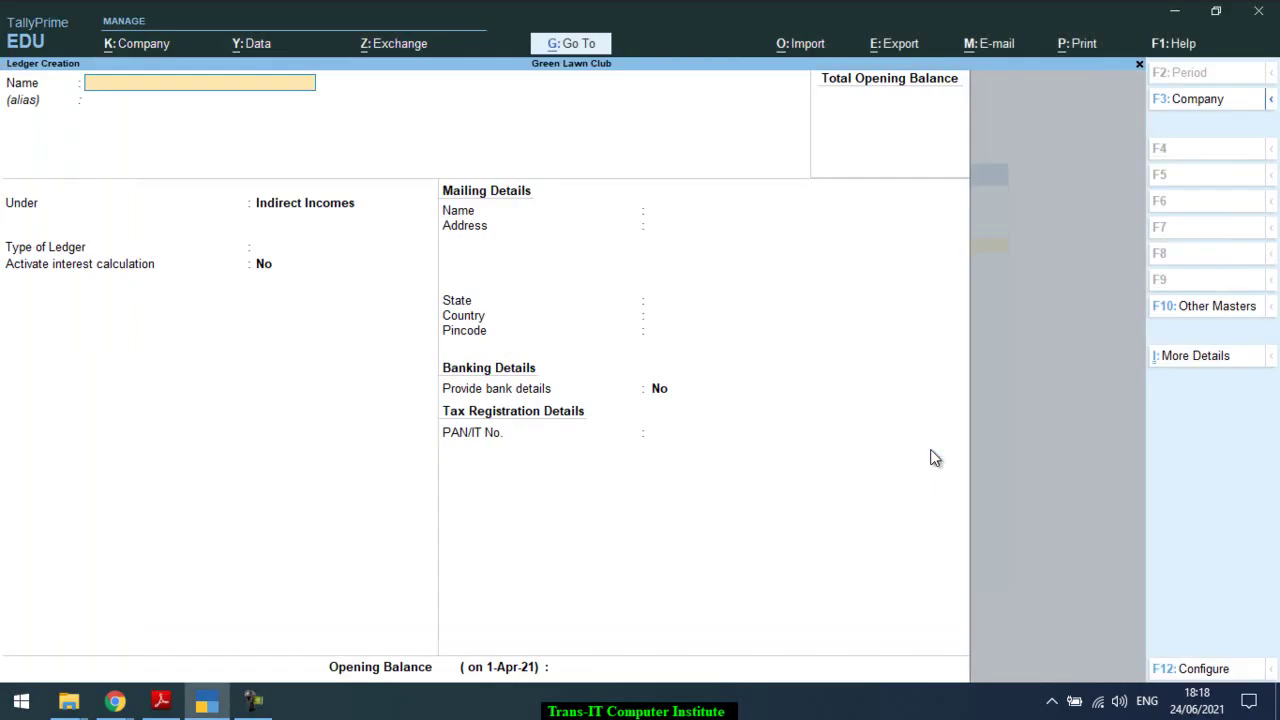
pyautogui.press('Escape')
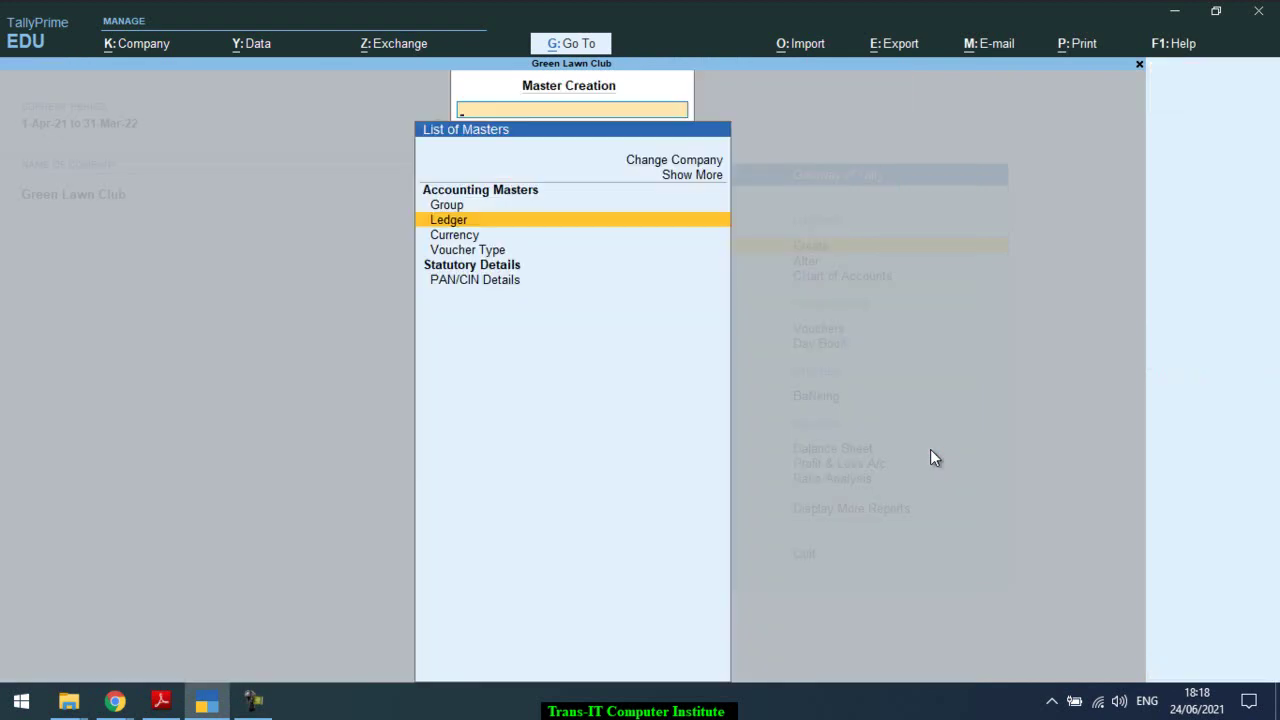
pyautogui.press('Down')
pyautogui.press('Down')
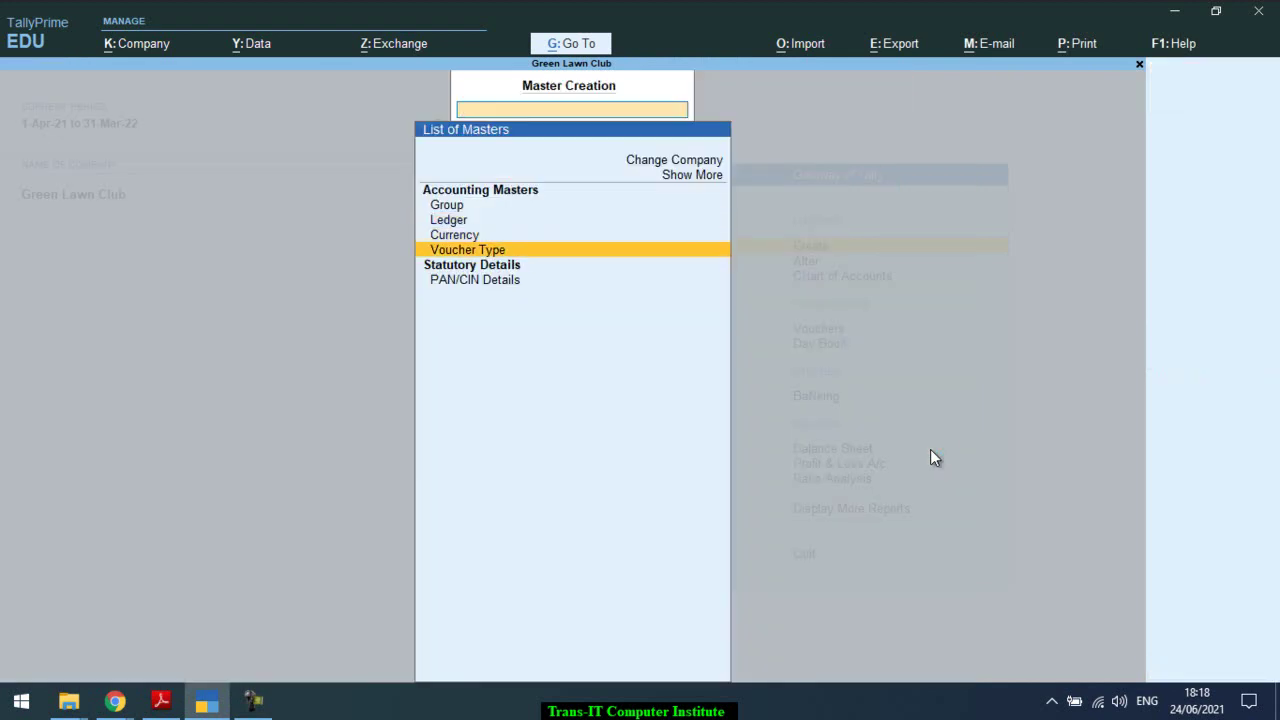
pyautogui.press('Return')
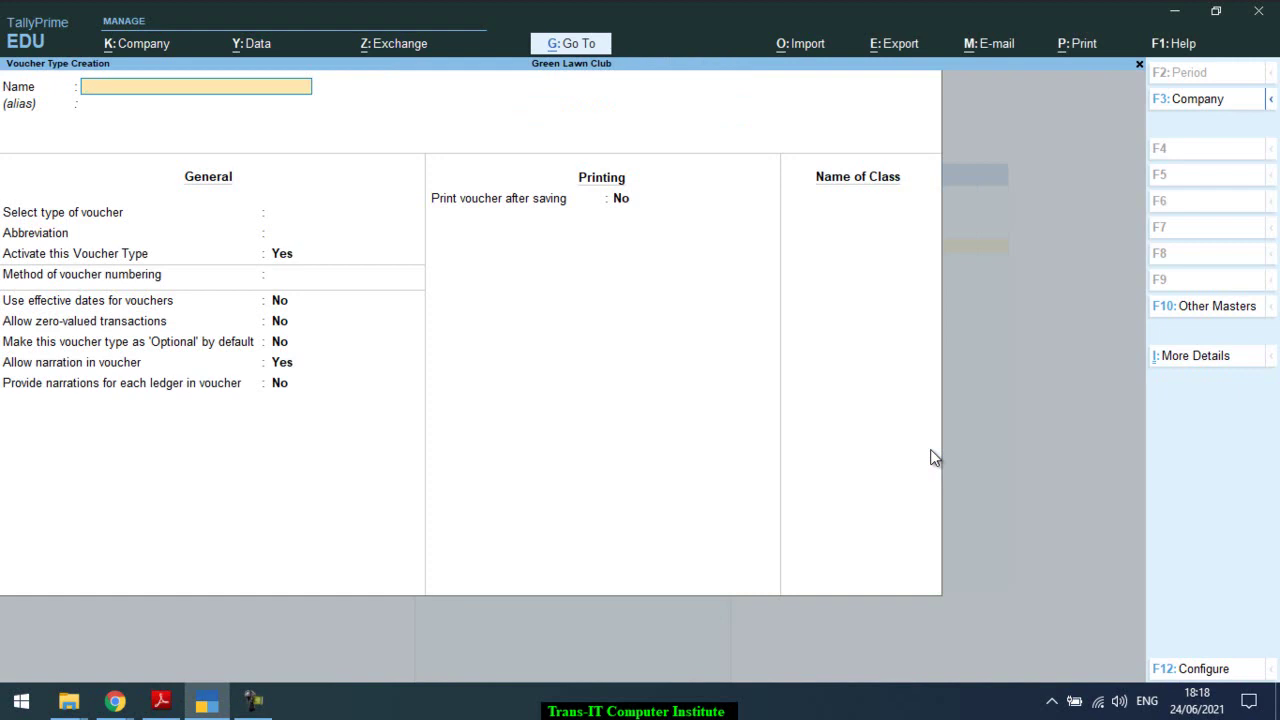
# Step: Name the new voucher type Interest on Loan Given as volume 3.pdf shows, leaving the alias empty
pyautogui.hotkey('alt', 'Tab')
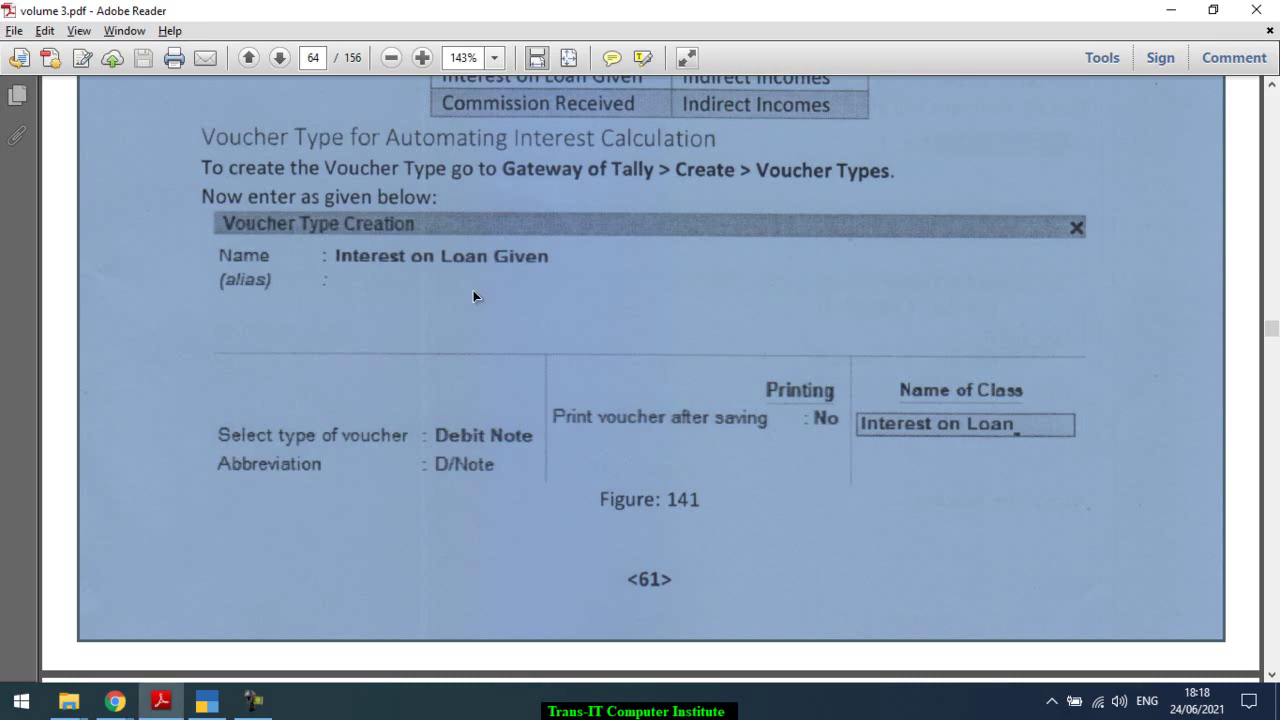
pyautogui.click(473, 290)
pyautogui.hotkey('alt', 'Tab')
pyautogui.write('Interest on Lo')
pyautogui.write('an')
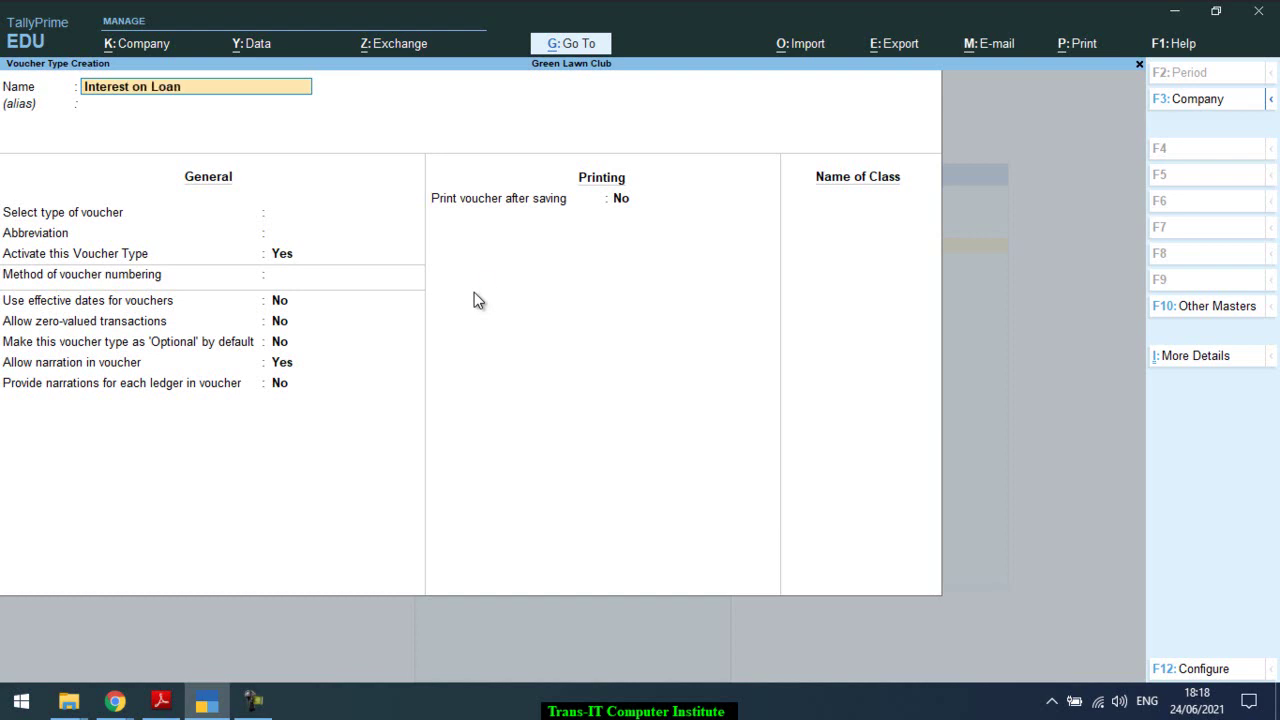
pyautogui.write(' Given')
pyautogui.press('Return')
pyautogui.press('Return')
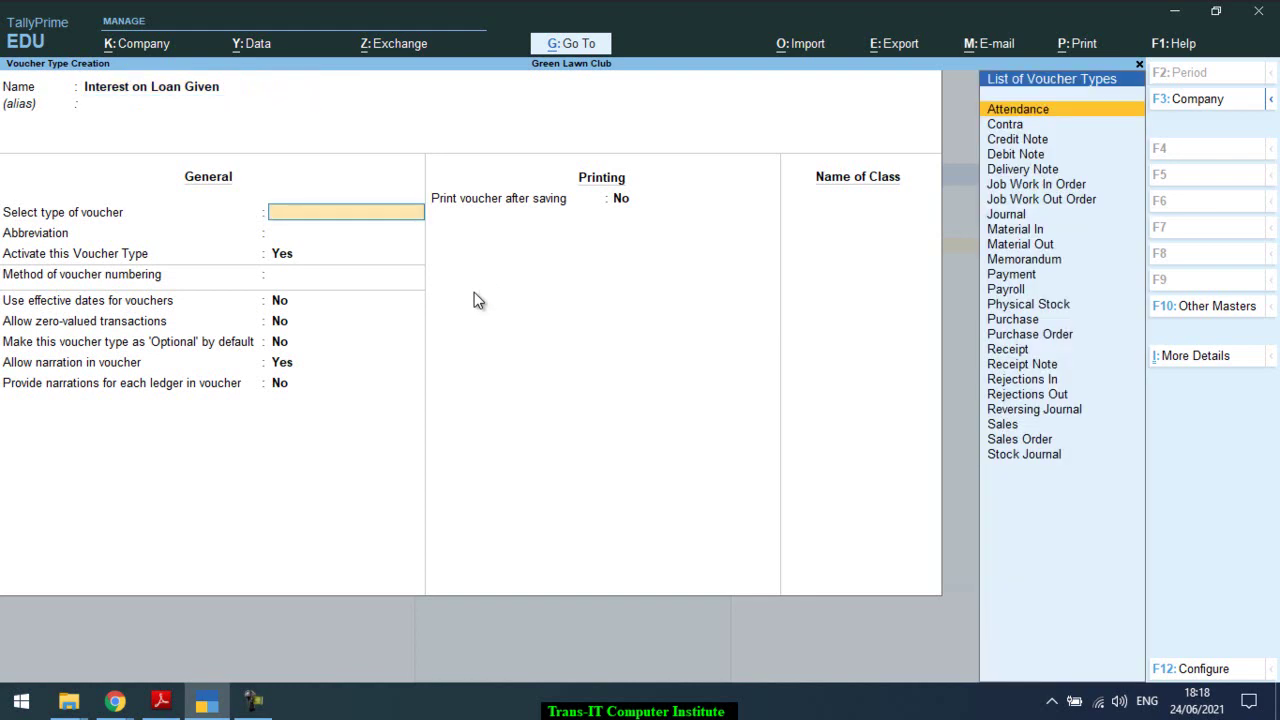
# Step: Set the type of voucher to Debit Note and keep the remaining general and printing defaults
pyautogui.write('De')
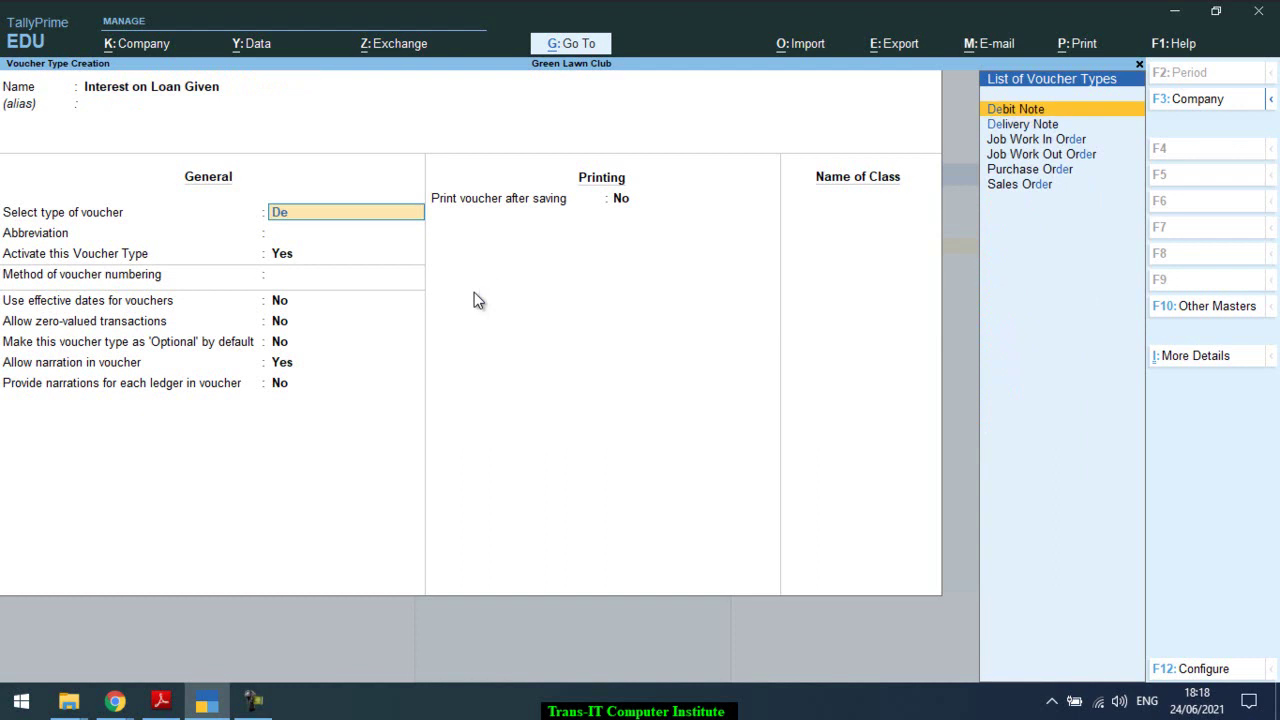
pyautogui.press('Return')
pyautogui.hotkey('alt', 'Tab')
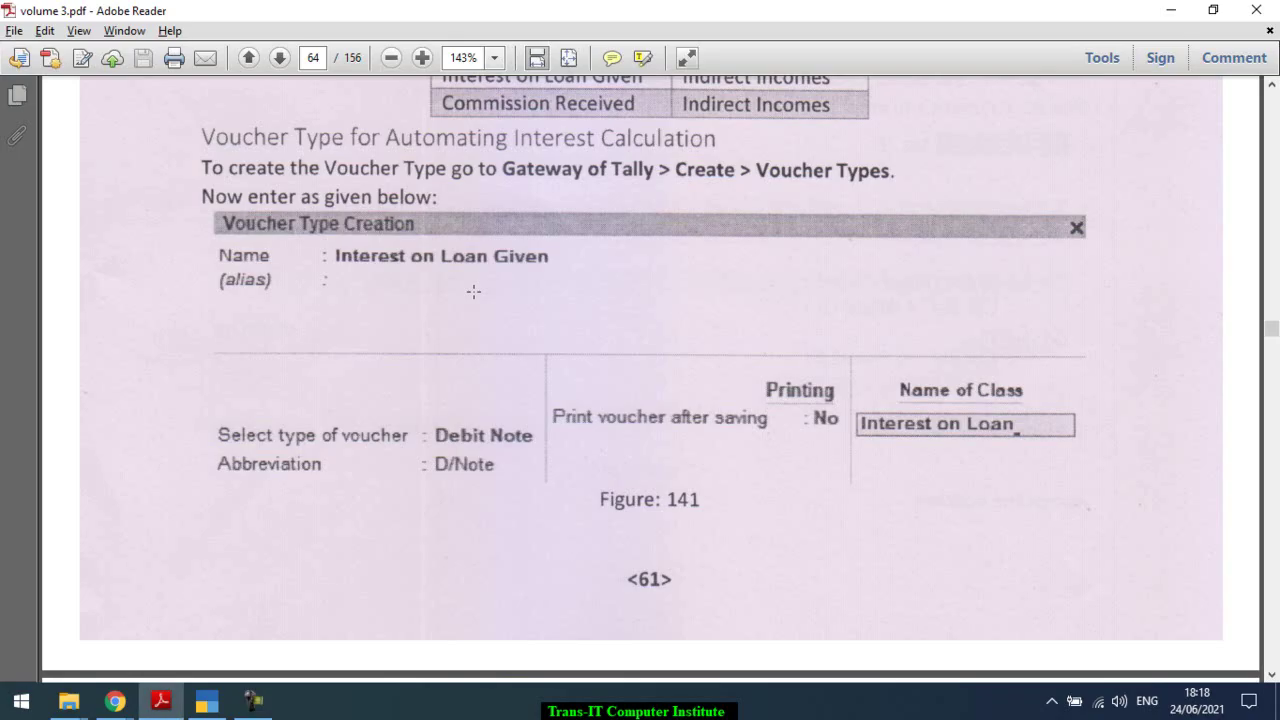
pyautogui.hotkey('alt', 'Tab')
pyautogui.press('Return')
pyautogui.press('Return')
pyautogui.press('Return')
pyautogui.press('Return')
pyautogui.press('Return')
pyautogui.press('Return')
pyautogui.press('Return')
pyautogui.press('Return')
pyautogui.press('Return')
pyautogui.press('Return')
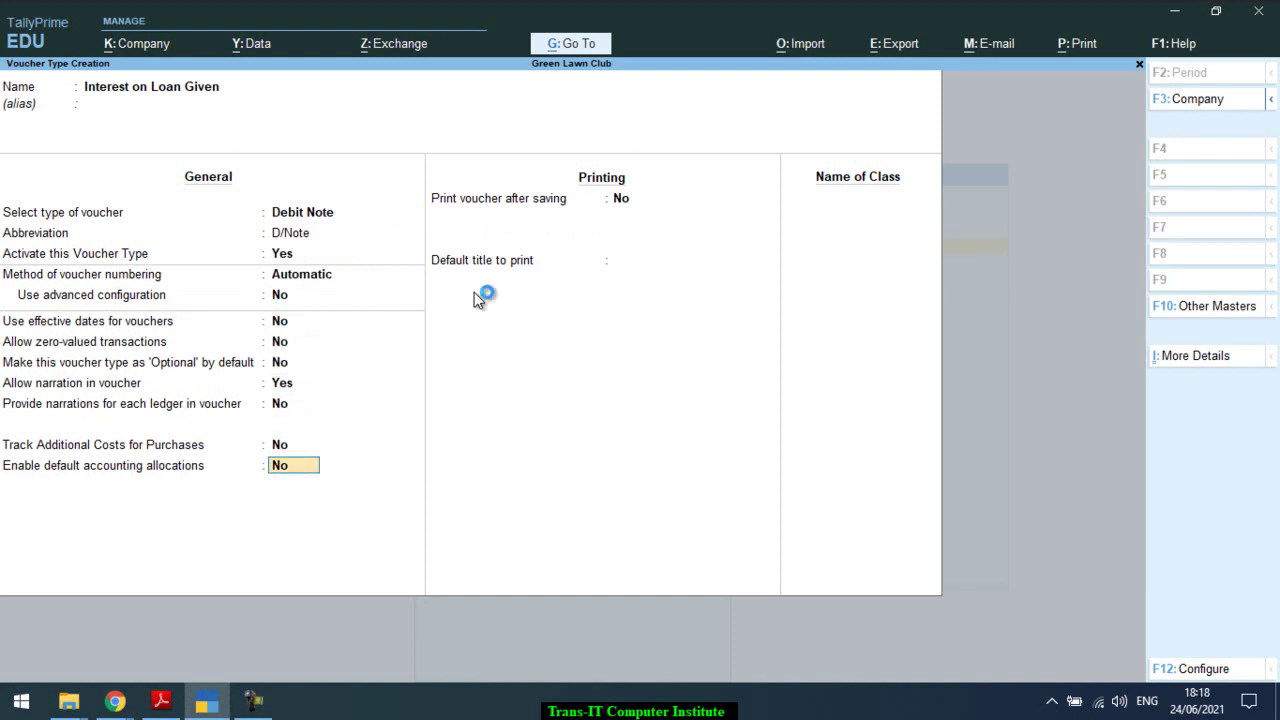
pyautogui.press('Return')
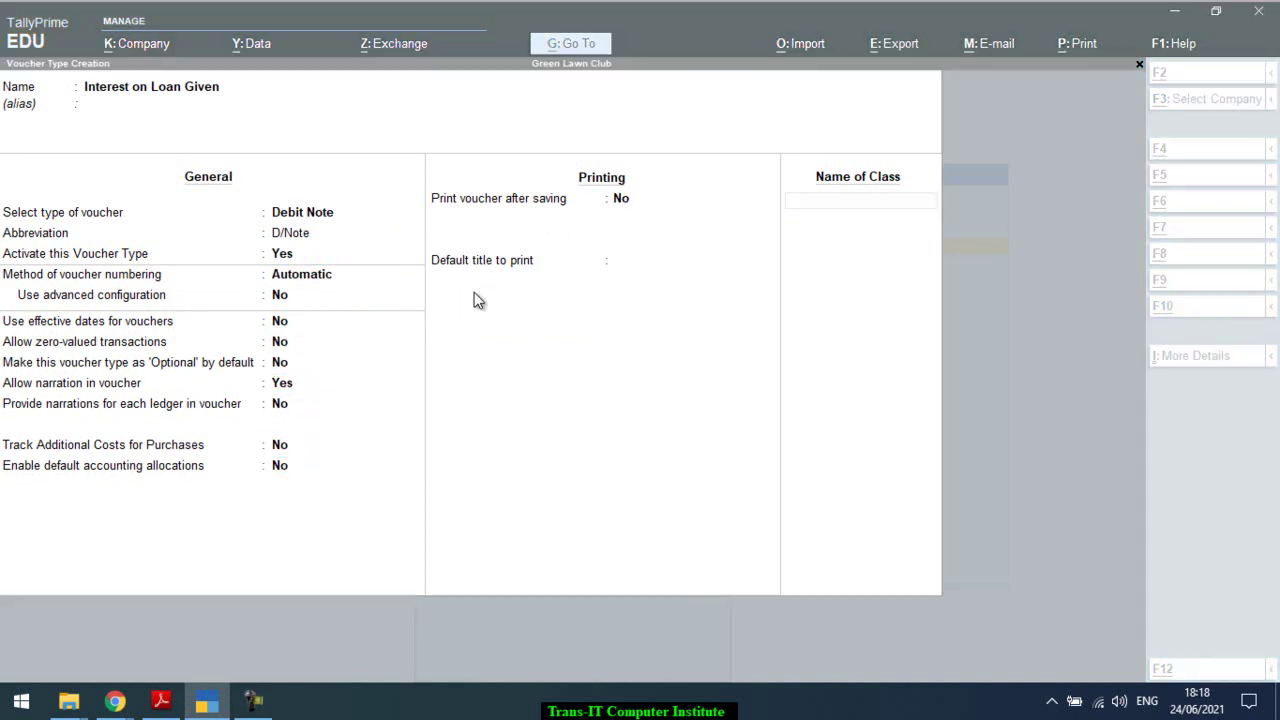
# Step: Add a class named Interest on Loan to the voucher type and open its settings
pyautogui.hotkey('alt', 'Tab')
pyautogui.hotkey('alt', 'Tab')
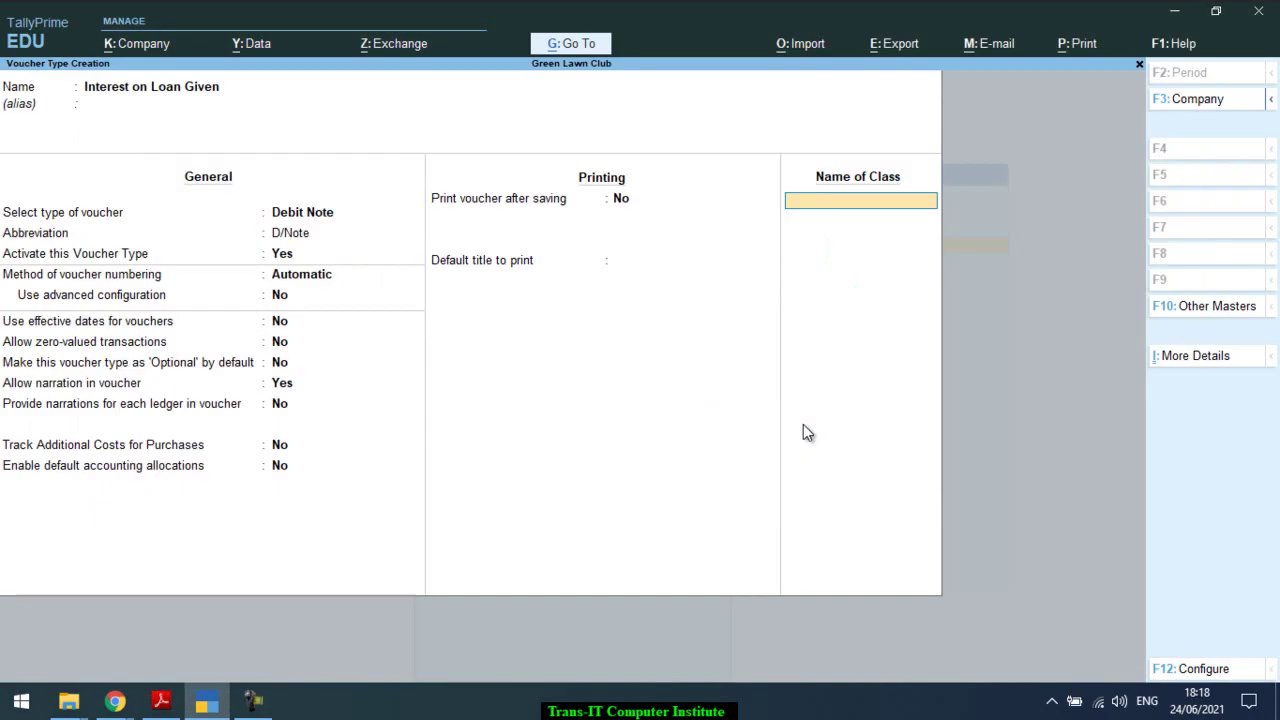
pyautogui.write('Interest on Loan')
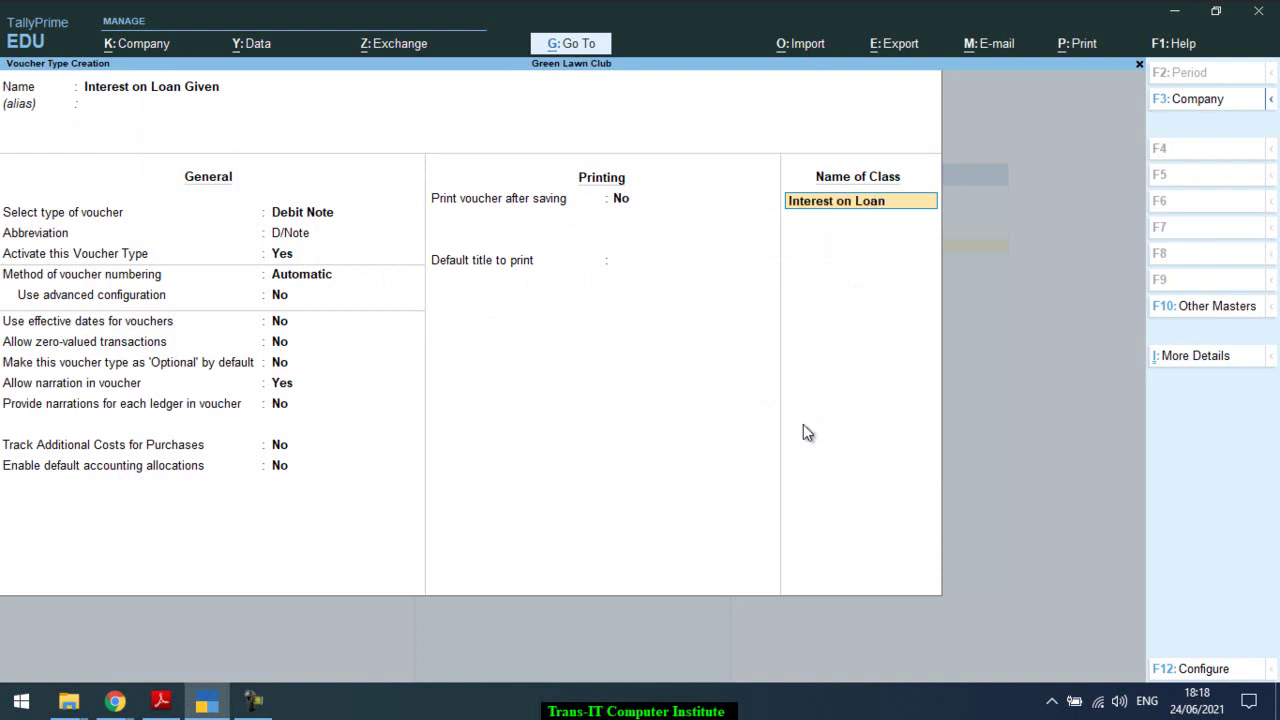
pyautogui.press('Return')
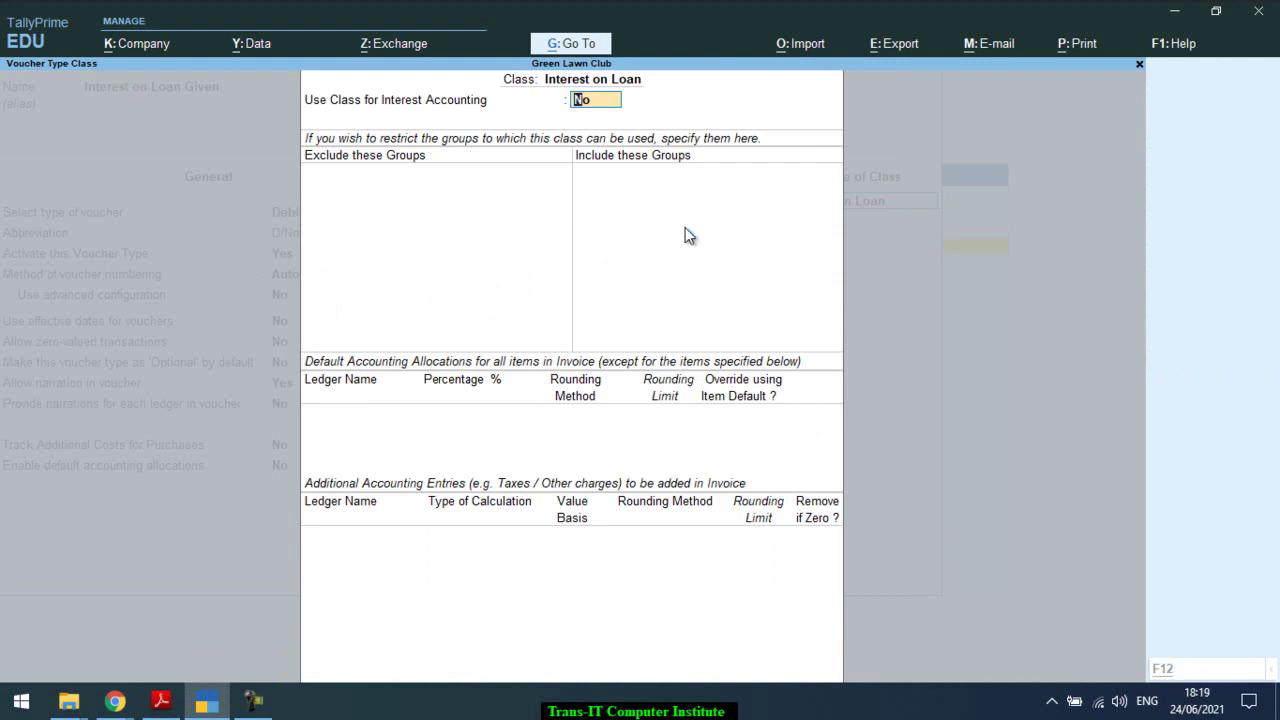
# Step: Look up the class settings on page 65 of volume 3.pdf and enable the class for interest accounting
pyautogui.hotkey('alt', 'Tab')
pyautogui.scroll(-10, 684, 227)
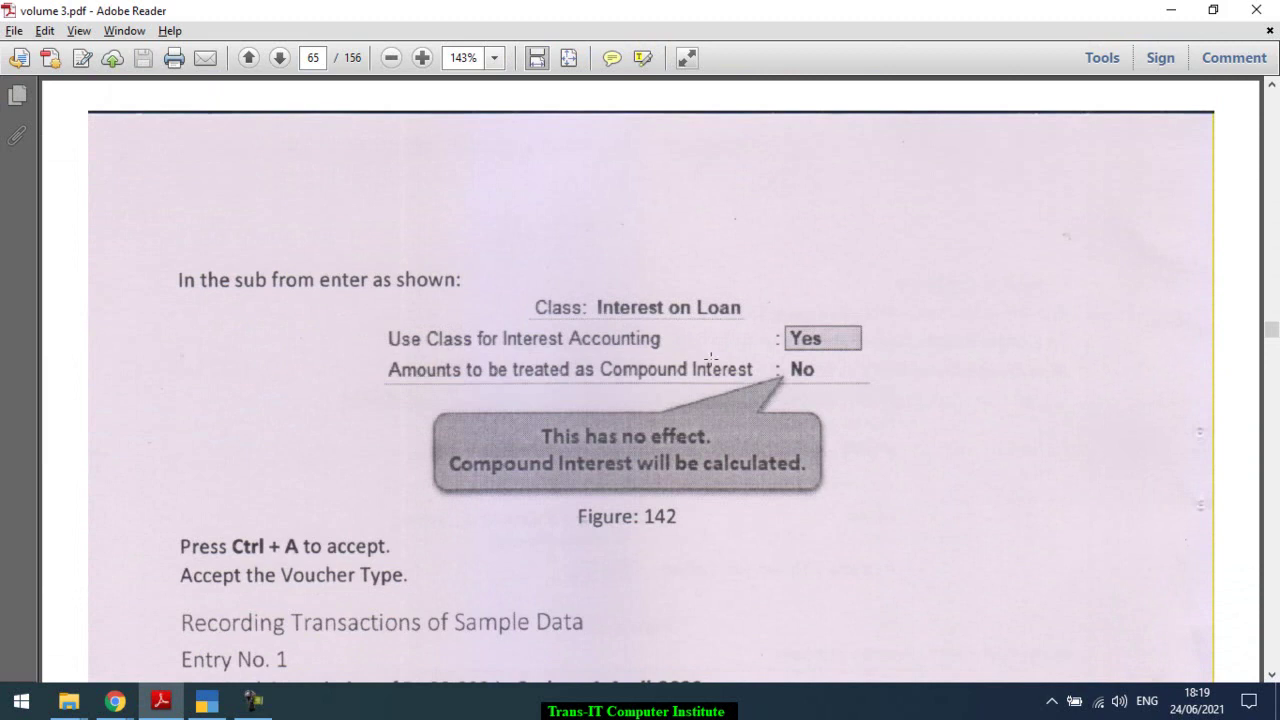
pyautogui.hotkey('alt', 'Tab')
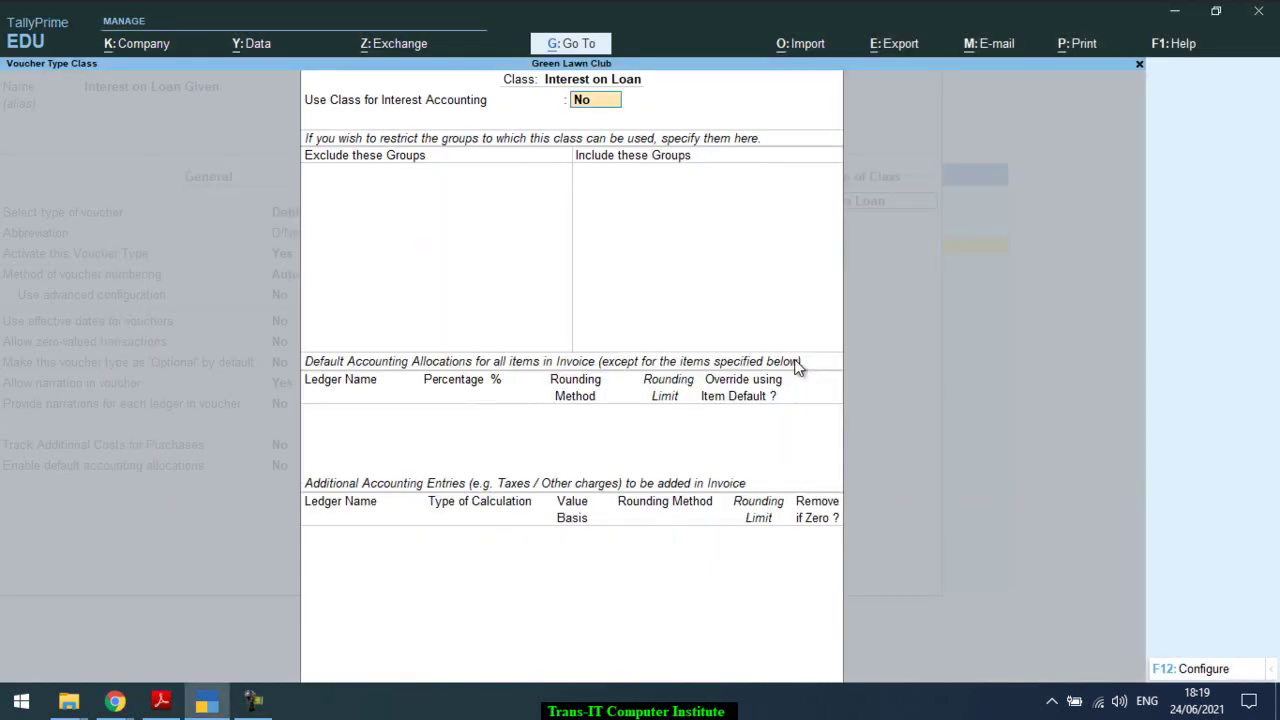
pyautogui.press('y')
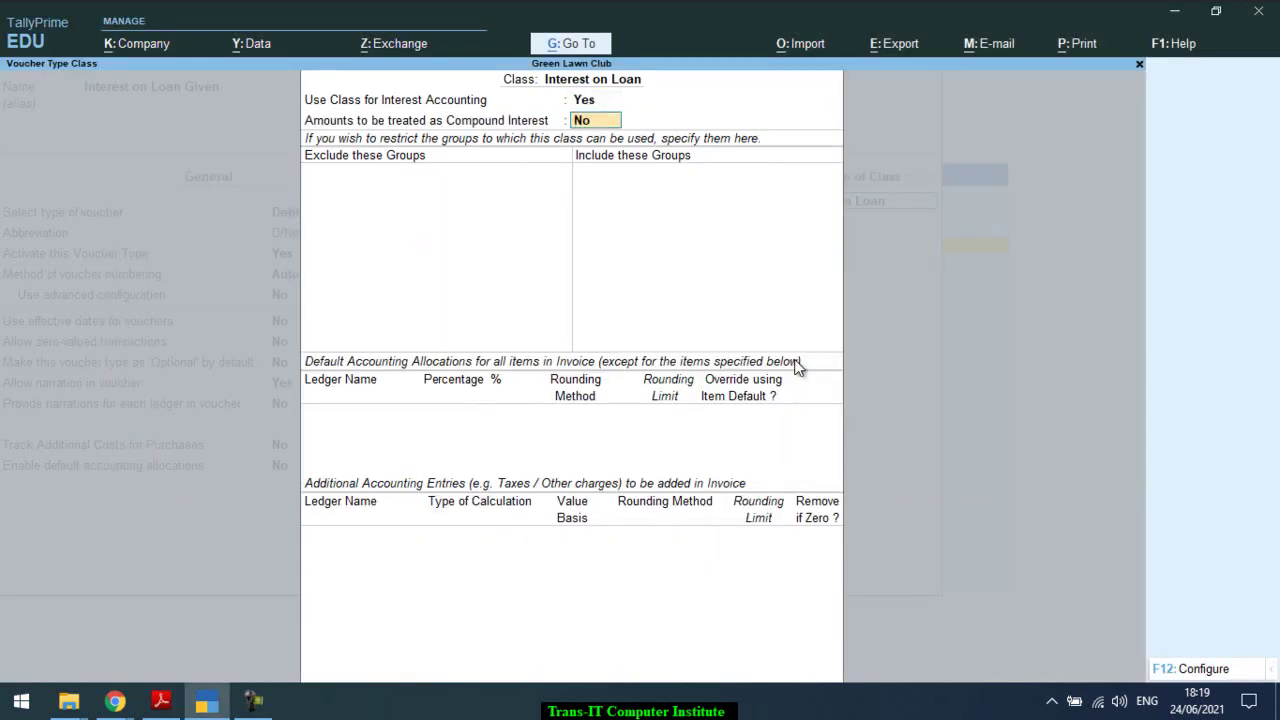
# Step: Check volume 3.pdf for the compound interest option of the class and how to accept the voucher type
pyautogui.hotkey('alt', 'Tab')
pyautogui.scroll(-4, 795, 362)
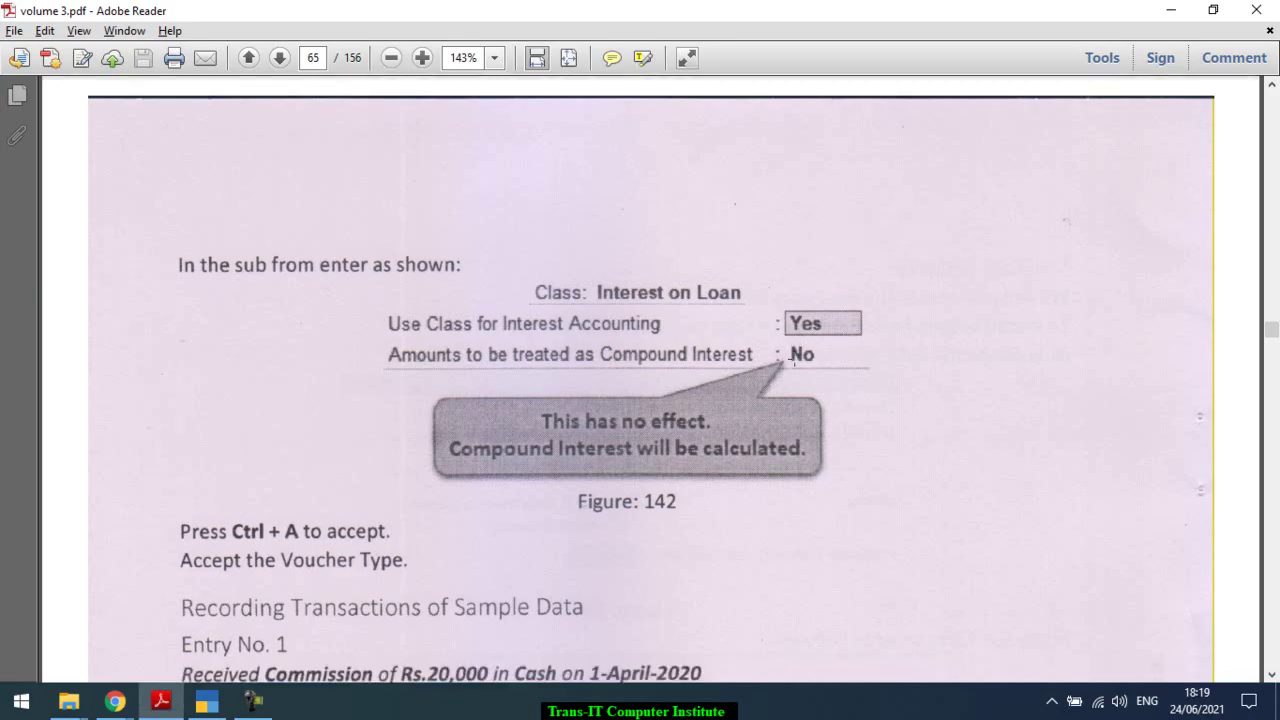
pyautogui.hotkey('alt', 'Tab')
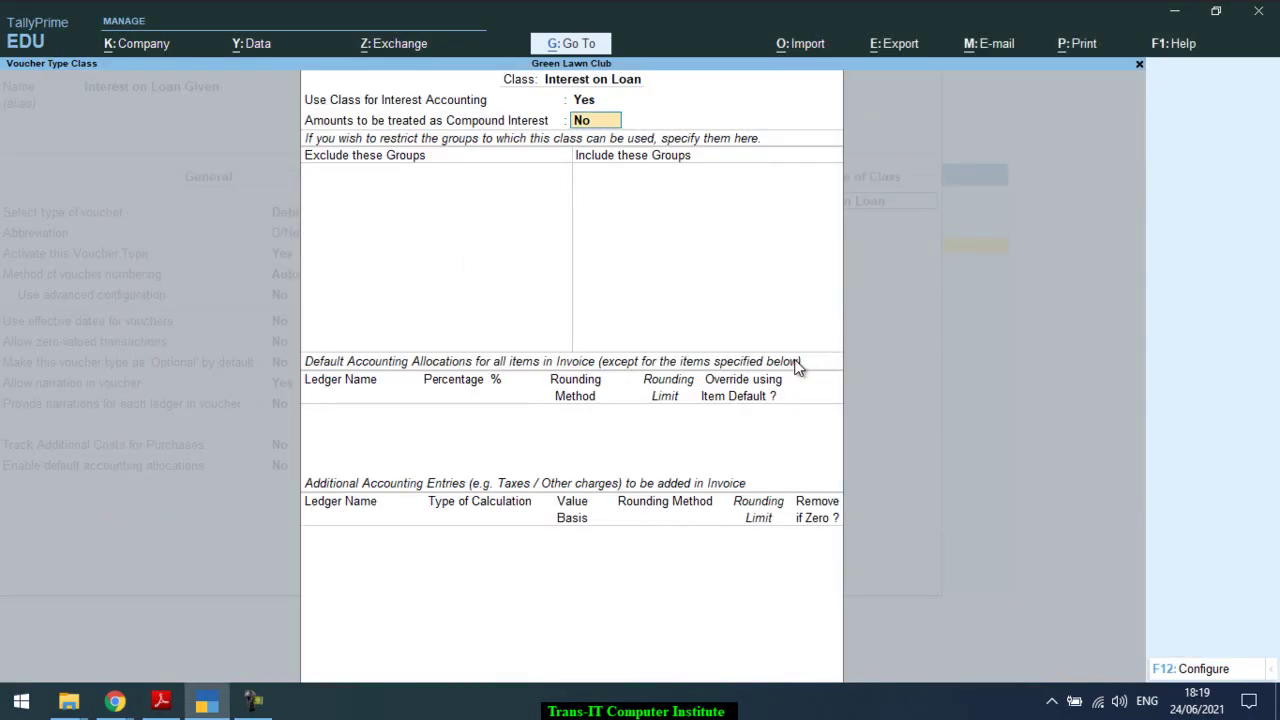
pyautogui.hotkey('alt', 'Tab')
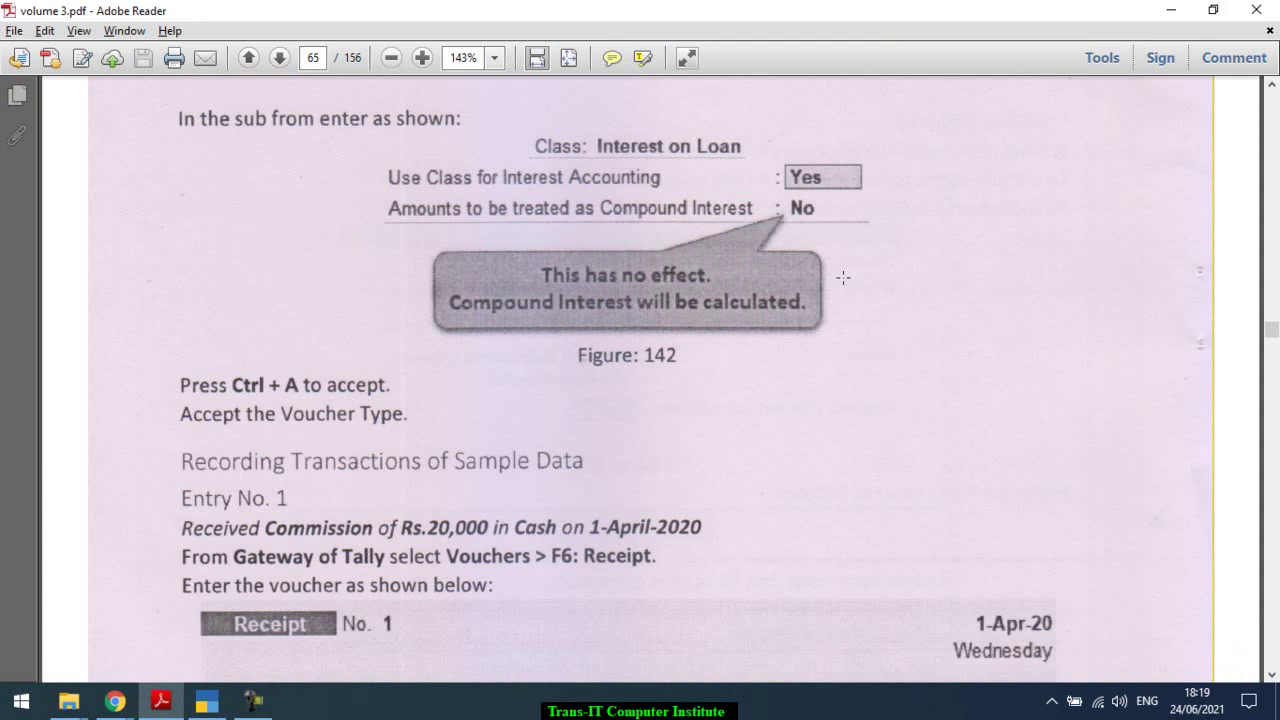
pyautogui.scroll(-1, 843, 277)
pyautogui.hotkey('alt', 'Tab')
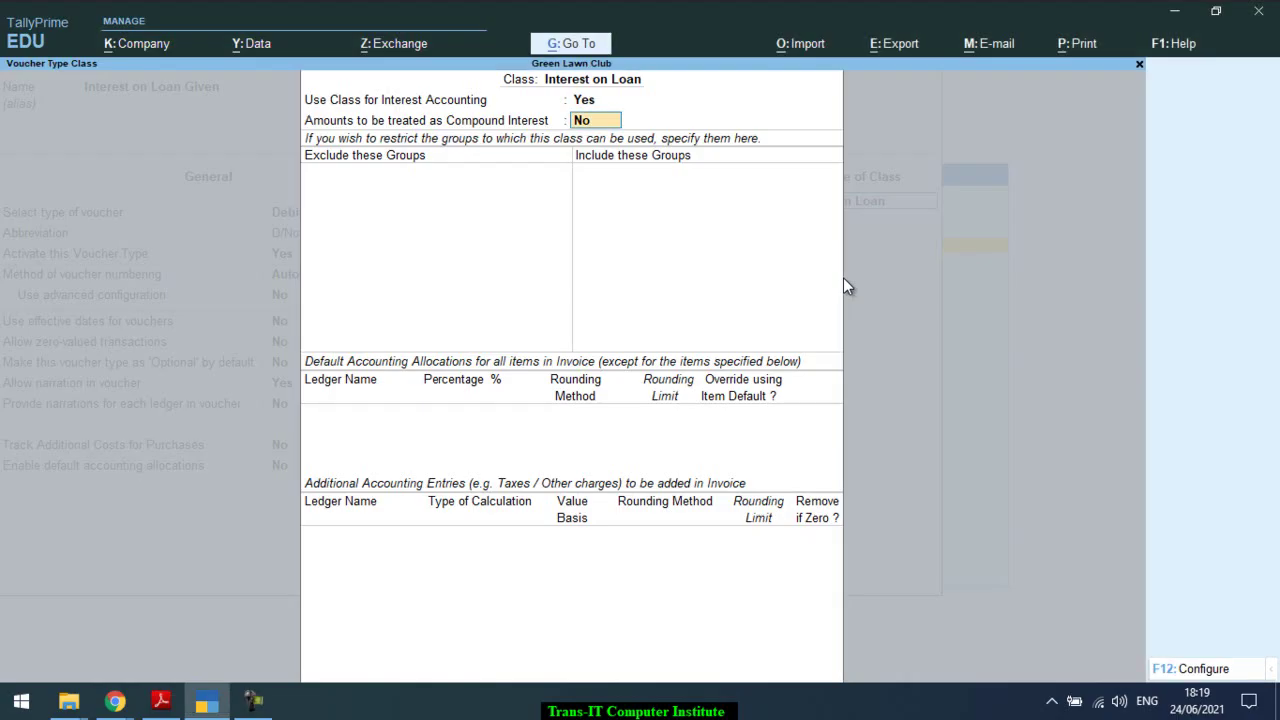
# Step: Accept the class and save the Interest on Loan Given voucher type, and look up Entry No. 1 on page 65 of volume 3.pdf
pyautogui.hotkey('ctrl', 'a')
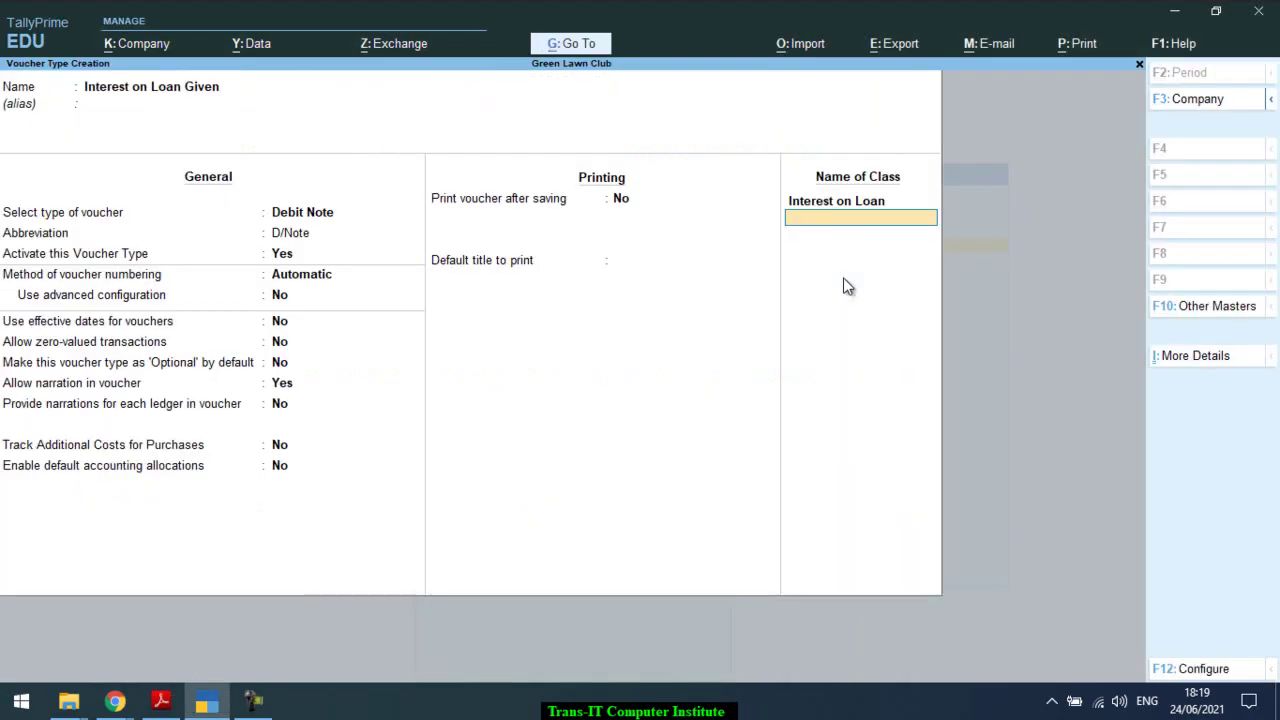
pyautogui.hotkey('ctrl', 'a')
pyautogui.hotkey('alt', 'Tab')
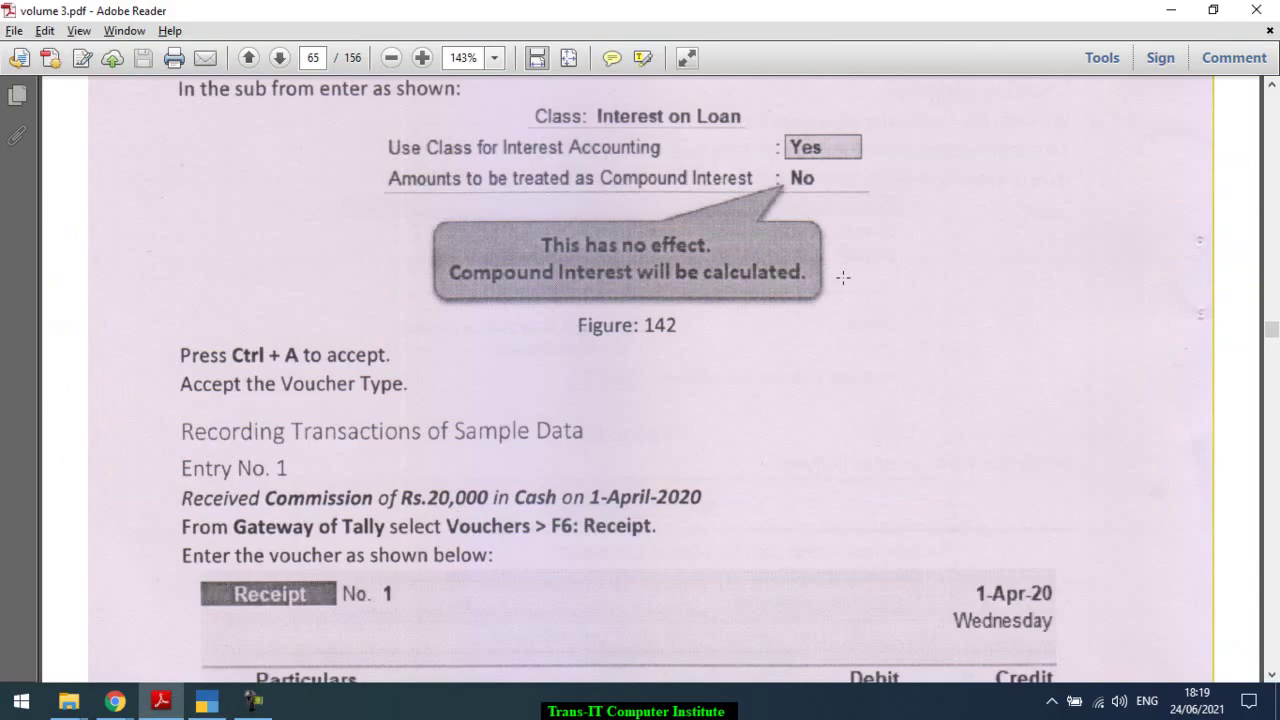
pyautogui.scroll(-6, 843, 277)
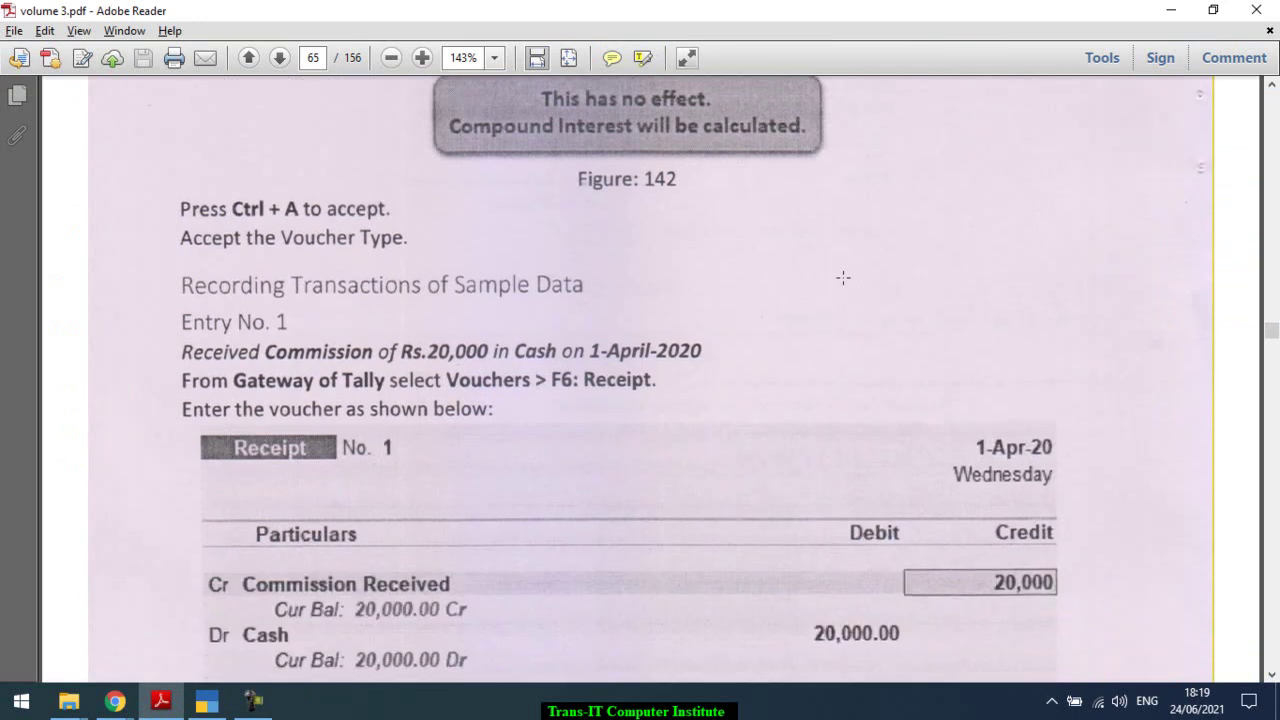
pyautogui.scroll(-1, 843, 277)
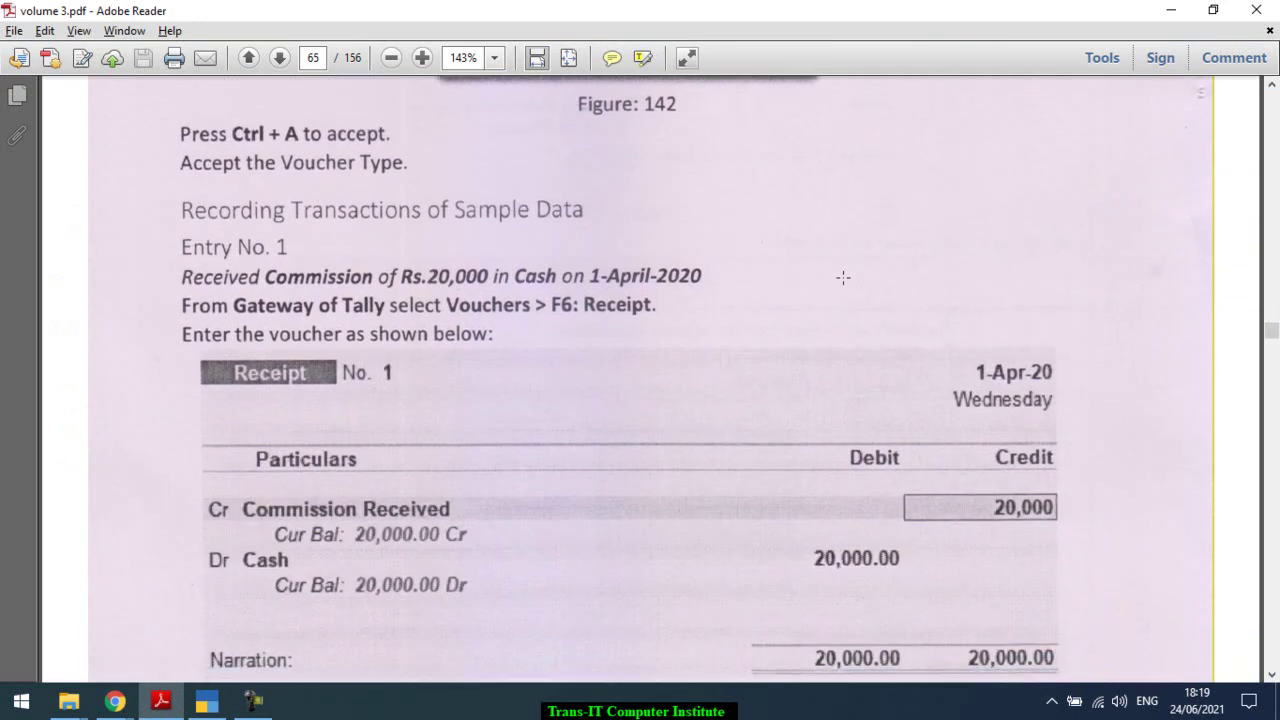
pyautogui.scroll(-1, 843, 277)
pyautogui.scroll(-1, 843, 277)
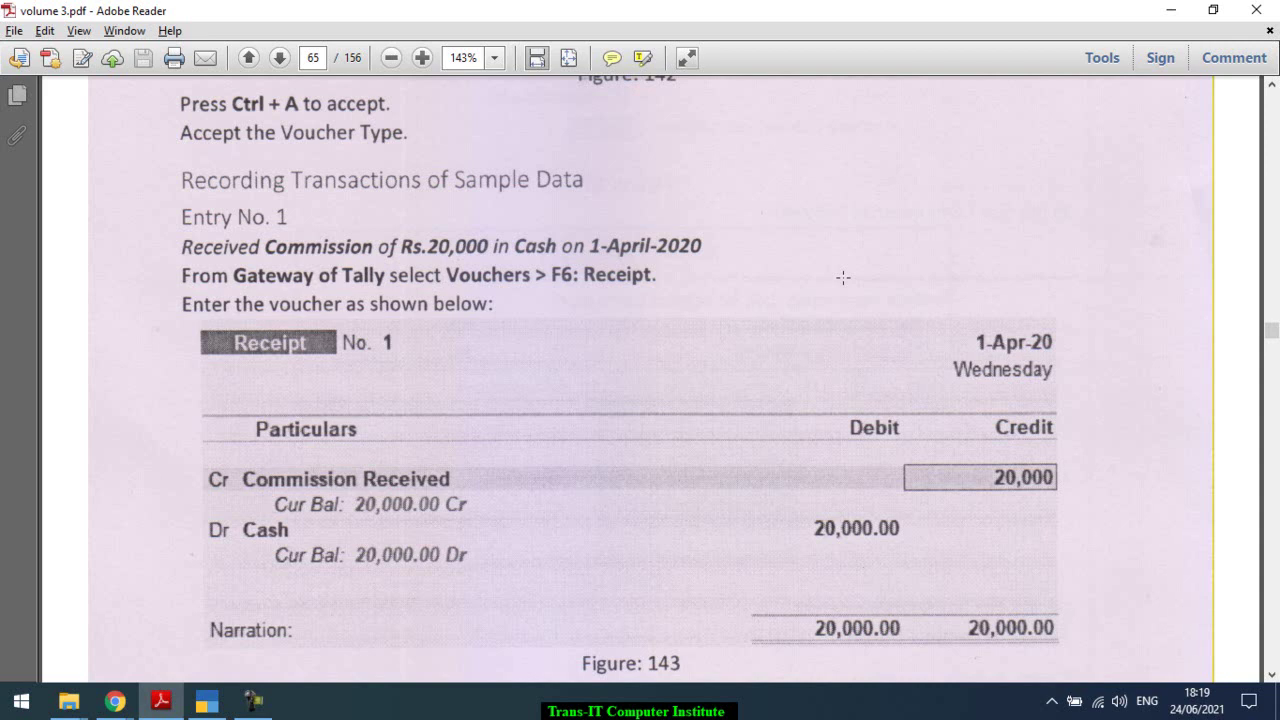
# Step: Leave voucher type creation and start a Receipt voucher
pyautogui.hotkey('alt', 'Tab')
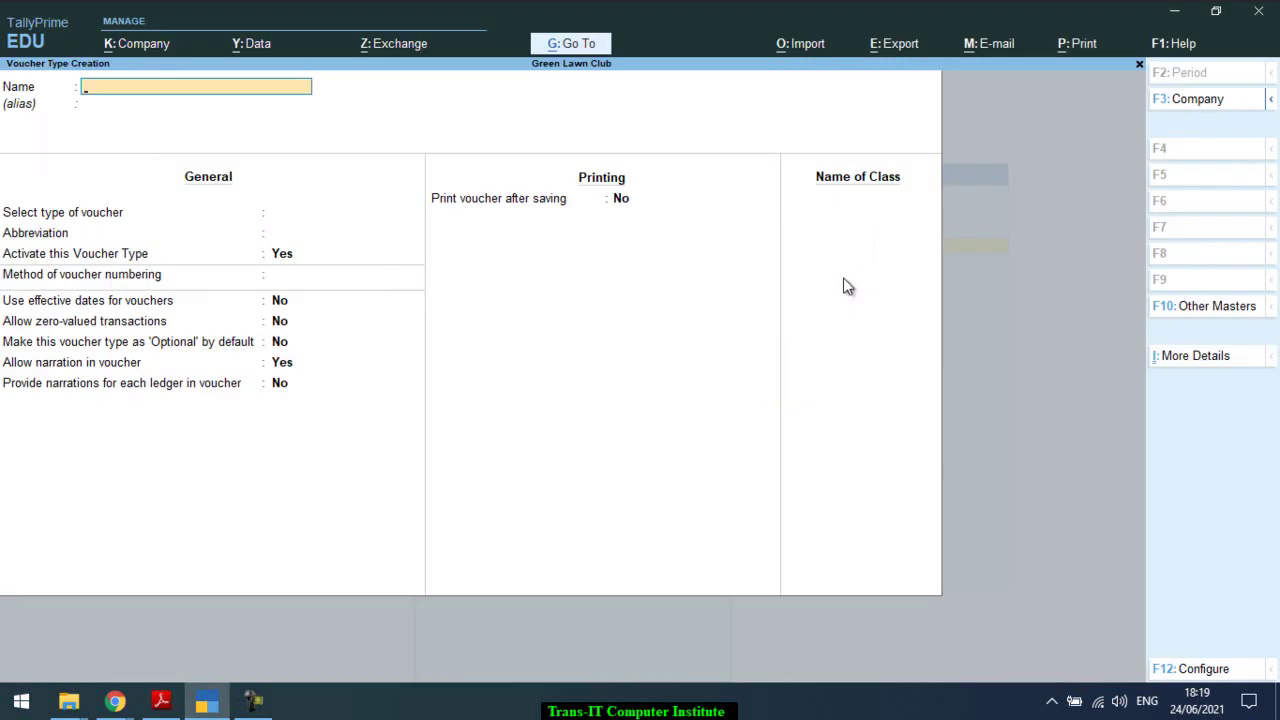
pyautogui.press('Escape')
pyautogui.press('y')
pyautogui.press('Escape')
pyautogui.press('Down')
pyautogui.press('Down')
pyautogui.press('Down')
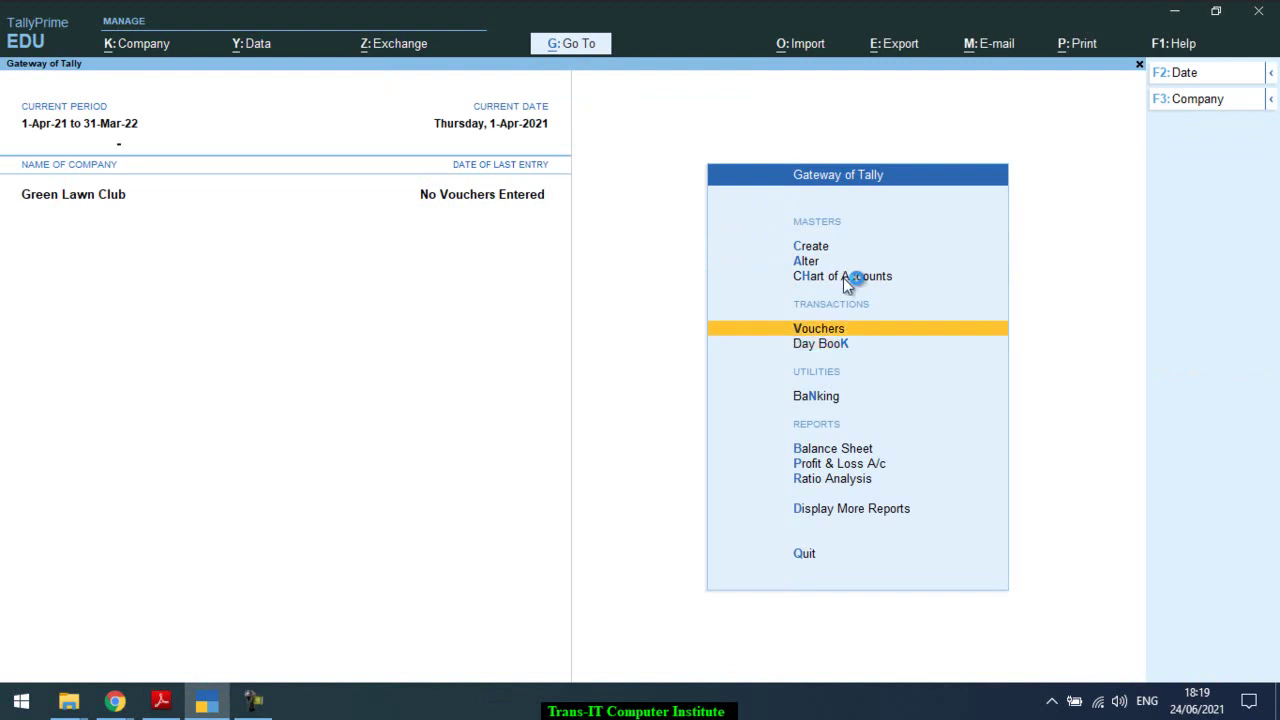
pyautogui.press('Return')
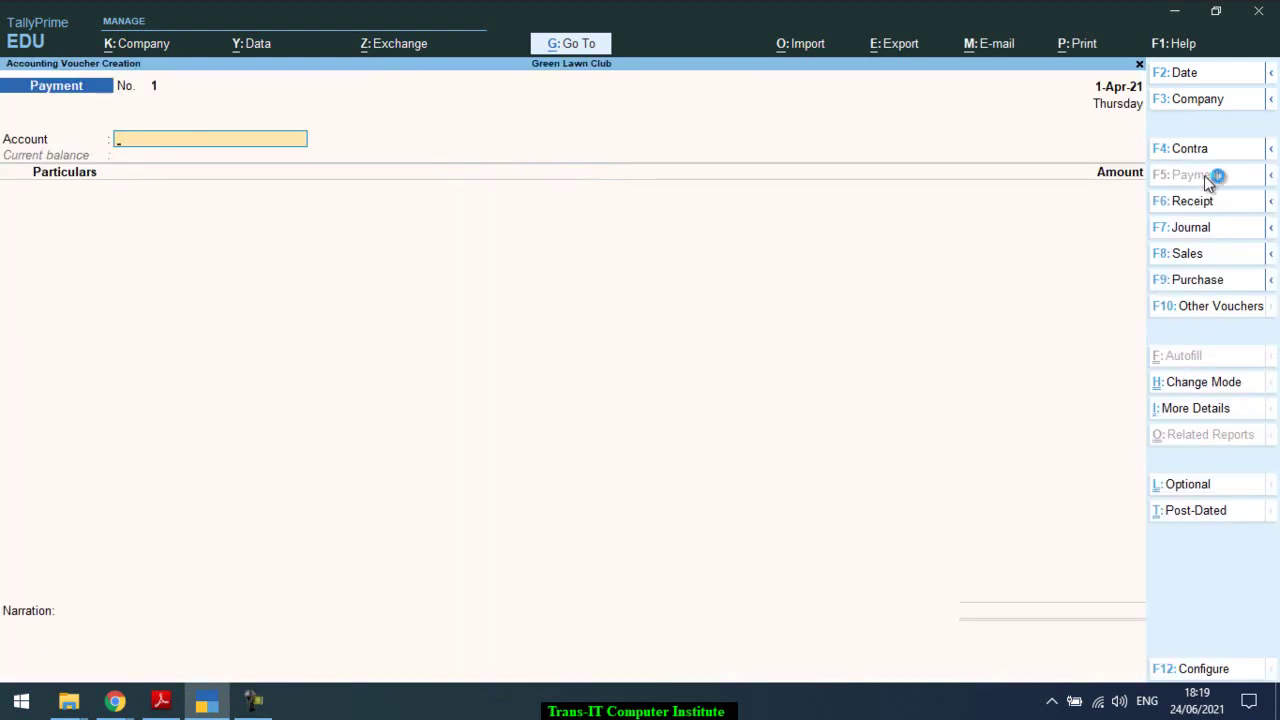
pyautogui.click(1193, 202)
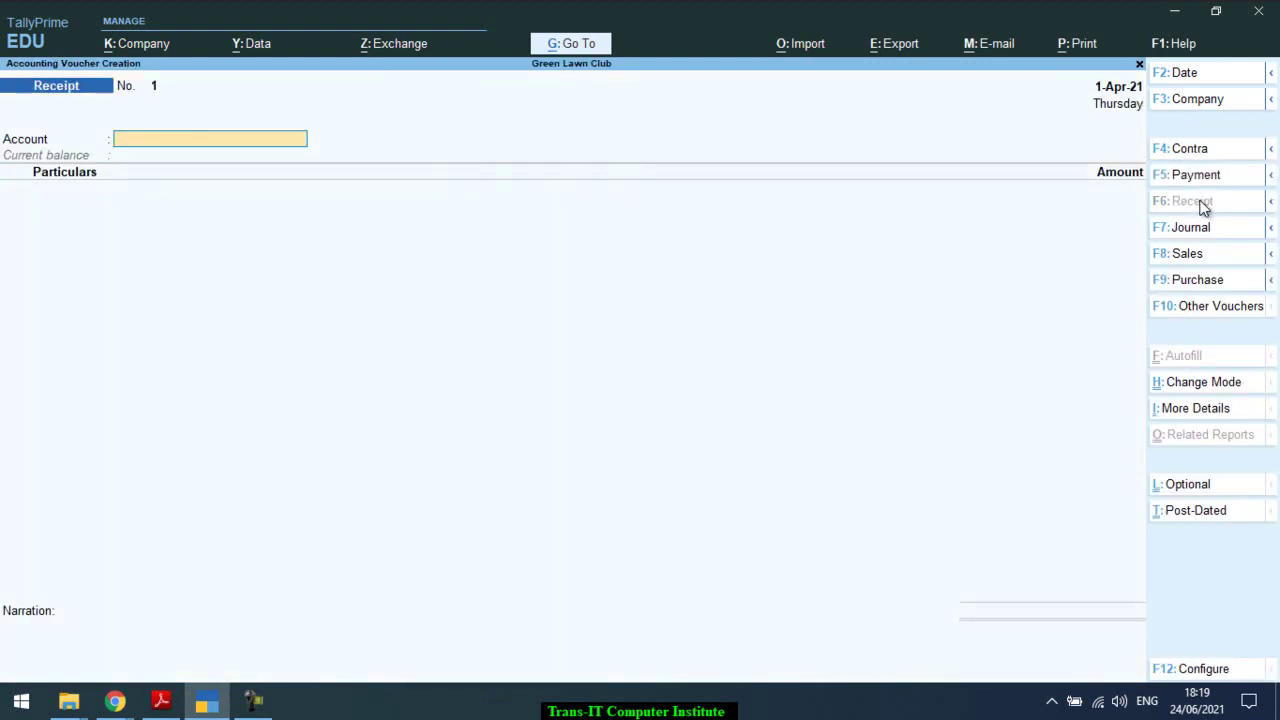
# Step: Record the receipt with Cash as the account and Commission Rcd for 20,000, and save the voucher
pyautogui.write('Ca')
pyautogui.press('Return')
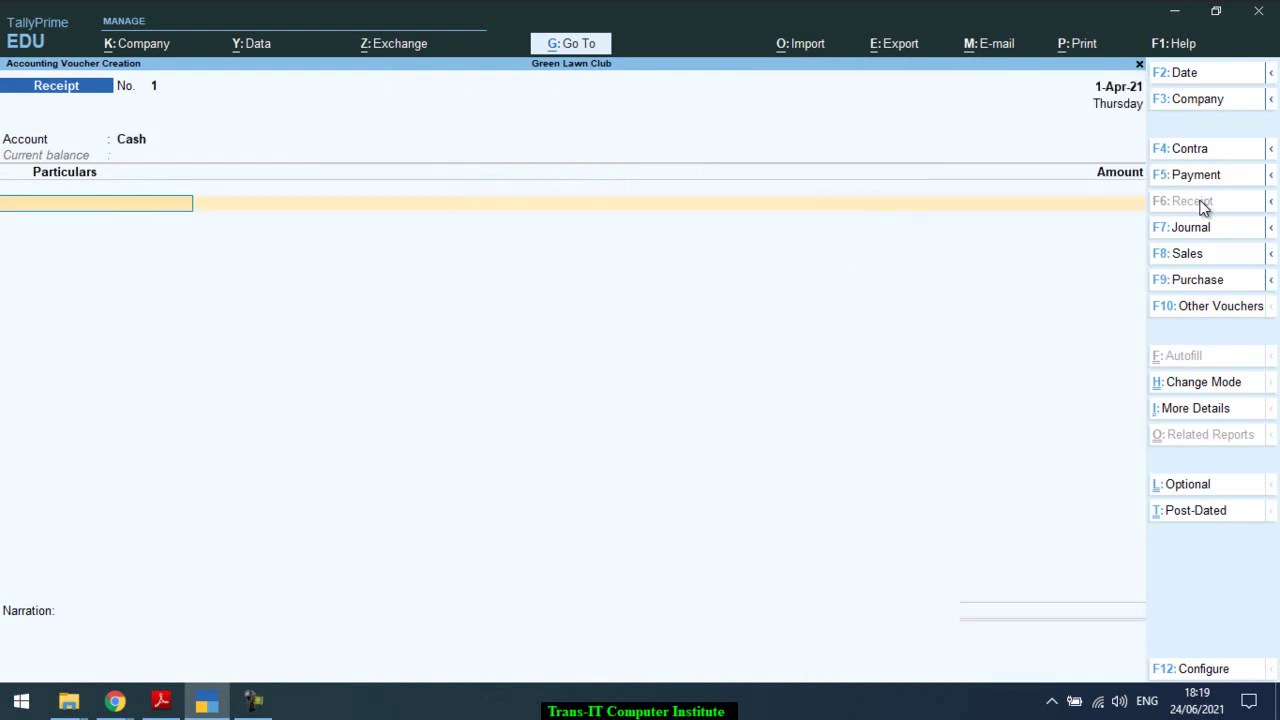
pyautogui.write('Co')
pyautogui.press('Return')
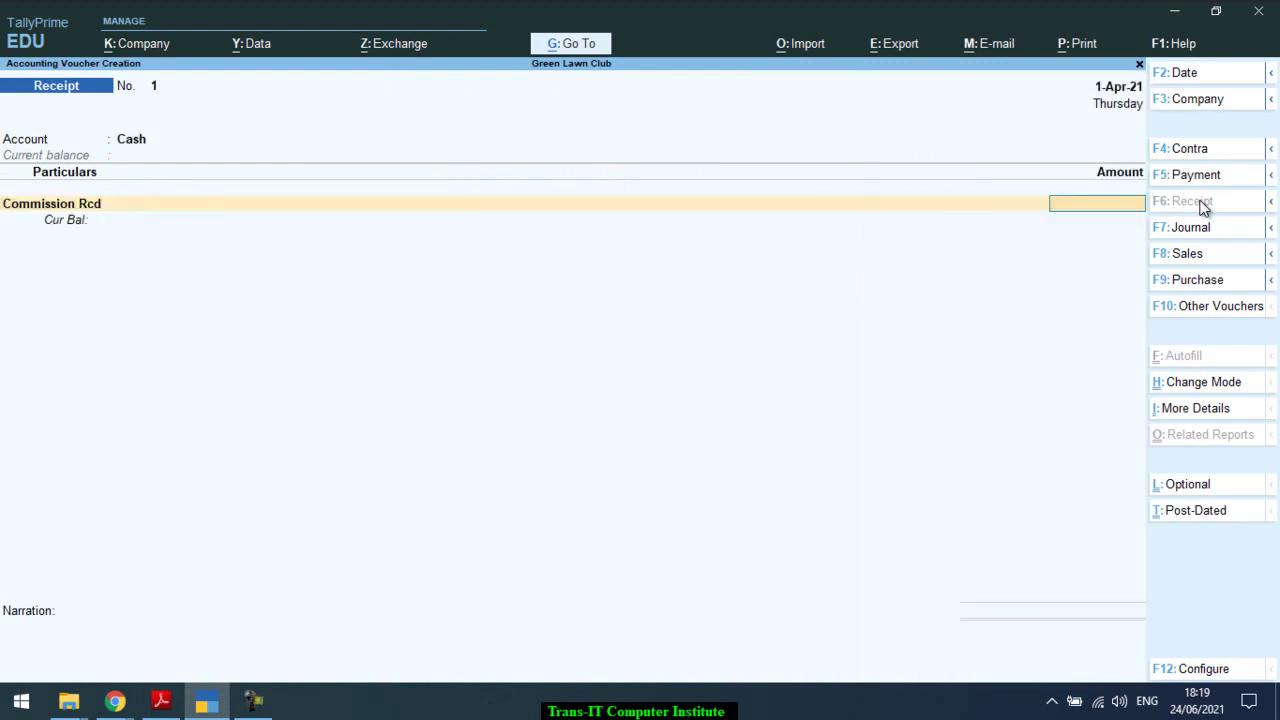
pyautogui.hotkey('alt', 'Tab')
pyautogui.hotkey('alt', 'Tab')
pyautogui.write('20,000')
pyautogui.press('Return')
pyautogui.hotkey('ctrl', 'a')
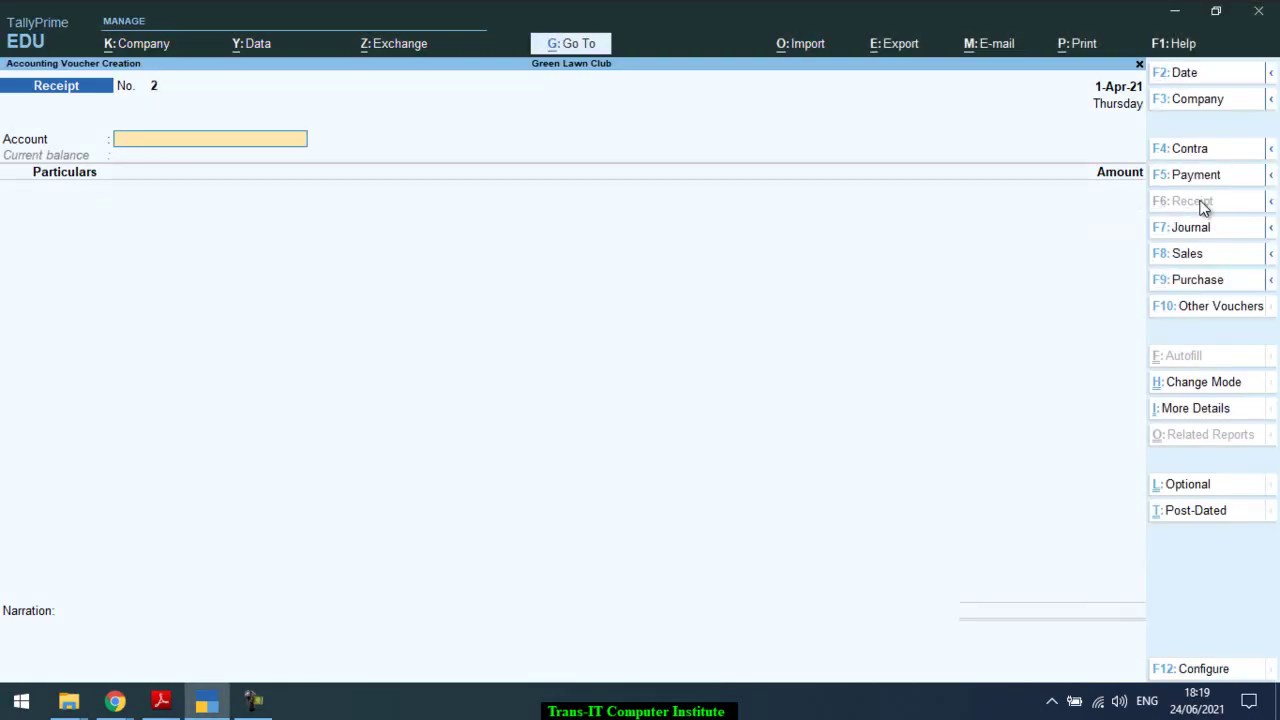
# Step: Look up Entry No. 2 in volume 3.pdf and start a Payment voucher with Cash as the account
pyautogui.hotkey('alt', 'Tab')
pyautogui.scroll(-1, 1199, 200)
pyautogui.scroll(-8, 1199, 200)
pyautogui.scroll(-2, 1199, 200)
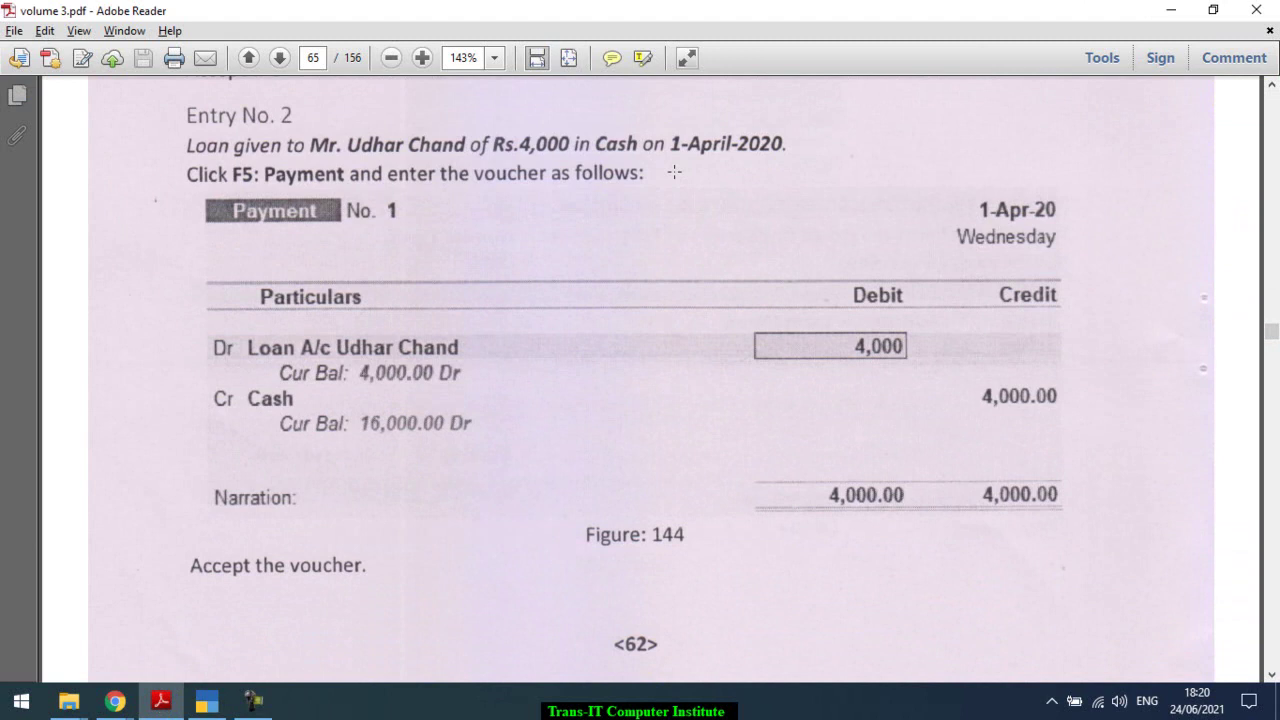
pyautogui.hotkey('alt', 'Tab')
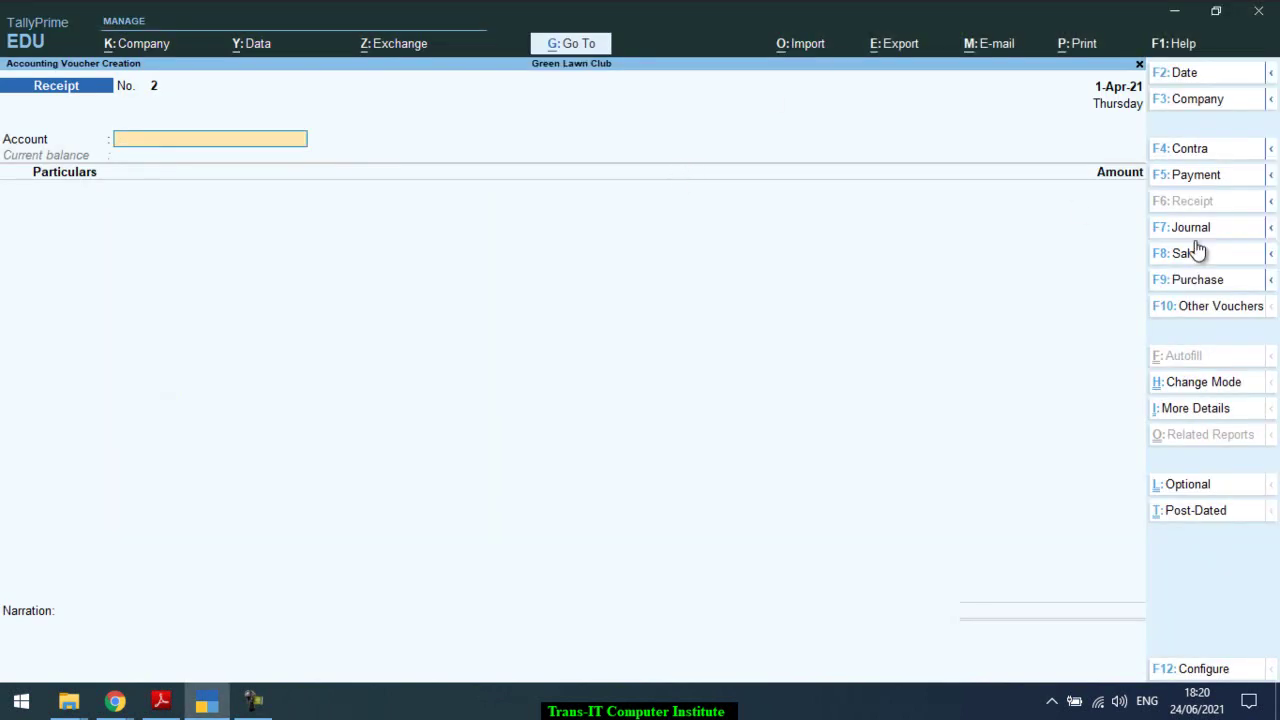
pyautogui.click(1203, 181)
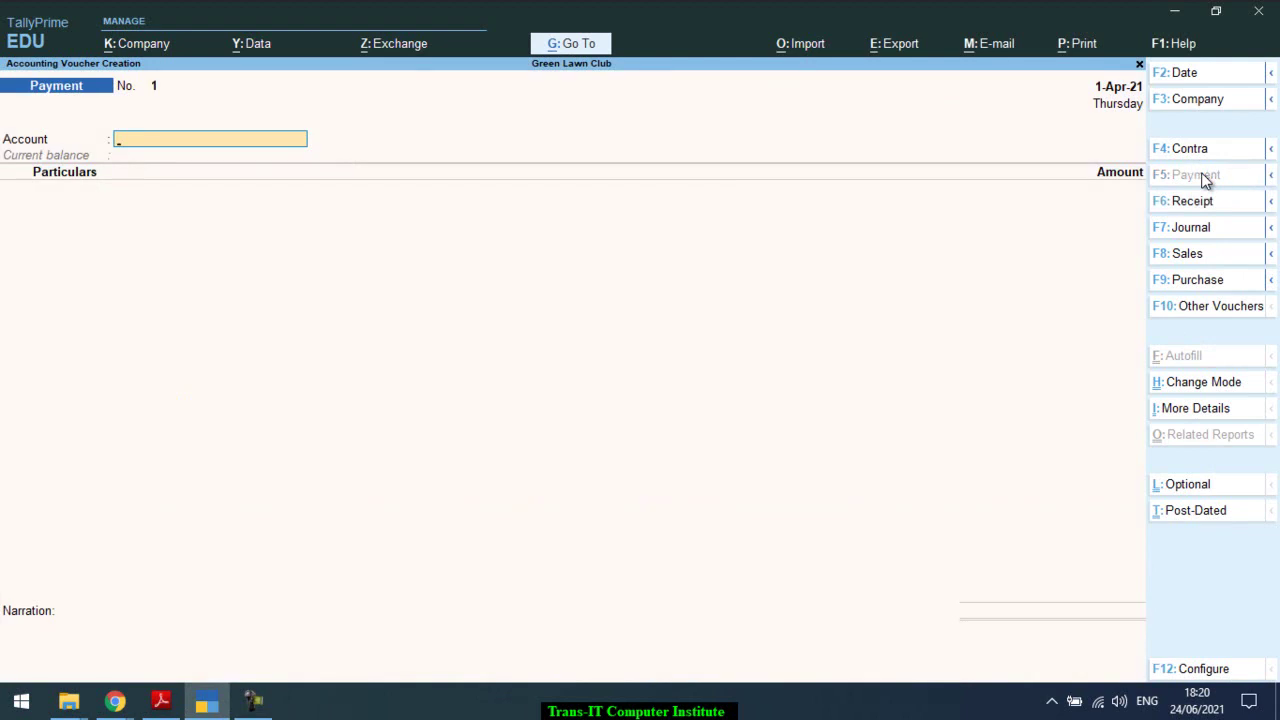
pyautogui.write('C')
pyautogui.press('Return')
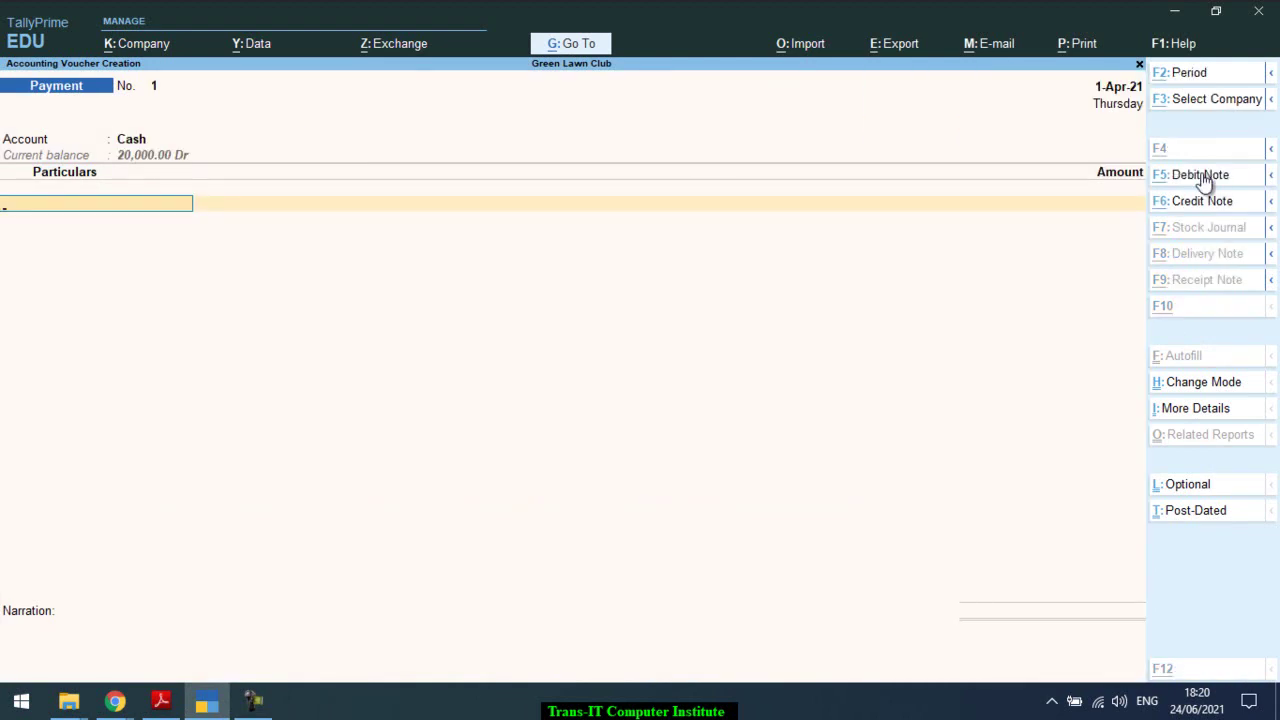
# Step: Enter the borrower's loan account from Entry No. 2 as the particulars of the payment, with an amount of 4000
pyautogui.hotkey('alt', 'Tab')
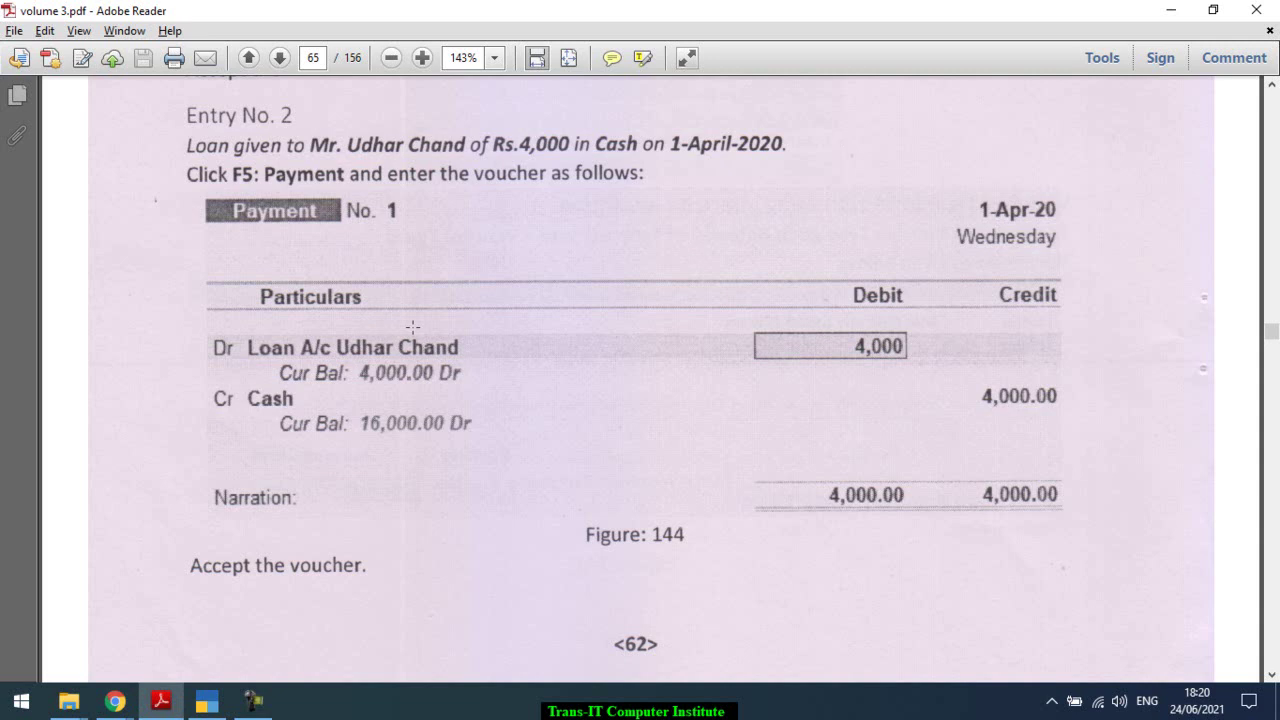
pyautogui.hotkey('alt', 'Tab')
pyautogui.write('Lo')
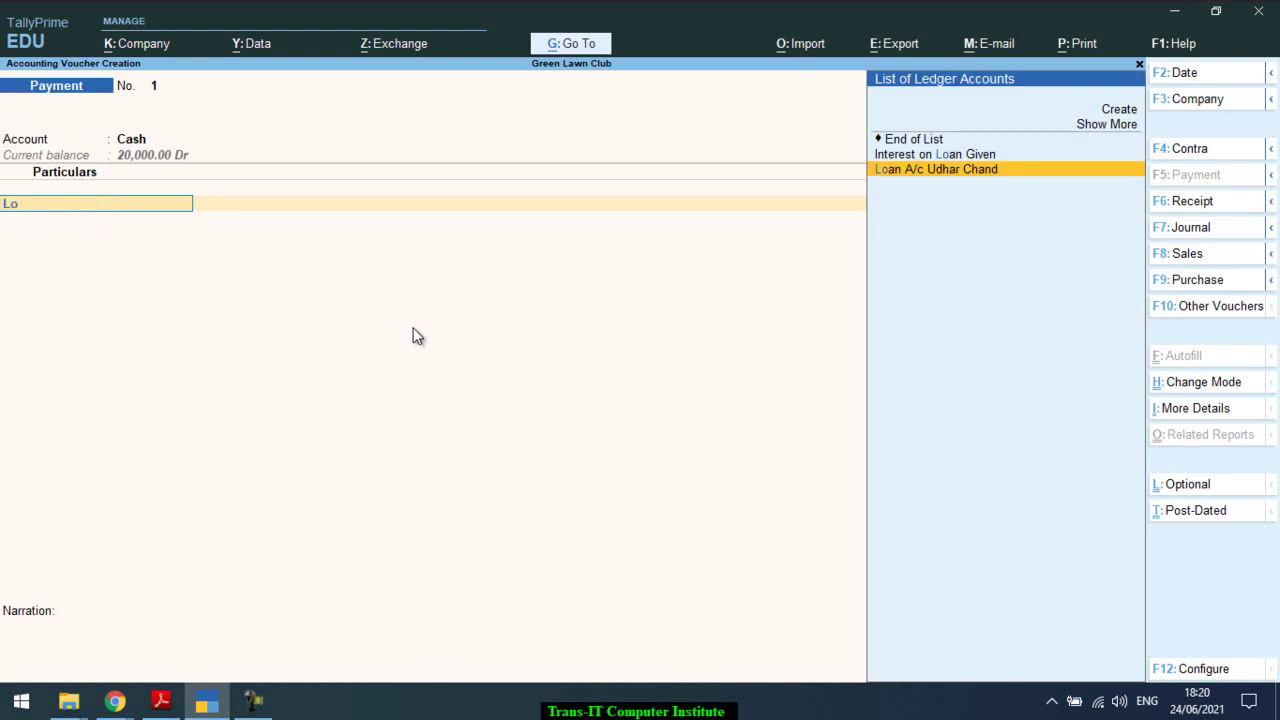
pyautogui.press('Return')
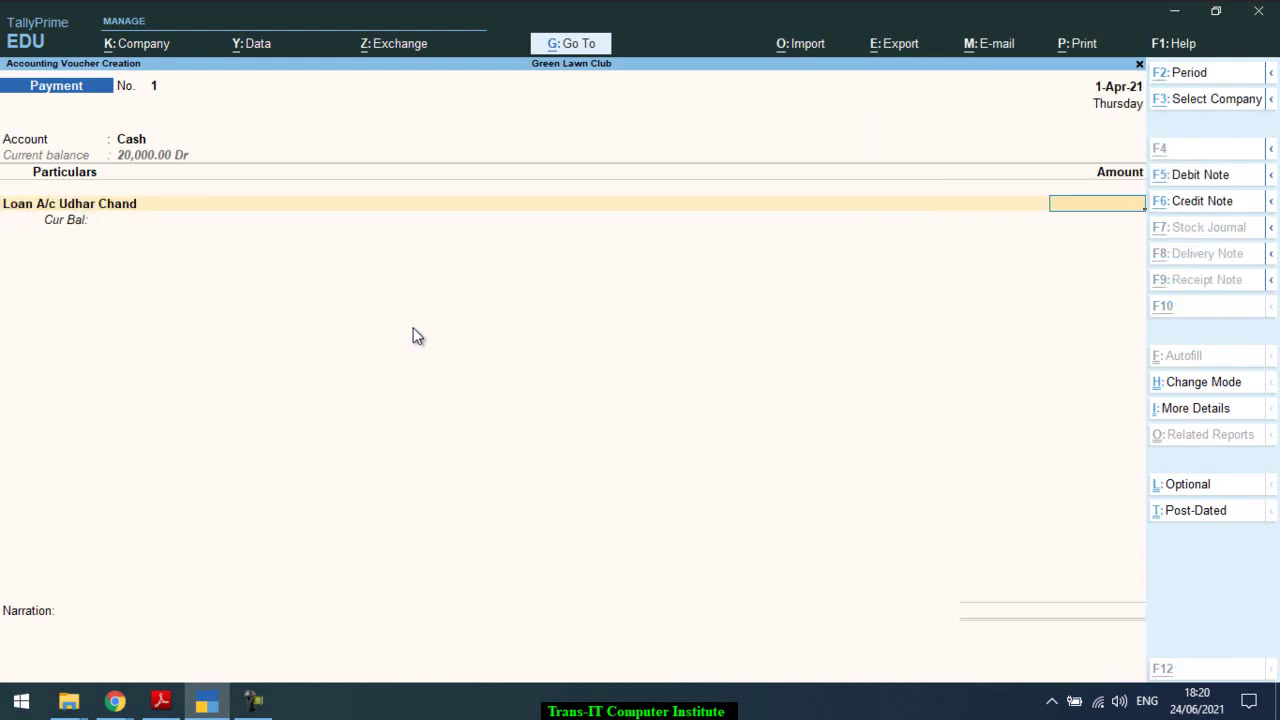
pyautogui.hotkey('alt', 'Tab')
pyautogui.hotkey('alt', 'Tab')
pyautogui.write('4000')
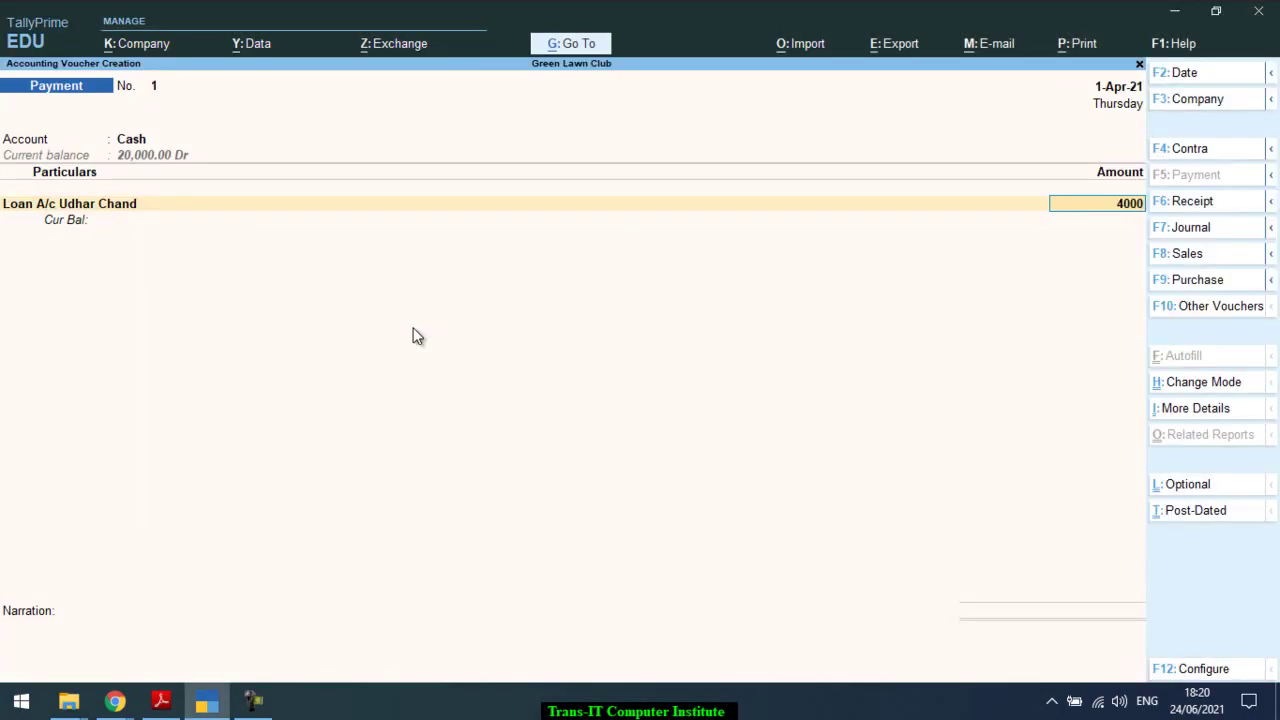
pyautogui.press('Return')
pyautogui.press('Return')
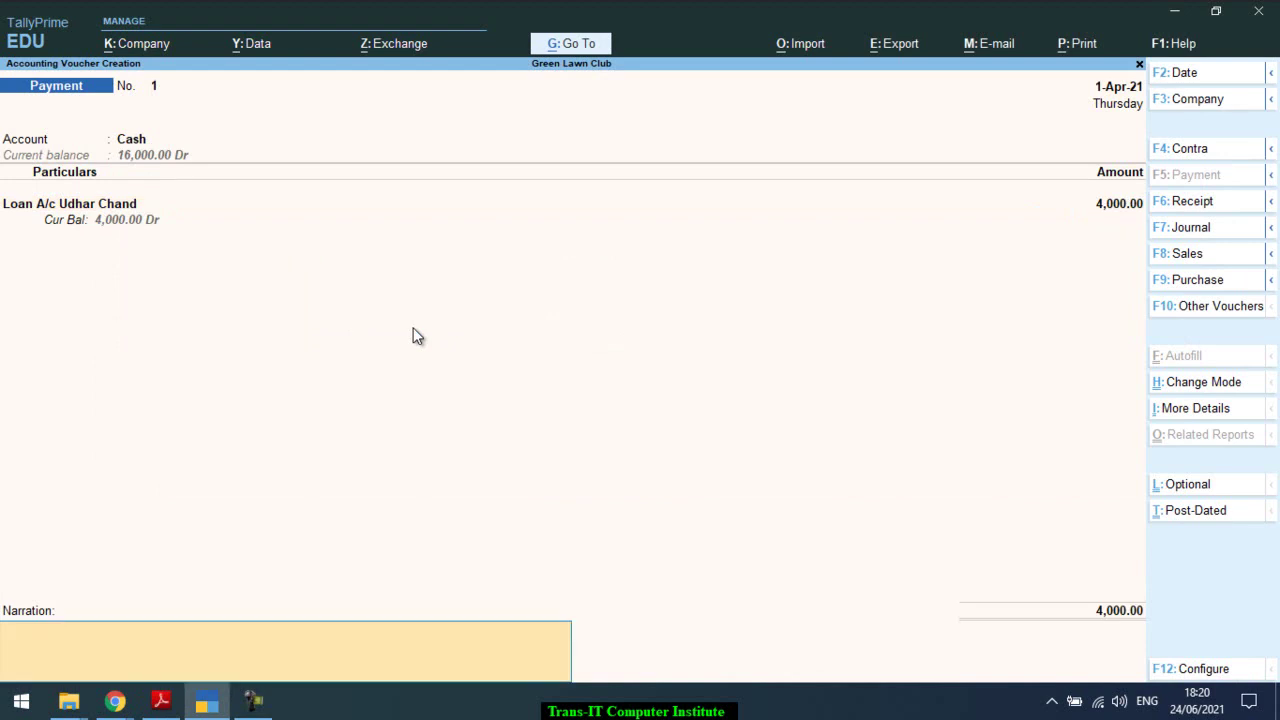
# Step: Compare the payment with Figure 144 in volume 3.pdf and save the voucher without a narration
pyautogui.hotkey('alt', 'Tab')
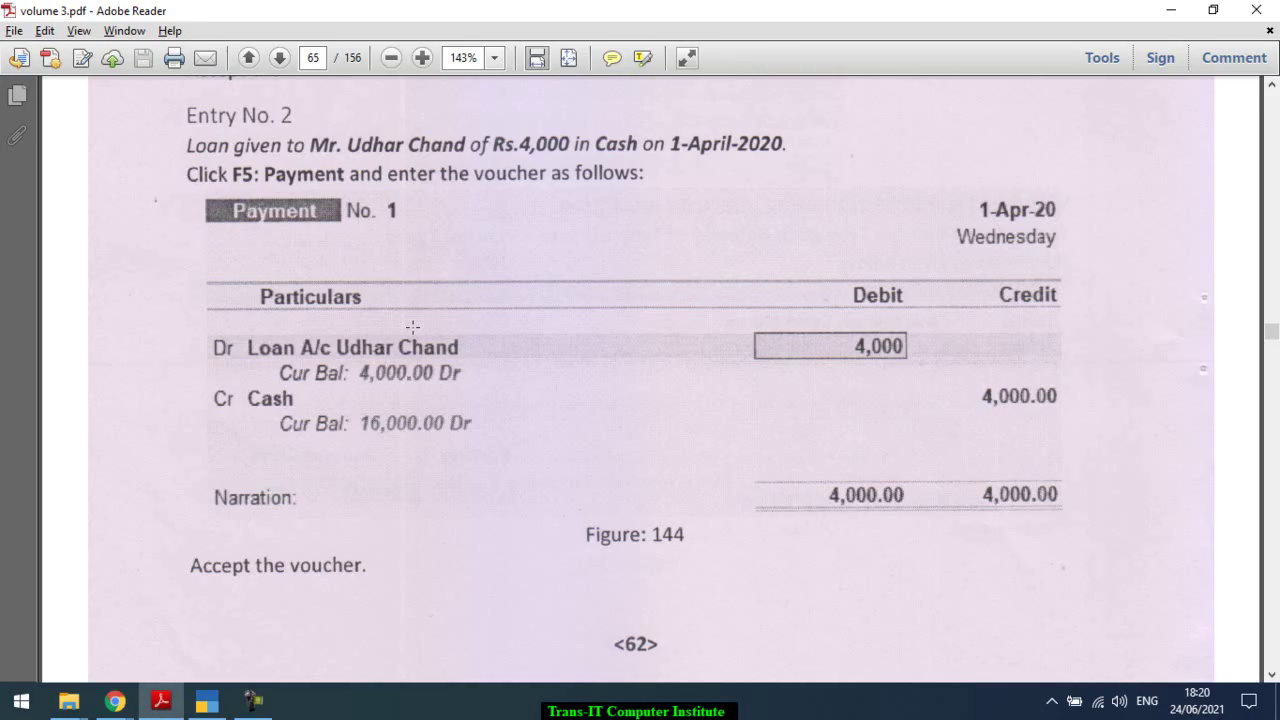
pyautogui.scroll(-2, 413, 327)
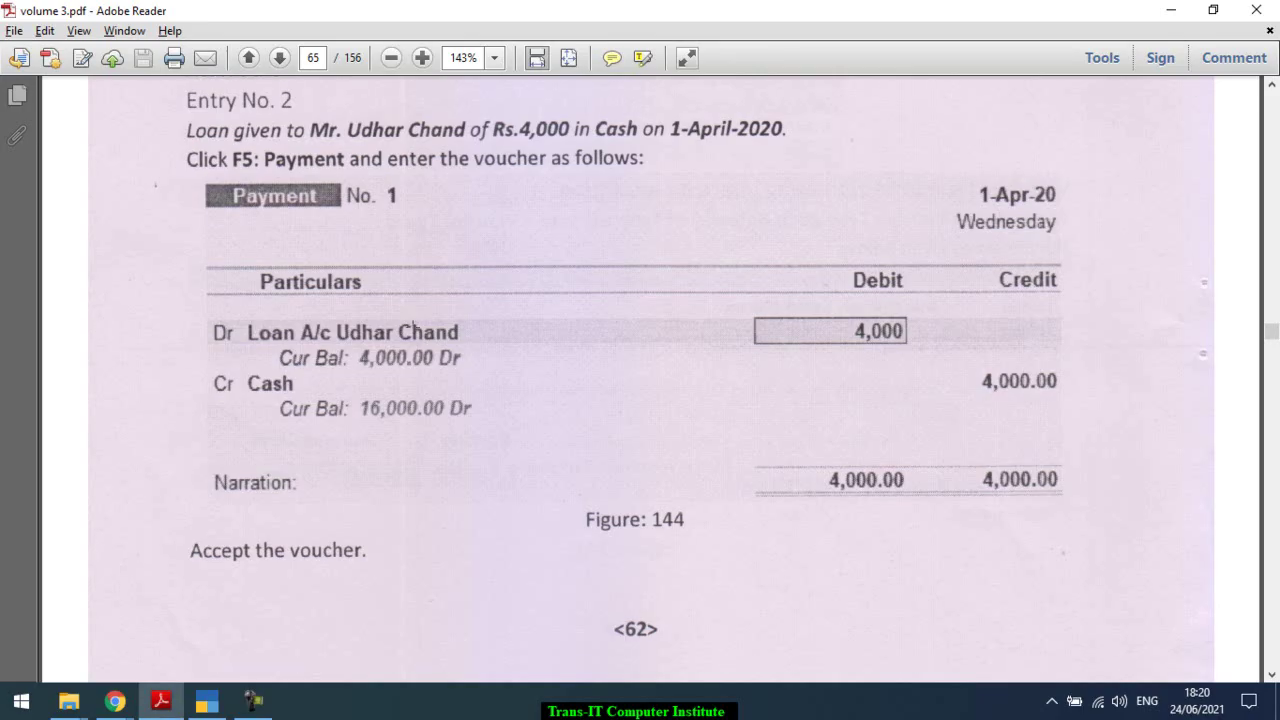
pyautogui.hotkey('alt', 'Tab')
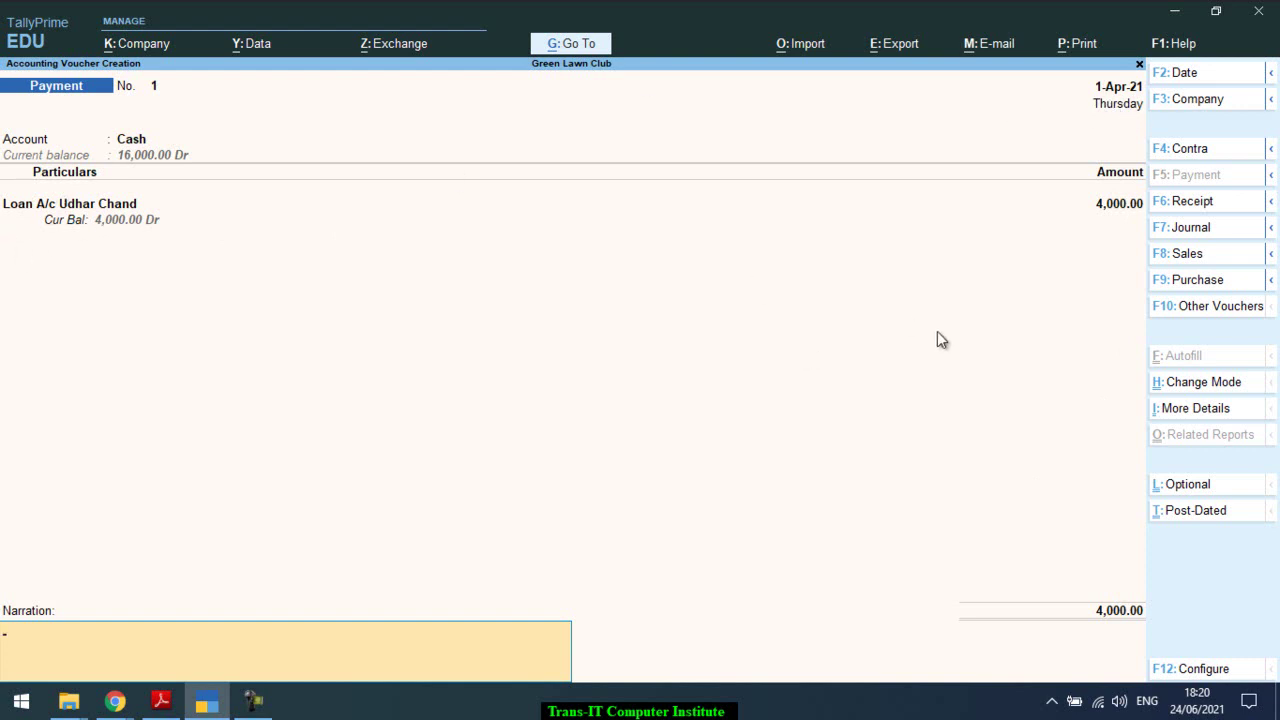
pyautogui.hotkey('ctrl', 'a')
# Step: Read the Interest Receivable instructions on page 66 of volume 3.pdf
pyautogui.hotkey('alt', 'Tab')
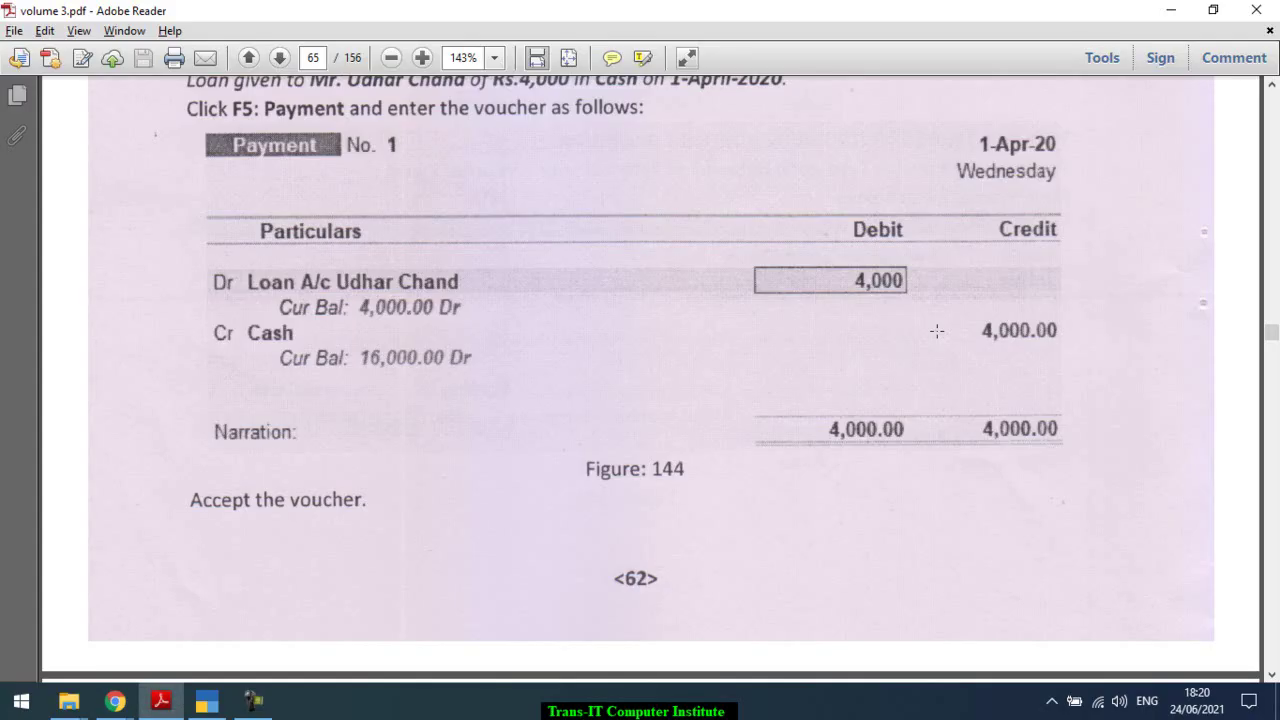
pyautogui.scroll(-5, 937, 330)
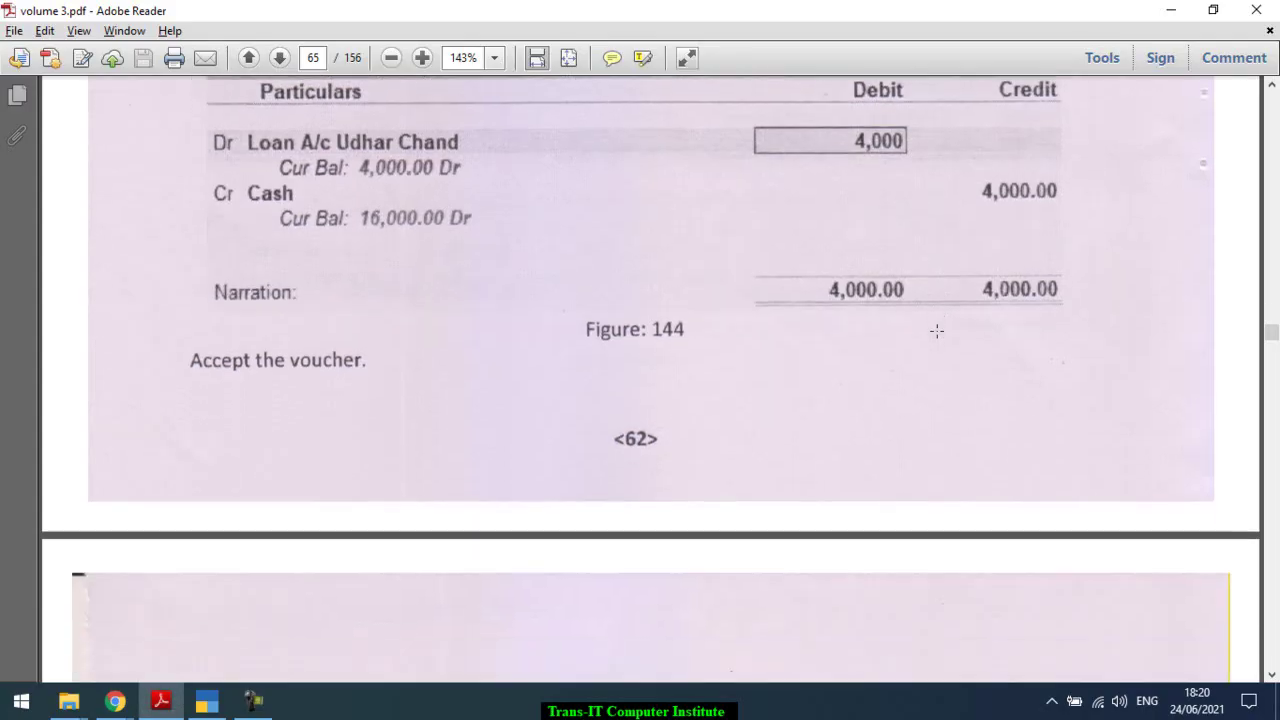
pyautogui.scroll(-4, 937, 330)
pyautogui.scroll(-1, 937, 330)
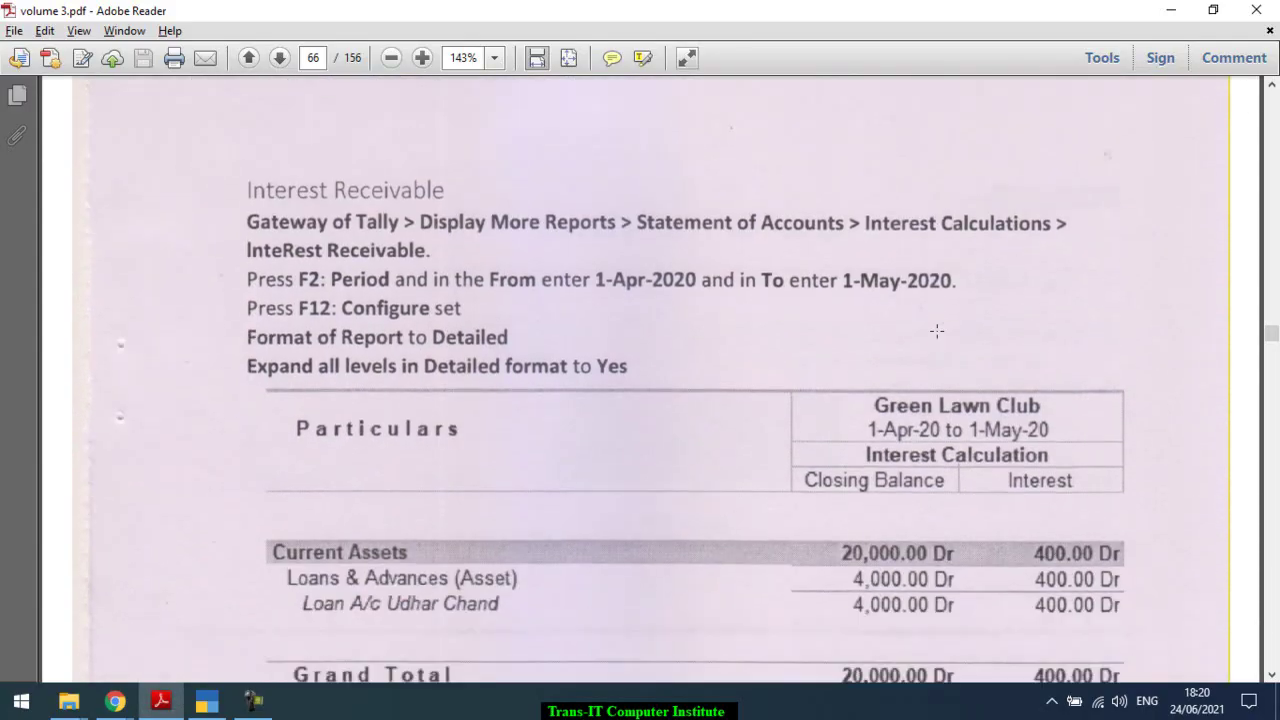
pyautogui.scroll(-1, 937, 330)
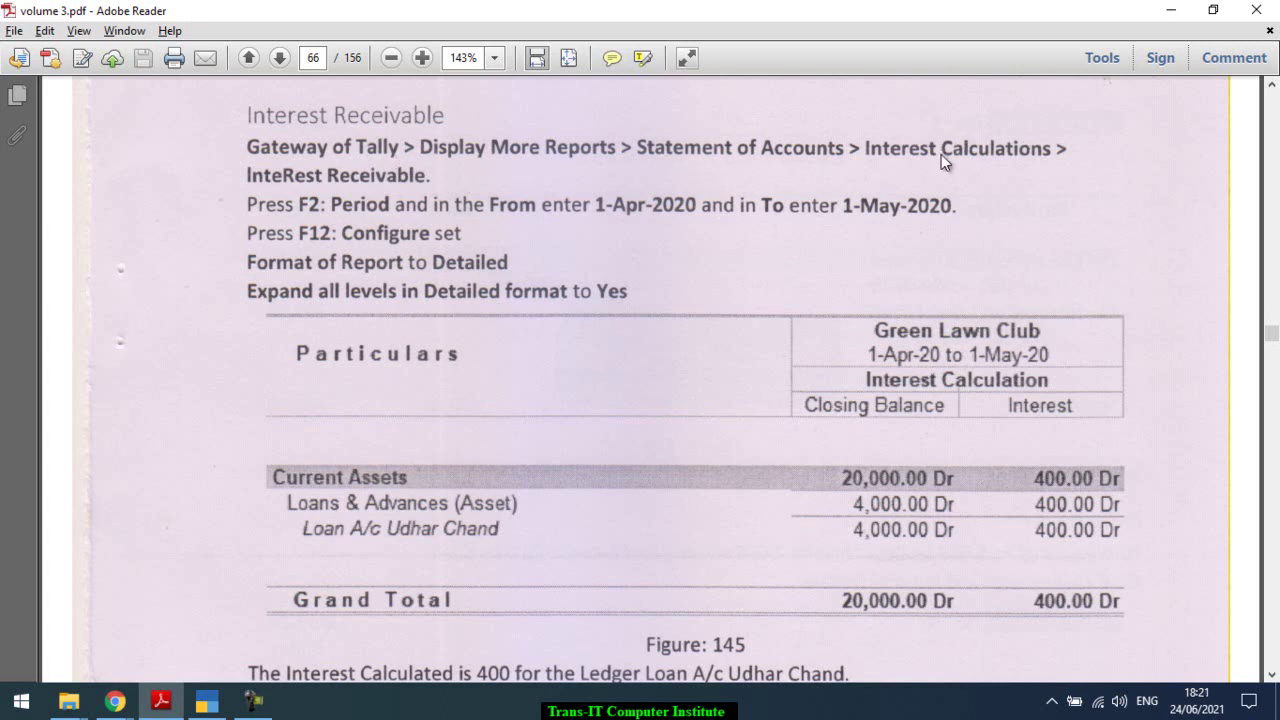
# Step: Leave payment voucher entry and bring up the additional reports of the company
pyautogui.hotkey('alt', 'Tab')
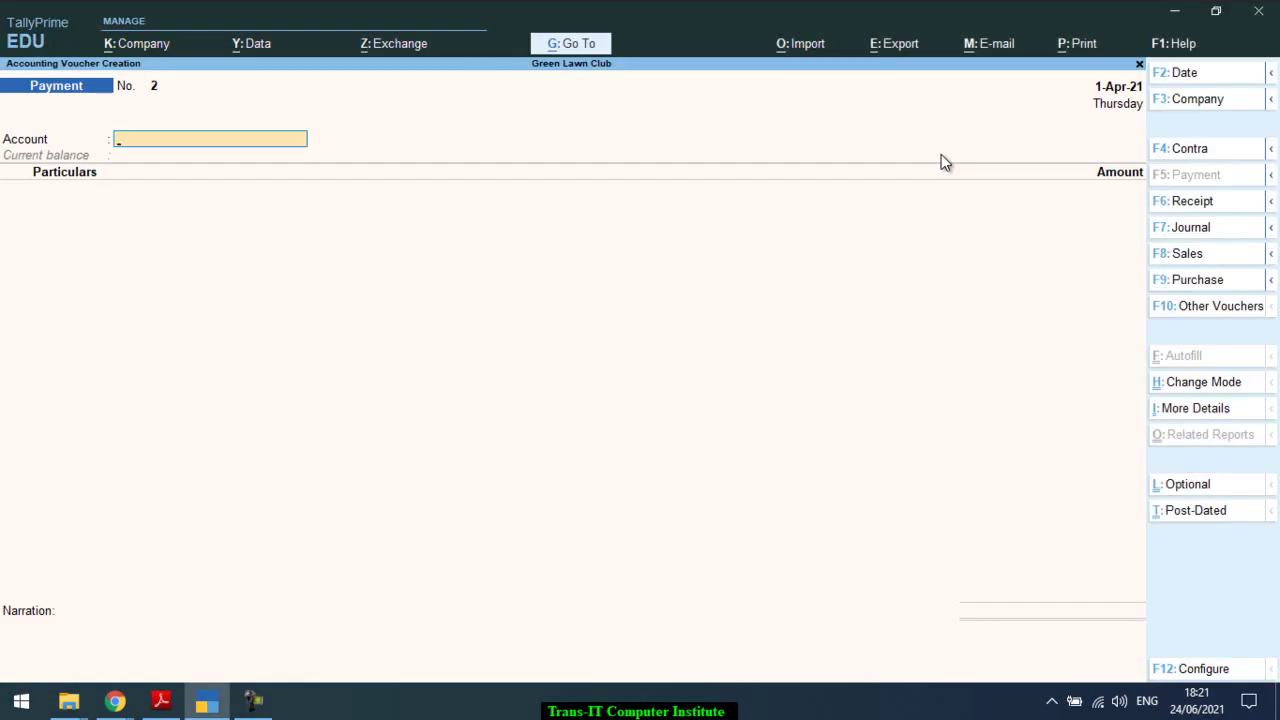
pyautogui.press('Escape')
pyautogui.press('Down')
pyautogui.press('Down')
pyautogui.press('Down')
pyautogui.press('Down')
pyautogui.press('Down')
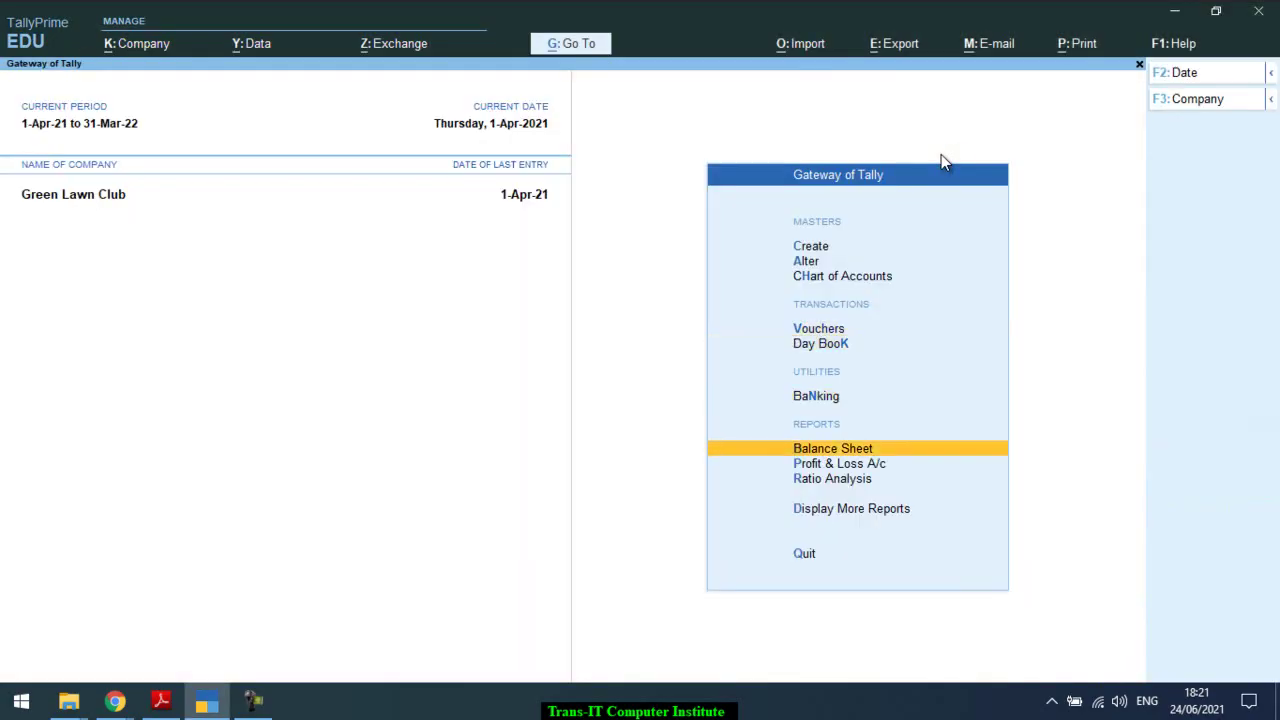
pyautogui.press('Down')
pyautogui.press('Return')
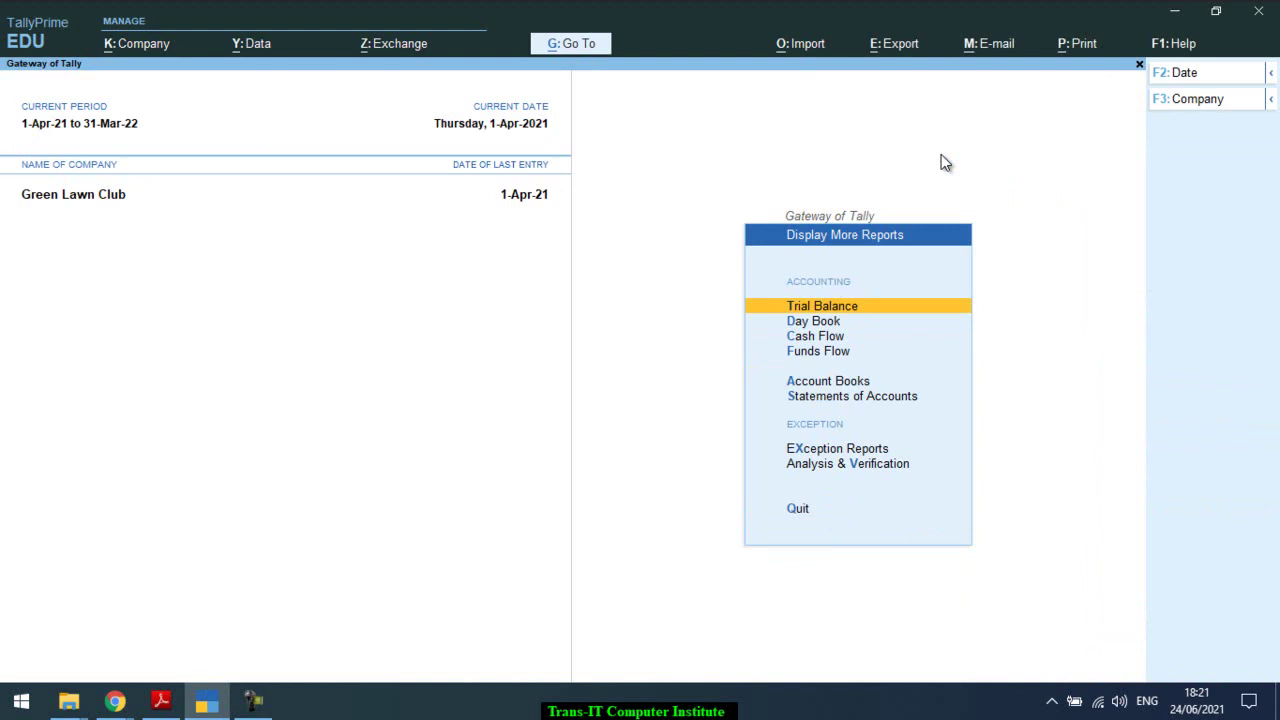
# Step: Open the Interest Receivable report from the interest calculations in the statements of accounts
pyautogui.press('Down')
pyautogui.press('Down')
pyautogui.press('Down')
pyautogui.press('Down')
pyautogui.press('Down')
pyautogui.press('Return')
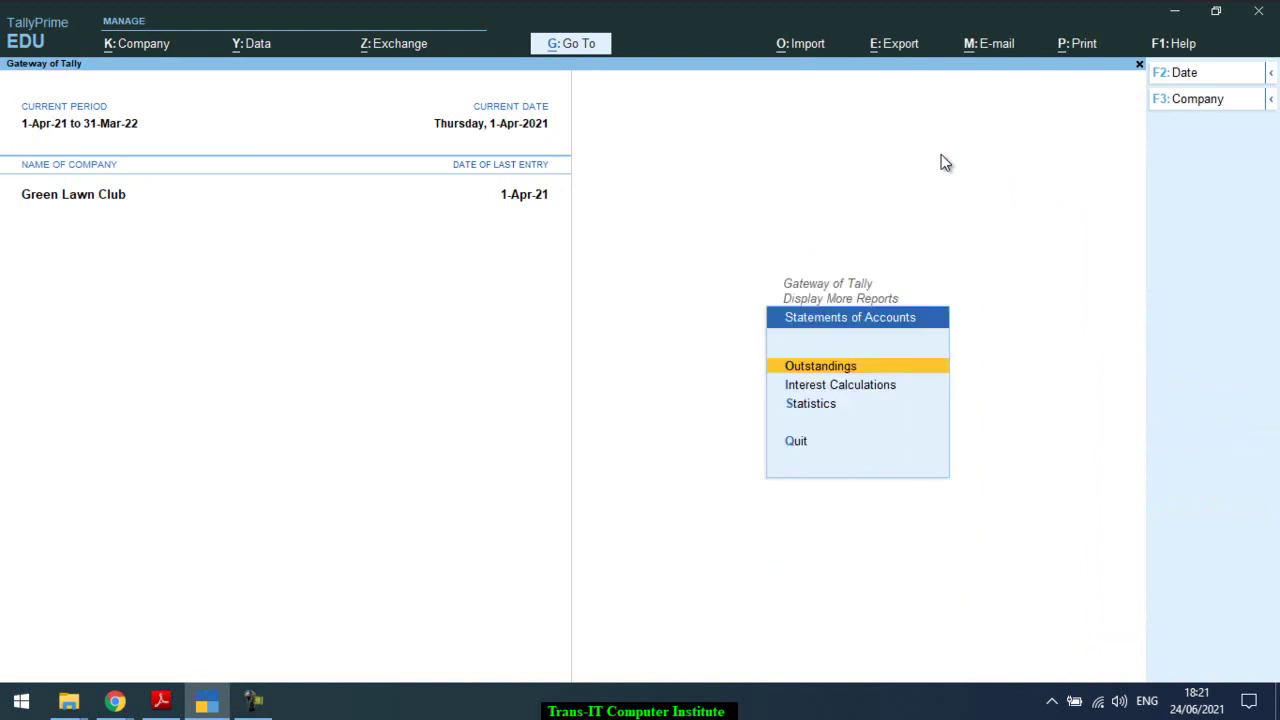
pyautogui.press('Down')
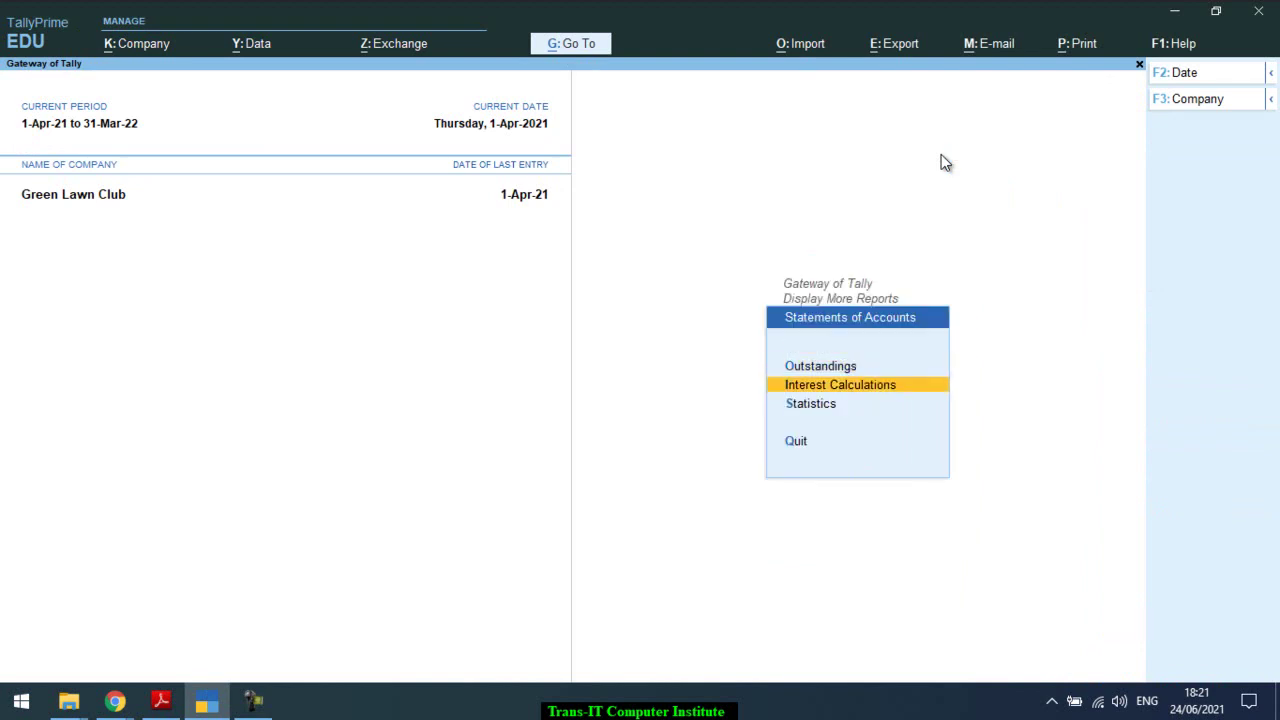
pyautogui.press('Return')
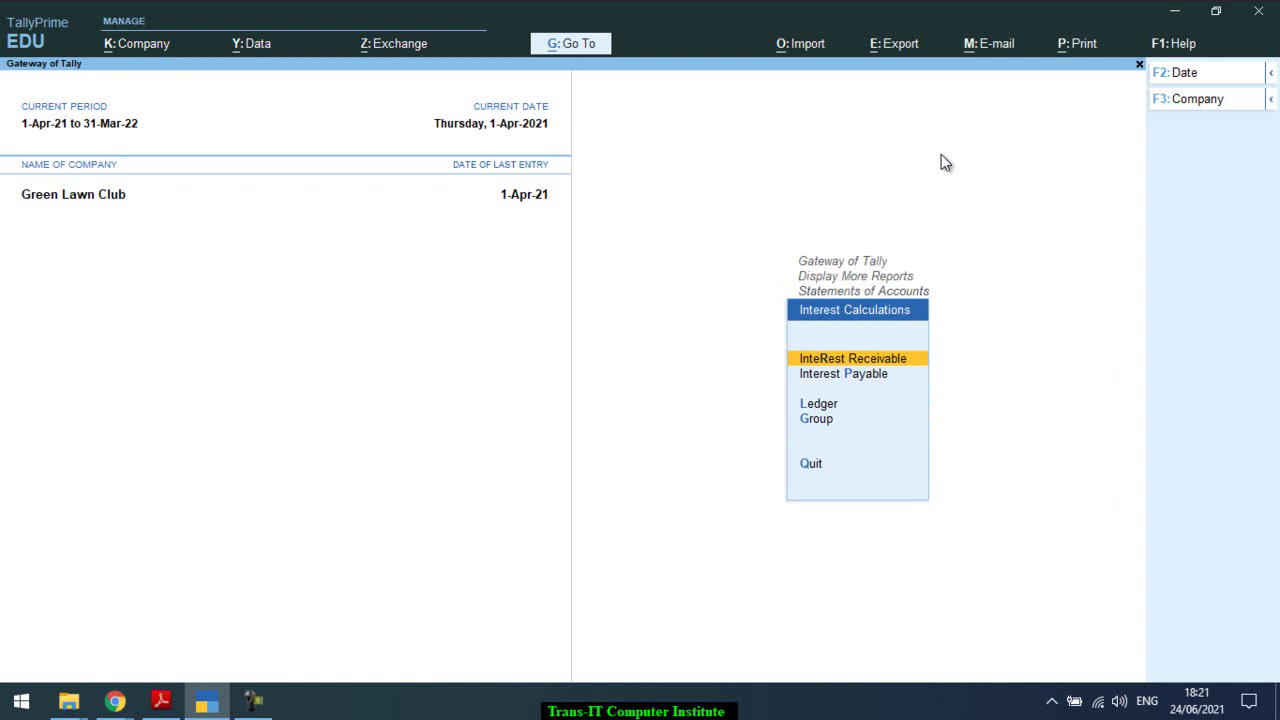
pyautogui.press('Return')
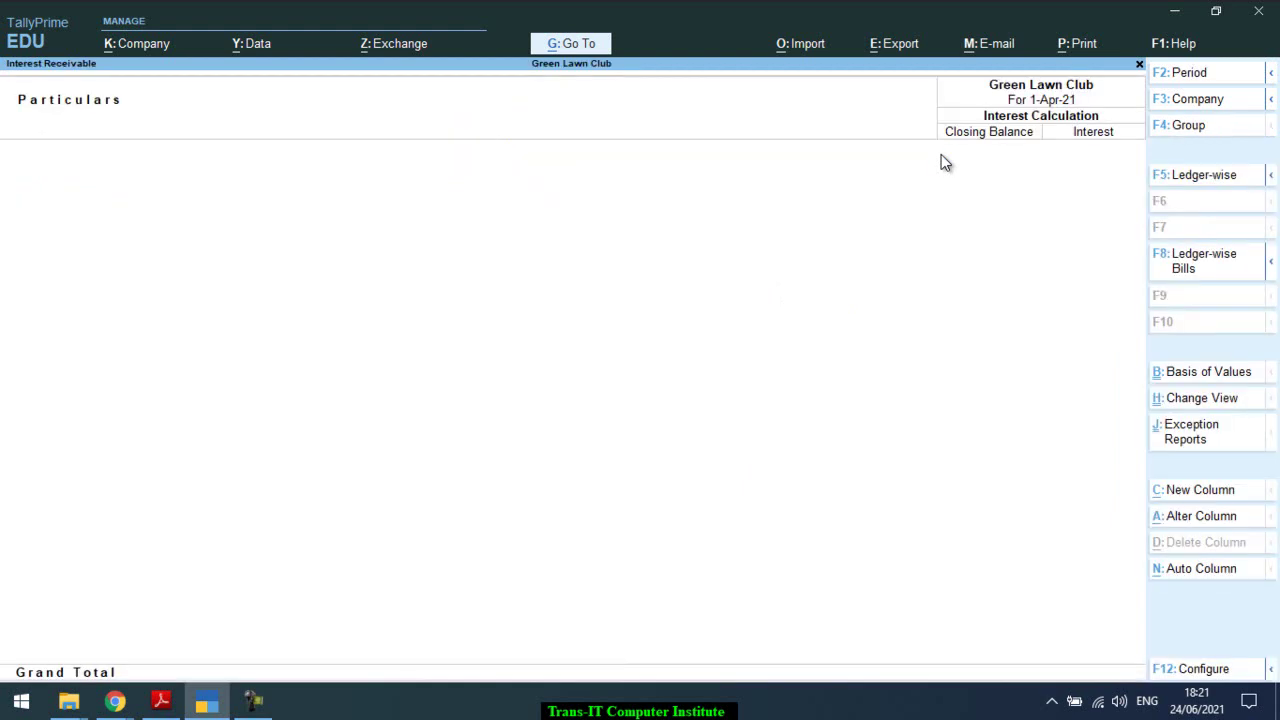
# Step: Set the Interest Receivable report period from 1-Apr-21 to 1-May-21 and expand Current Assets down to Loans & Advances (Asset)
pyautogui.hotkey('alt', 'Tab')
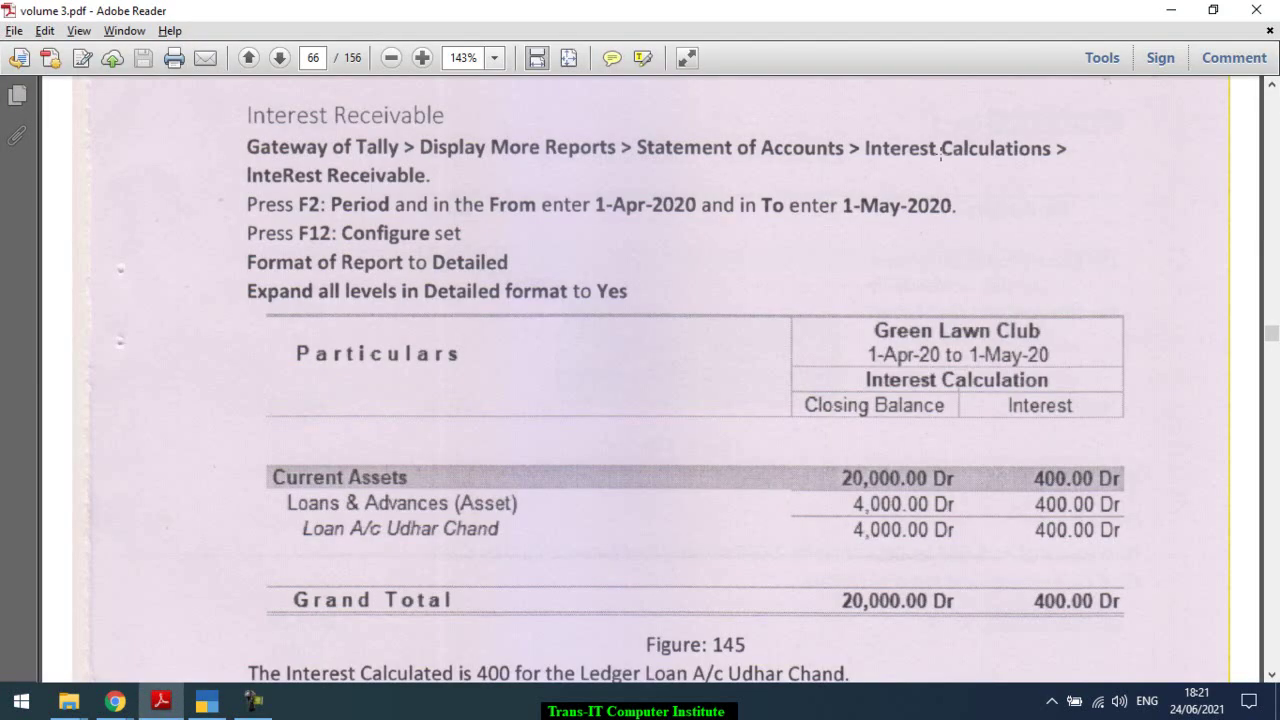
pyautogui.hotkey('alt', 'Tab')
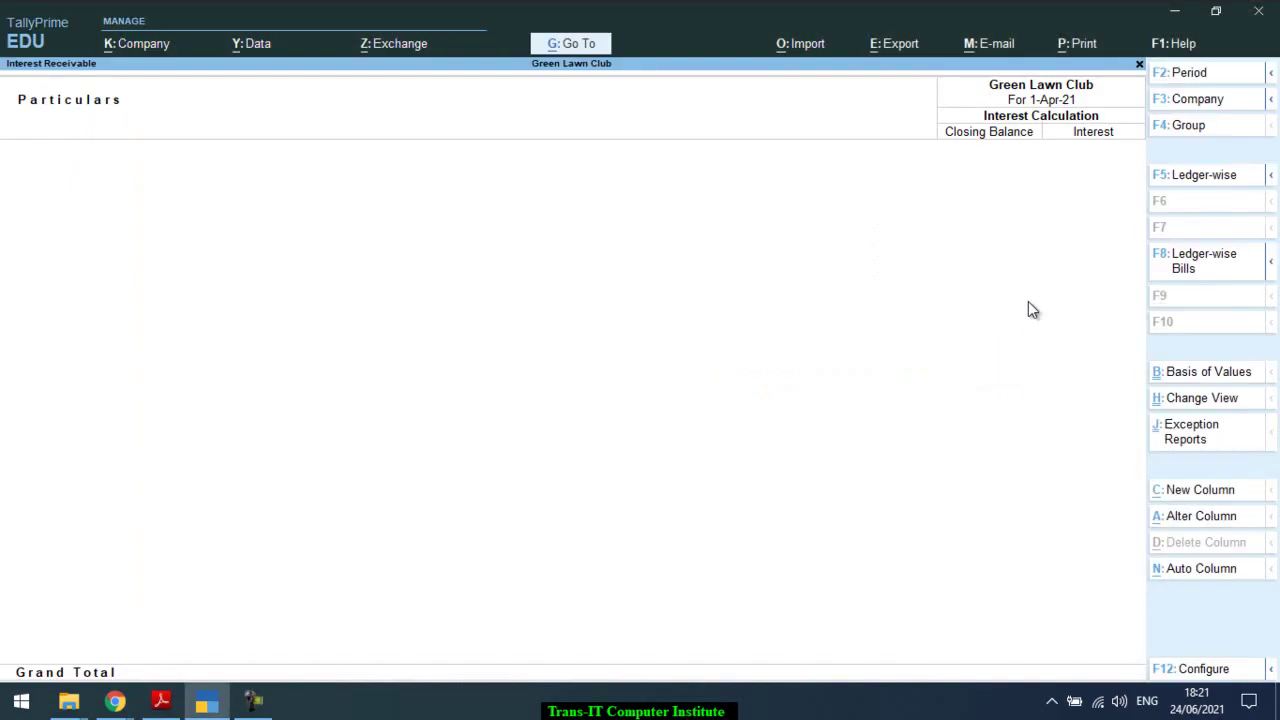
pyautogui.click(1188, 80)
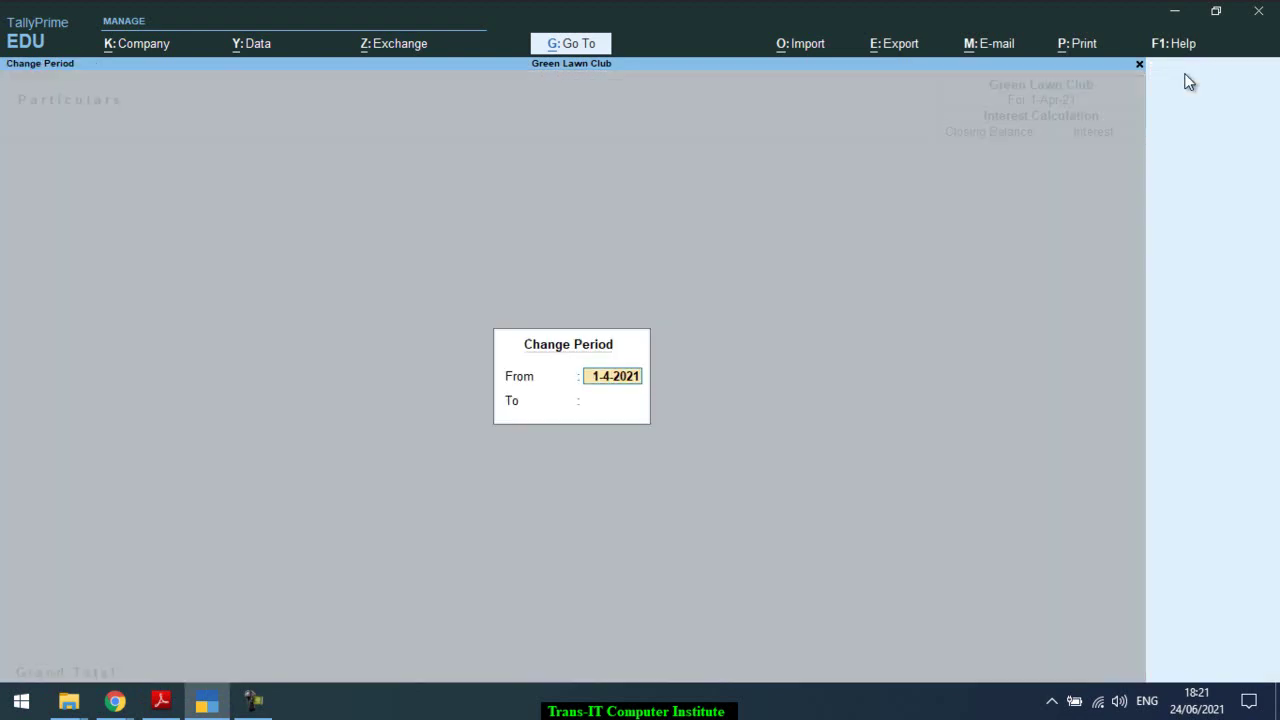
pyautogui.press('Return')
pyautogui.write('1/5')
pyautogui.press('Return')
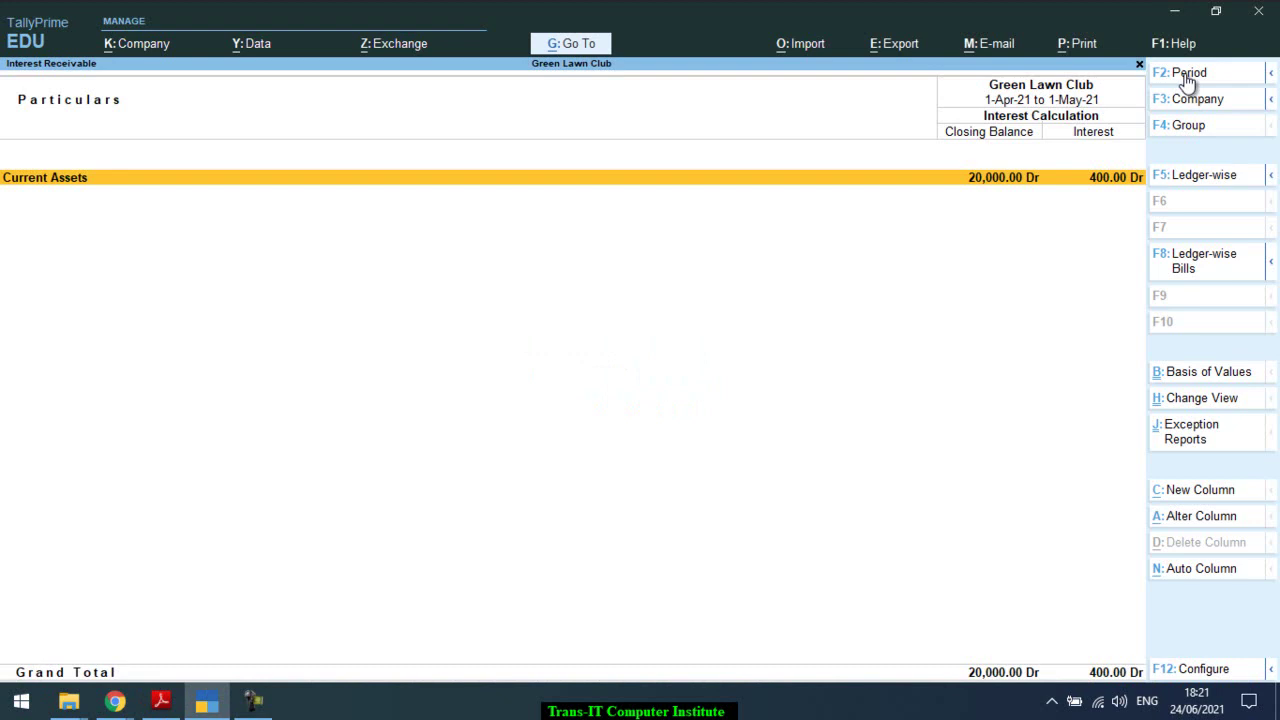
pyautogui.press('Return')
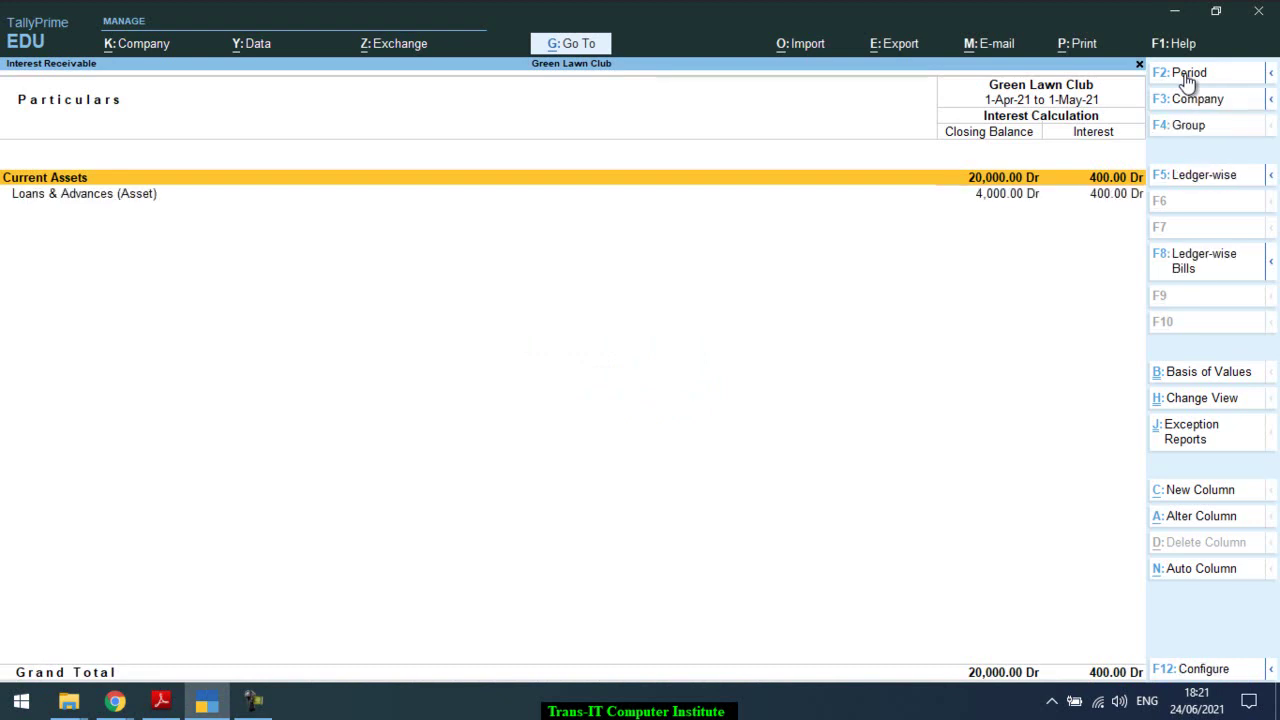
pyautogui.press('Down')
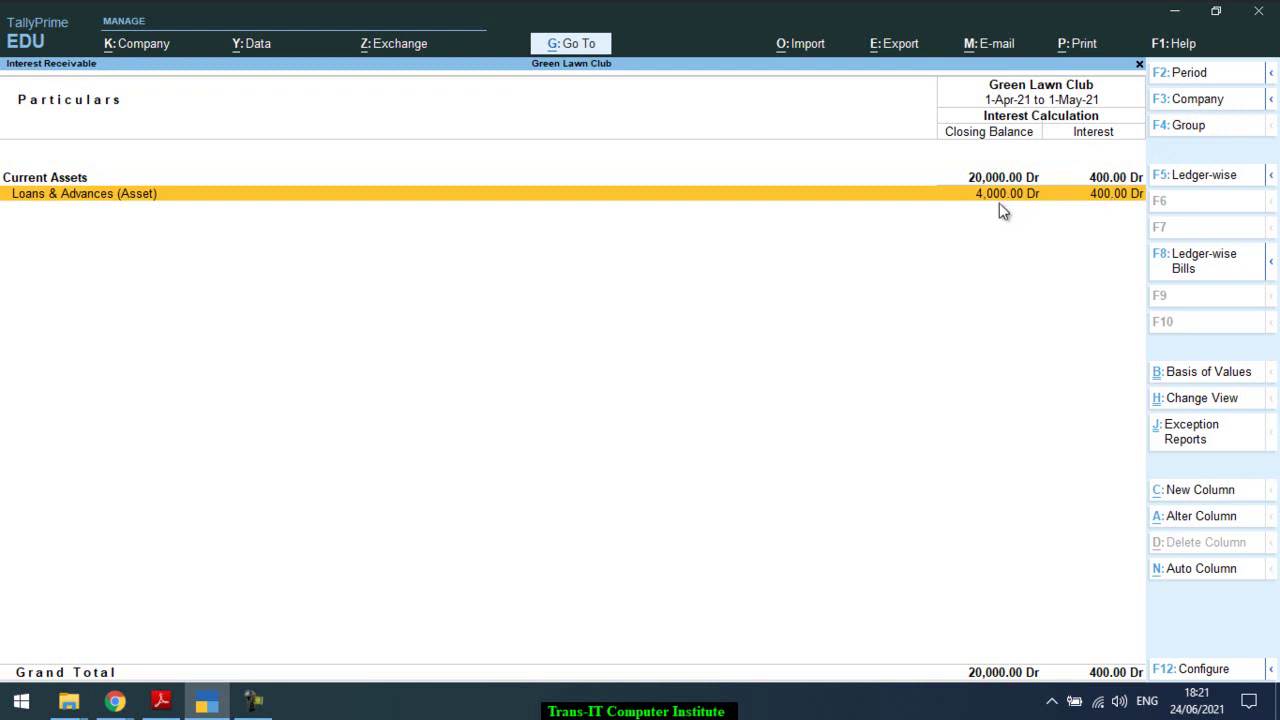
# Step: Compare the report with Figure 145 in volume 3.pdf and read the Entry No. 3 instructions on pages 66 and 67
pyautogui.hotkey('alt', 'Tab')
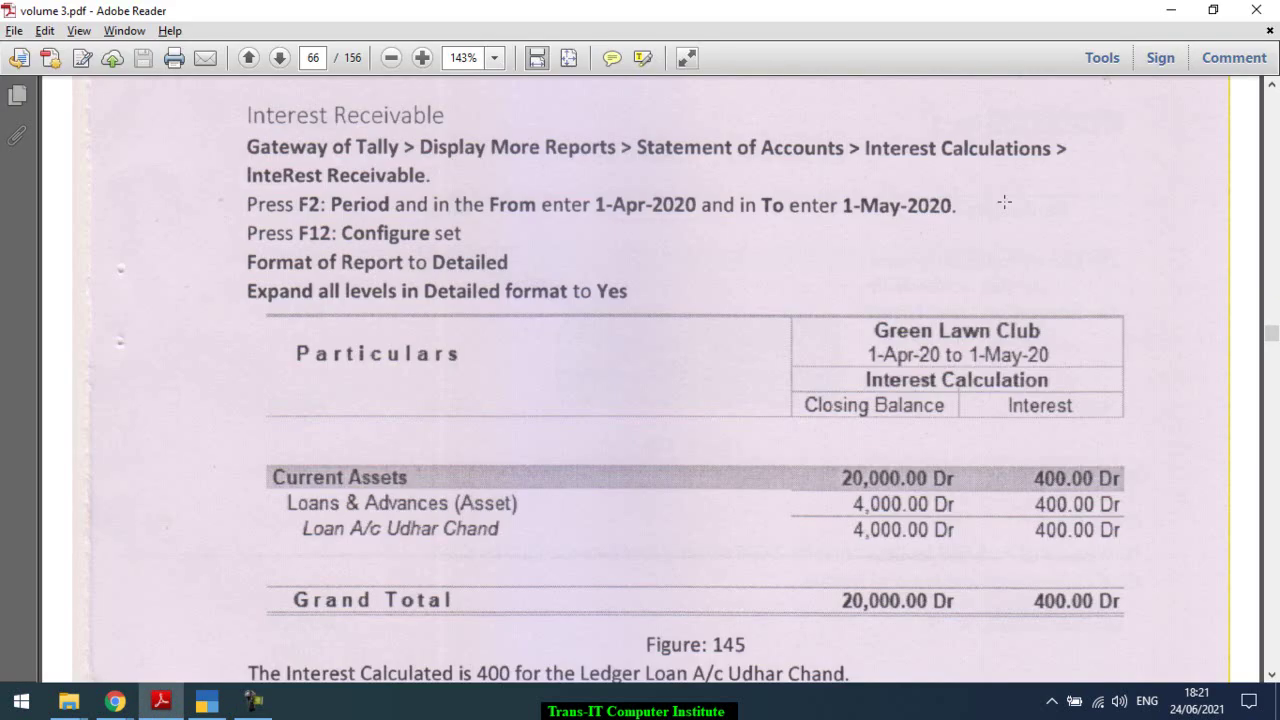
pyautogui.scroll(-6, 1004, 202)
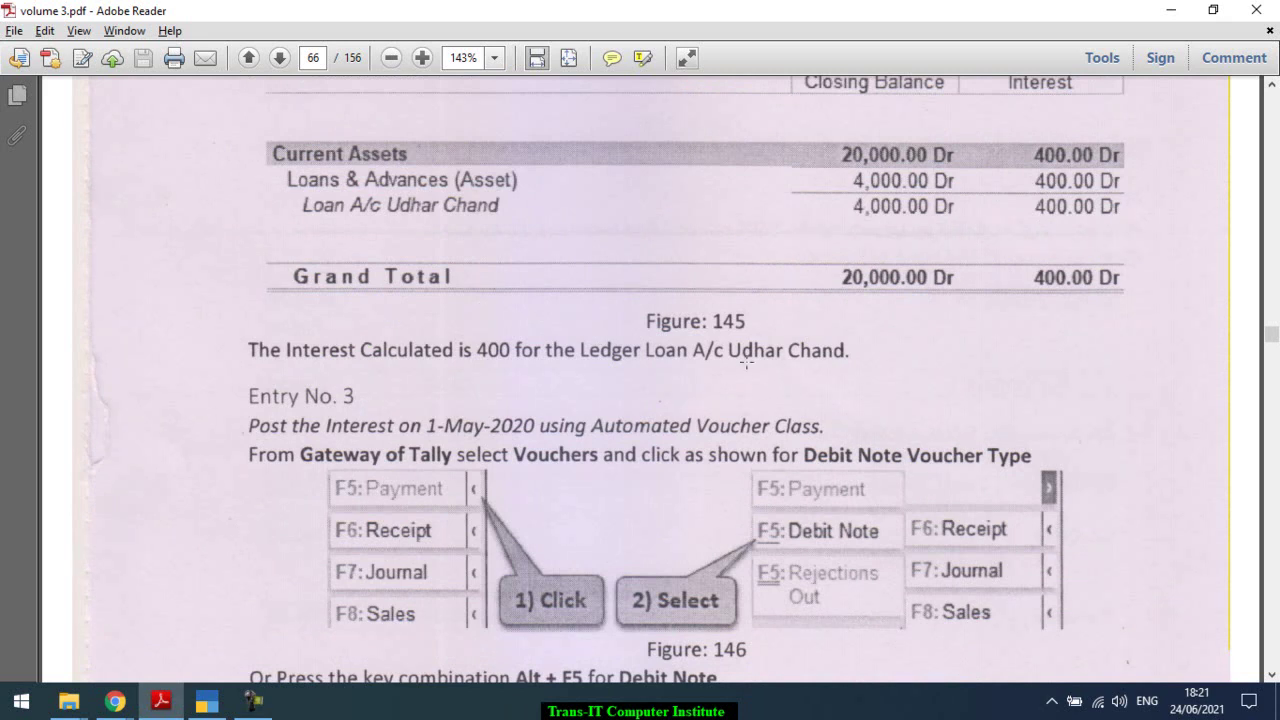
pyautogui.scroll(-2, 650, 373)
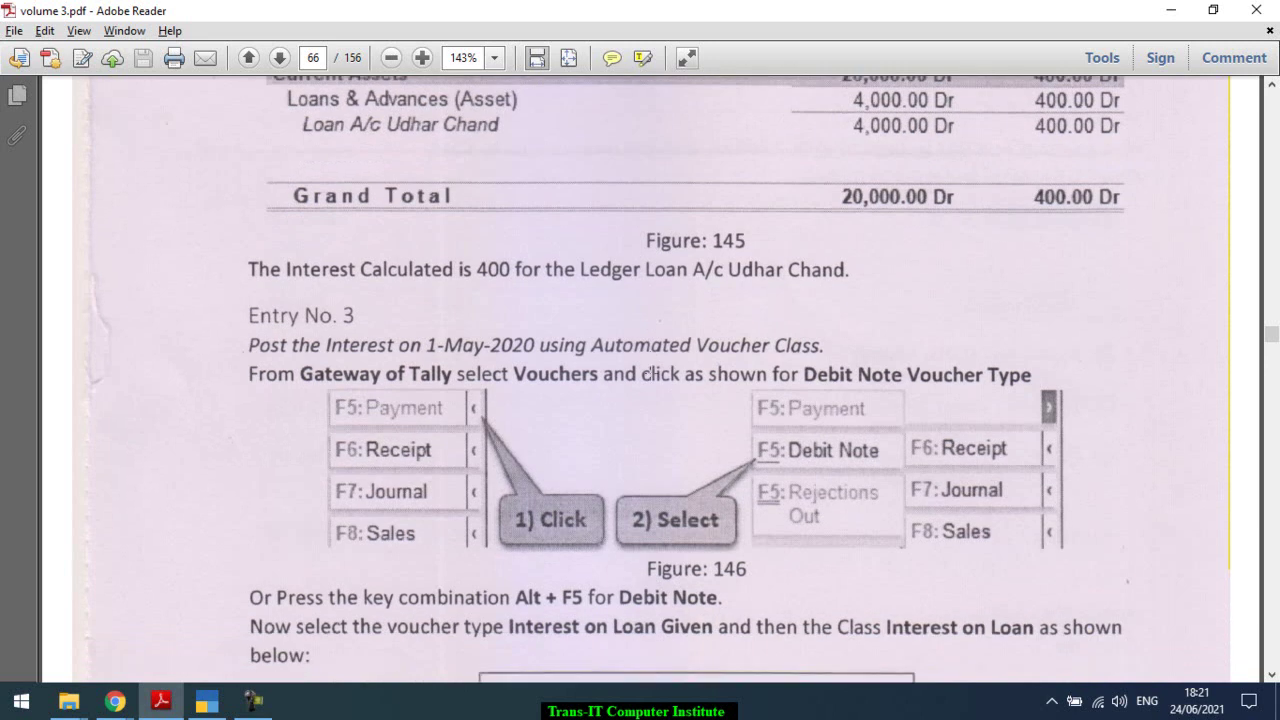
pyautogui.scroll(-1, 650, 373)
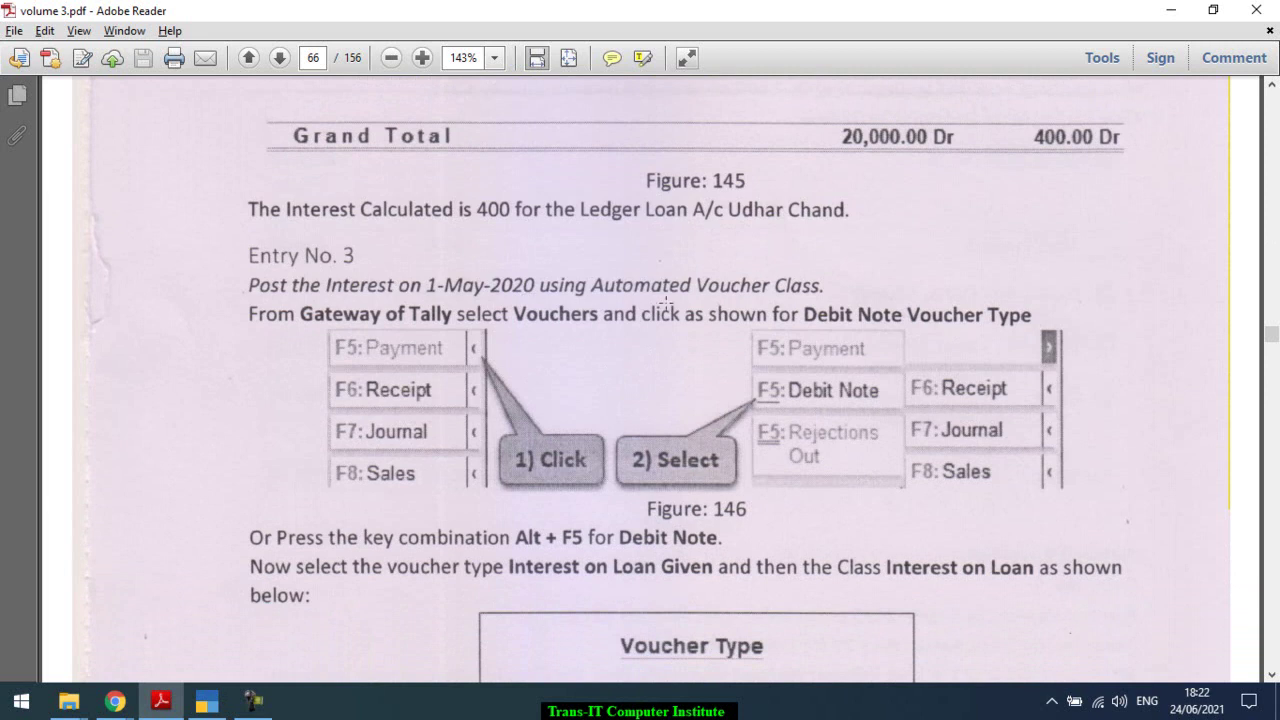
pyautogui.scroll(-5, 667, 302)
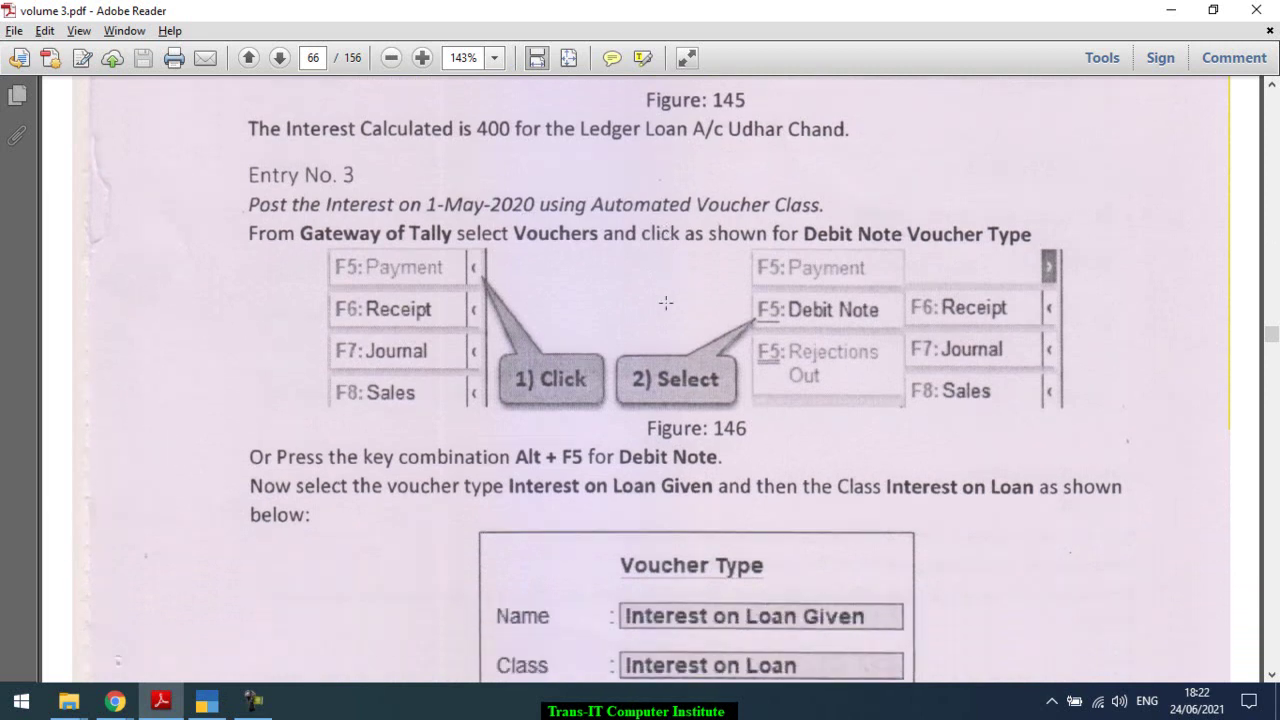
pyautogui.scroll(-12, 667, 302)
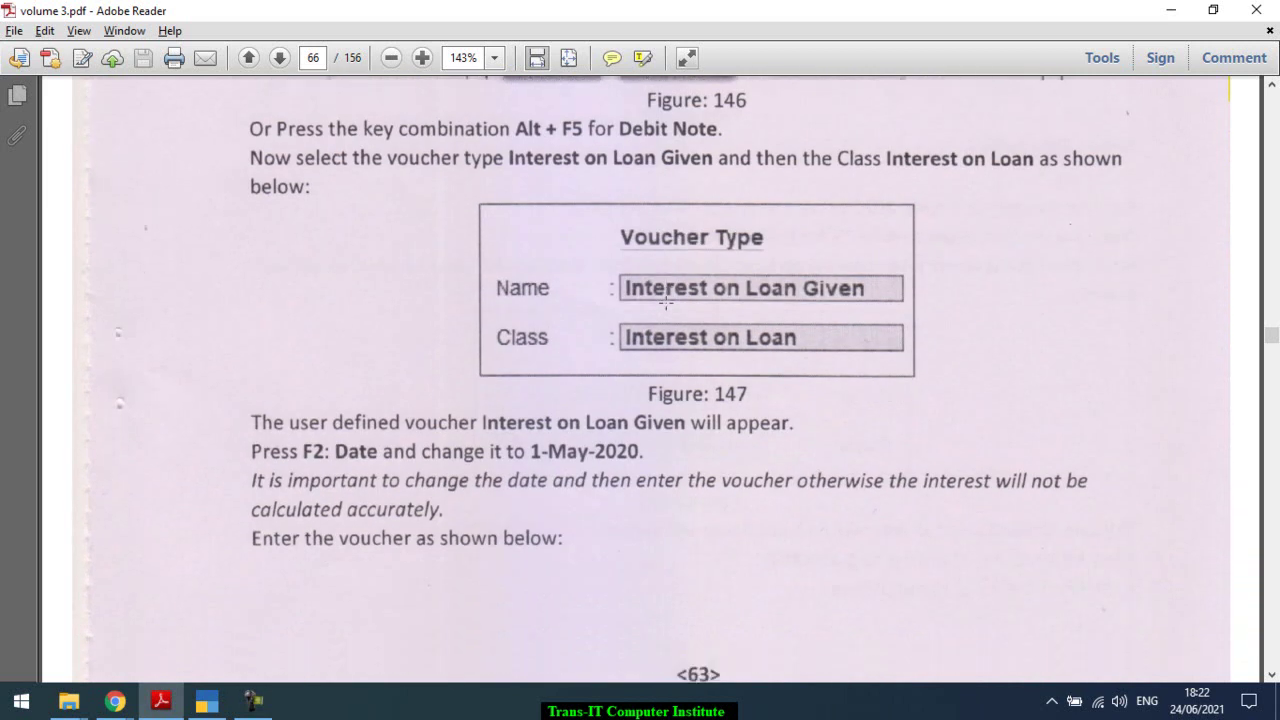
pyautogui.scroll(-5, 666, 302)
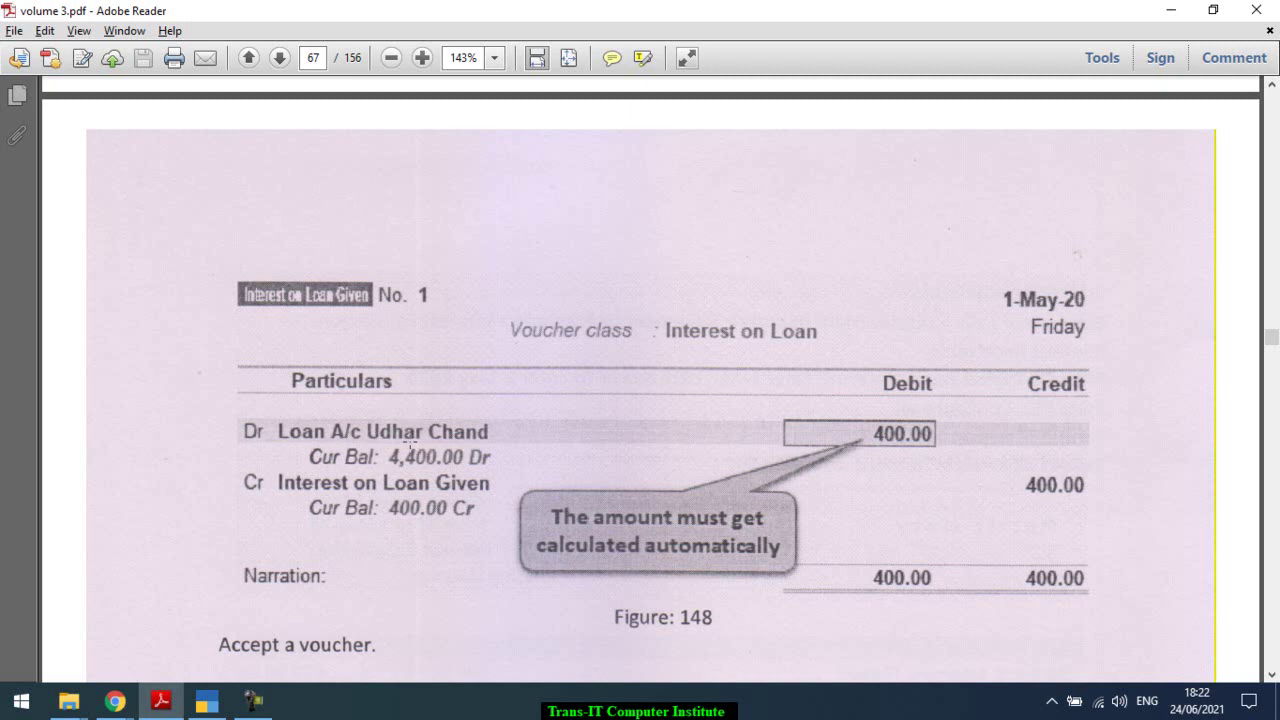
pyautogui.moveTo(274, 472); pyautogui.dragTo(502, 533)
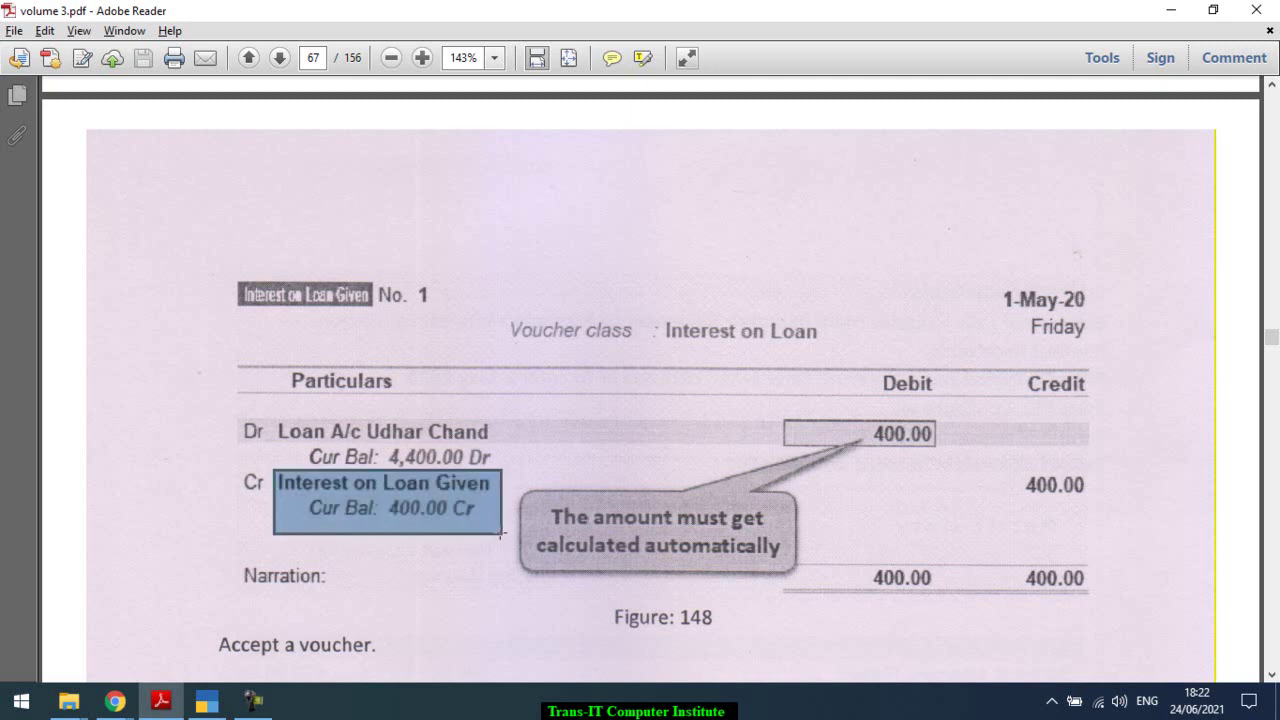
pyautogui.click(537, 453)
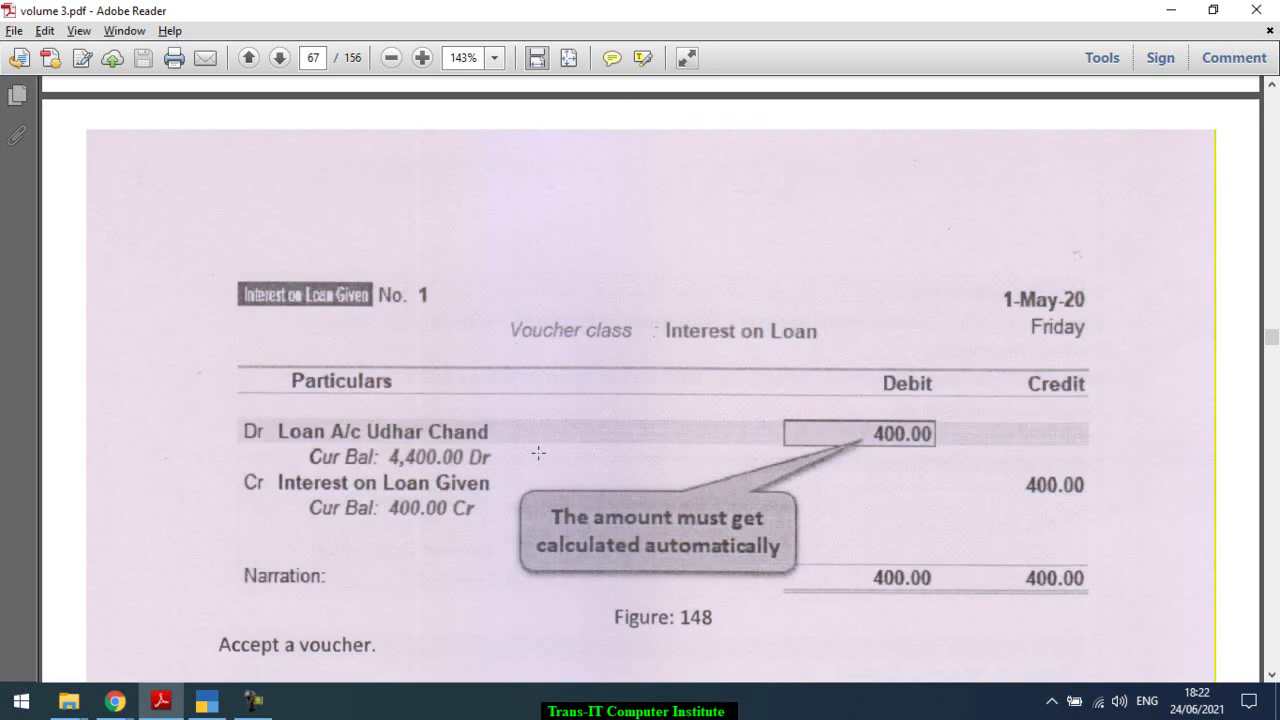
pyautogui.scroll(10, 538, 453)
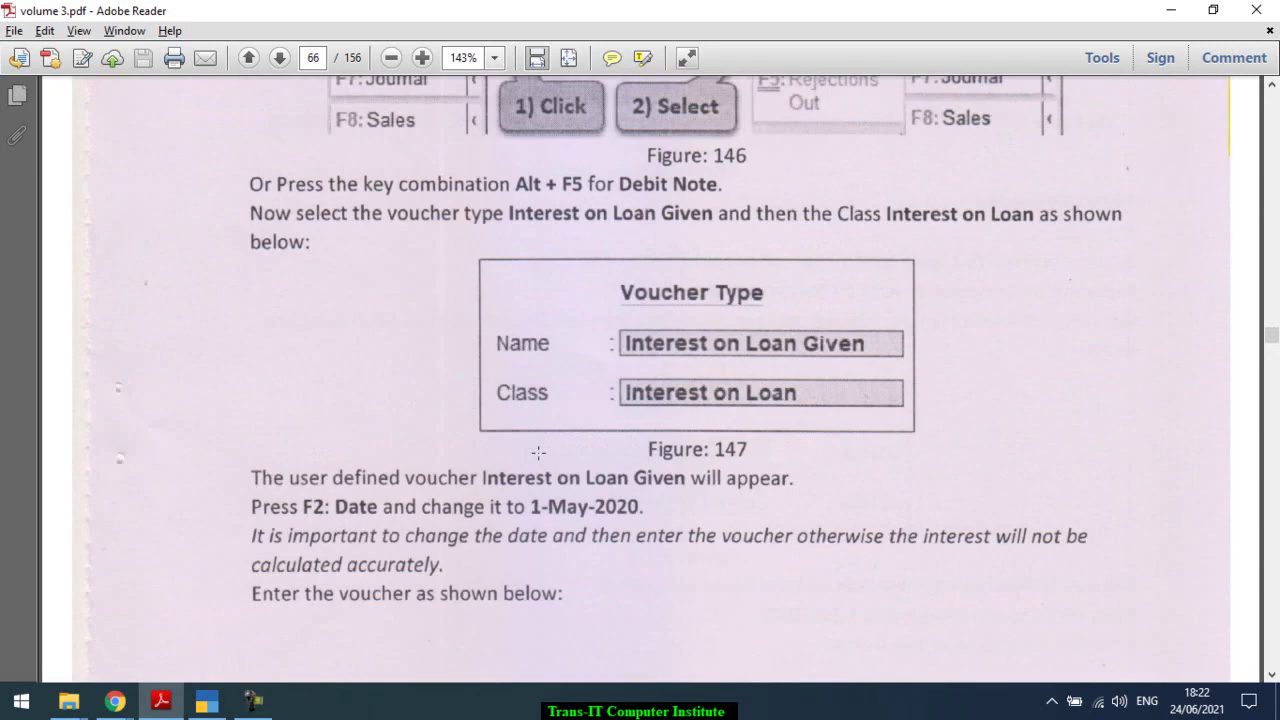
pyautogui.scroll(7, 538, 453)
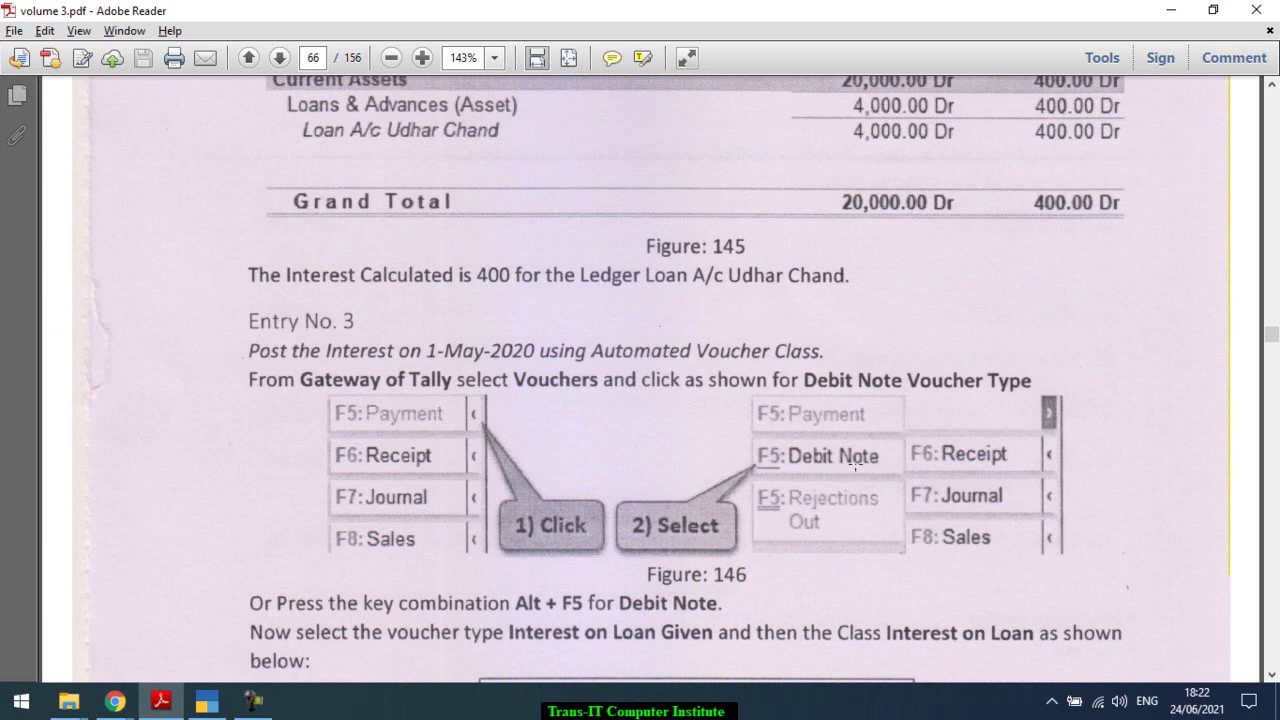
# Step: Leave the Interest Receivable report in TallyPrime and open voucher entry
pyautogui.hotkey('alt', 'Tab')
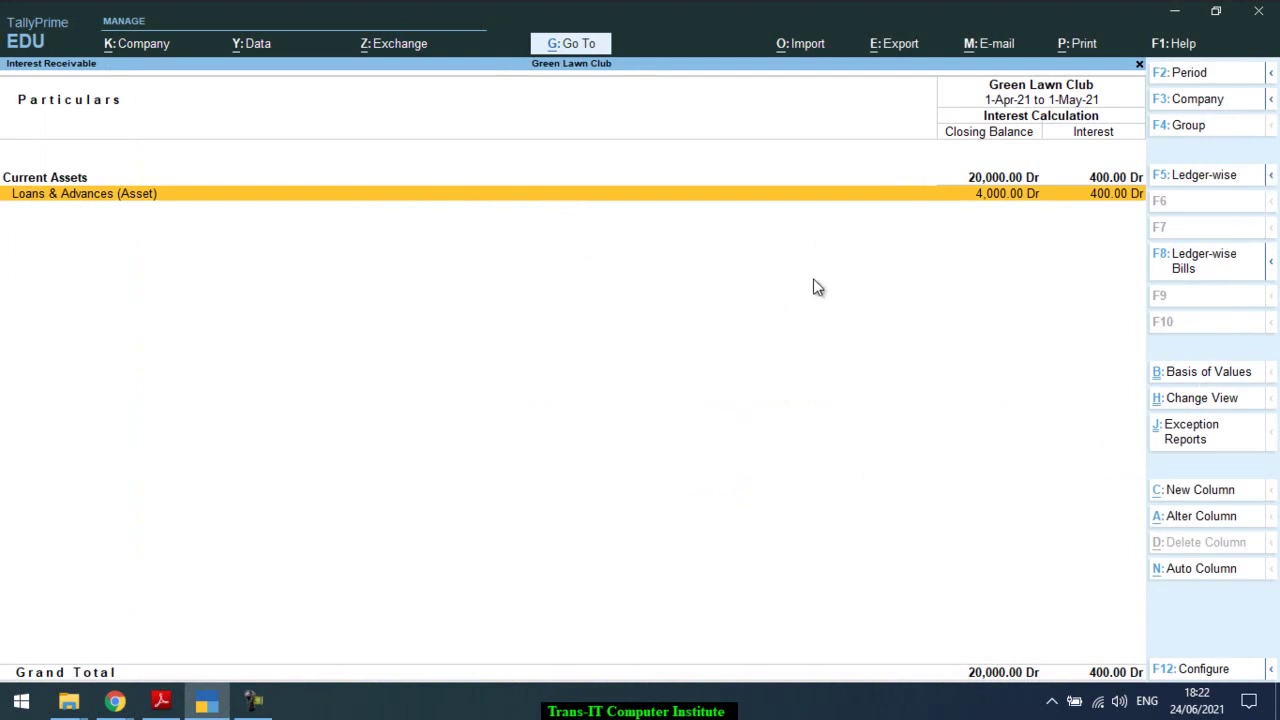
pyautogui.press('Escape')
pyautogui.press('Escape')
pyautogui.press('Escape')
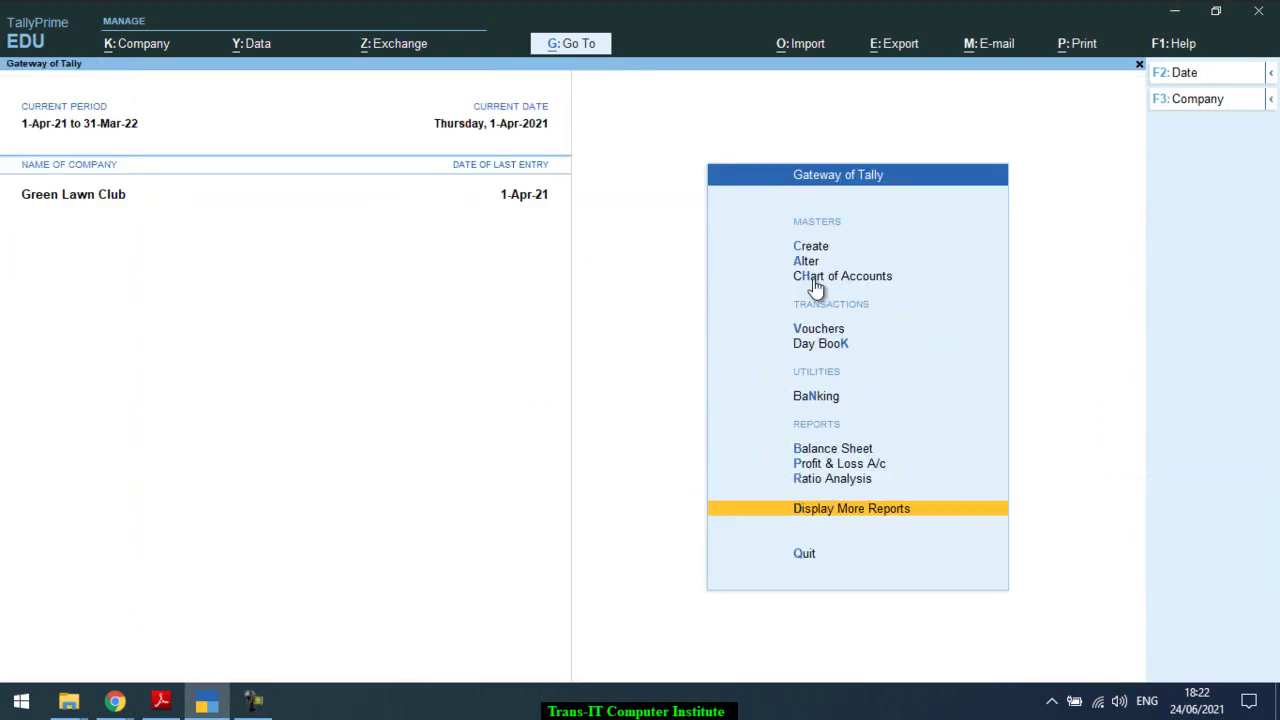
pyautogui.press('v')
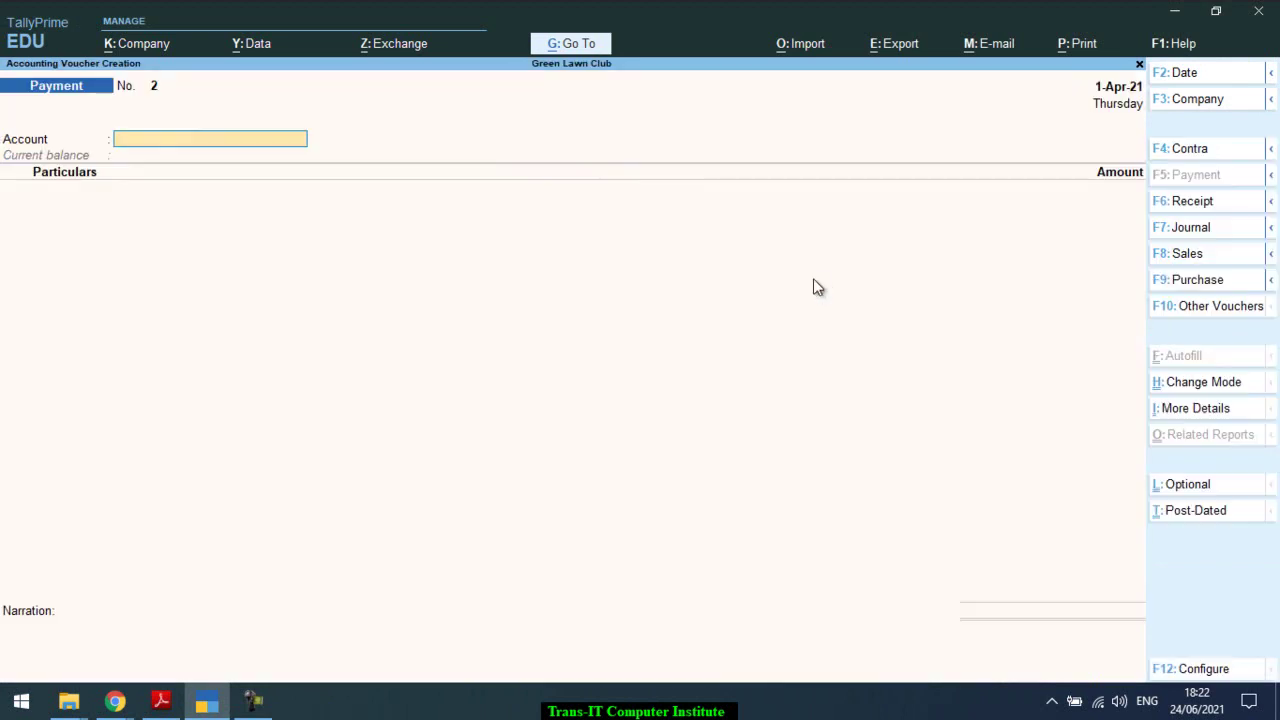
# Step: Switch the voucher to the debit note type Interest on Loan Given with the class Interest on Loan
pyautogui.click(1271, 180)
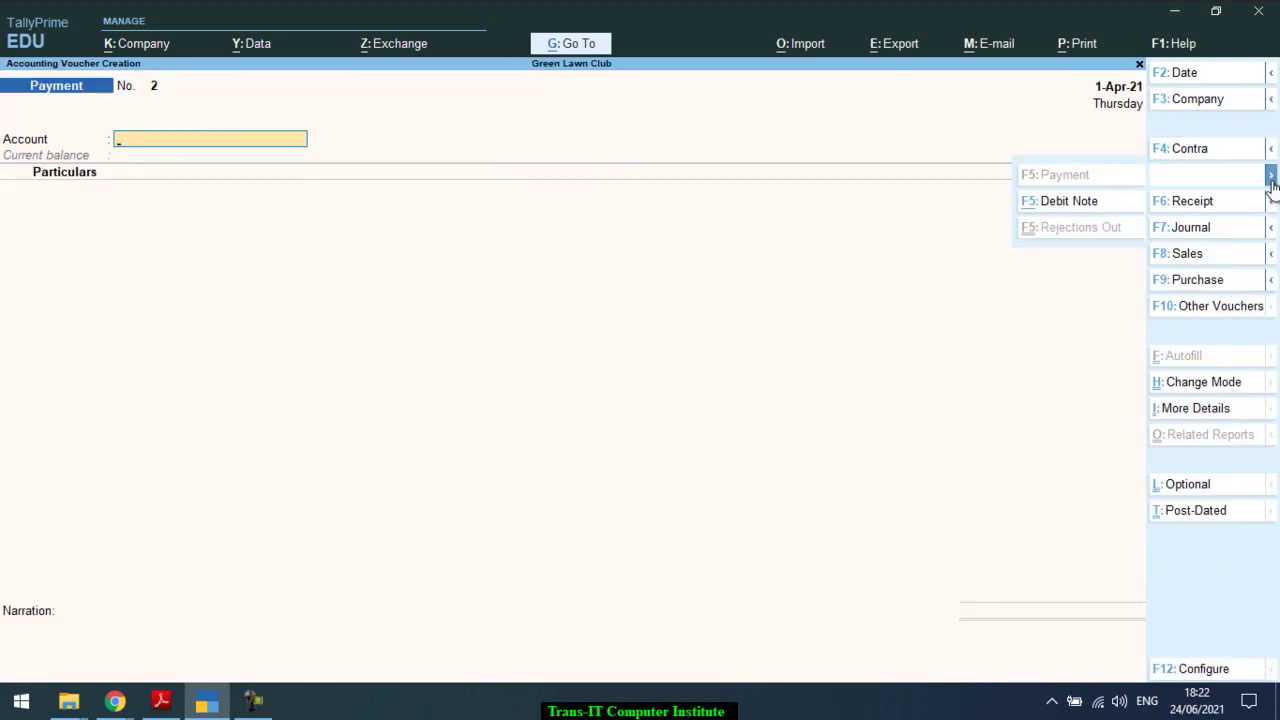
pyautogui.click(1053, 204)
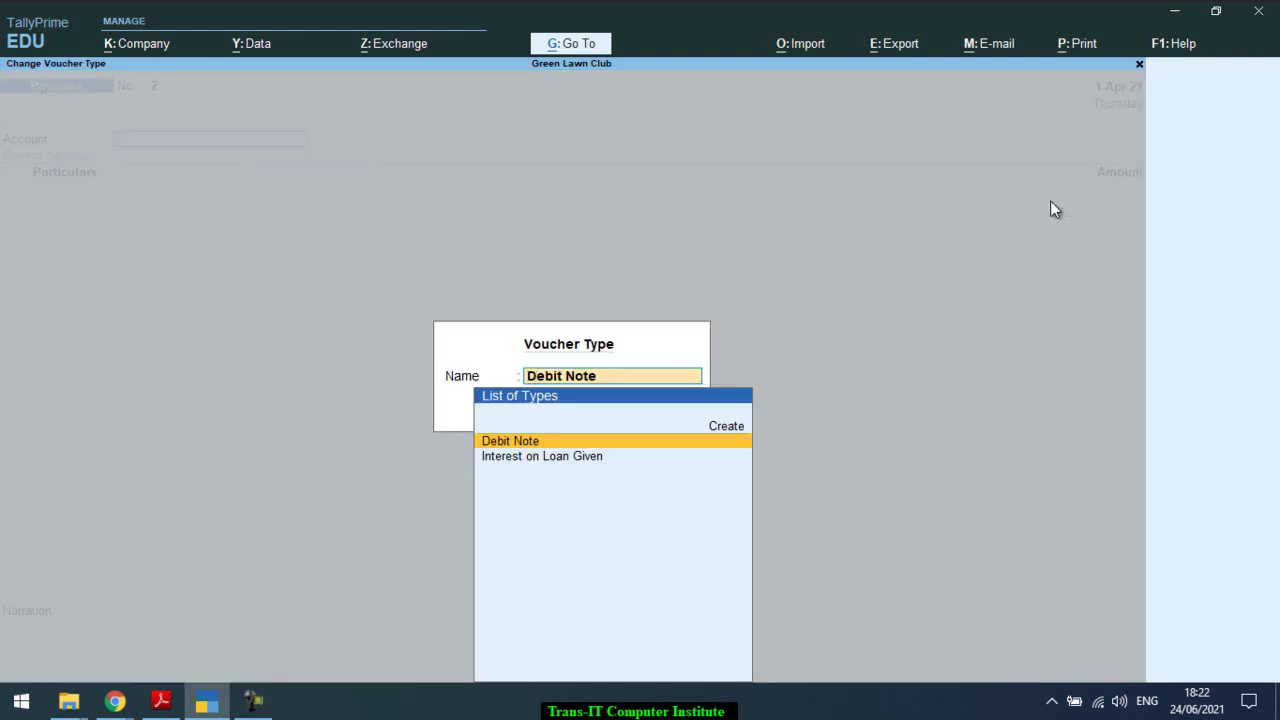
pyautogui.press('Down')
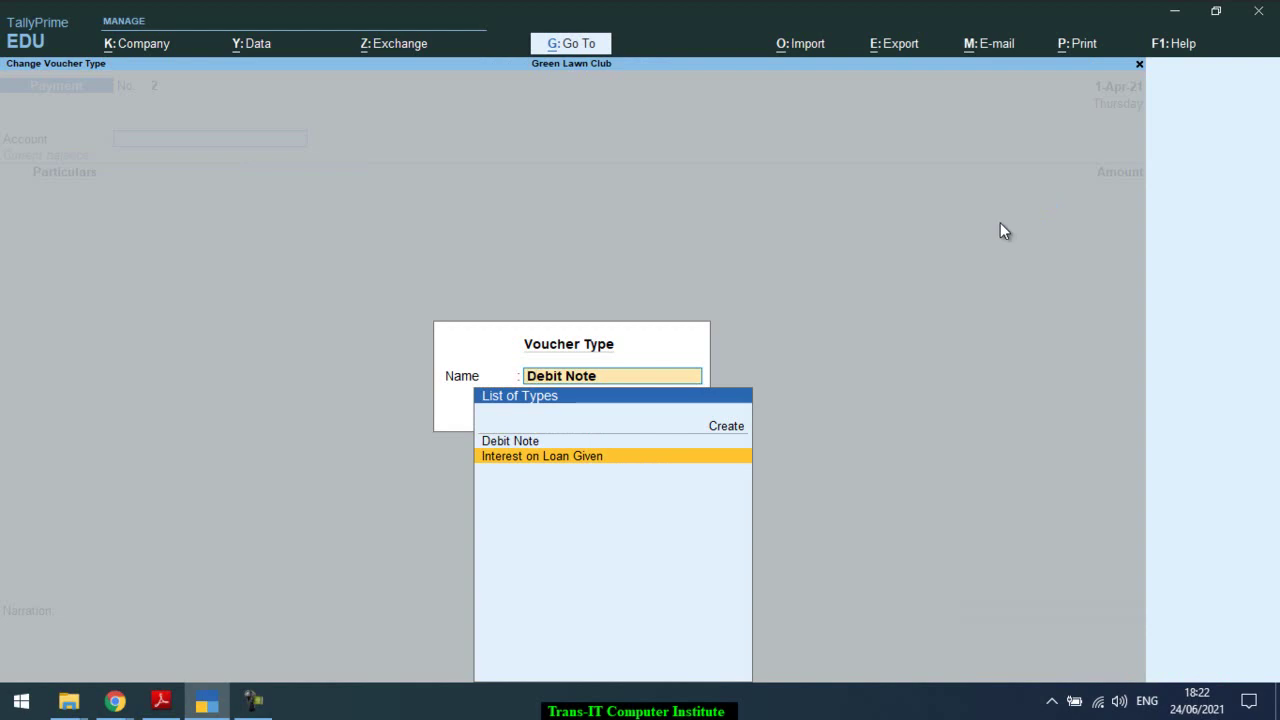
pyautogui.click(541, 459)
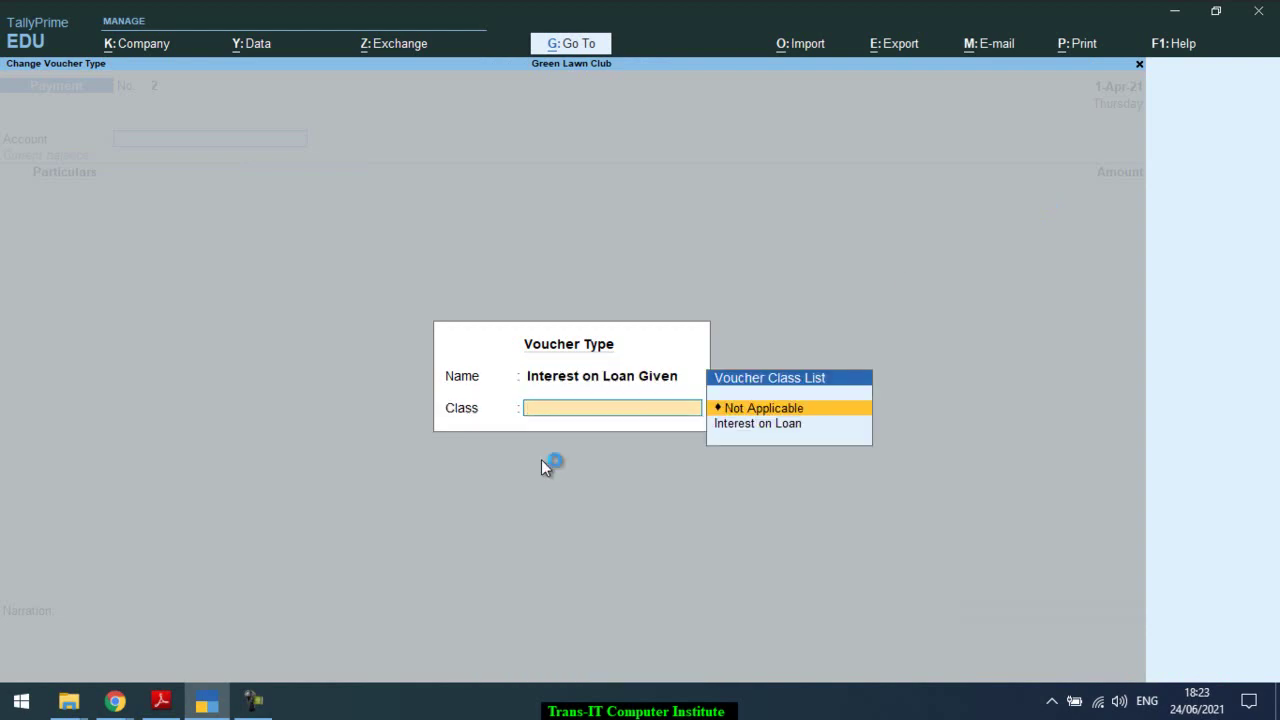
pyautogui.press('Down')
pyautogui.press('Return')
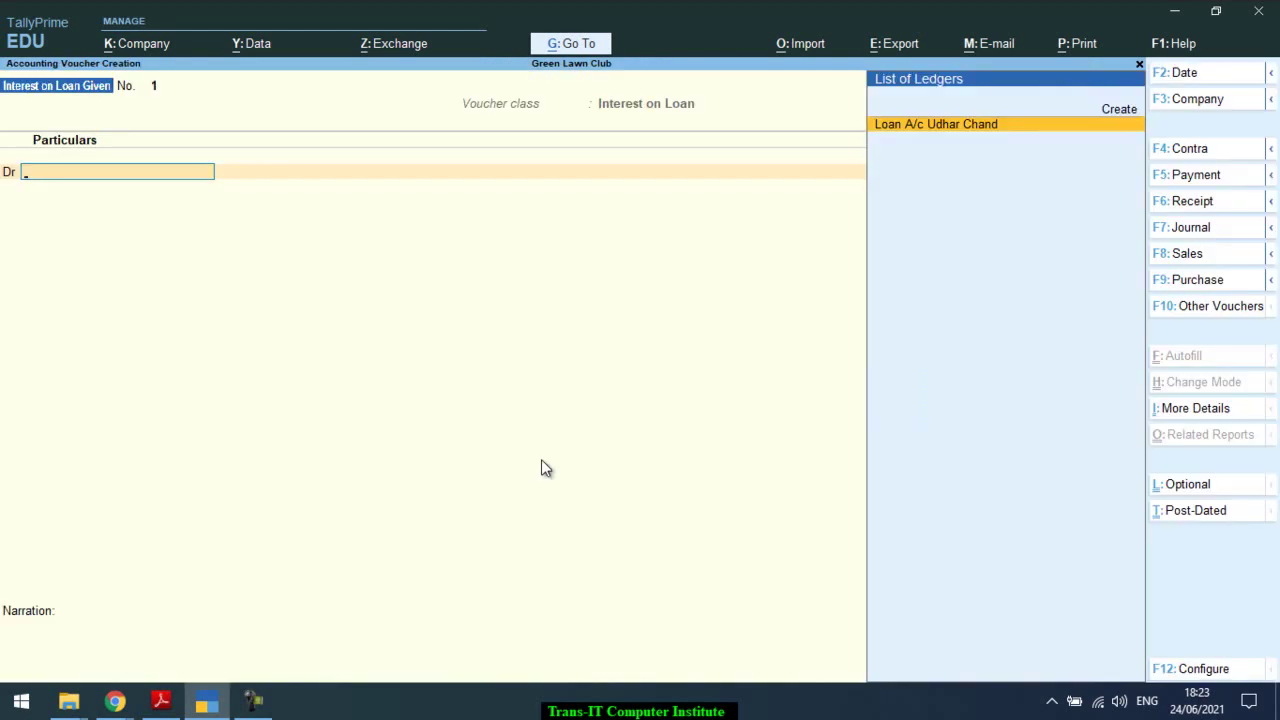
# Step: Check Figure 148 in volume 3.pdf and debit the borrower's loan account with 400 in the voucher
pyautogui.hotkey('alt', 'Tab')
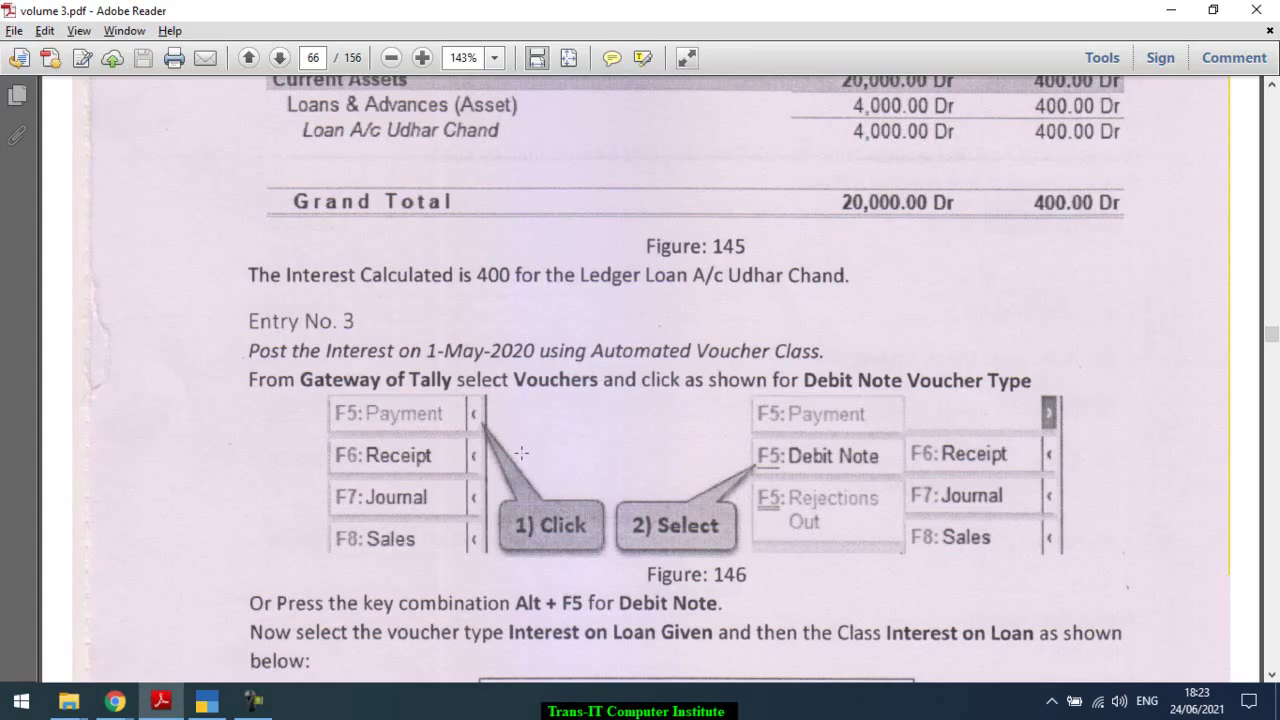
pyautogui.scroll(-10, 382, 424)
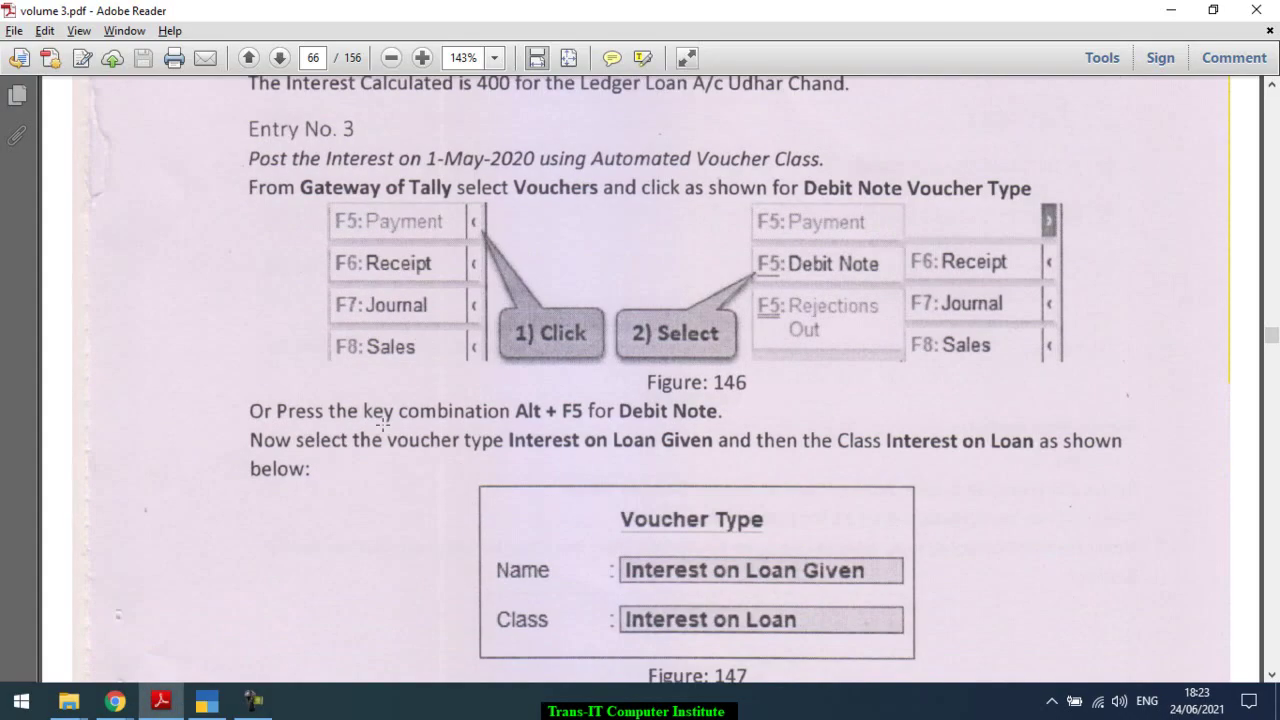
pyautogui.scroll(-5, 382, 424)
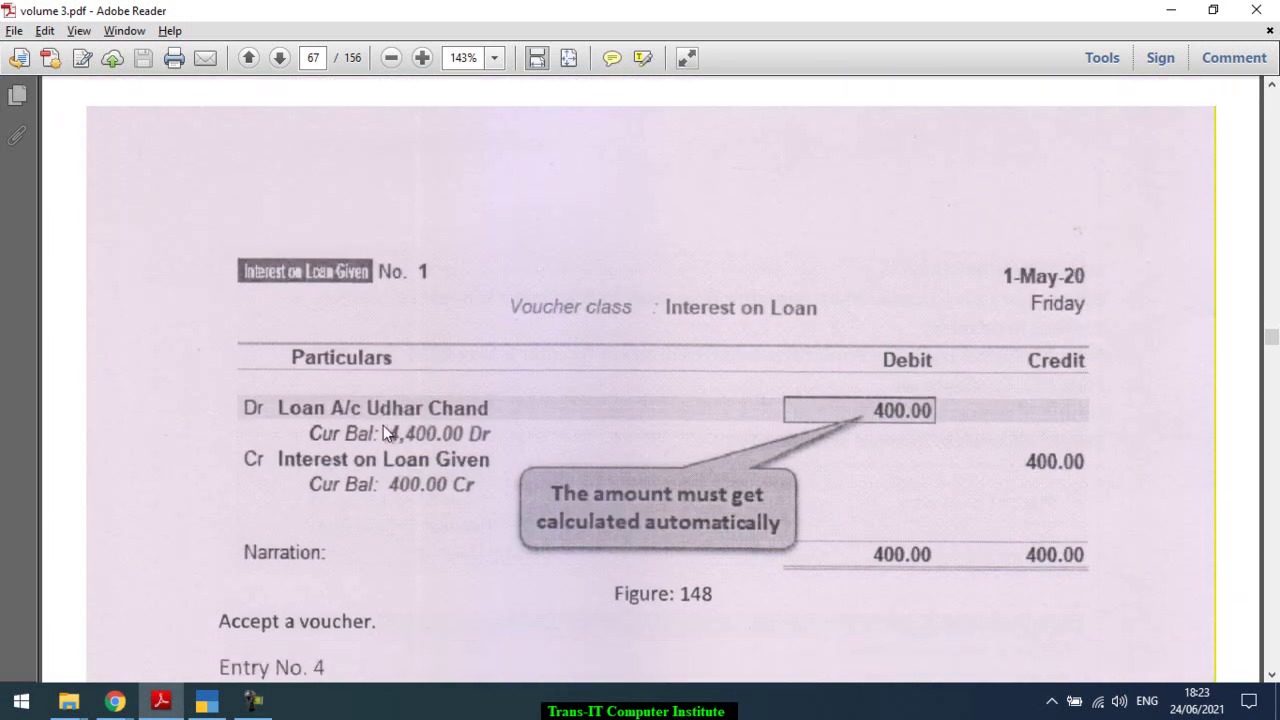
pyautogui.hotkey('alt', 'Tab')
pyautogui.write('L')
pyautogui.press('Return')
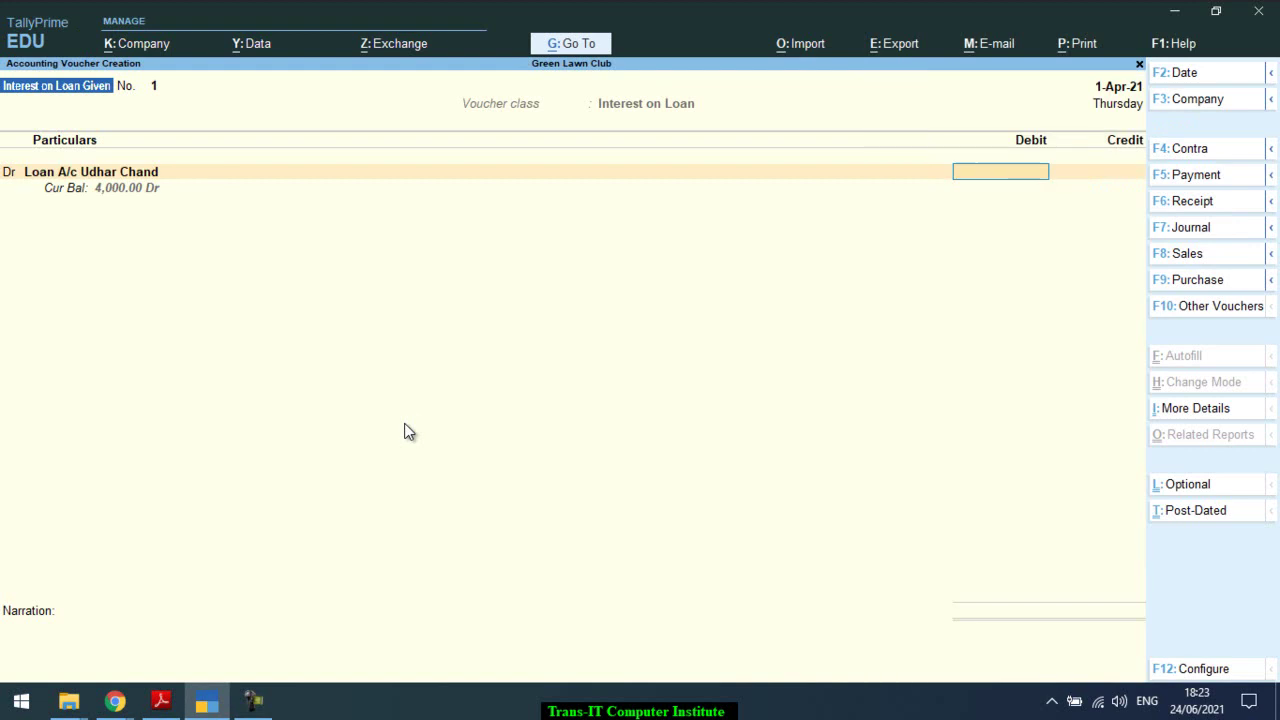
pyautogui.write('400')
# Step: Change the date of the Interest on Loan Given voucher to 1-May-21
pyautogui.click(1082, 90)
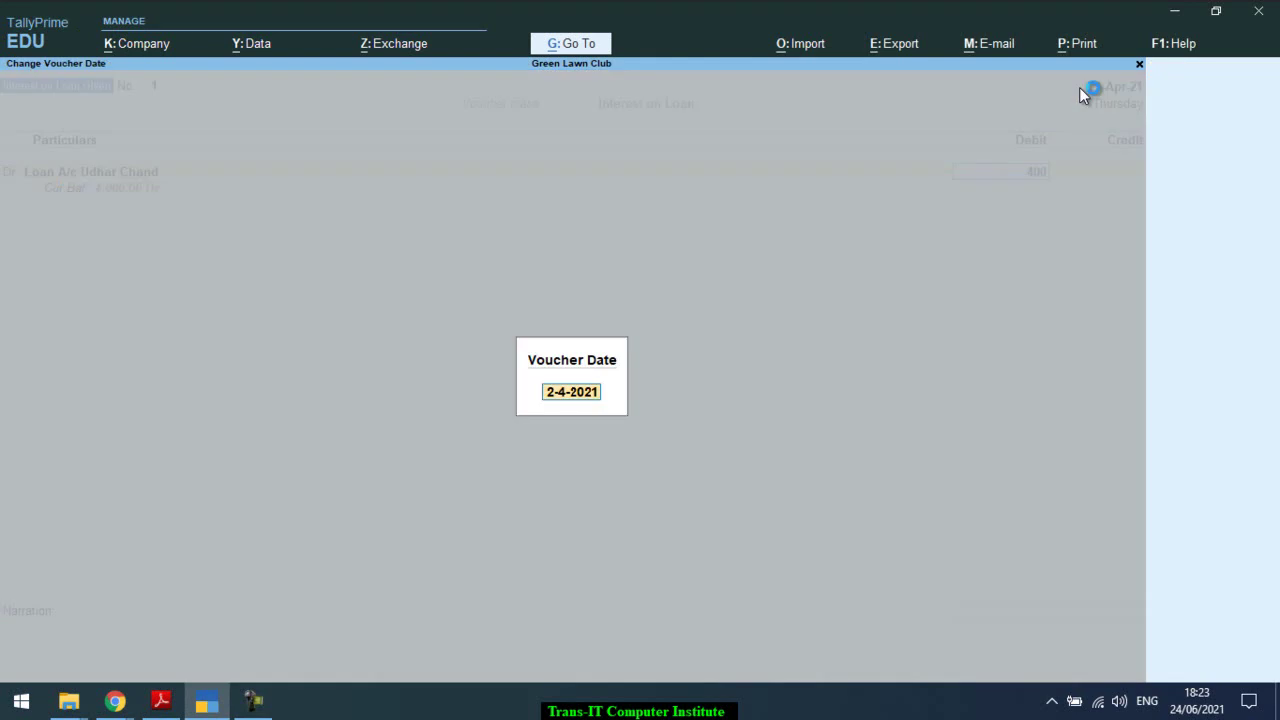
pyautogui.write('1-5')
pyautogui.press('Return')
# Step: Compare the voucher with Figure 148, keep the 400.00 debit and credit the Interest on Loan Given ledger with 400.00
pyautogui.hotkey('alt', 'Tab')
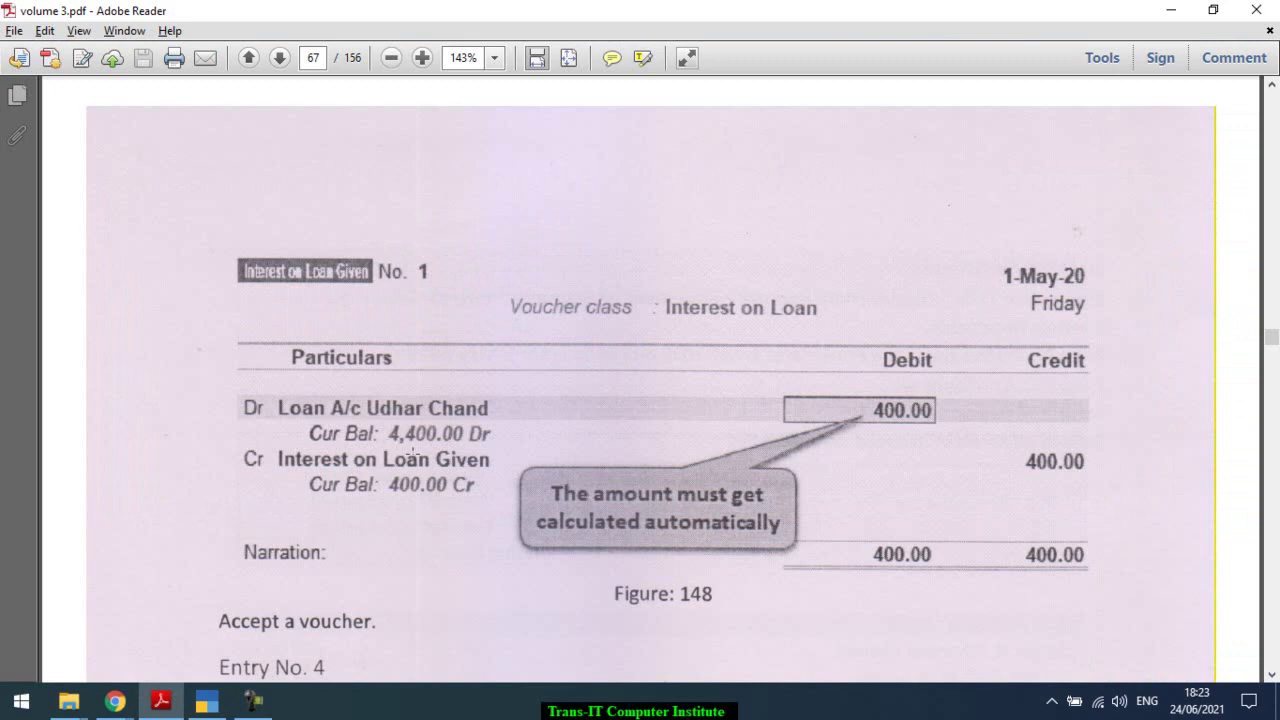
pyautogui.hotkey('alt', 'Tab')
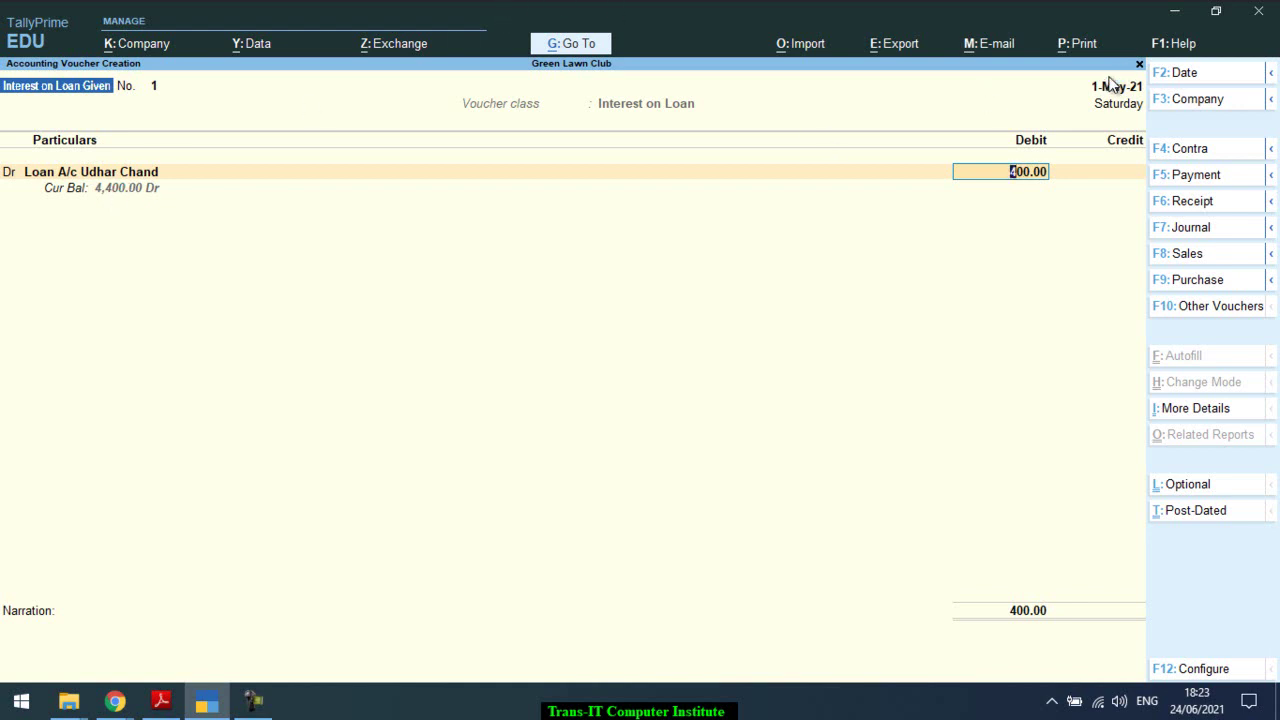
pyautogui.press('Return')
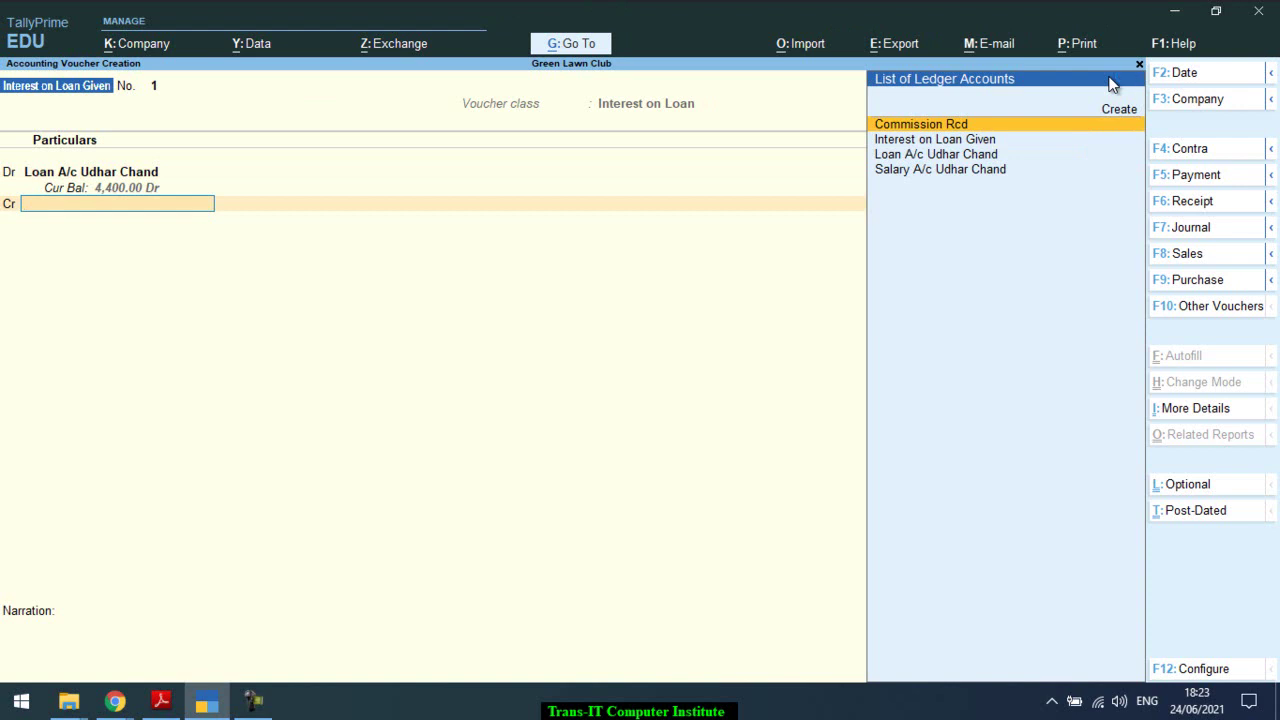
pyautogui.press('Down')
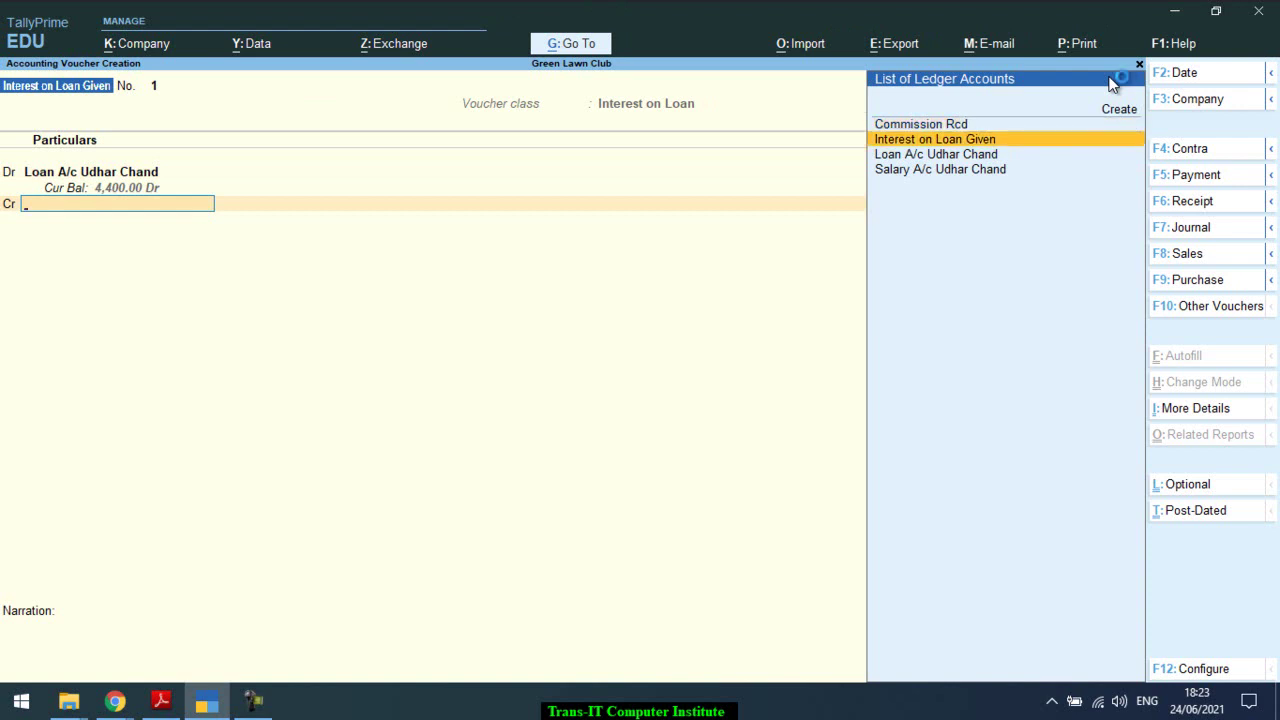
pyautogui.press('Return')
pyautogui.press('Return')
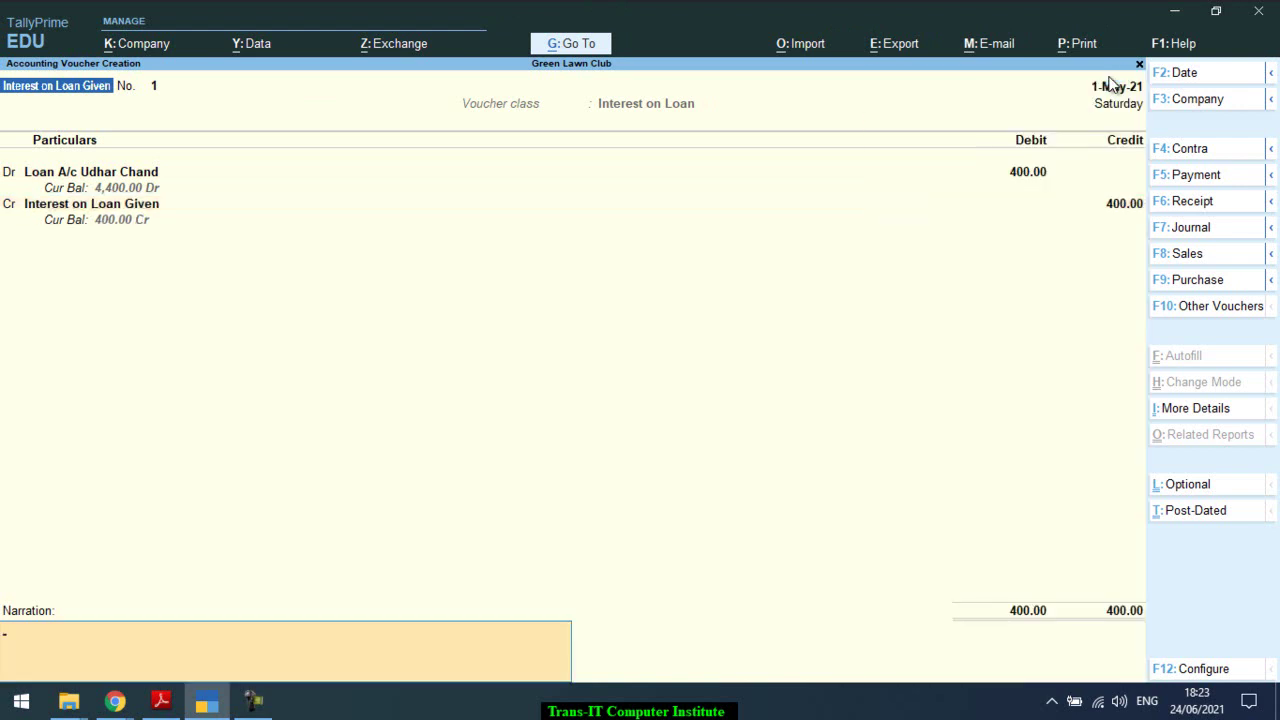
# Step: Read Entry No. 4 and Figure 149 in volume 3.pdf, and save the Interest on Loan Given voucher without a narration
pyautogui.hotkey('alt', 'Tab')
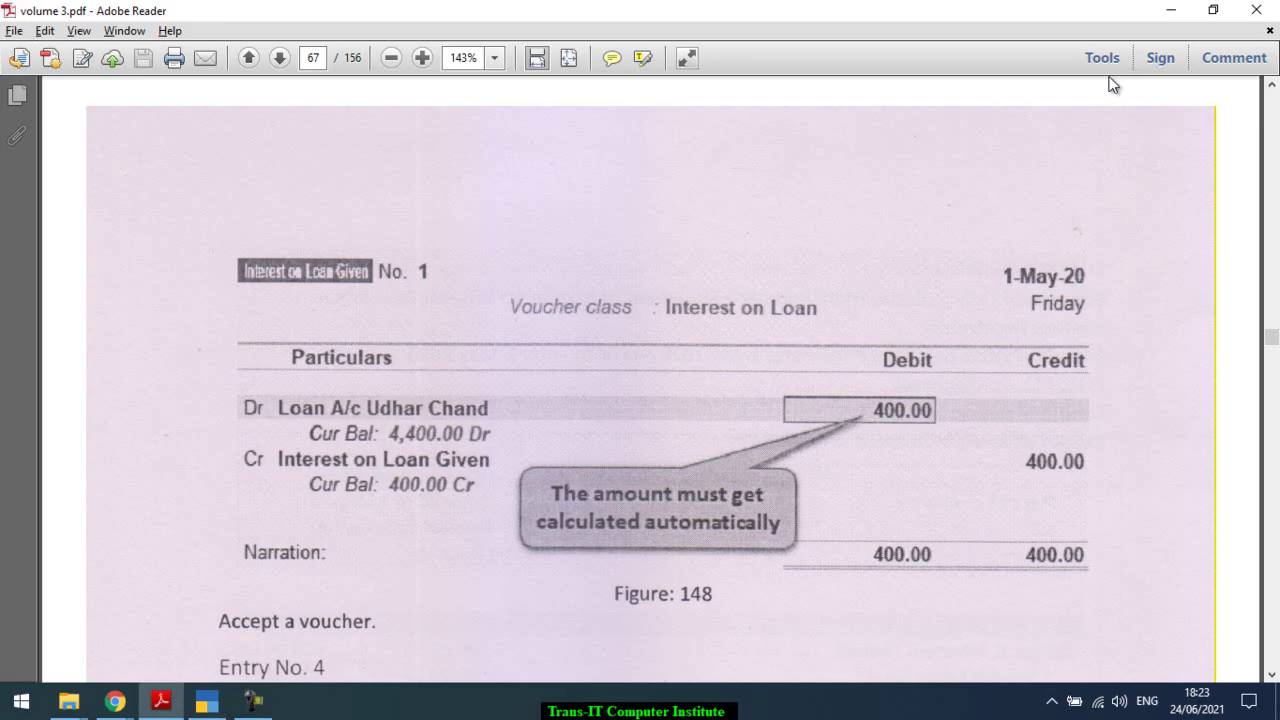
pyautogui.scroll(-3, 1113, 85)
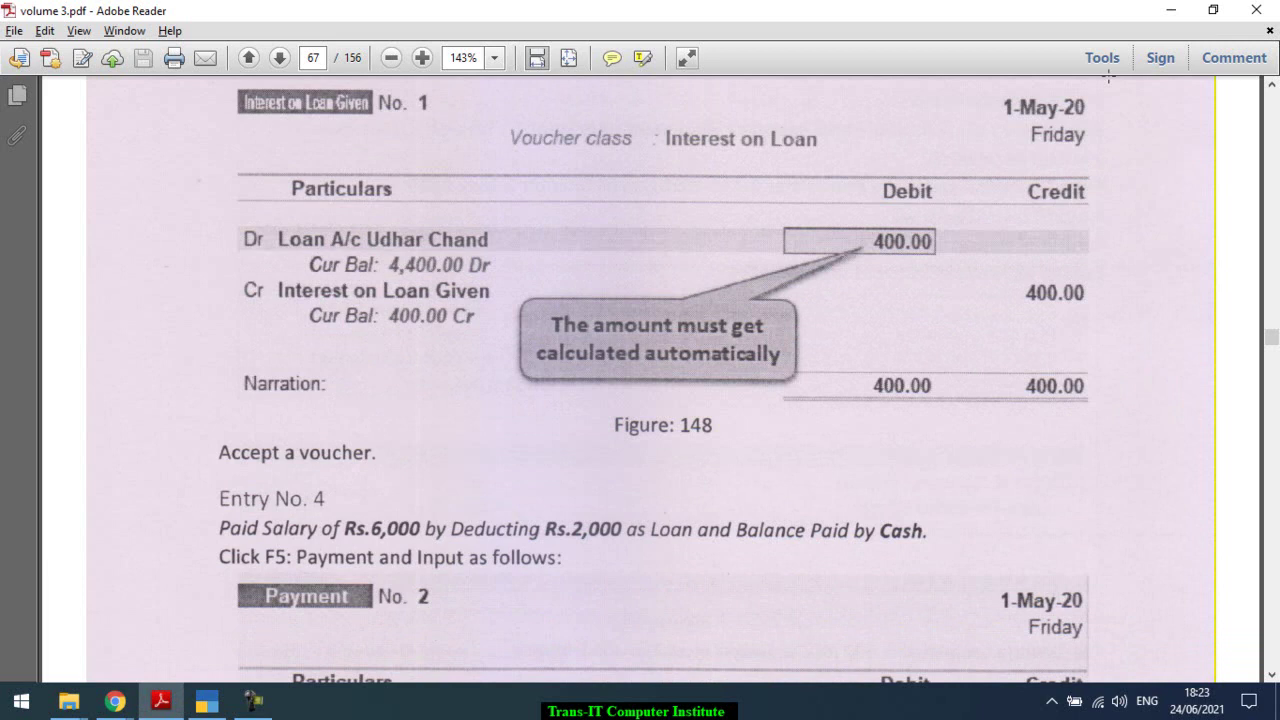
pyautogui.scroll(-5, 1108, 78)
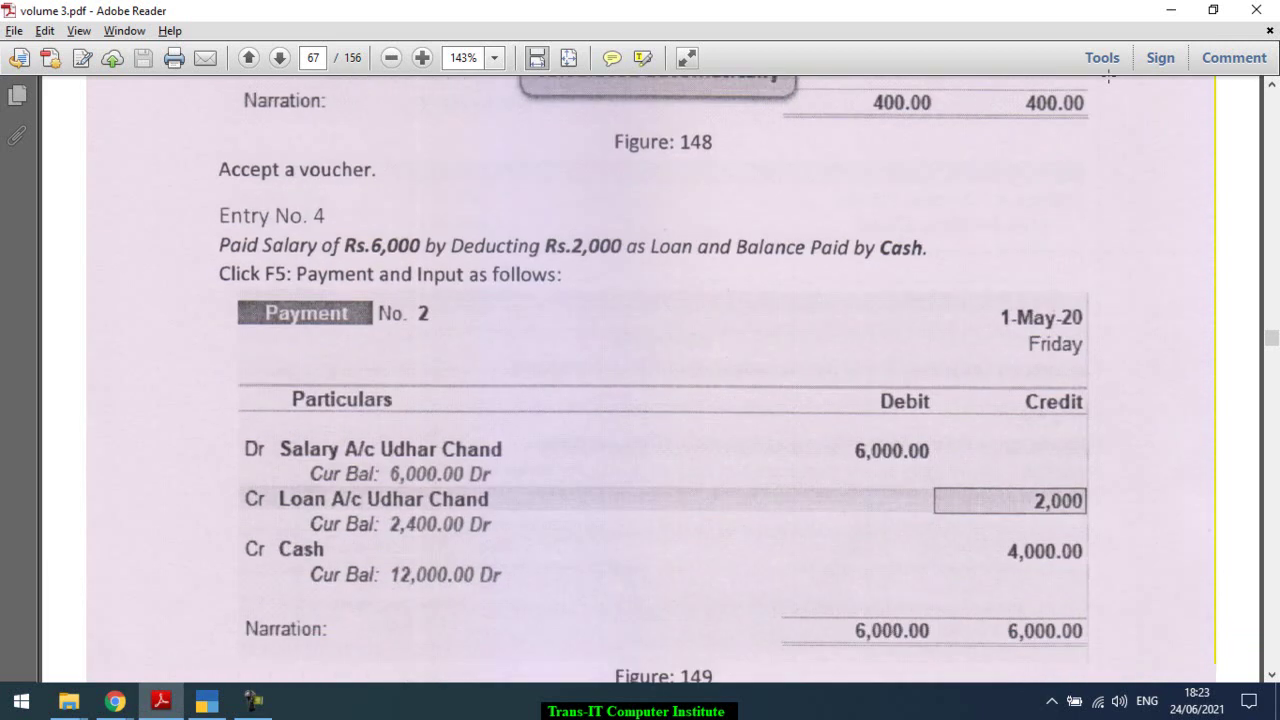
pyautogui.scroll(-1, 1108, 78)
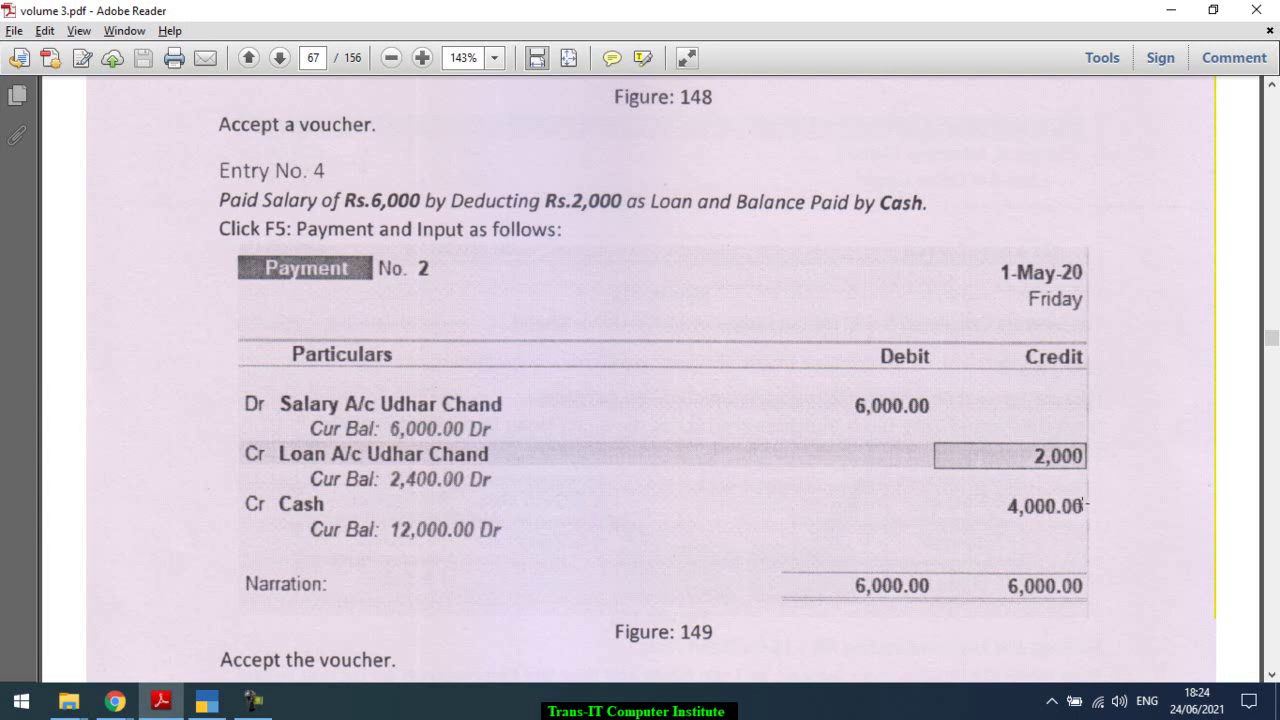
pyautogui.hotkey('alt', 'Tab')
pyautogui.hotkey('alt', 'Tab')
pyautogui.hotkey('alt', 'Tab')
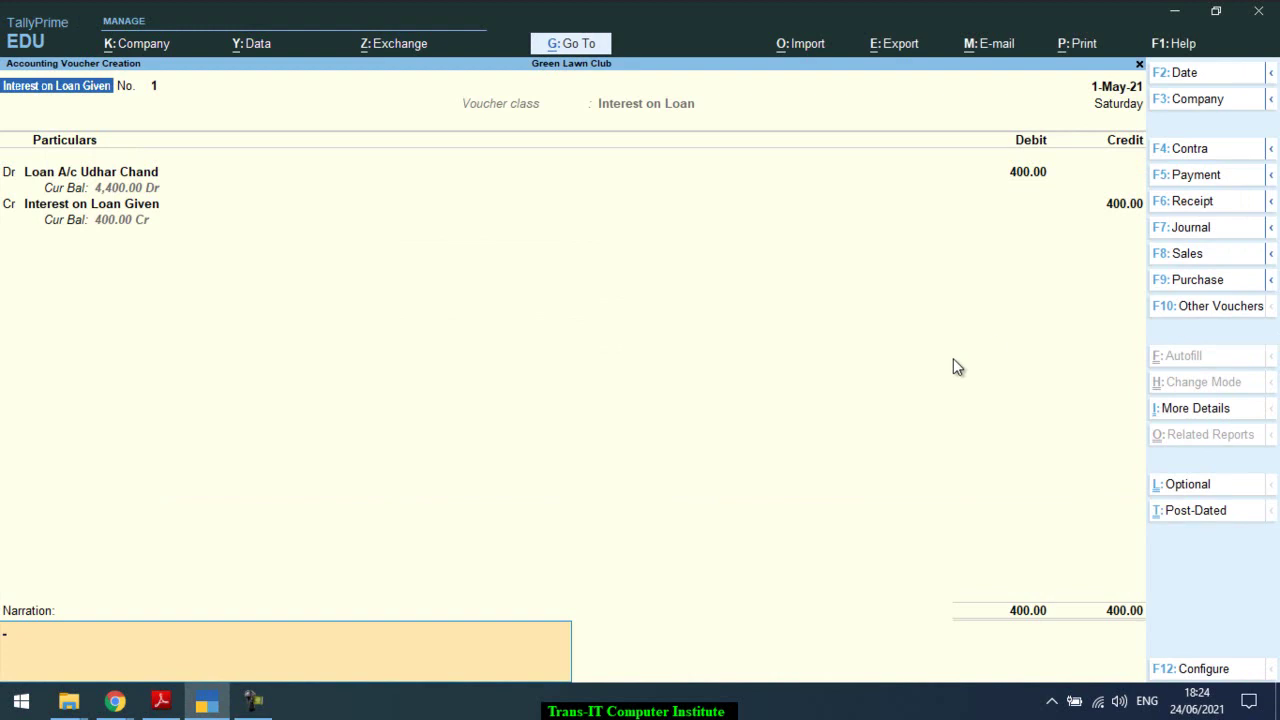
pyautogui.press('ctrl')
pyautogui.hotkey('ctrl', 'a')
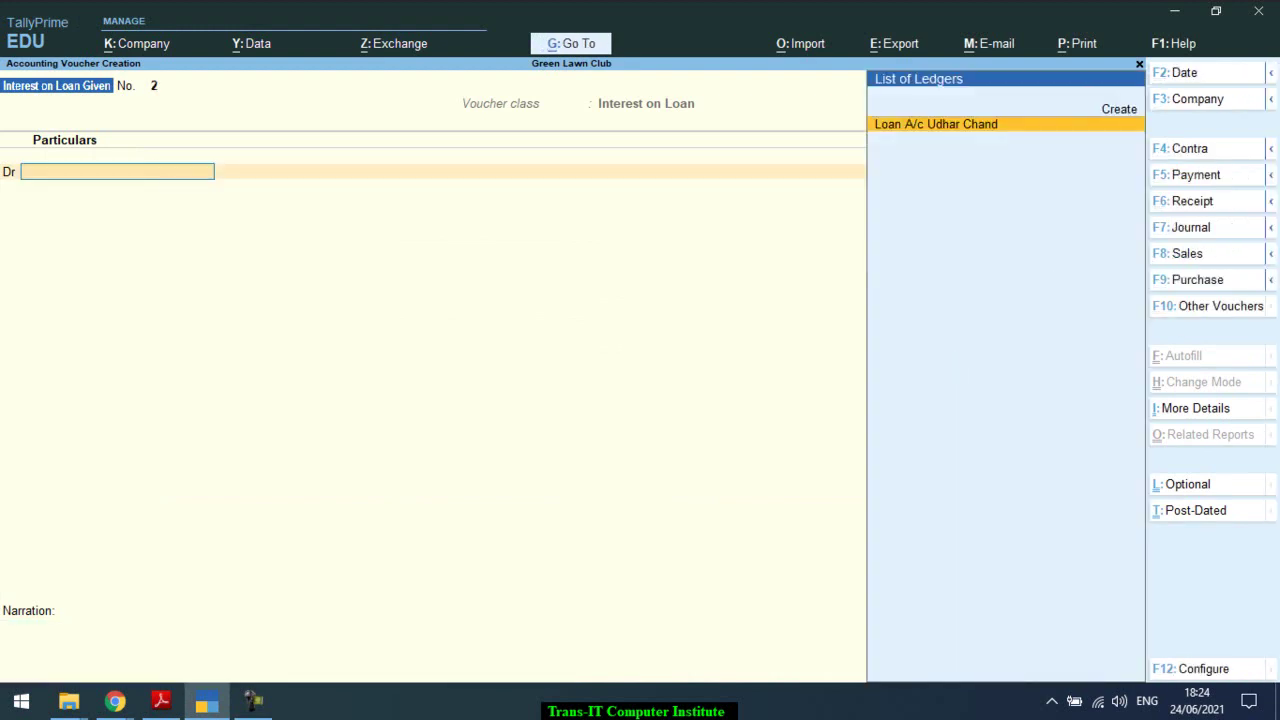
# Step: Start a payment voucher and change its mode to Double Entry
pyautogui.click(1196, 175)
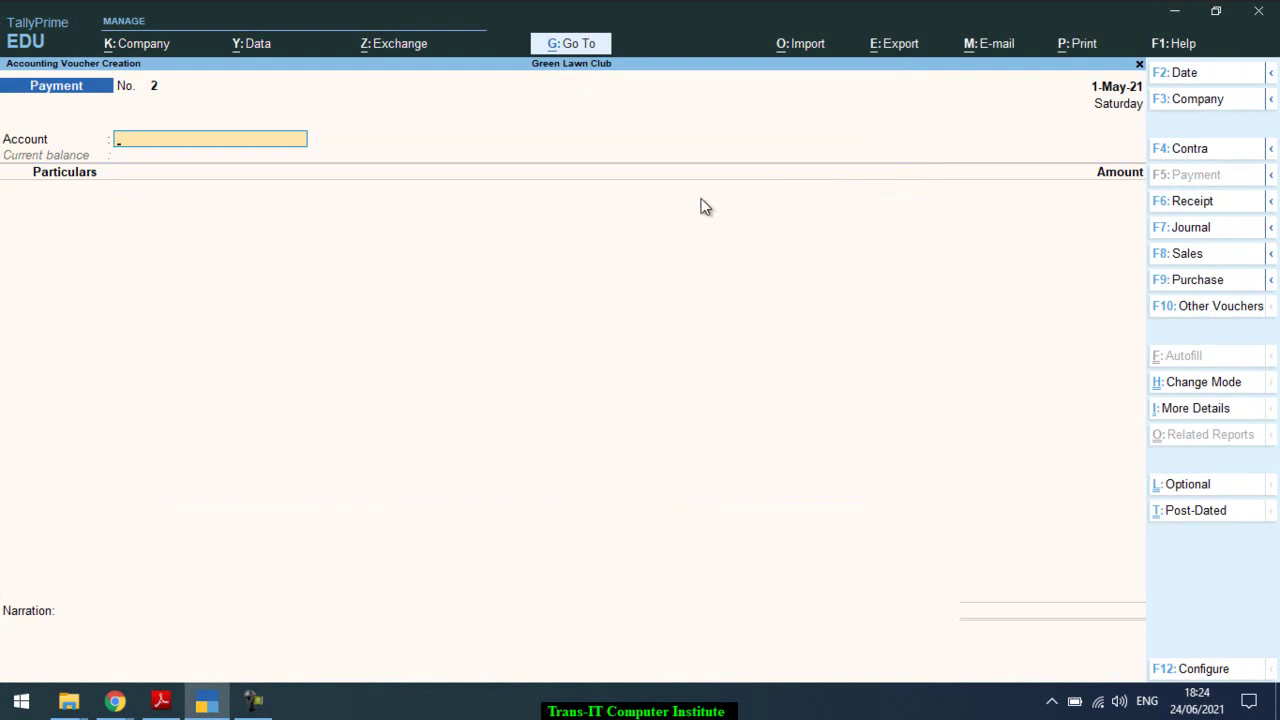
pyautogui.hotkey('ctrl', 'h')
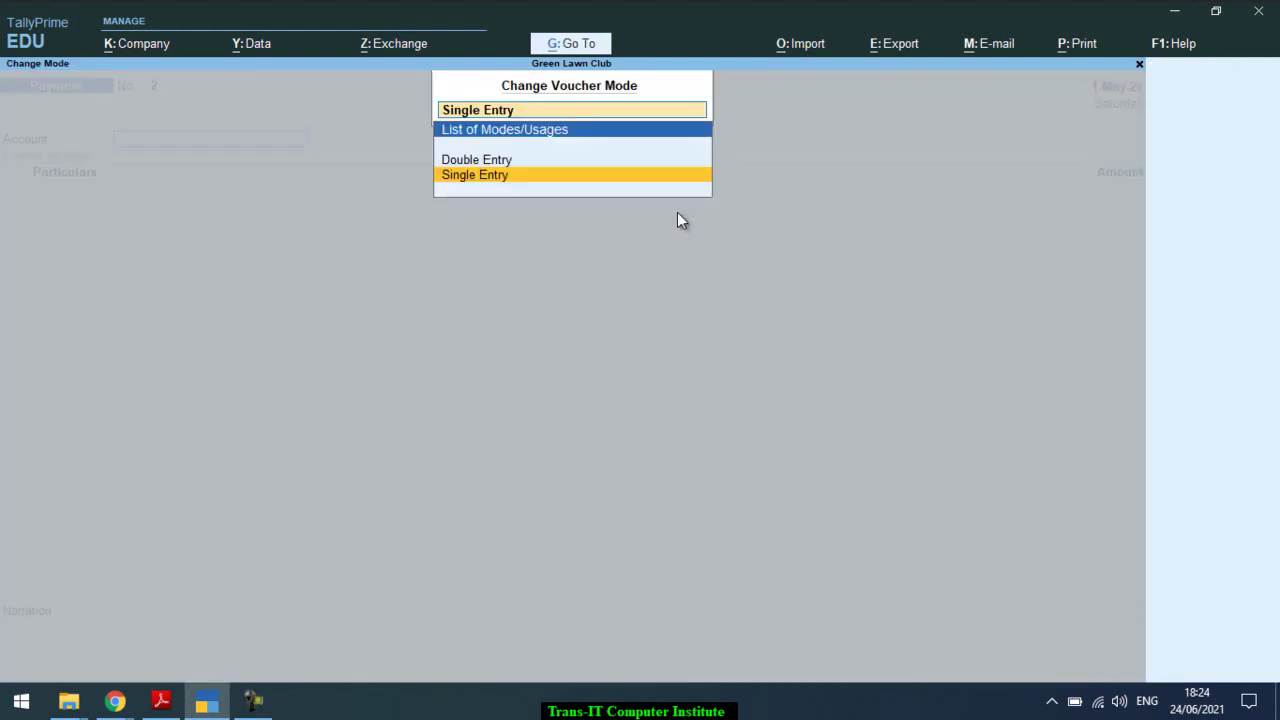
pyautogui.press('Up')
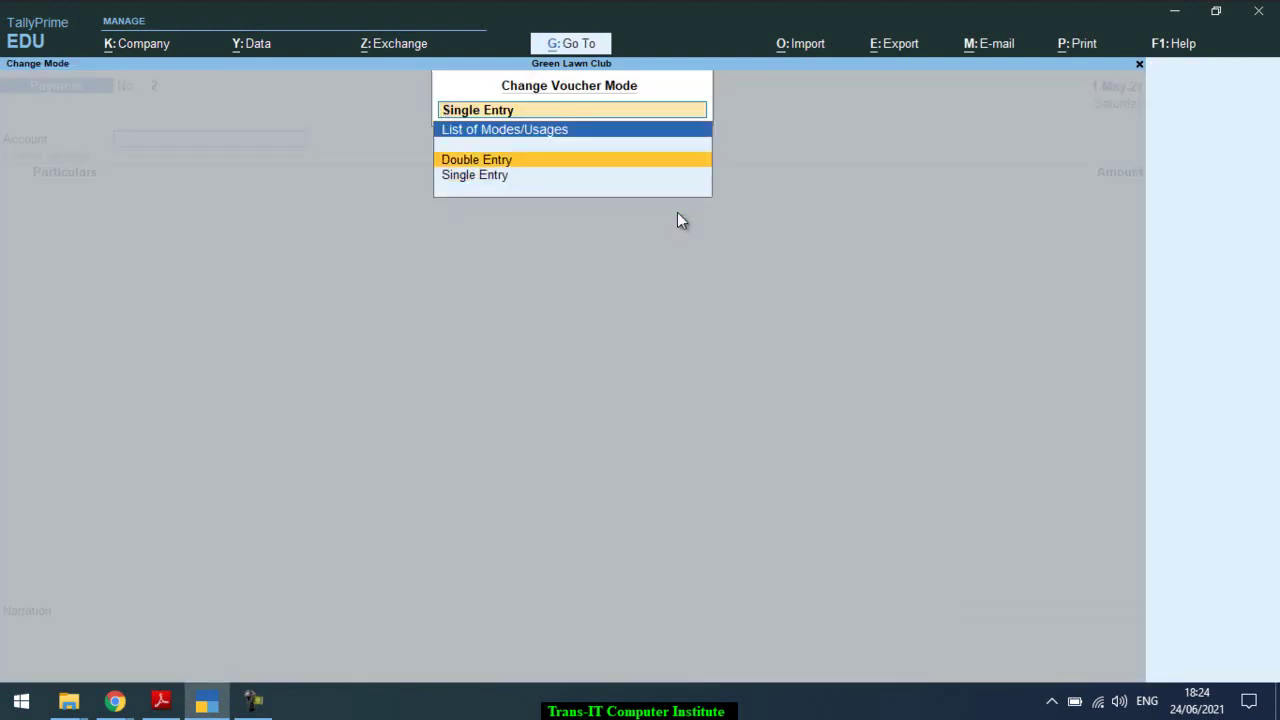
pyautogui.press('Return')
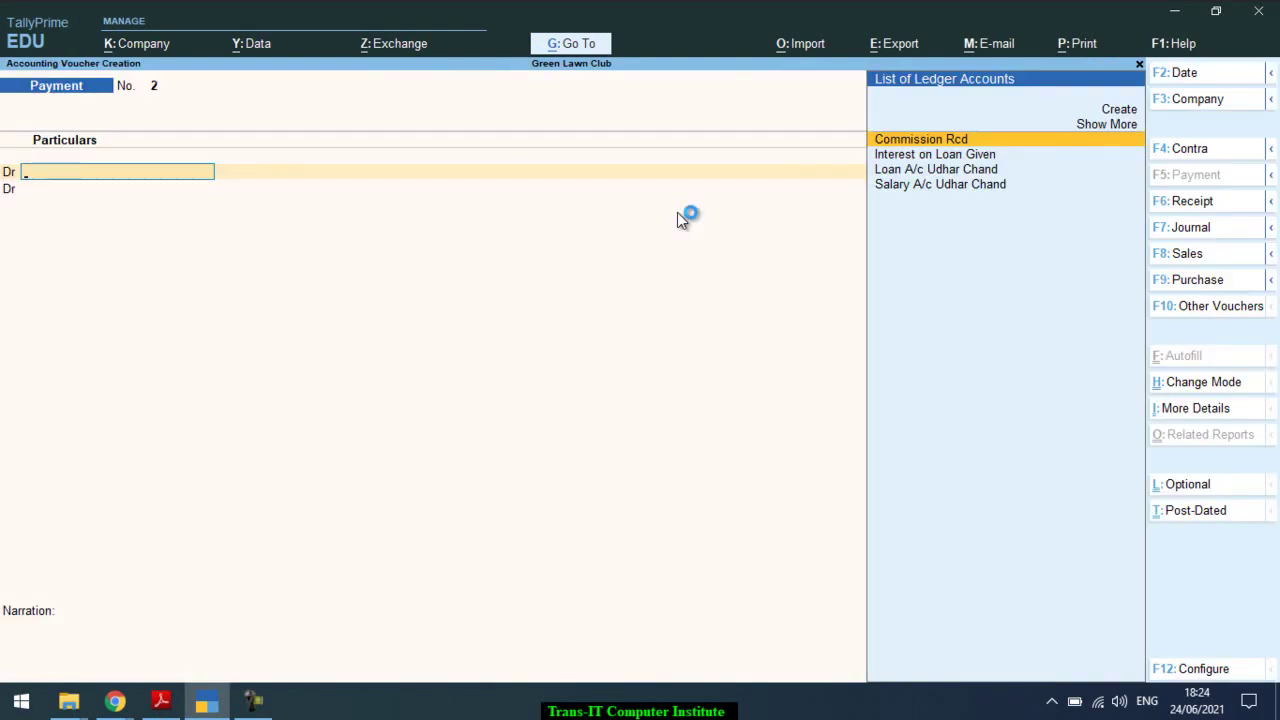
# Step: Check Figure 149 in volume 3.pdf and debit the employee's salary account with 6000 in the payment voucher
pyautogui.hotkey('alt', 'Tab')
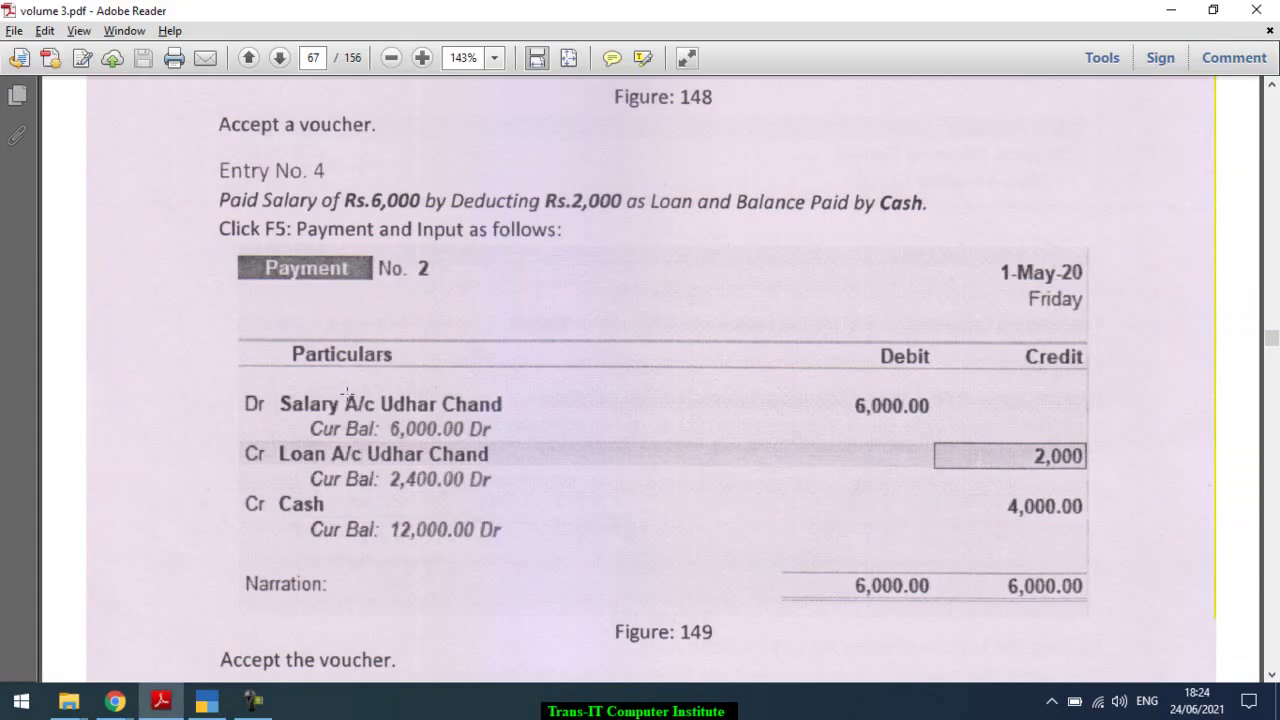
pyautogui.hotkey('alt', 'Tab')
pyautogui.write('Sa')
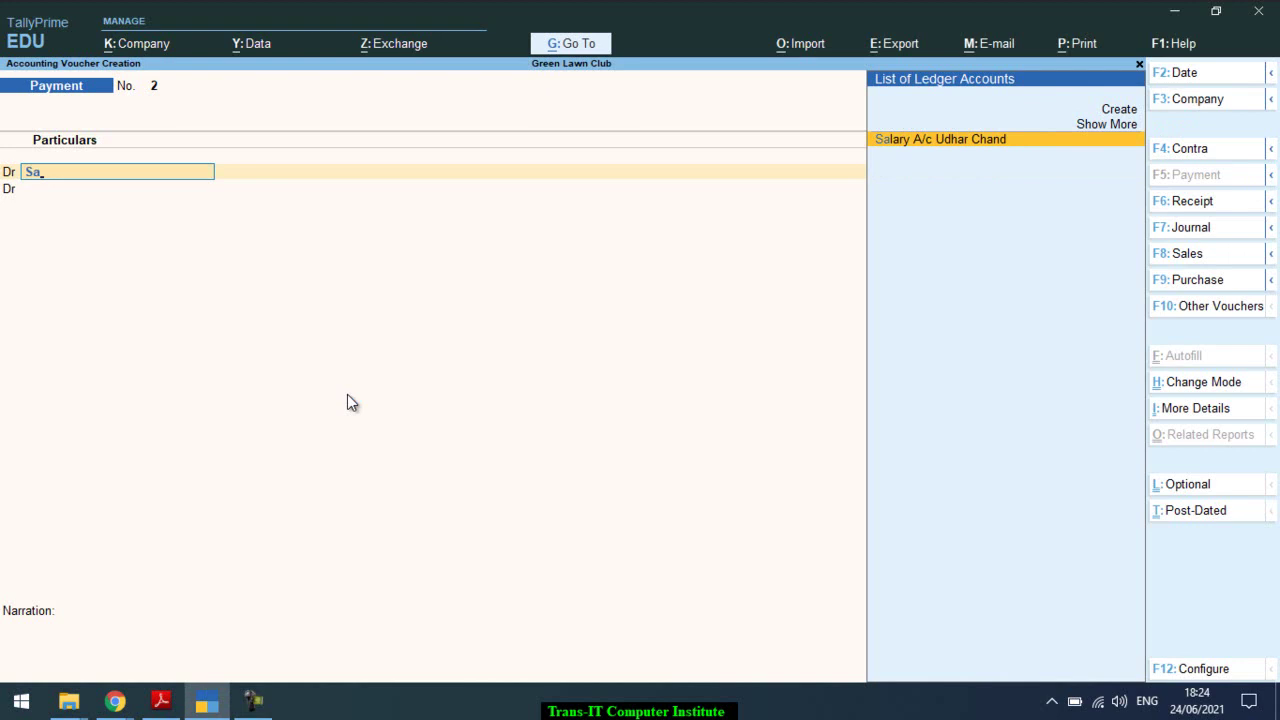
pyautogui.press('Return')
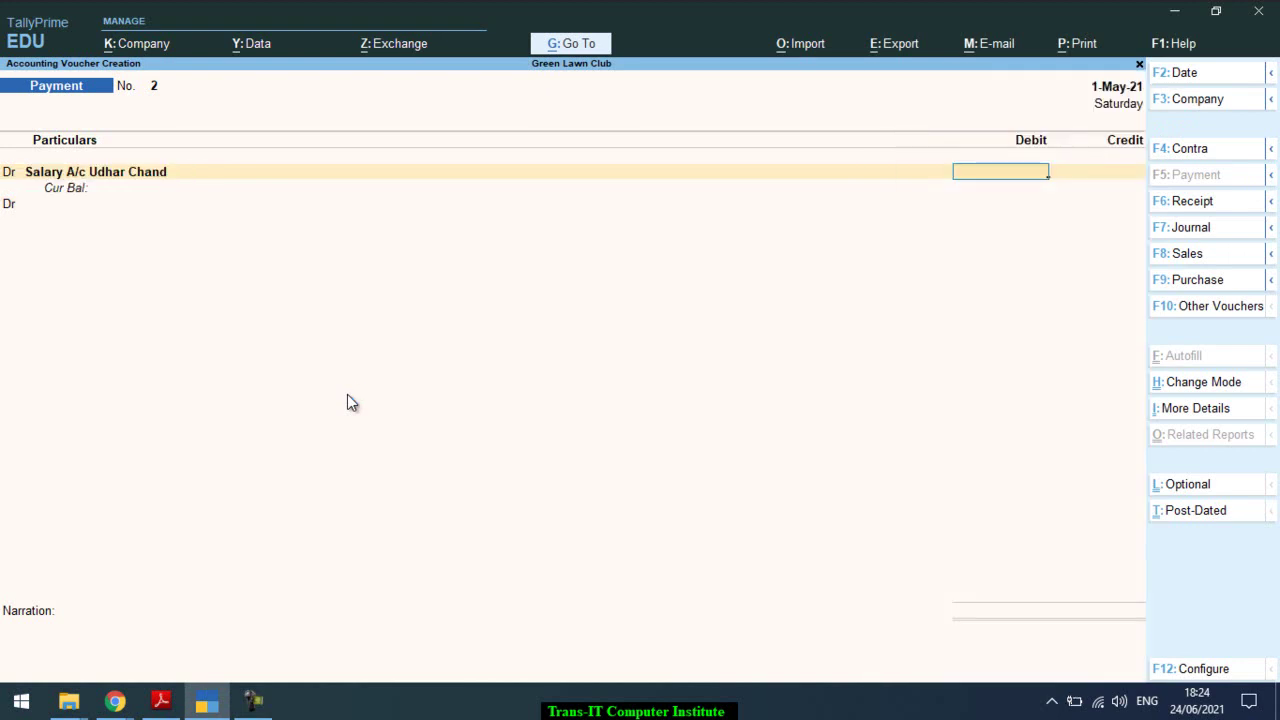
pyautogui.write('6000')
pyautogui.press('Return')
pyautogui.press('c')
pyautogui.press('Return')
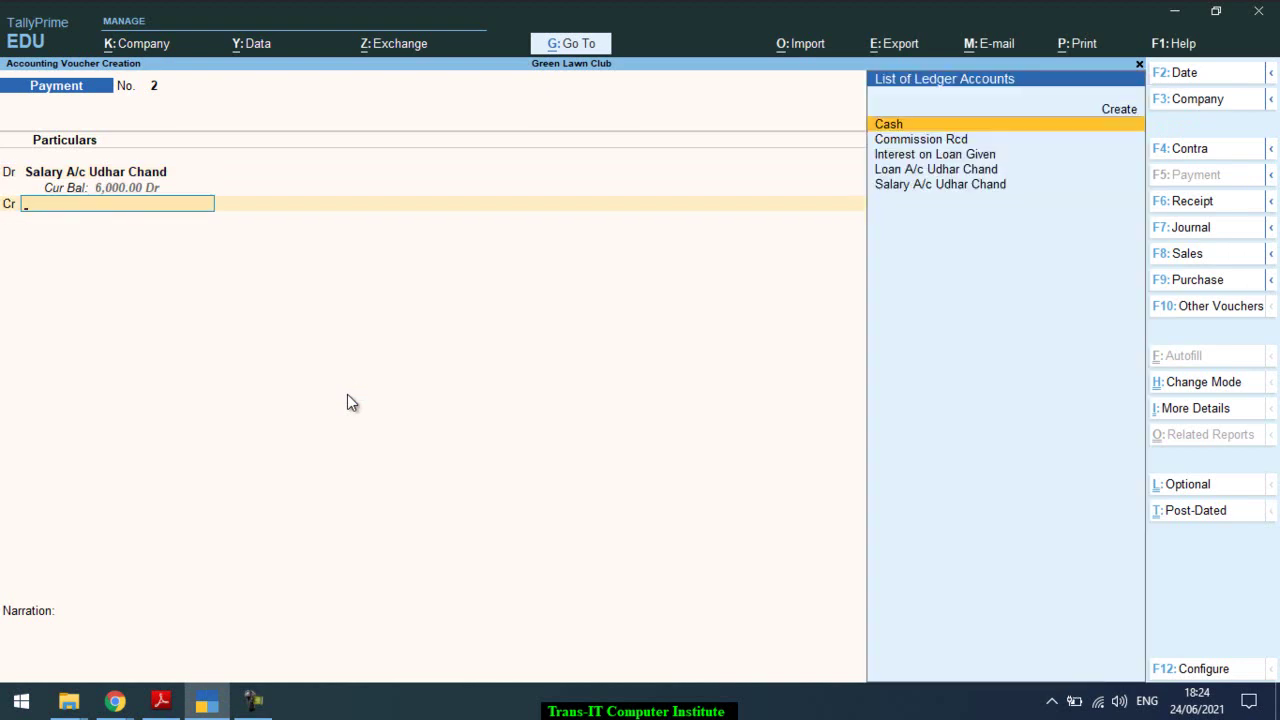
# Step: Compare with Figure 149 in volume 3.pdf and credit the employee's loan account with 2000 in the payment voucher
pyautogui.press('Down')
pyautogui.press('Down')
pyautogui.press('Down')
pyautogui.press('Down')
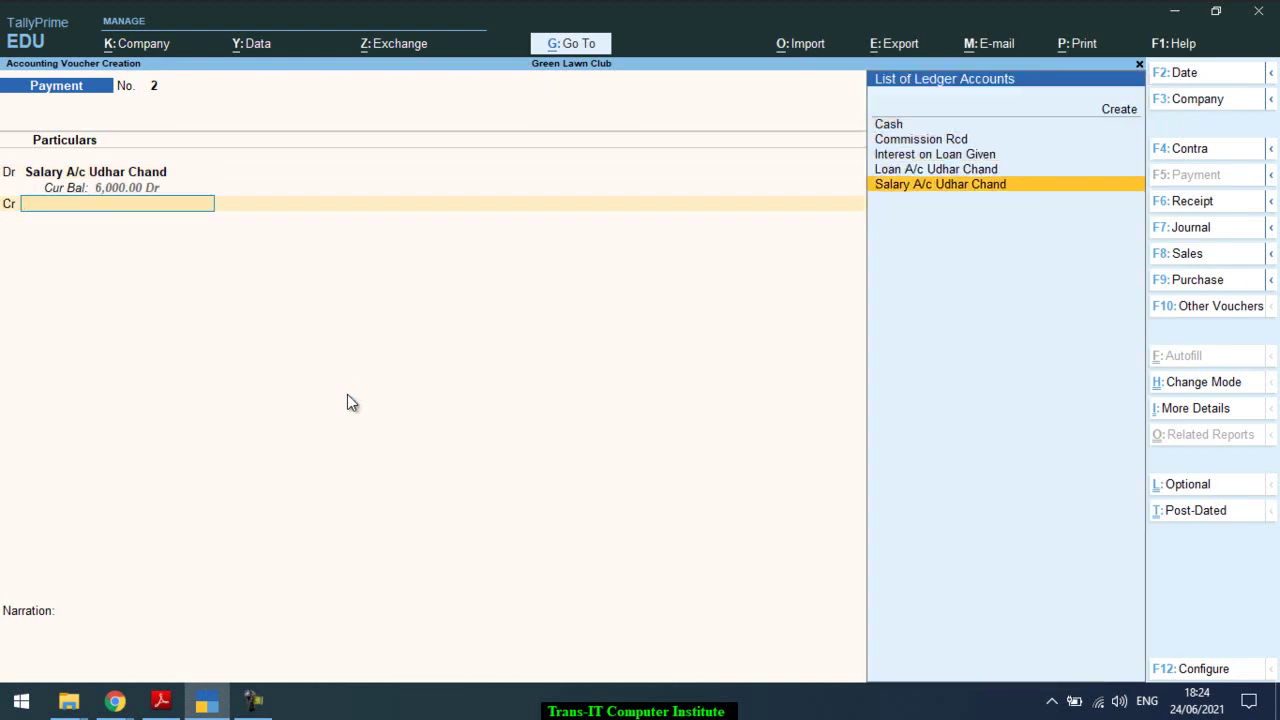
pyautogui.hotkey('alt', 'Tab')
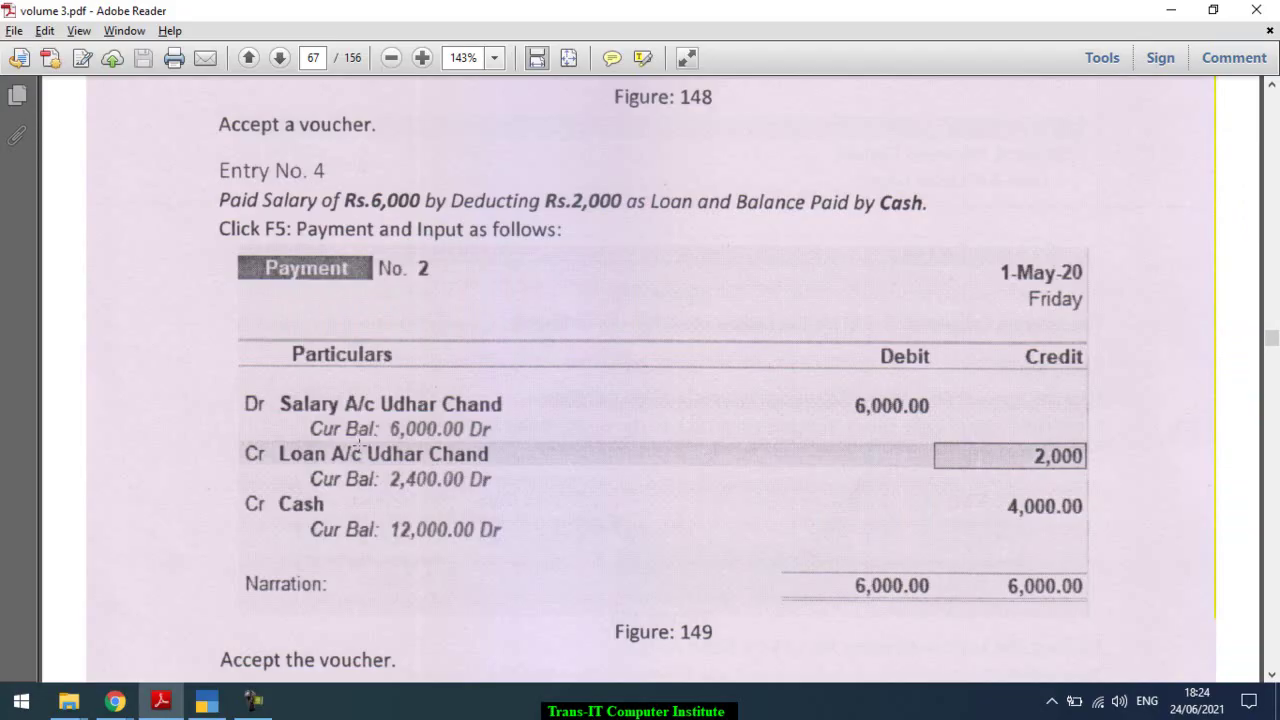
pyautogui.hotkey('alt', 'Tab')
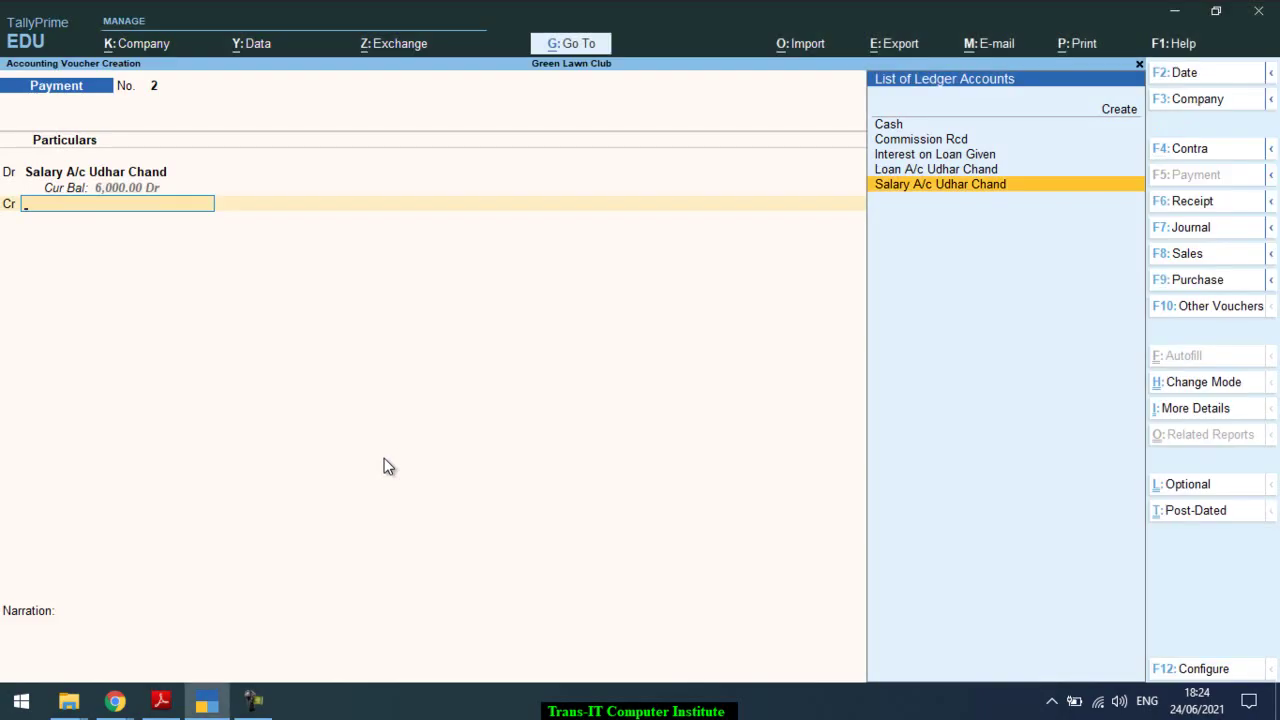
pyautogui.press('Up')
pyautogui.press('Return')
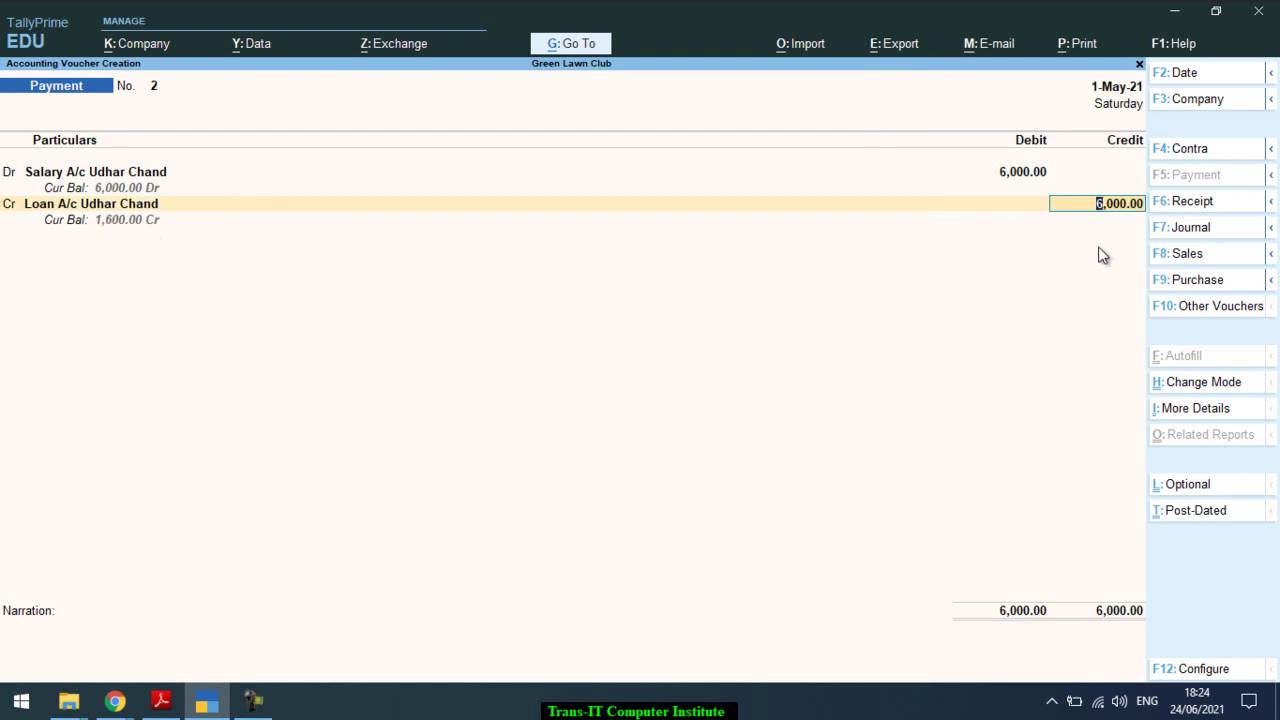
pyautogui.hotkey('alt', 'Tab')
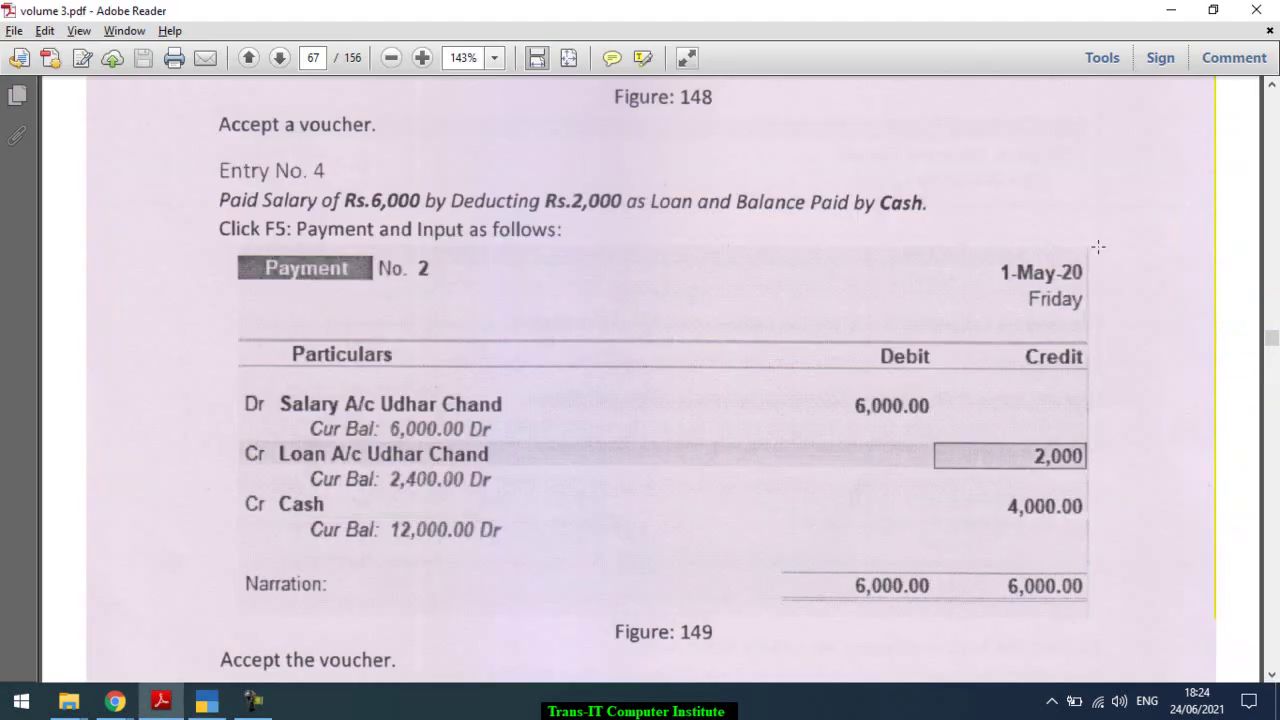
pyautogui.hotkey('alt', 'Tab')
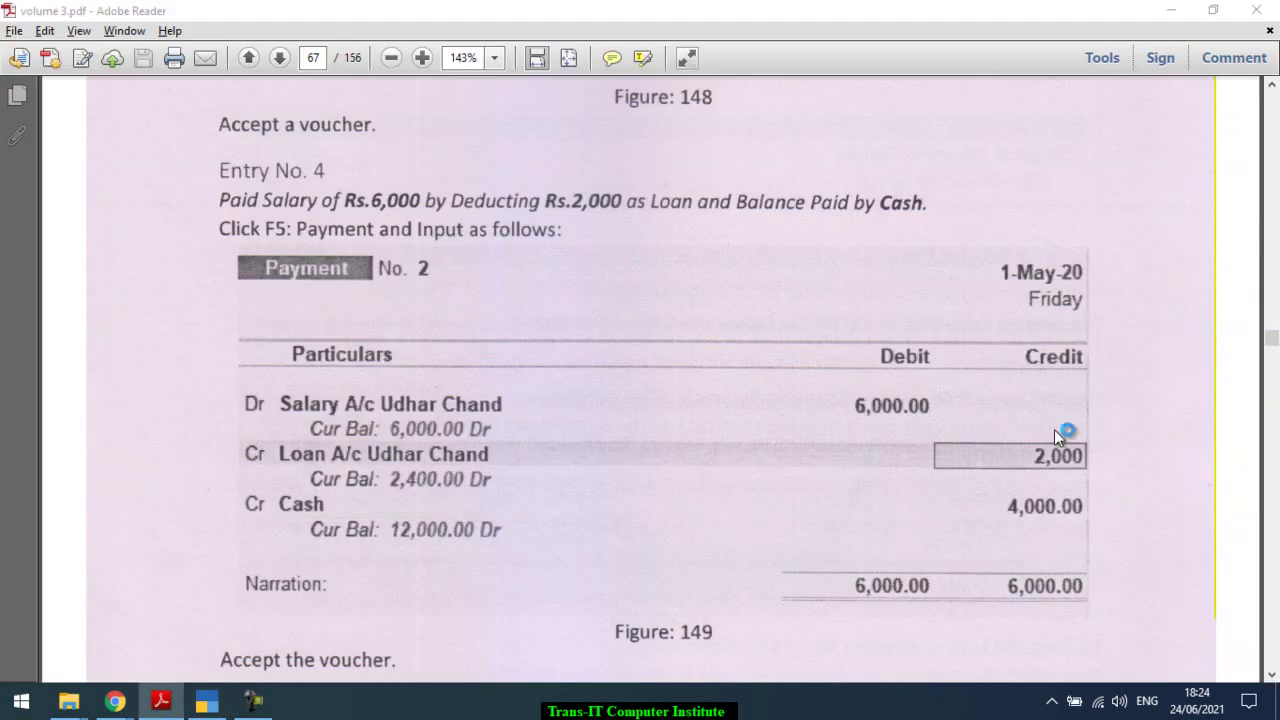
pyautogui.hotkey('alt', 'Tab')
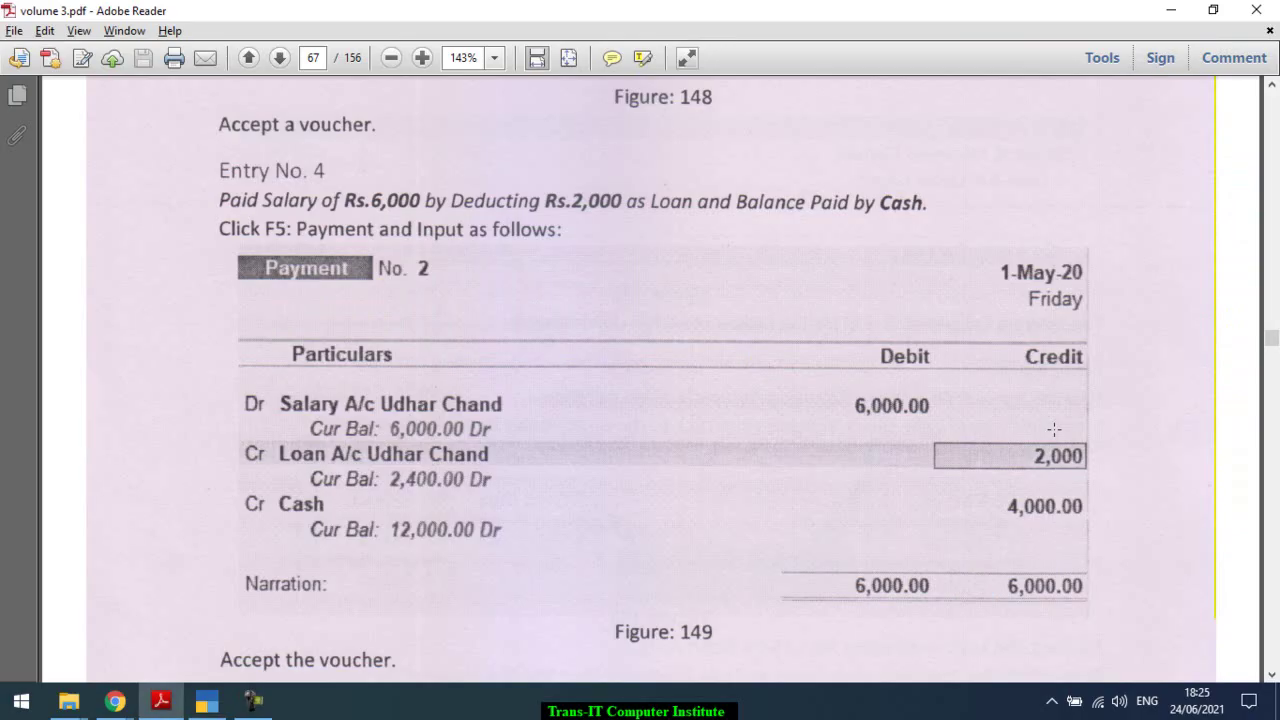
pyautogui.hotkey('alt', 'Tab')
pyautogui.write('2000')
pyautogui.press('Return')
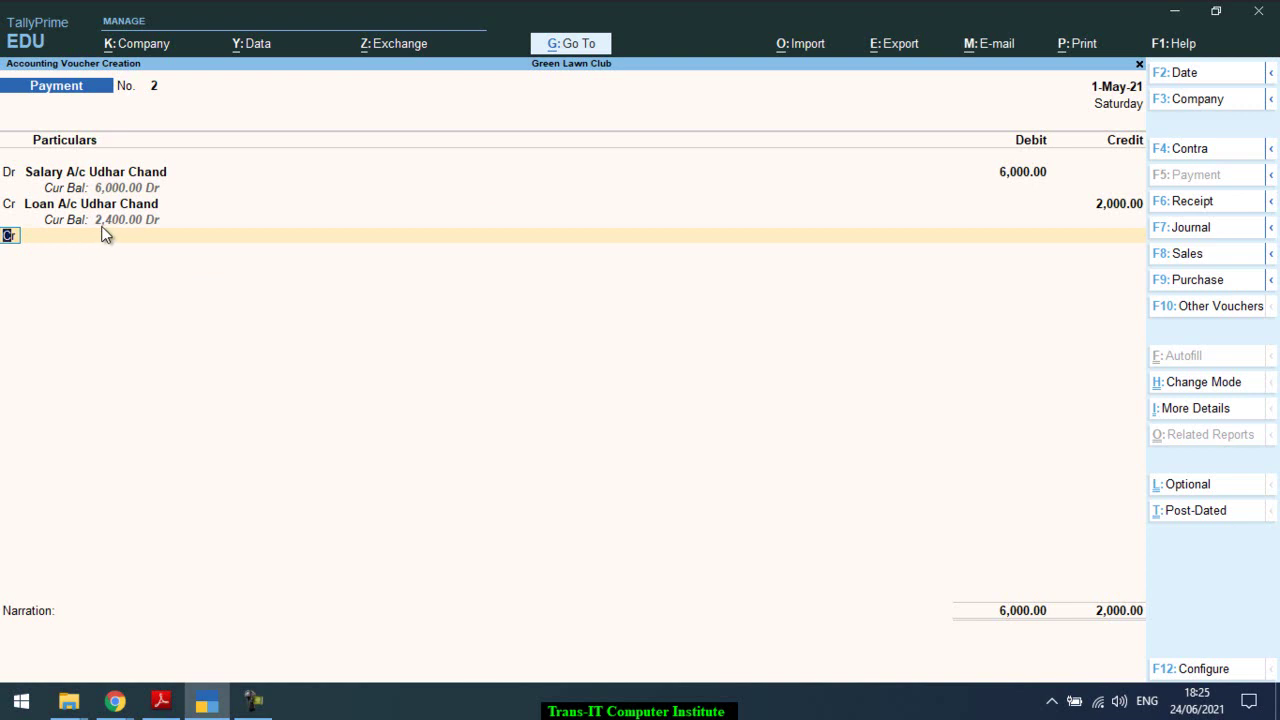
# Step: Credit Cash with the remaining 4,000.00 and save the payment voucher without a narration
pyautogui.press('Return')
pyautogui.write('Ca')
pyautogui.press('Return')
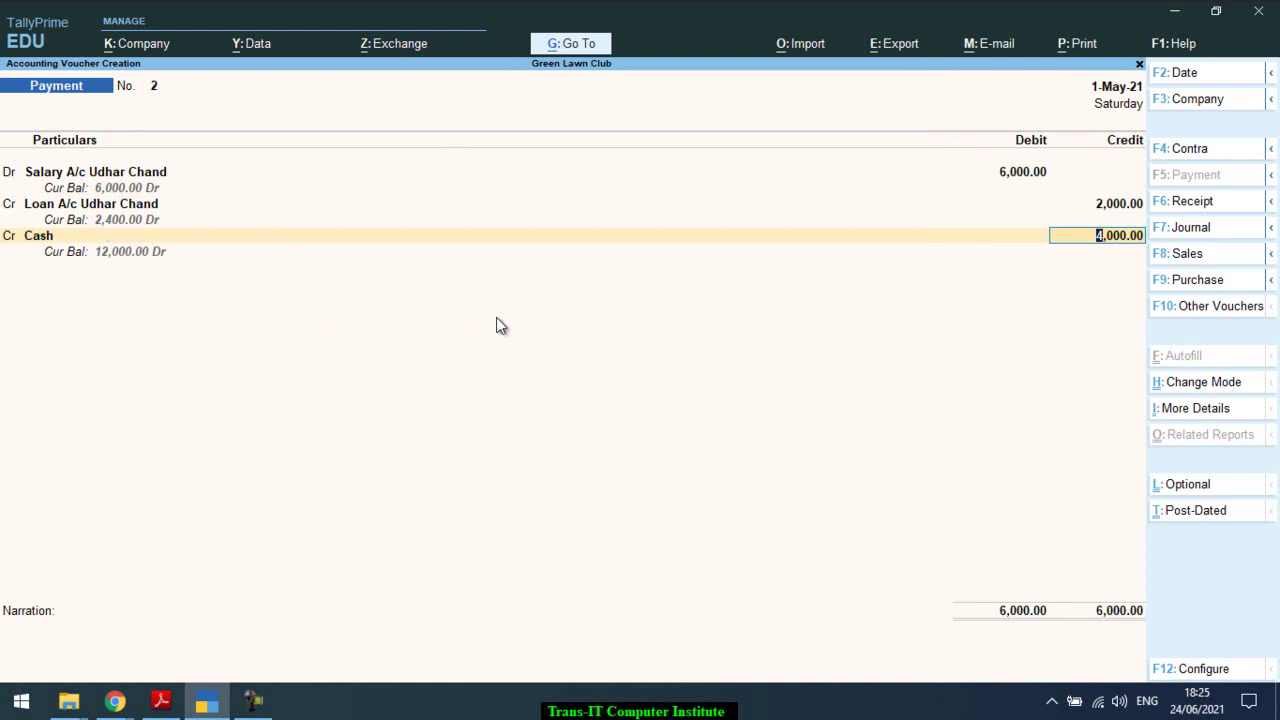
pyautogui.click(86, 184)
pyautogui.press('Return')
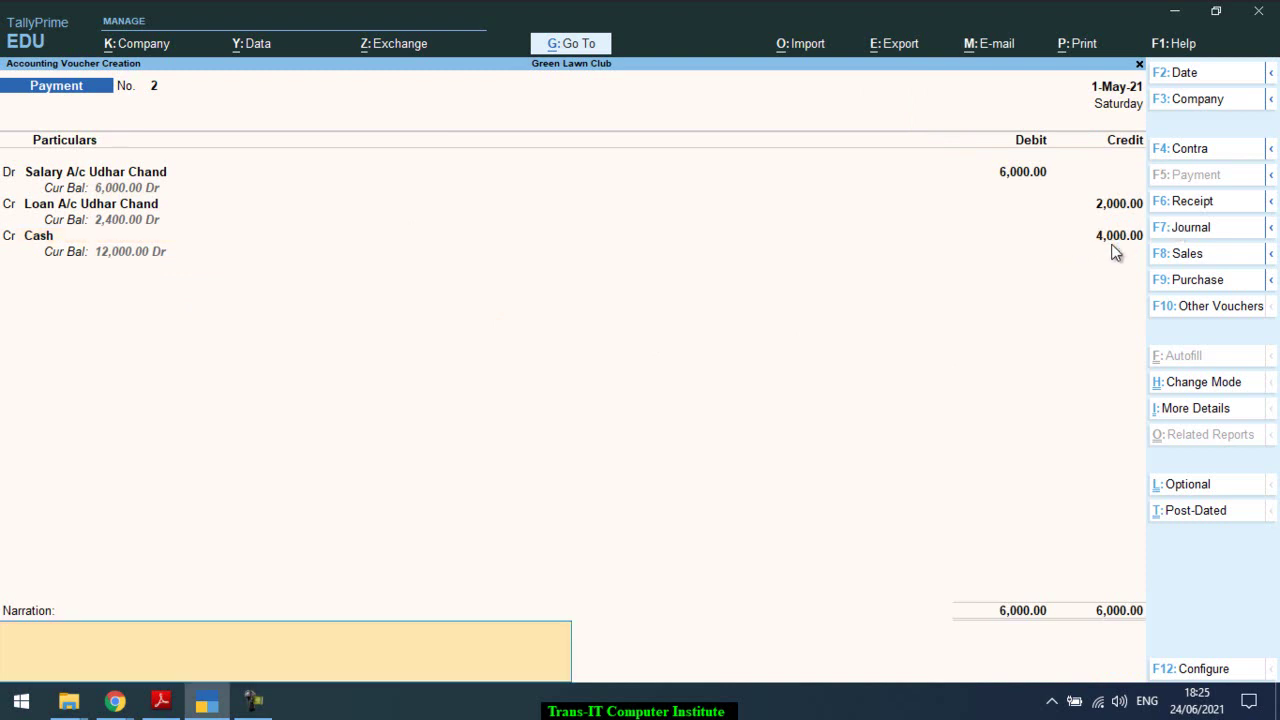
pyautogui.press('Return')
pyautogui.press('Return')
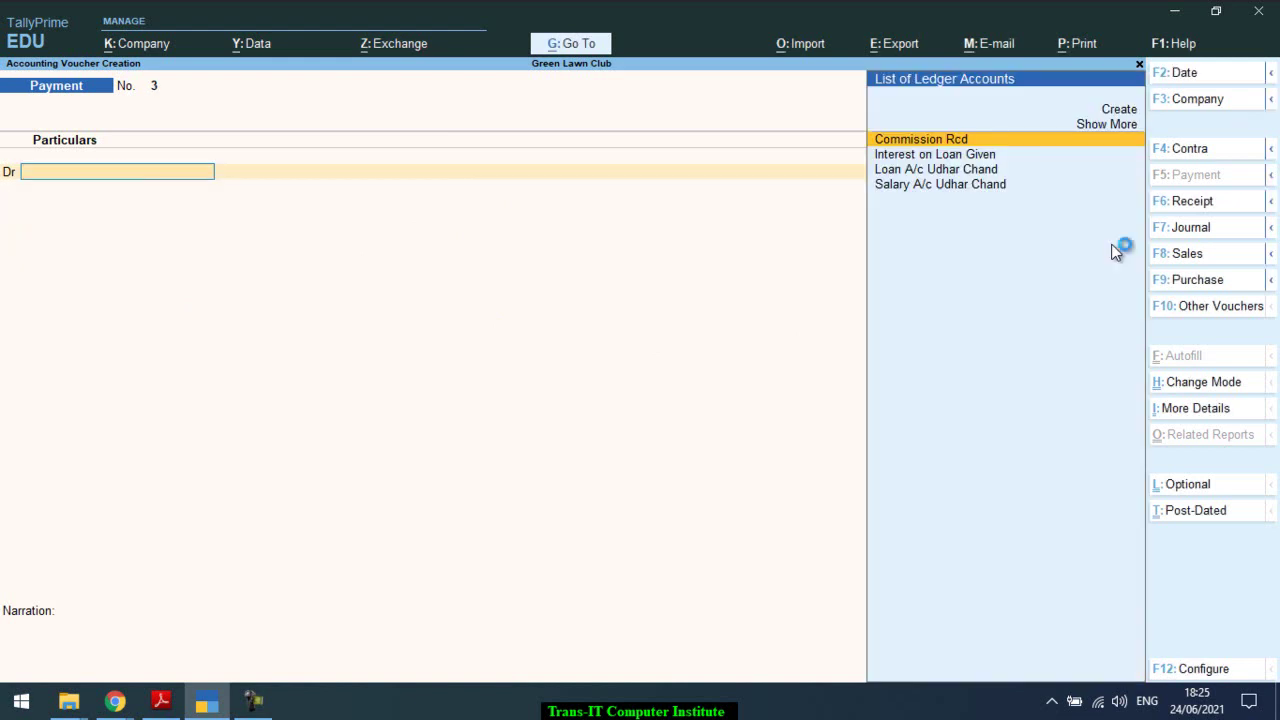
# Step: Read Entry No. 5 in volume 3.pdf from the posting instructions through the voucher in Figure 151
pyautogui.hotkey('alt', 'Tab')
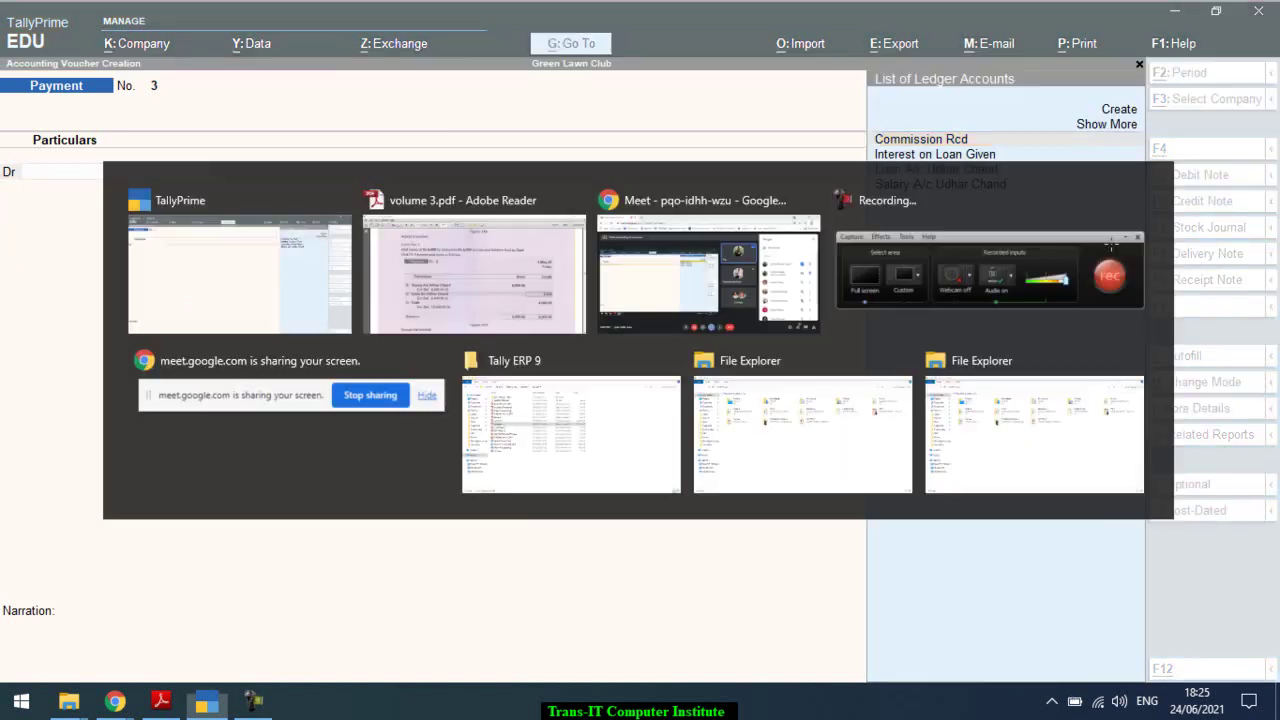
pyautogui.scroll(-5, 1111, 244)
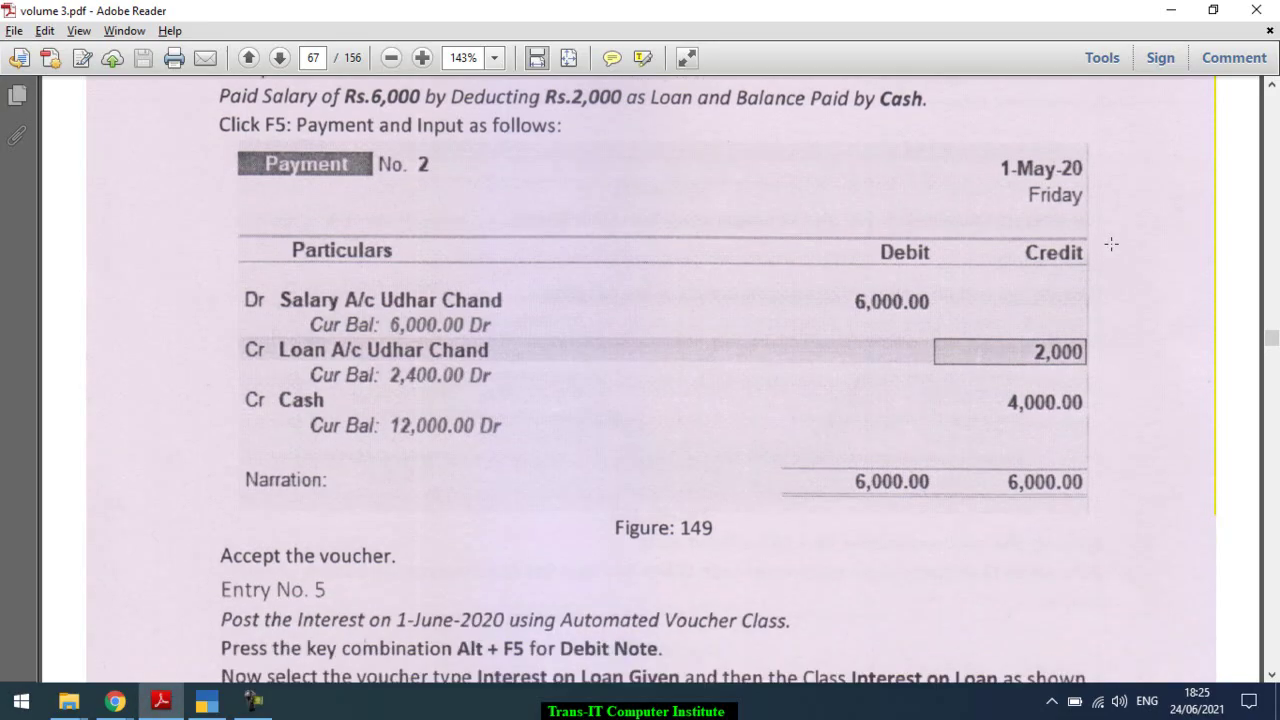
pyautogui.scroll(-2, 1111, 244)
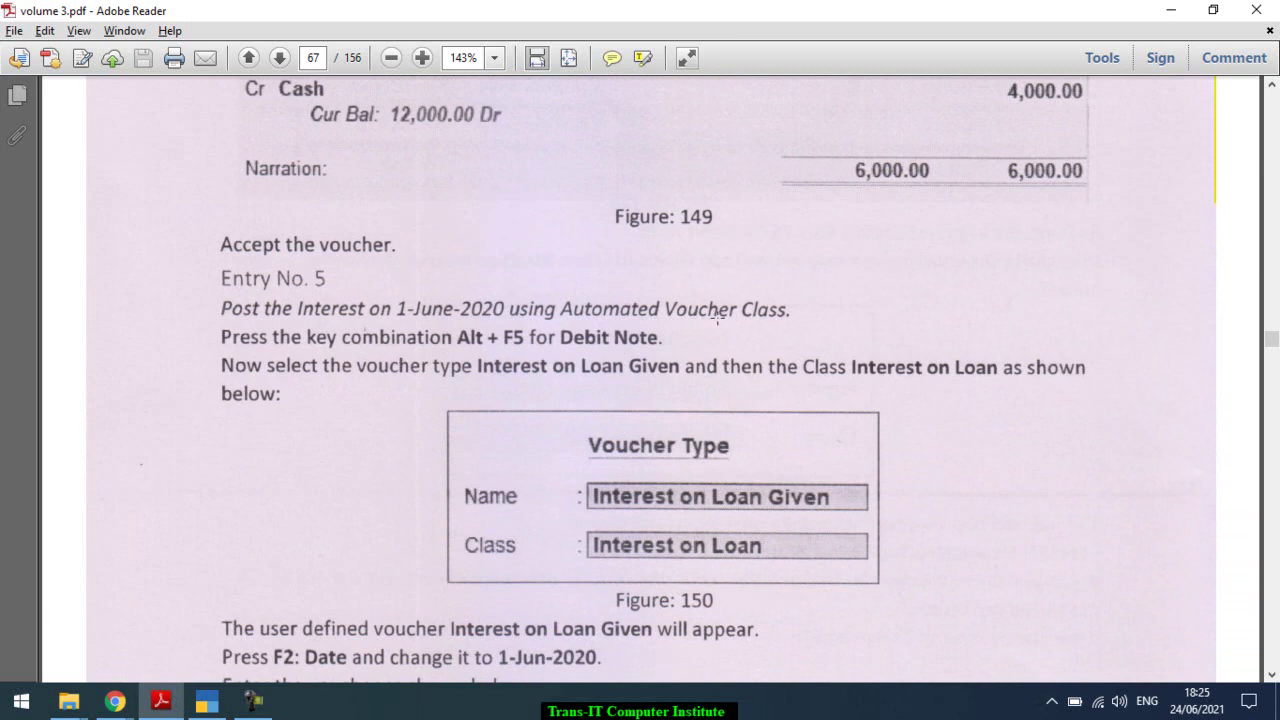
pyautogui.scroll(-8, 717, 318)
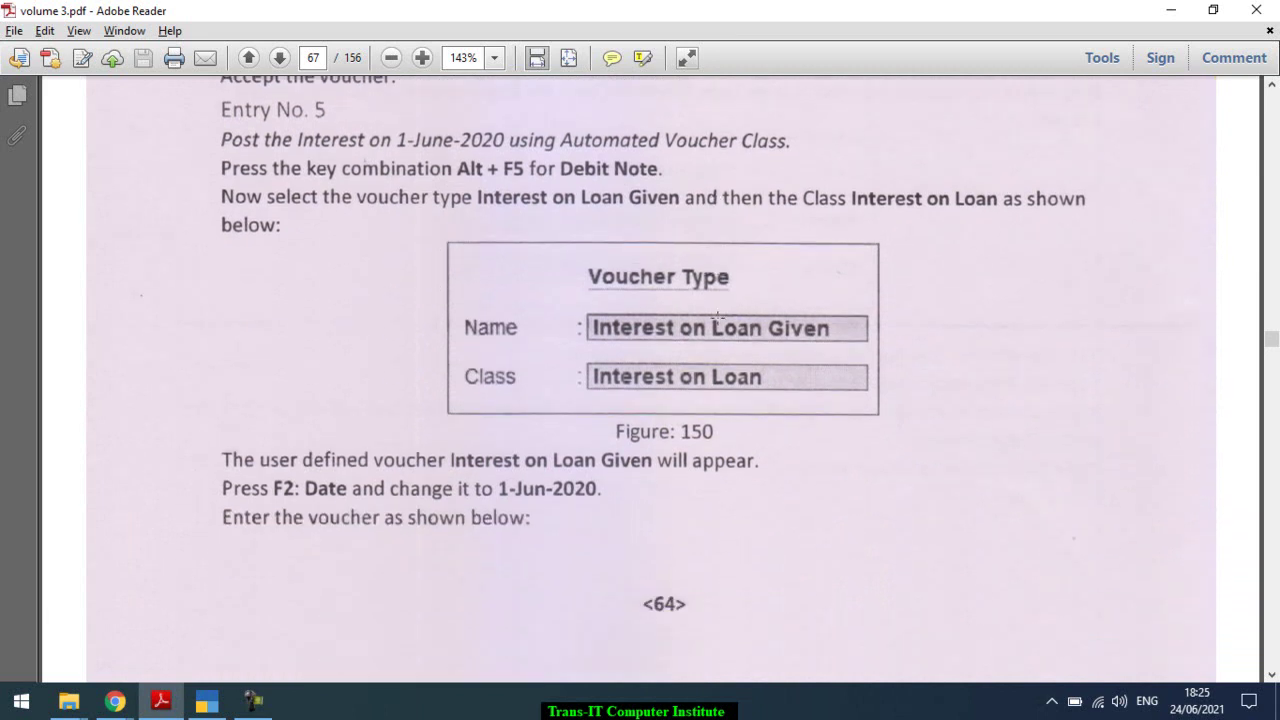
pyautogui.scroll(-11, 717, 318)
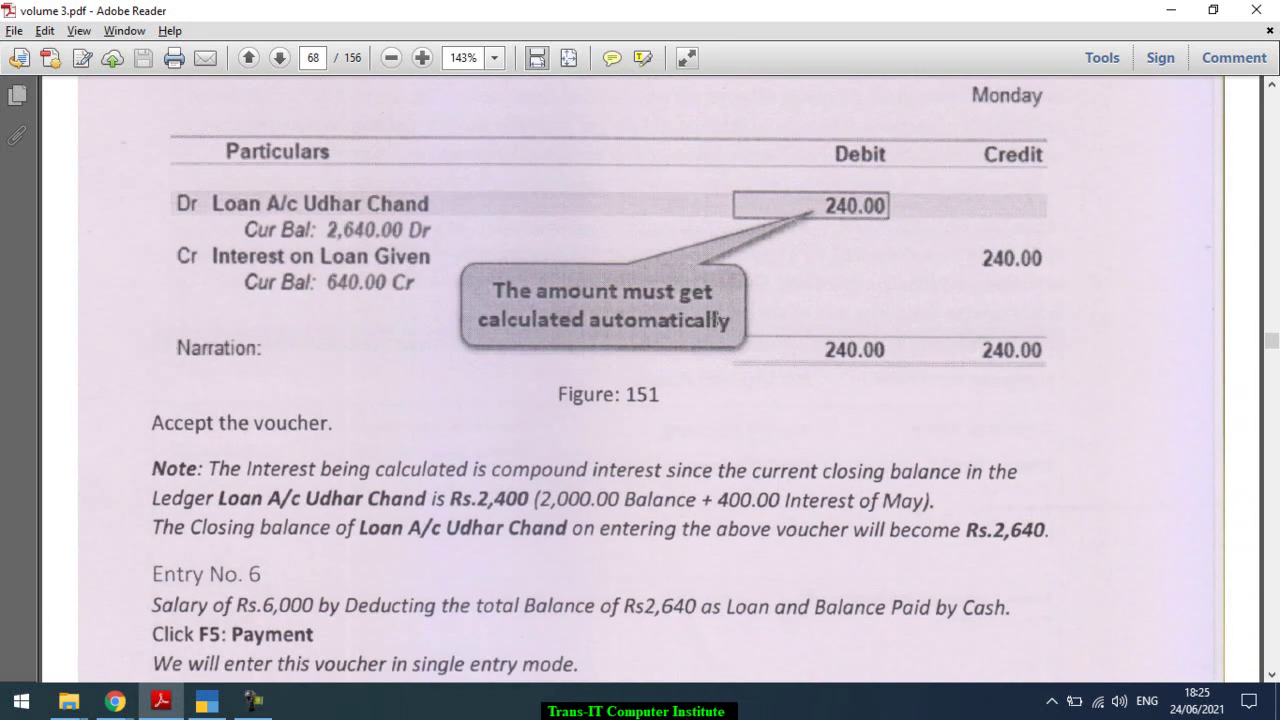
pyautogui.hotkey('alt', 'Tab')
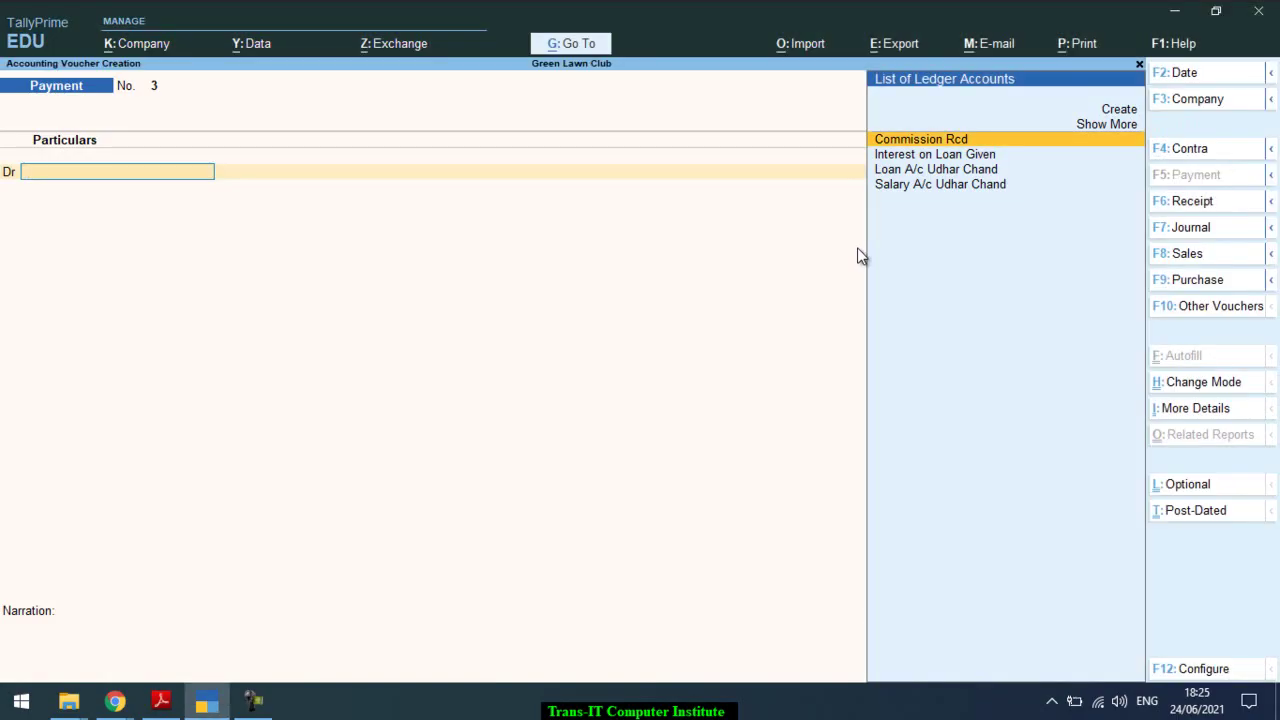
# Step: Leave the blank payment voucher and open the Interest Receivable report for Green Lawn Club
pyautogui.press('Escape')
pyautogui.press('Down')
pyautogui.press('Down')
pyautogui.press('Down')
pyautogui.press('Down')
pyautogui.press('Down')
pyautogui.press('Down')
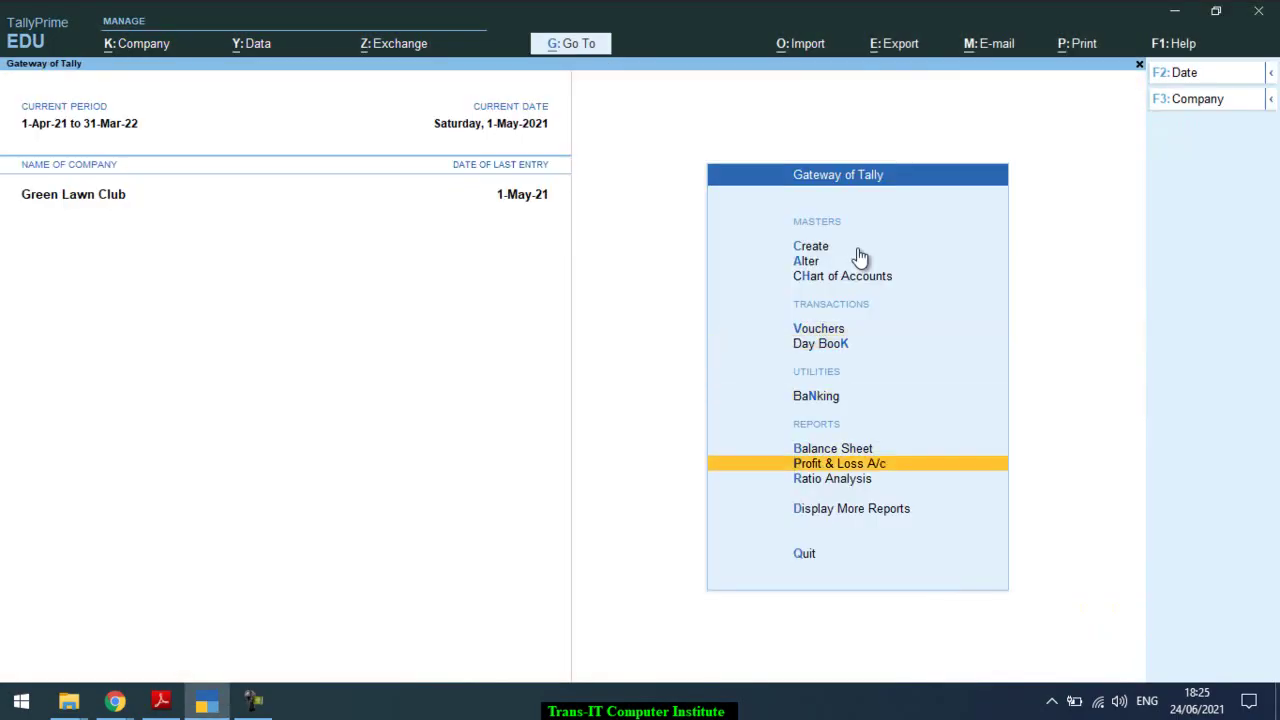
pyautogui.press('Return')
pyautogui.press('Down')
pyautogui.press('Down')
pyautogui.press('Down')
pyautogui.press('Down')
pyautogui.press('Down')
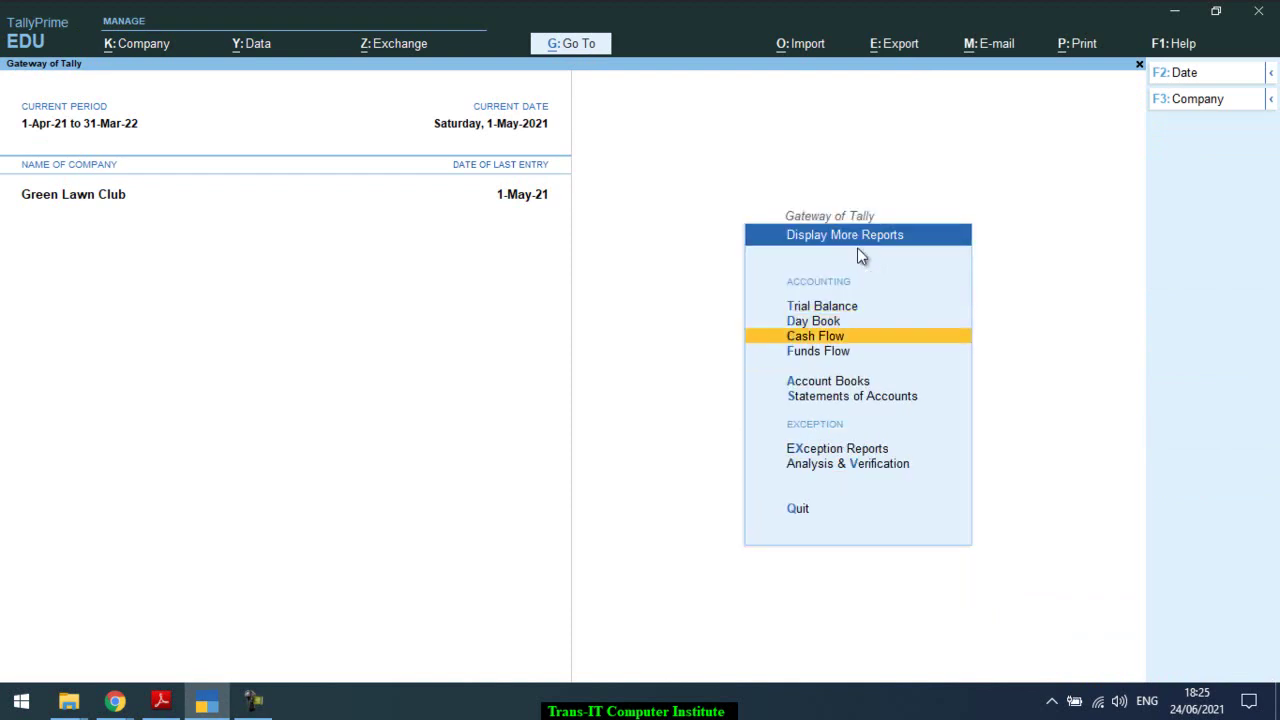
pyautogui.press('Return')
pyautogui.press('Down')
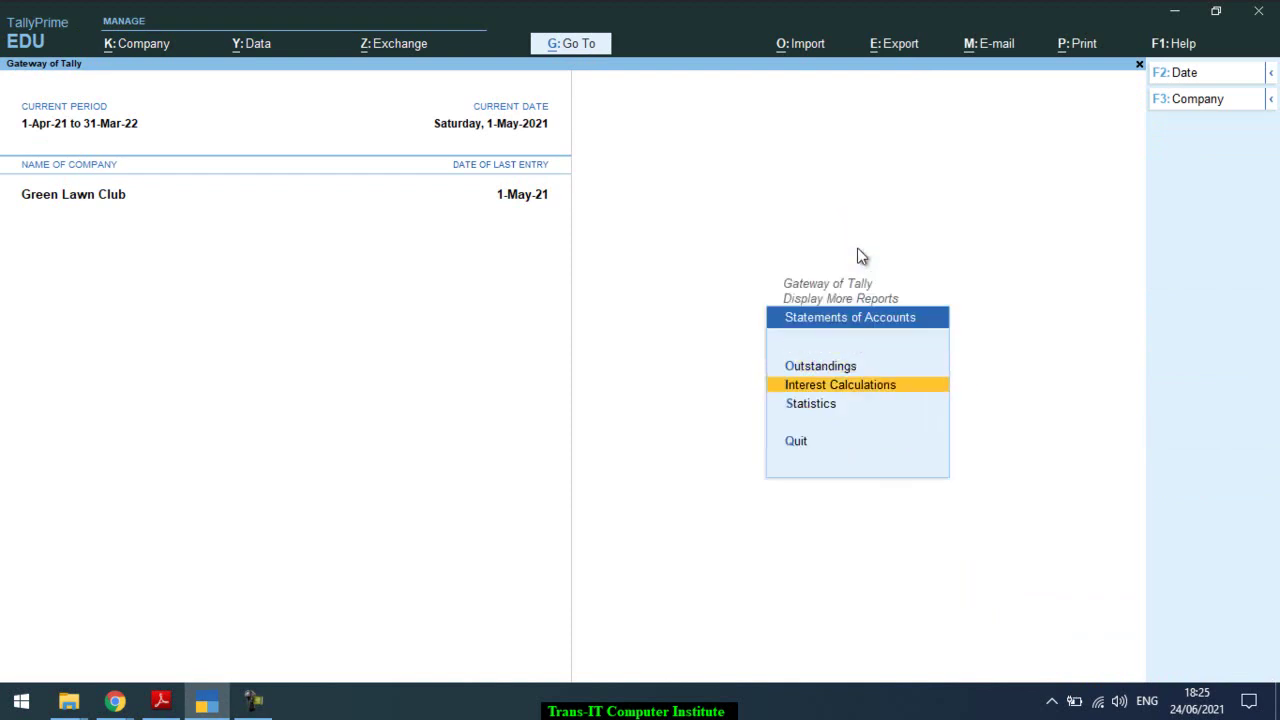
pyautogui.press('Return')
pyautogui.press('Down')
pyautogui.press('Up')
pyautogui.press('Return')
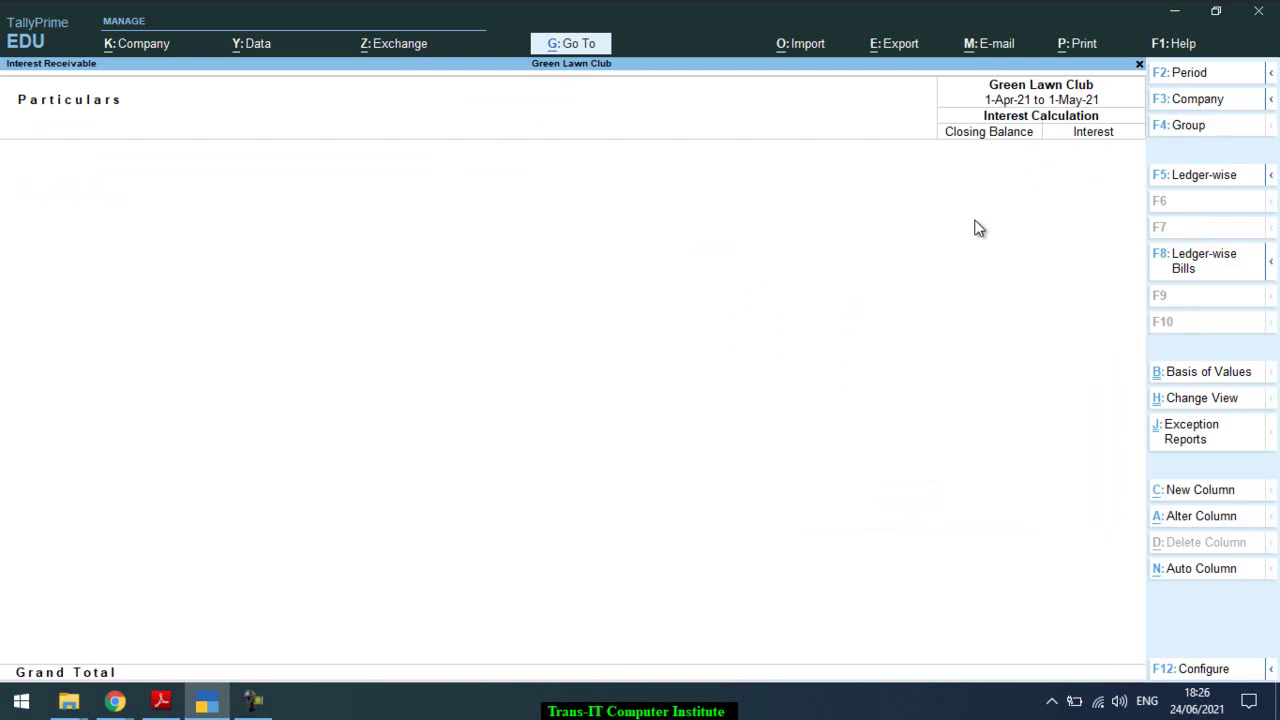
# Step: Set the Interest Receivable report period from 1-5-2021 to 1/6 and expand it to the detailed view
pyautogui.press('F2')
pyautogui.write('1/5')
pyautogui.press('Return')
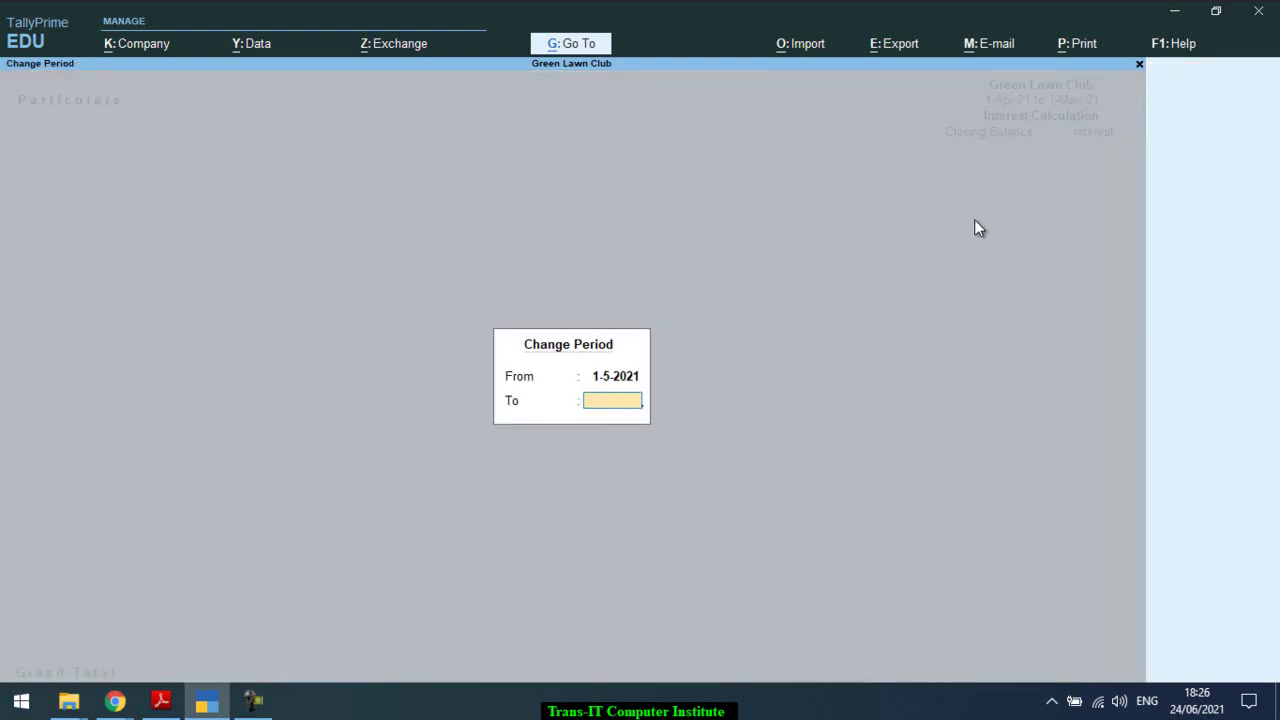
pyautogui.write('1/6')
pyautogui.press('Return')
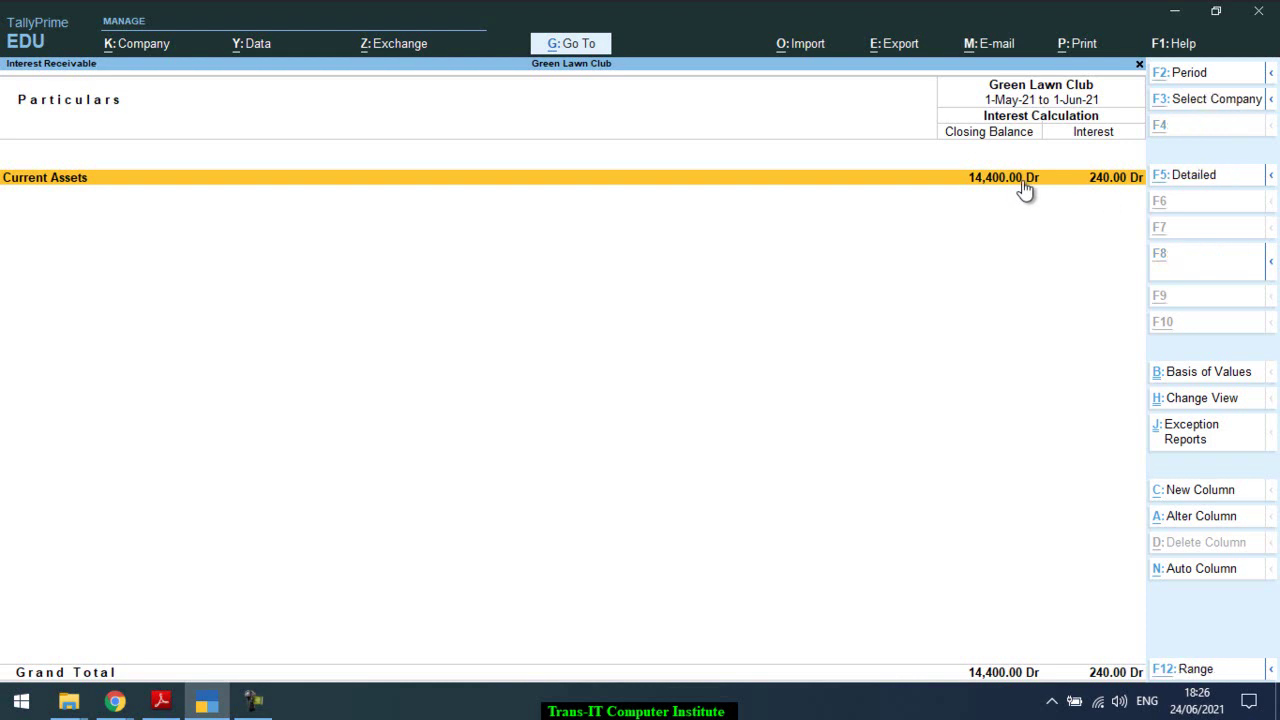
pyautogui.hotkey('alt', 'F5')
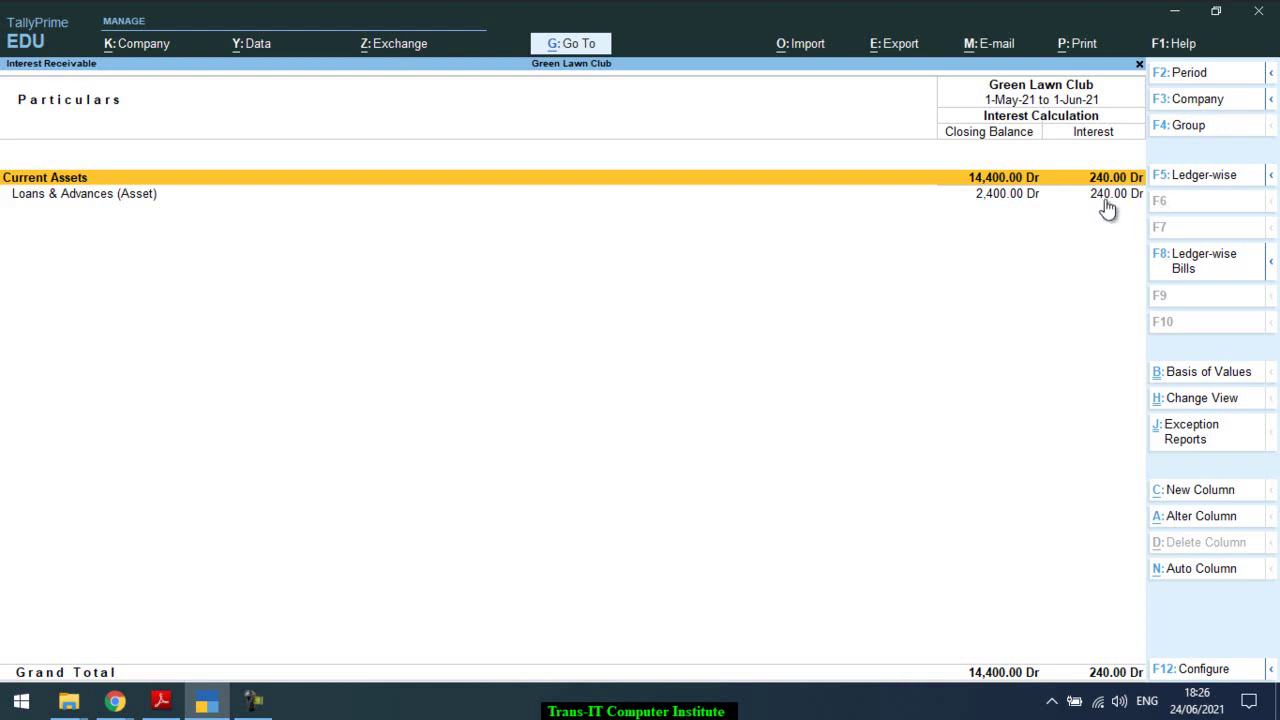
# Step: Compare the reported interest with the voucher in Figure 151 and read the compound interest note in volume 3.pdf
pyautogui.hotkey('alt', 'Tab')
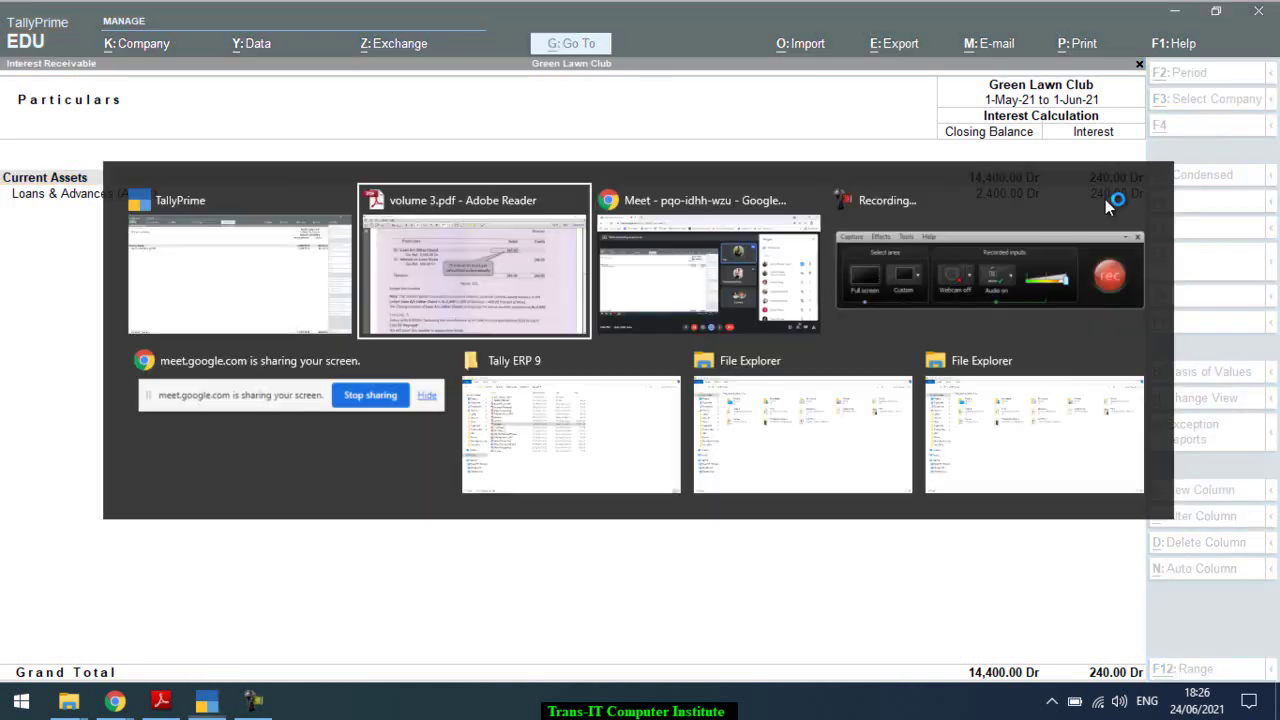
pyautogui.scroll(-6, 1105, 199)
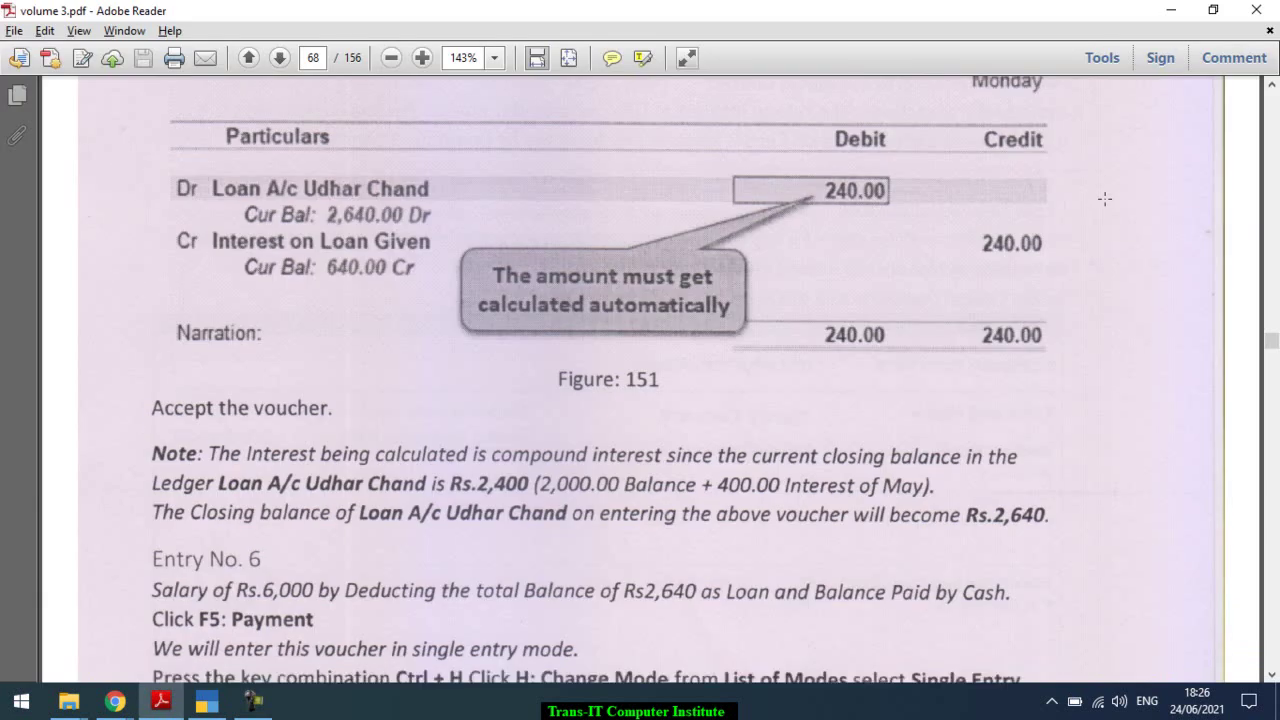
pyautogui.scroll(-2, 1105, 199)
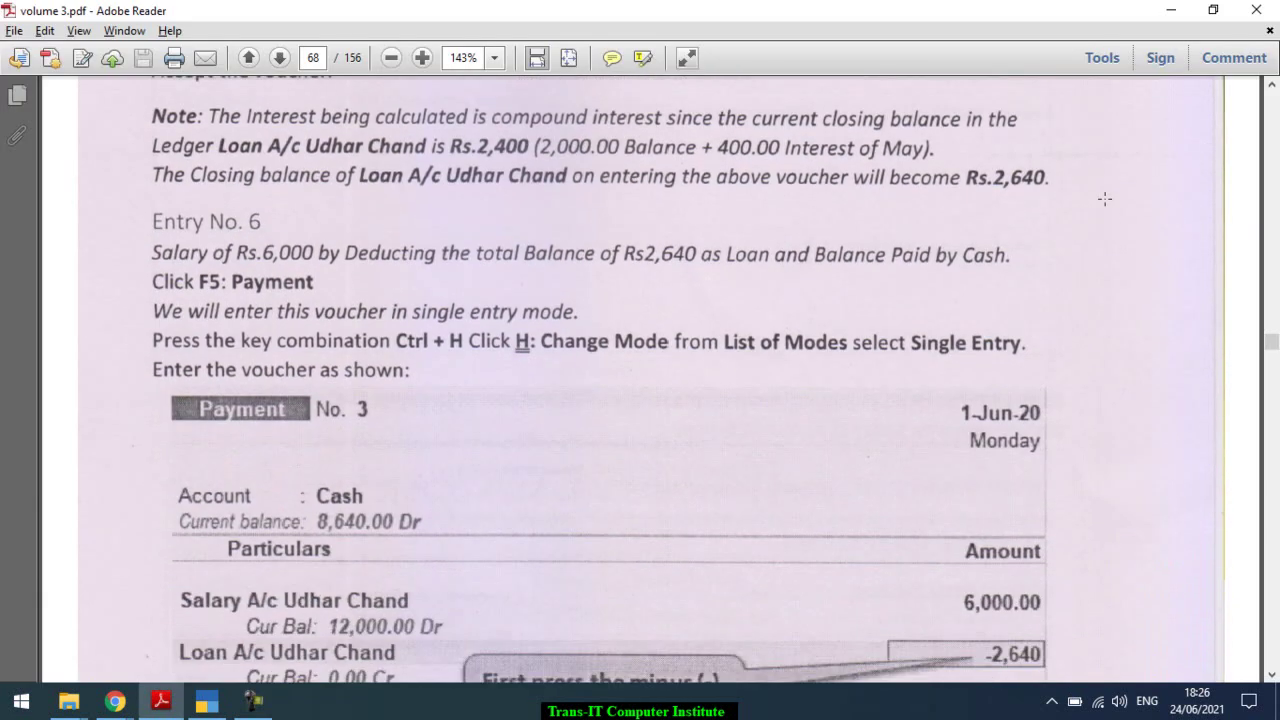
pyautogui.scroll(10, 1105, 199)
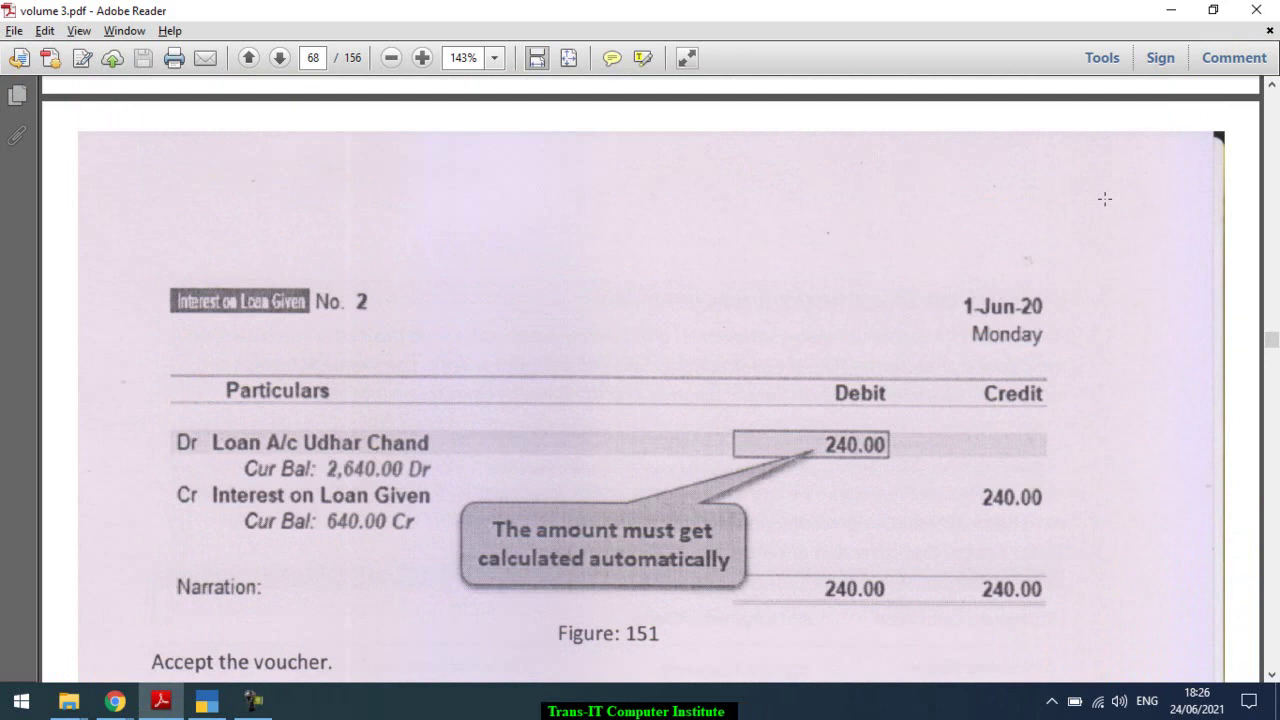
pyautogui.scroll(-3, 1105, 199)
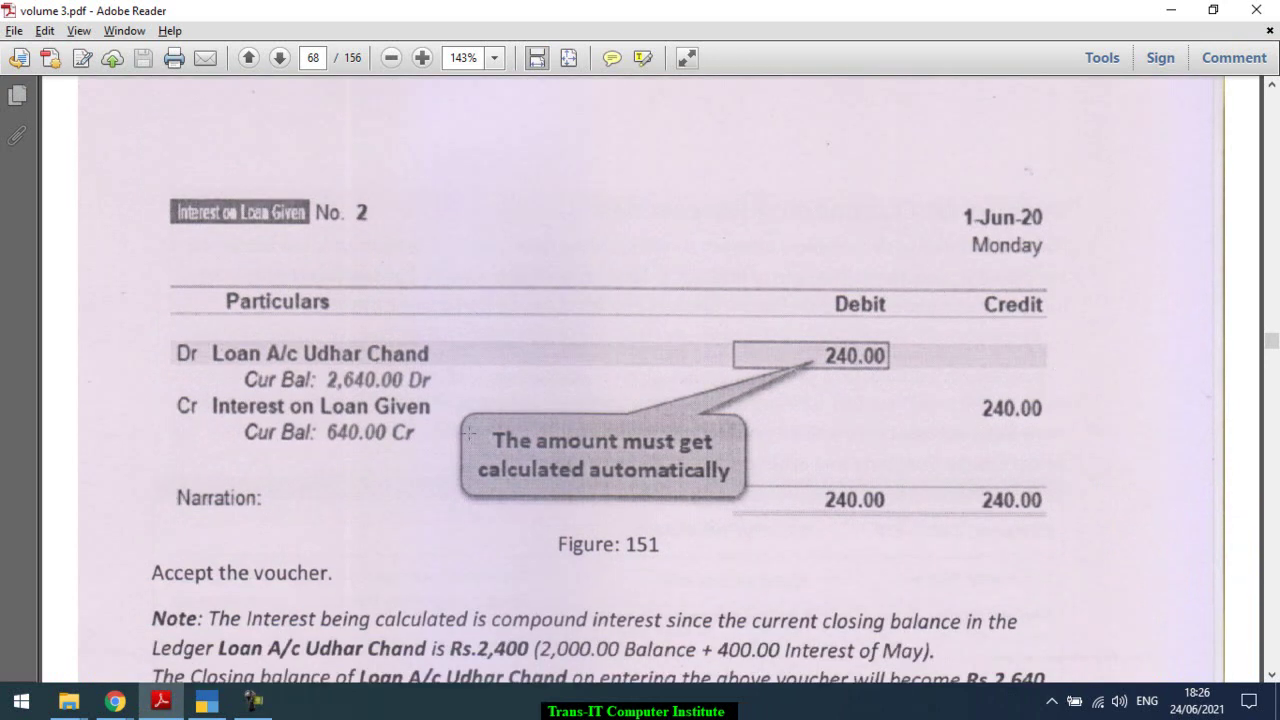
# Step: Switch back to TallyPrime, leave the Interest Receivable report and start a new accounting voucher
pyautogui.hotkey('alt', 'Tab')
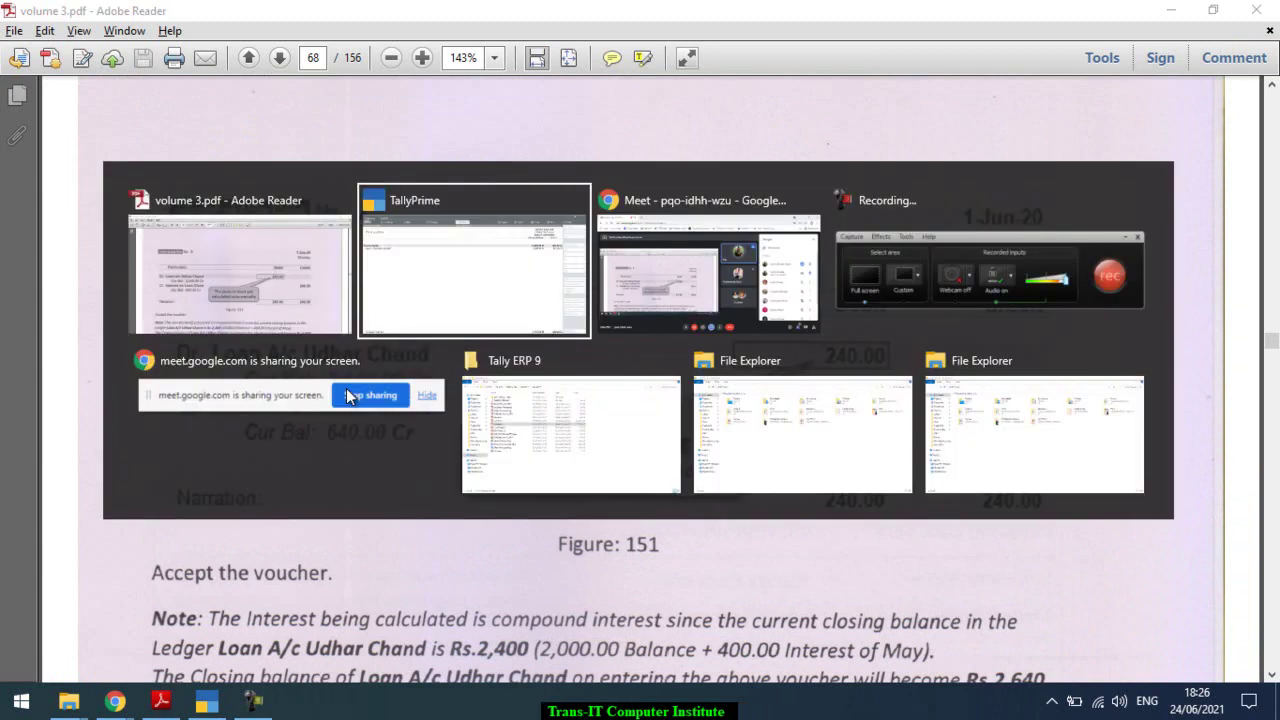
pyautogui.press('Escape')
pyautogui.press('Escape')
pyautogui.press('Escape')
pyautogui.press('Escape')
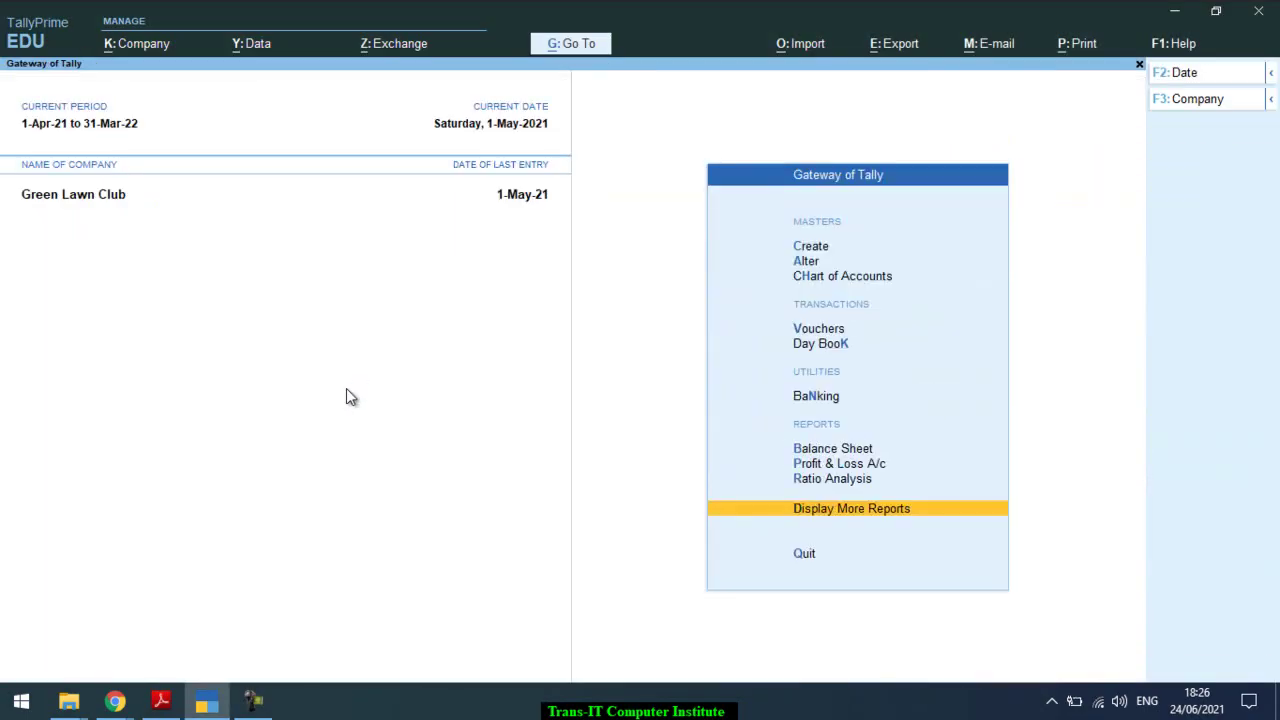
pyautogui.press('v')
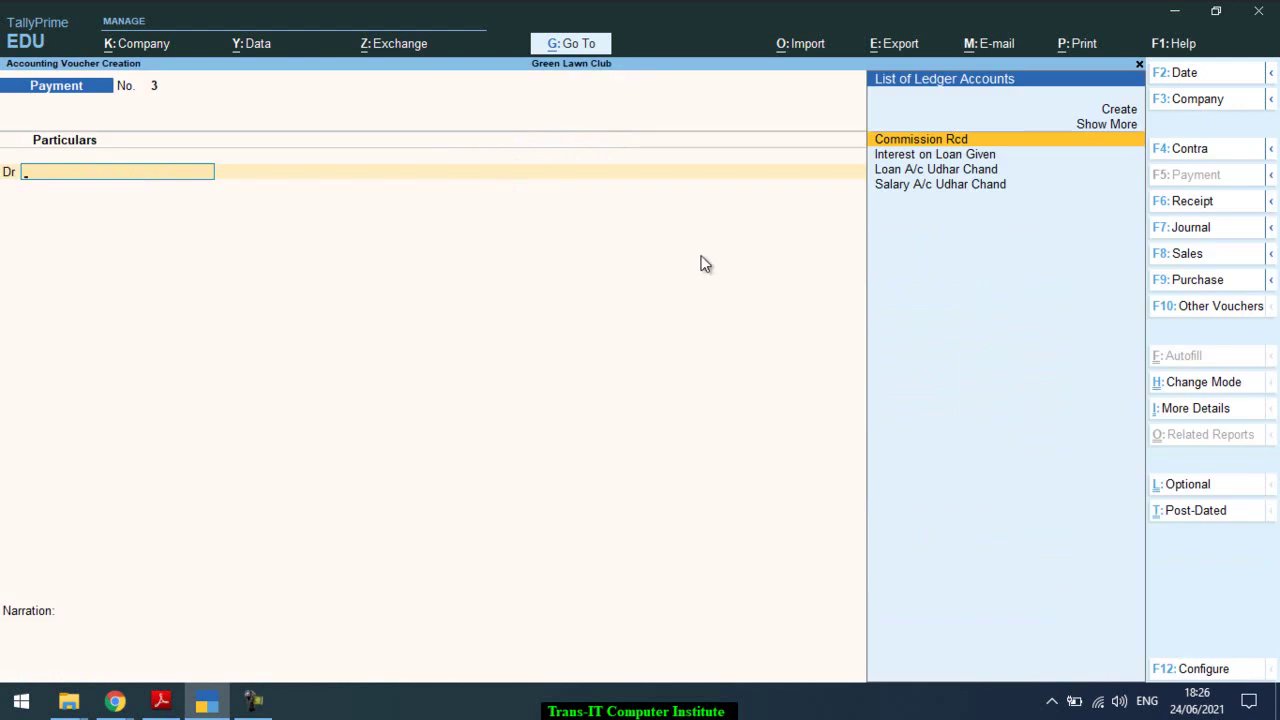
# Step: Change the voucher to the debit note type Interest on Loan Given with the voucher class Interest on Loan
pyautogui.click(1270, 175)
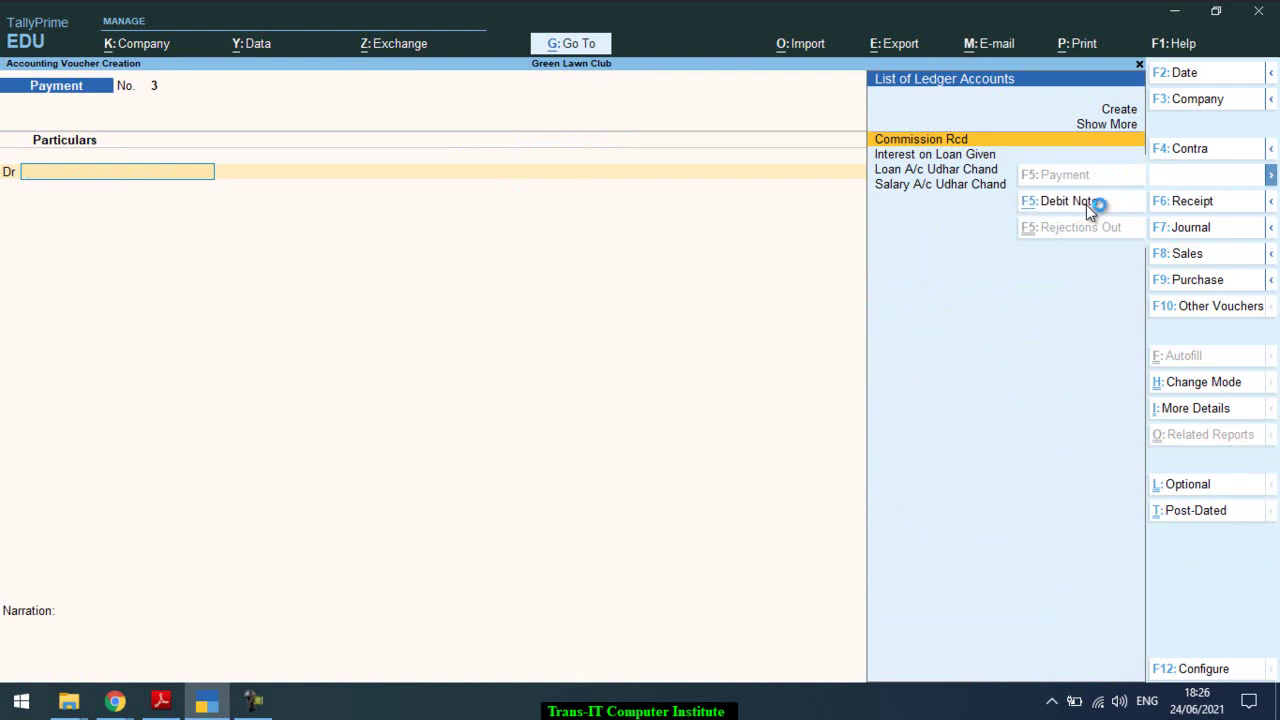
pyautogui.click(1086, 205)
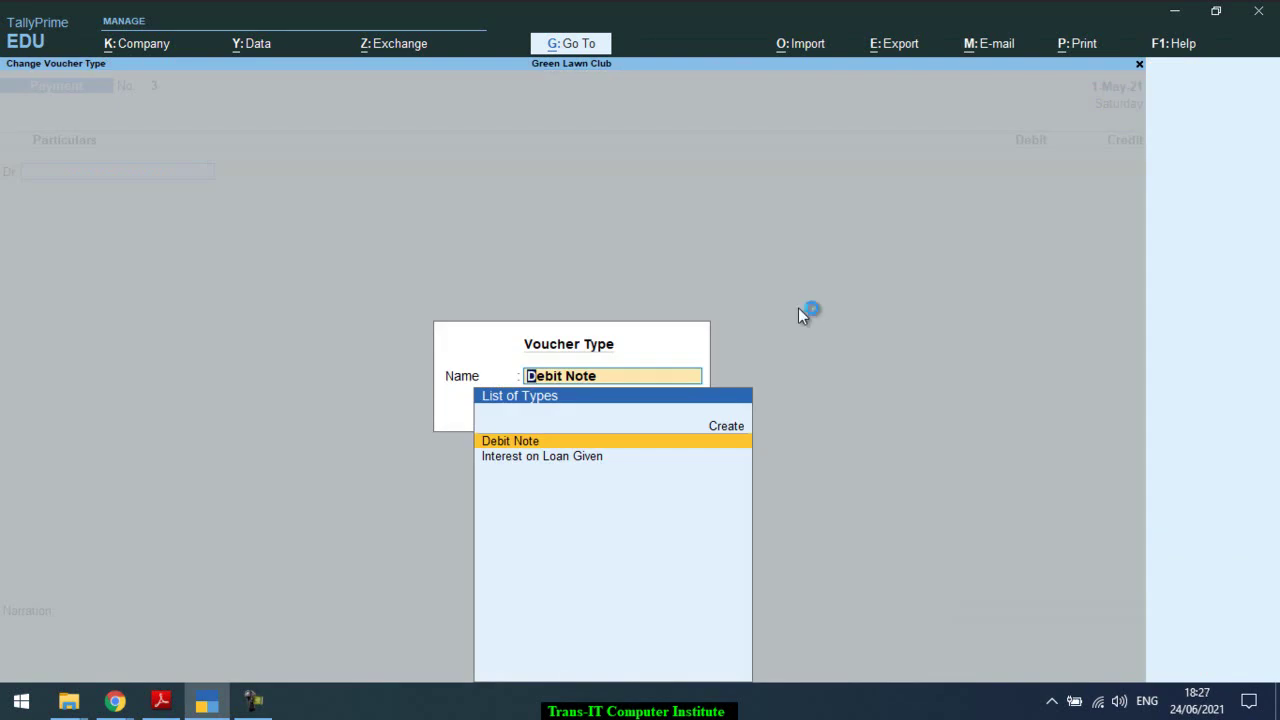
pyautogui.press('Down')
pyautogui.press('Return')
pyautogui.press('Down')
pyautogui.press('Return')
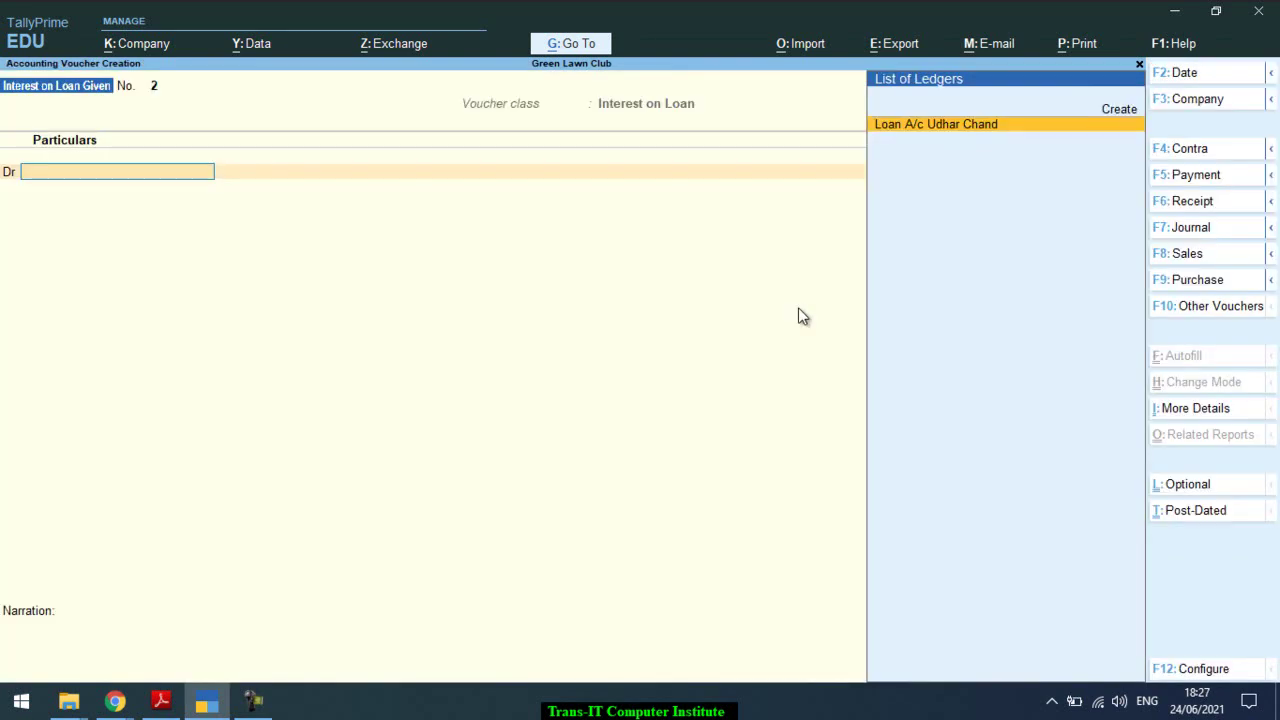
# Step: Debit the employee's loan account with 240 in the Interest on Loan Given voucher
pyautogui.press('Return')
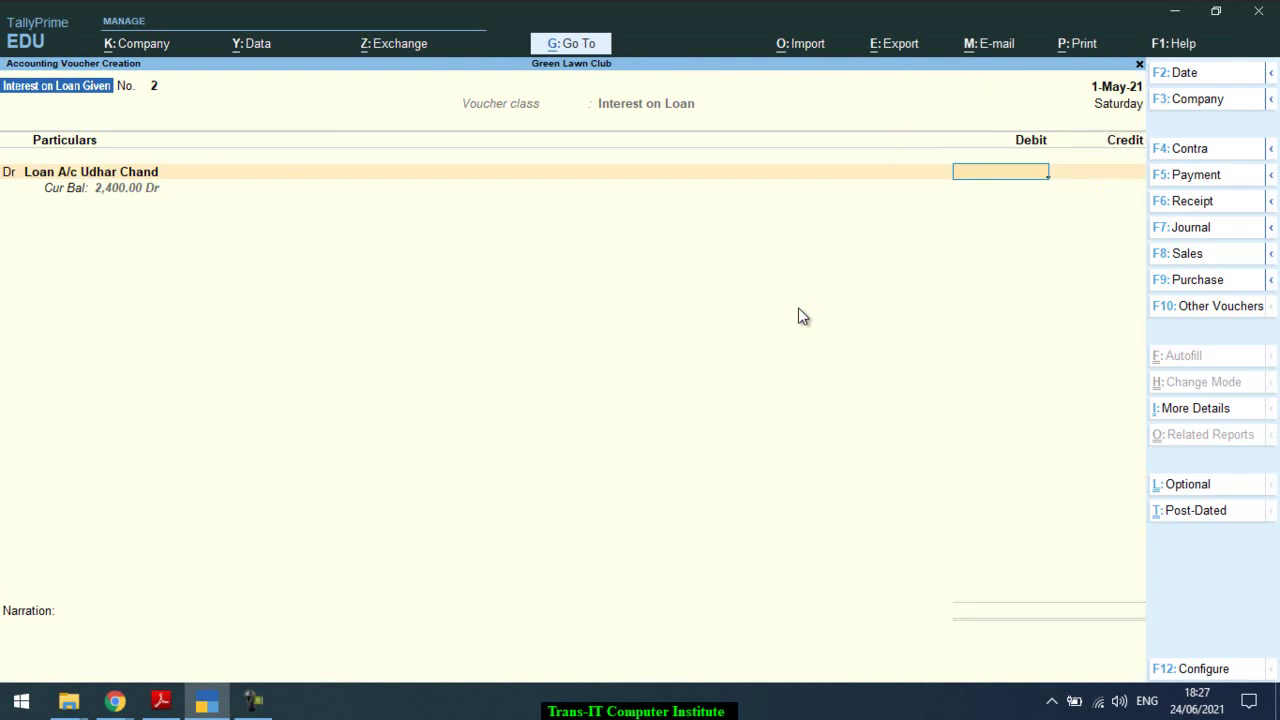
pyautogui.write('240')
pyautogui.press('Return')
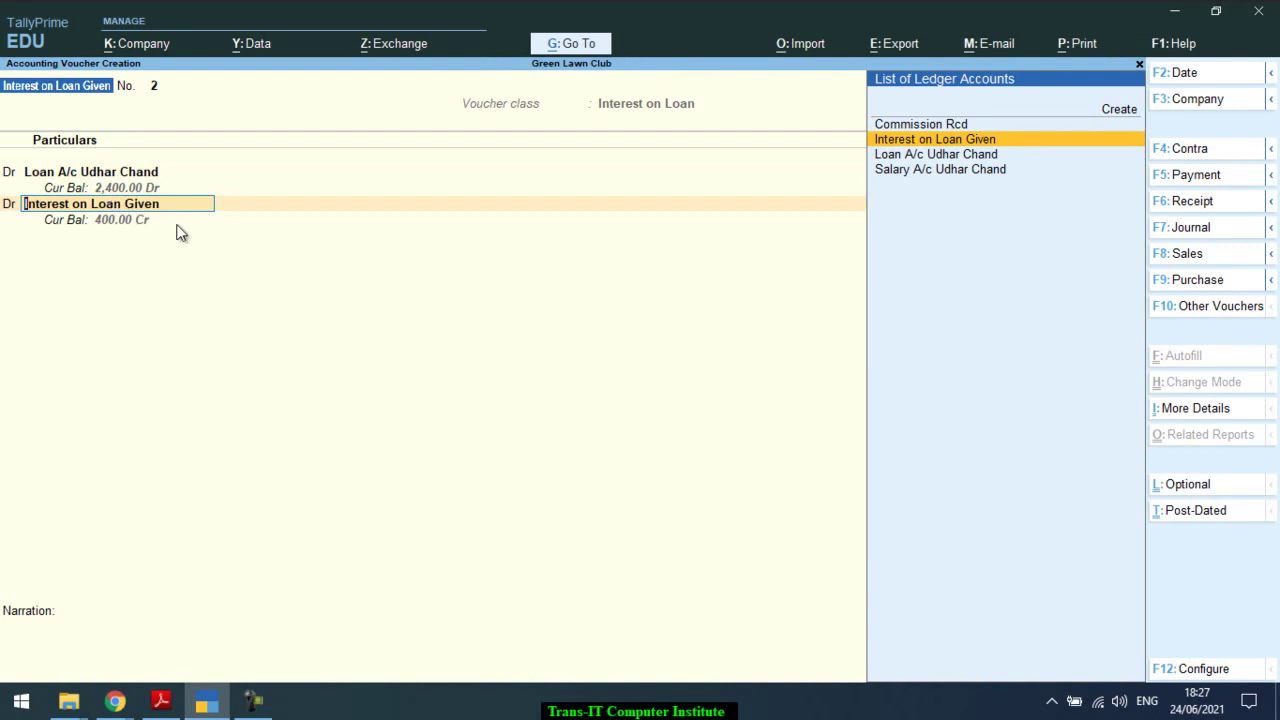
pyautogui.press('Return')
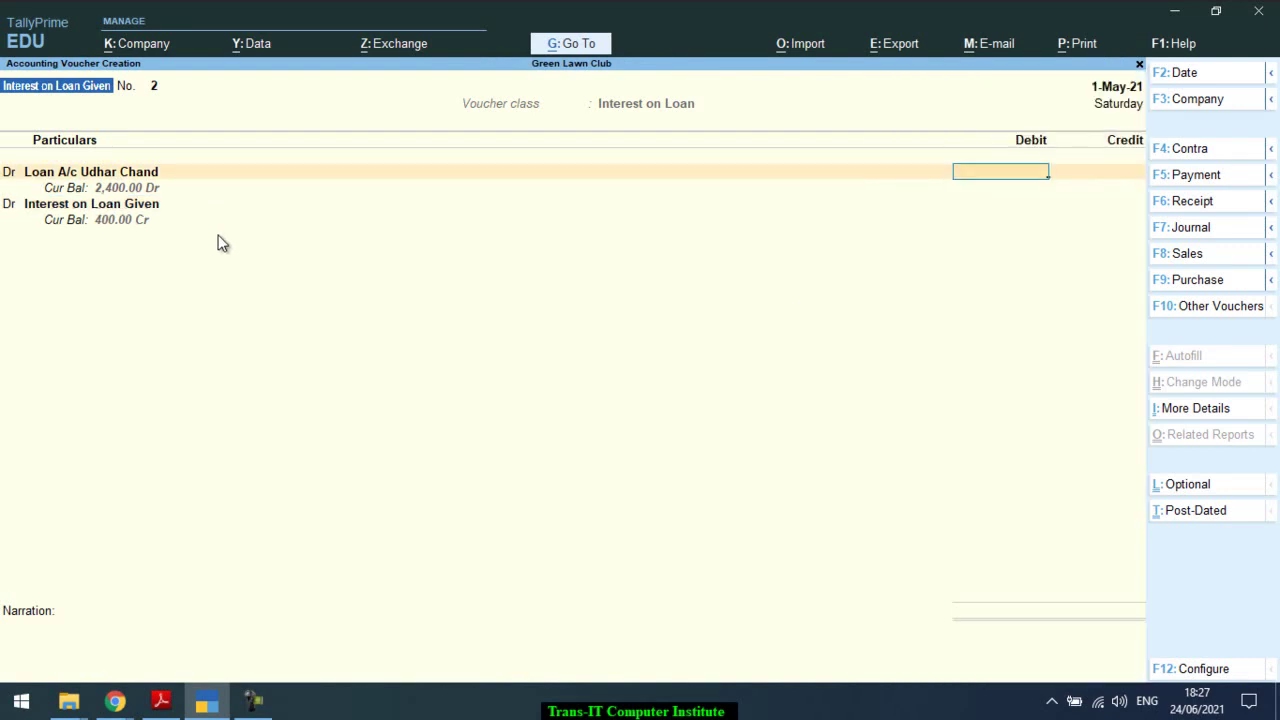
pyautogui.write('240')
pyautogui.press('Return')
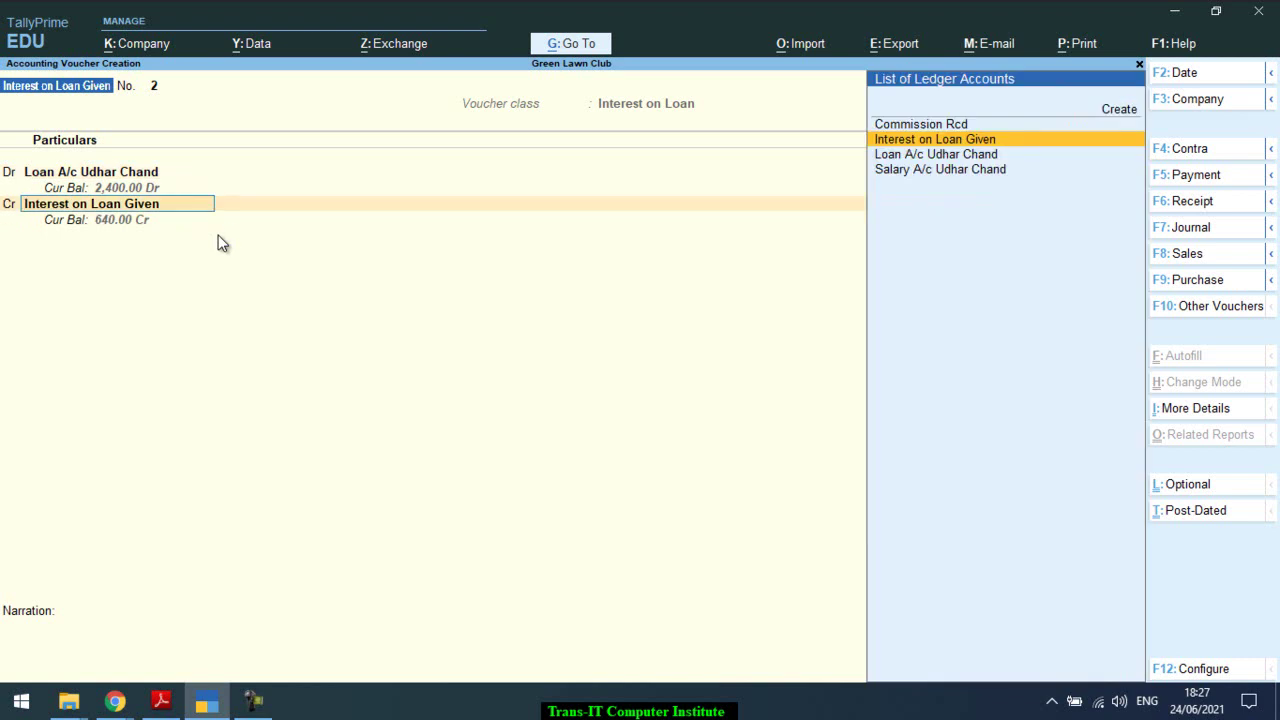
# Step: Compare with Figure 151 in volume 3.pdf and credit Interest on Loan Given with 240.00 in the voucher
pyautogui.hotkey('alt', 'Tab')
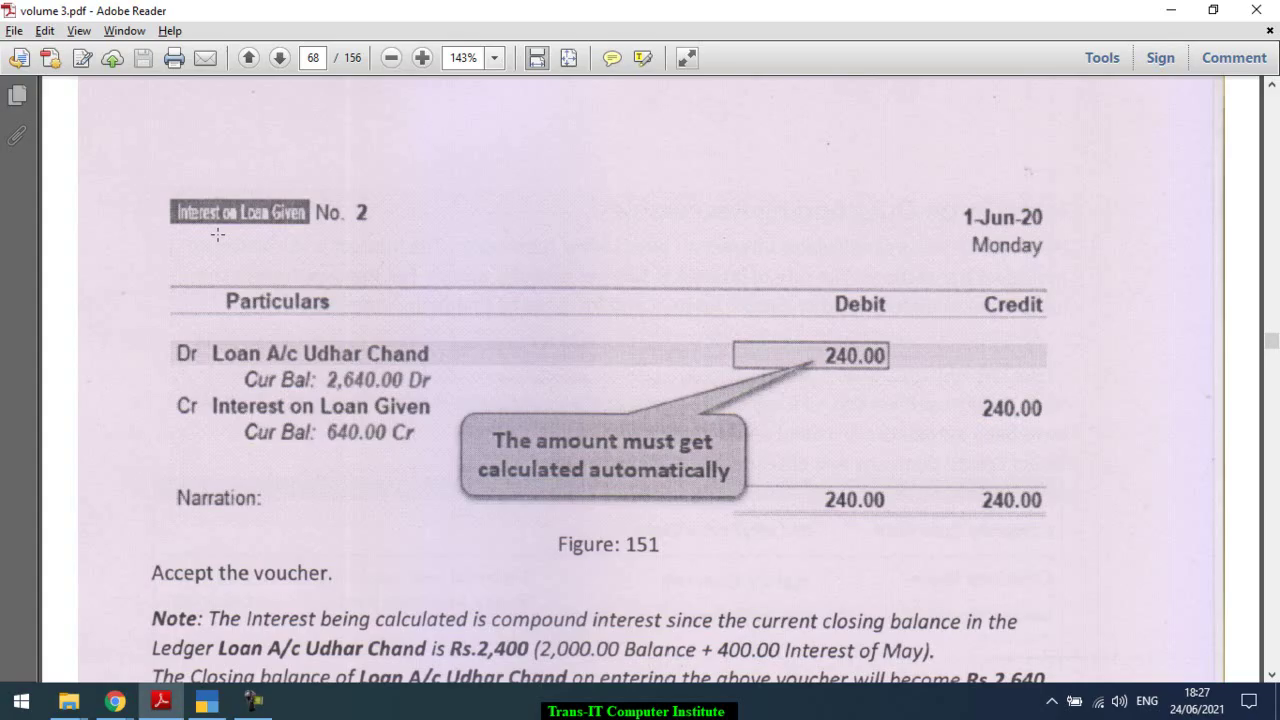
pyautogui.hotkey('alt', 'Tab')
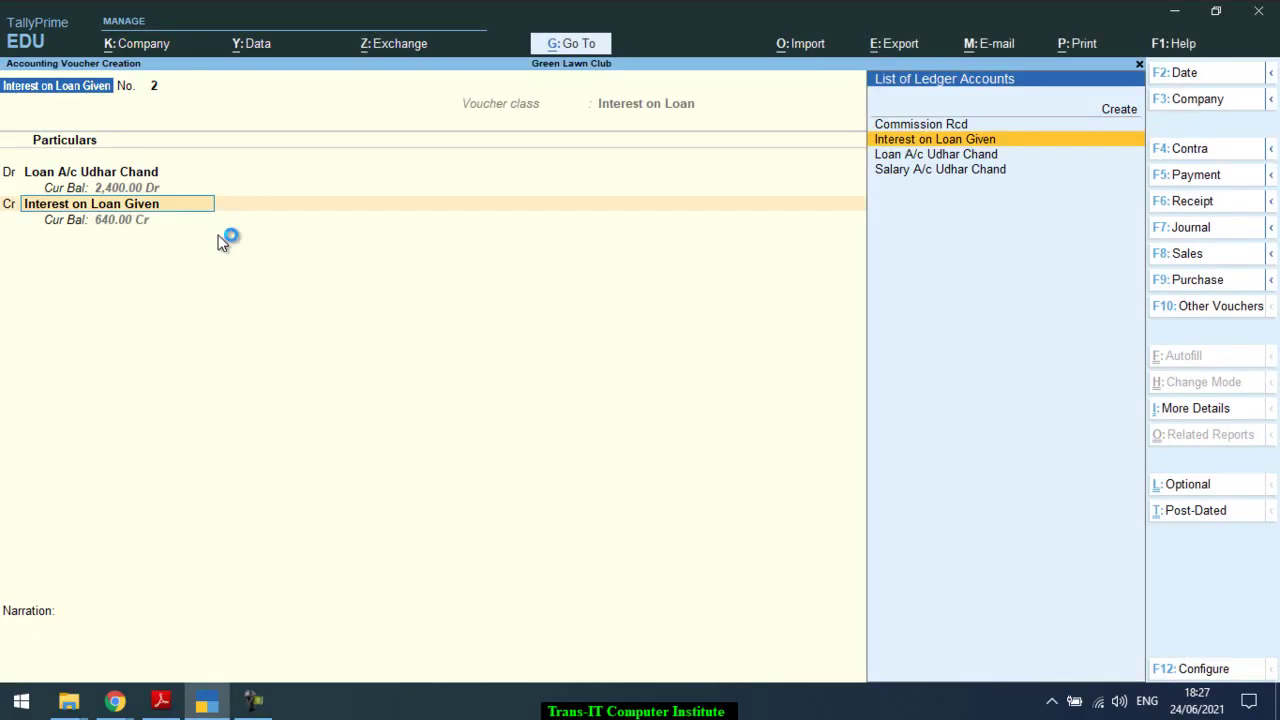
pyautogui.press('Return')
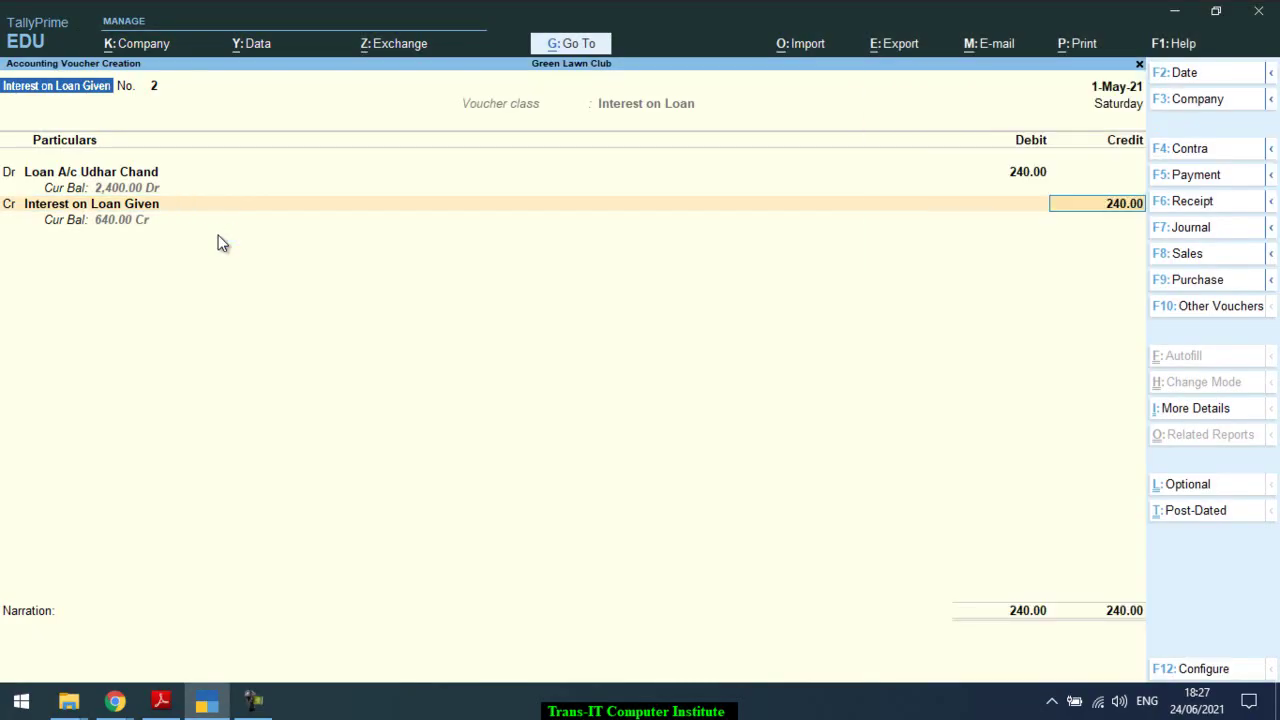
pyautogui.hotkey('alt', 'Tab')
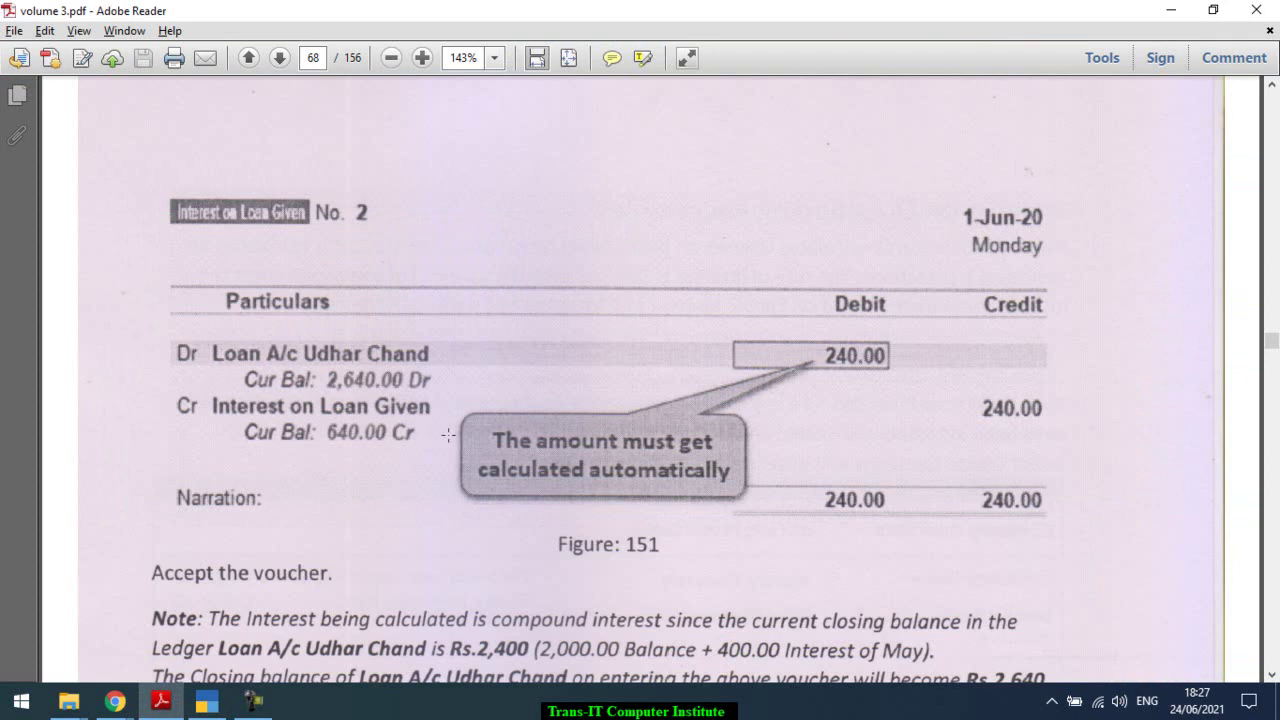
pyautogui.hotkey('alt', 'Tab')
pyautogui.press('Return')
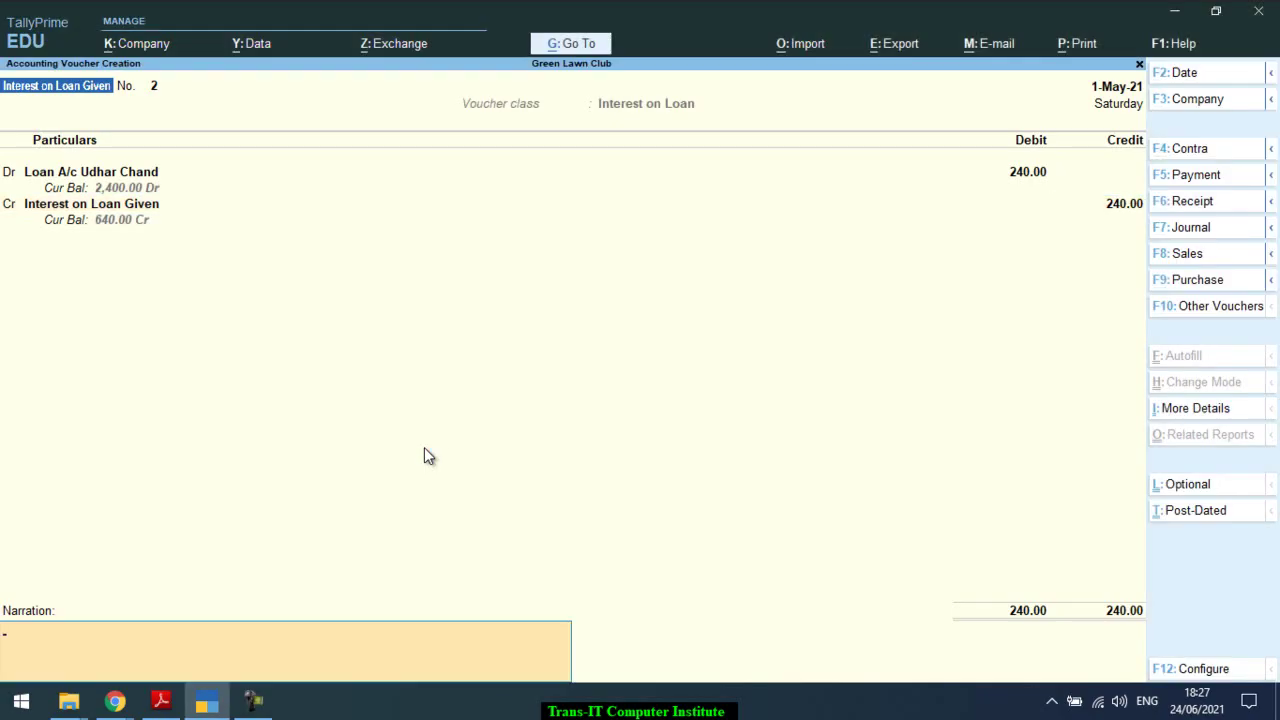
# Step: Change the interest voucher's date to 1-6 and save the voucher without a narration
pyautogui.press('Return')
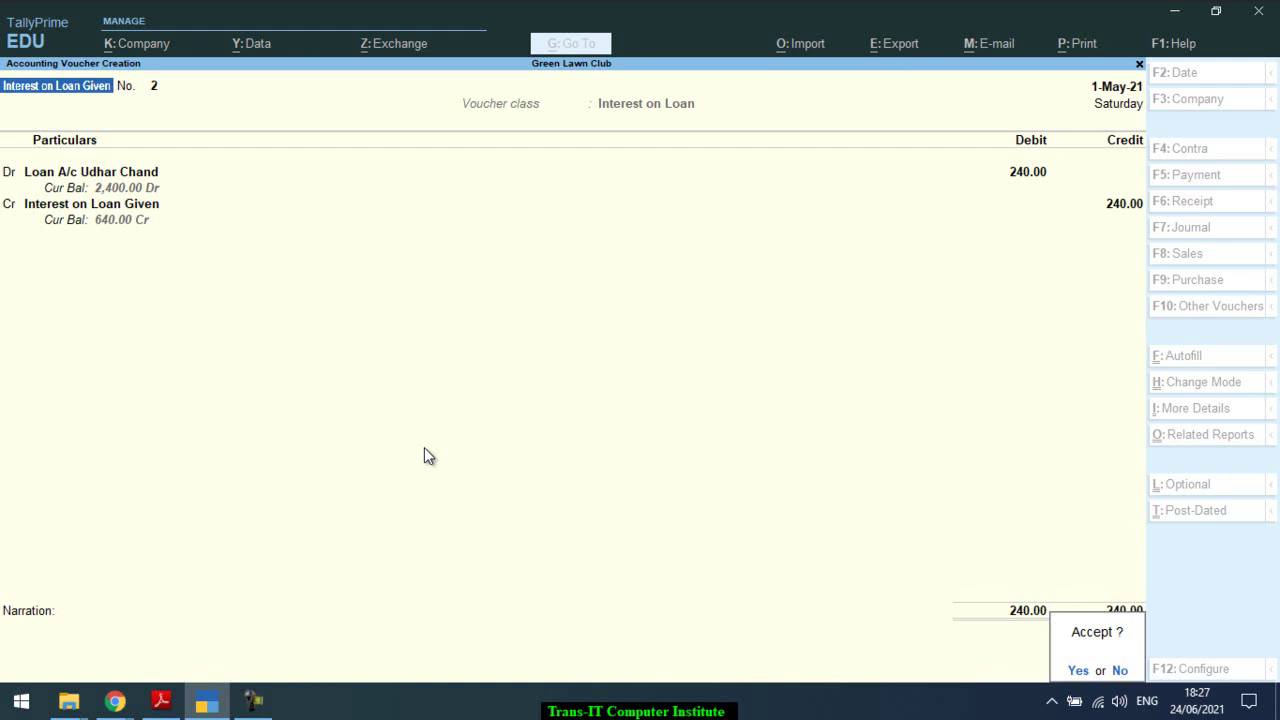
pyautogui.press('n')
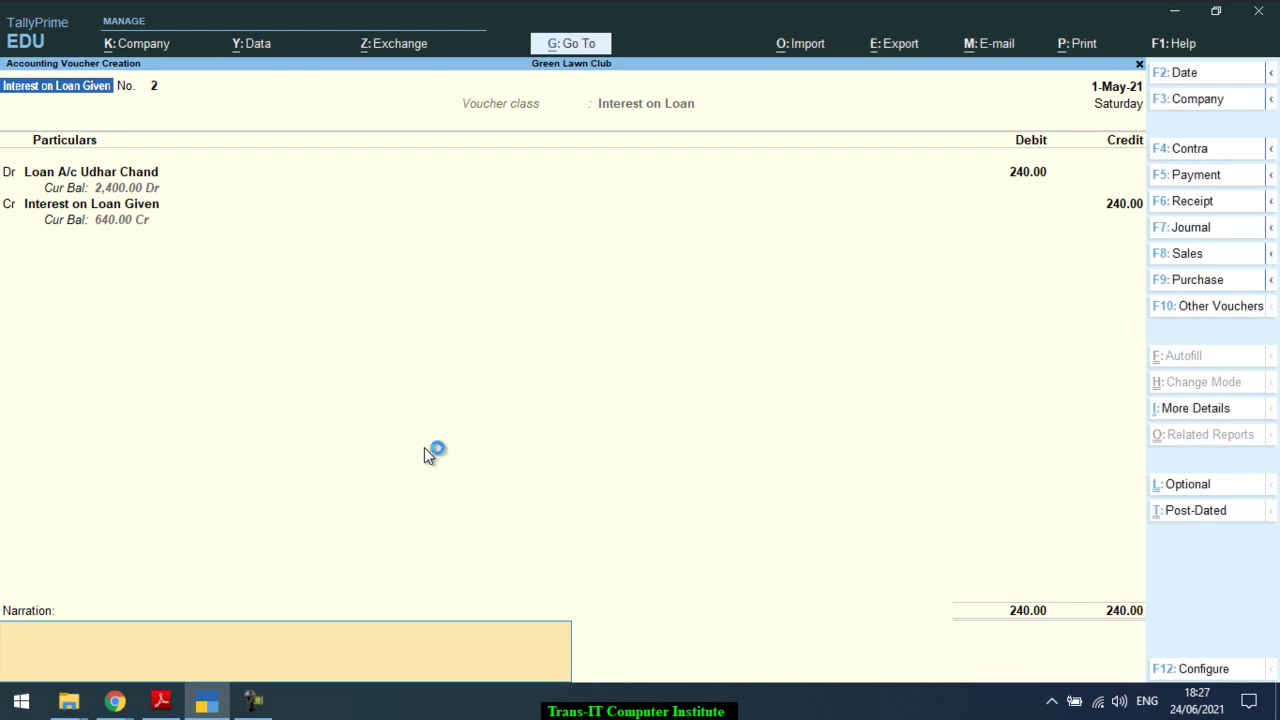
pyautogui.press('F2')
pyautogui.write('1-6')
pyautogui.press('Return')
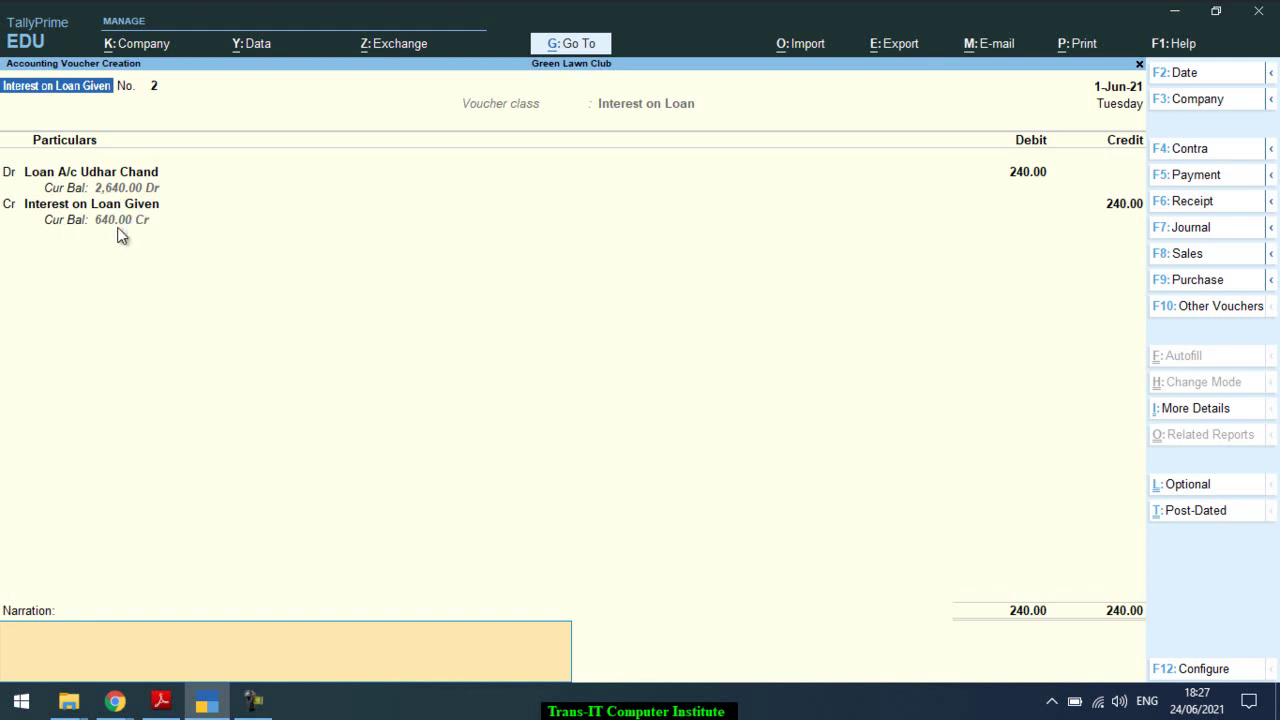
pyautogui.press('Return')
pyautogui.press('Return')
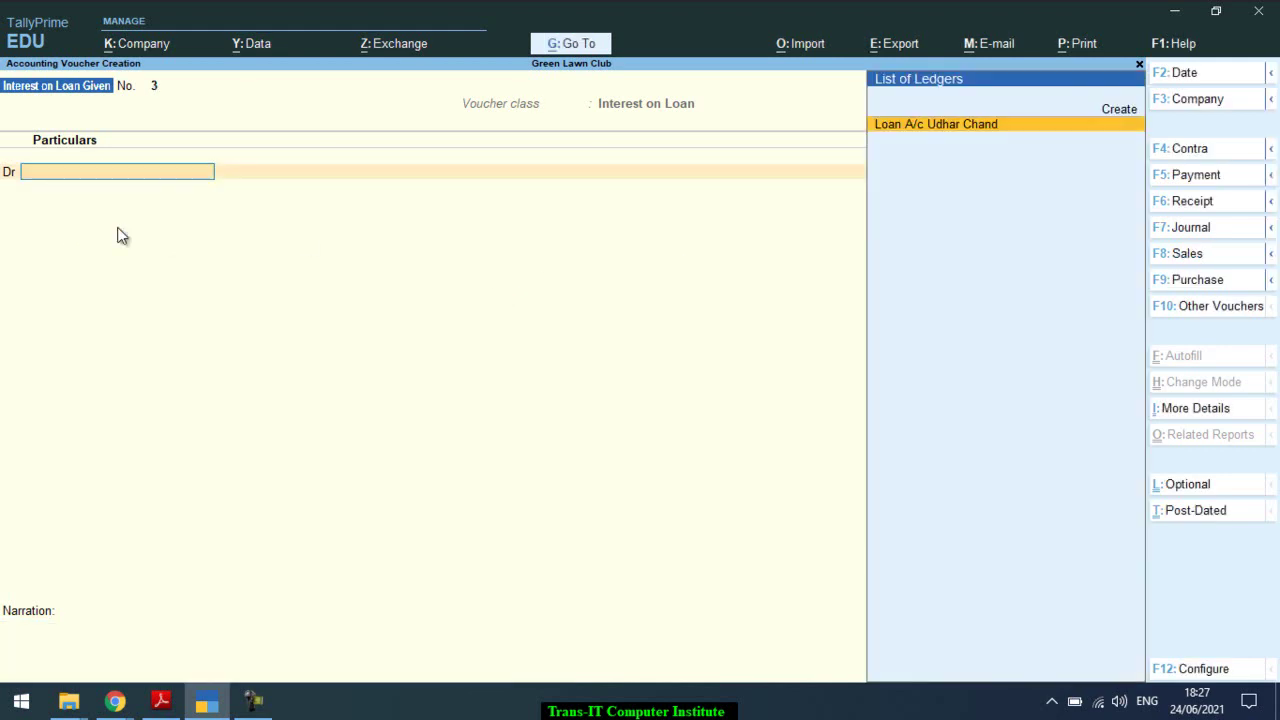
# Step: Read Entry No. 6 in volume 3.pdf through the single entry payment voucher in Figure 152
pyautogui.hotkey('alt', 'Tab')
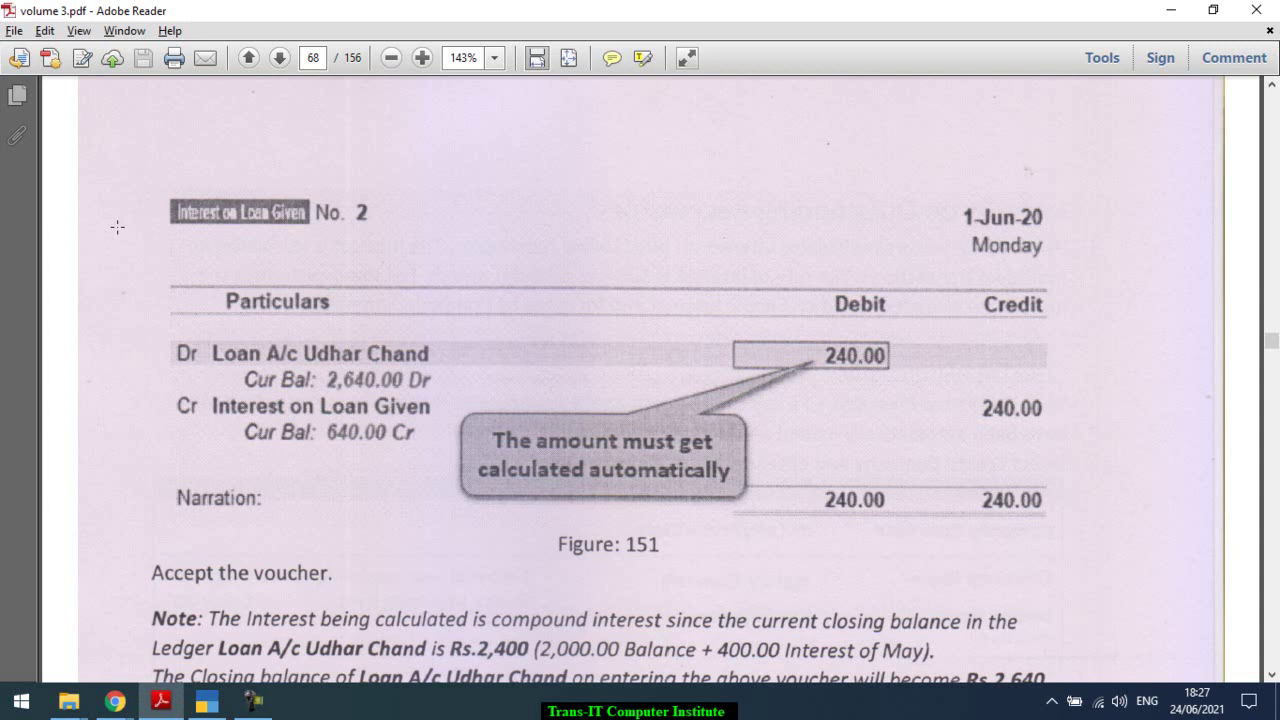
pyautogui.scroll(-3, 117, 227)
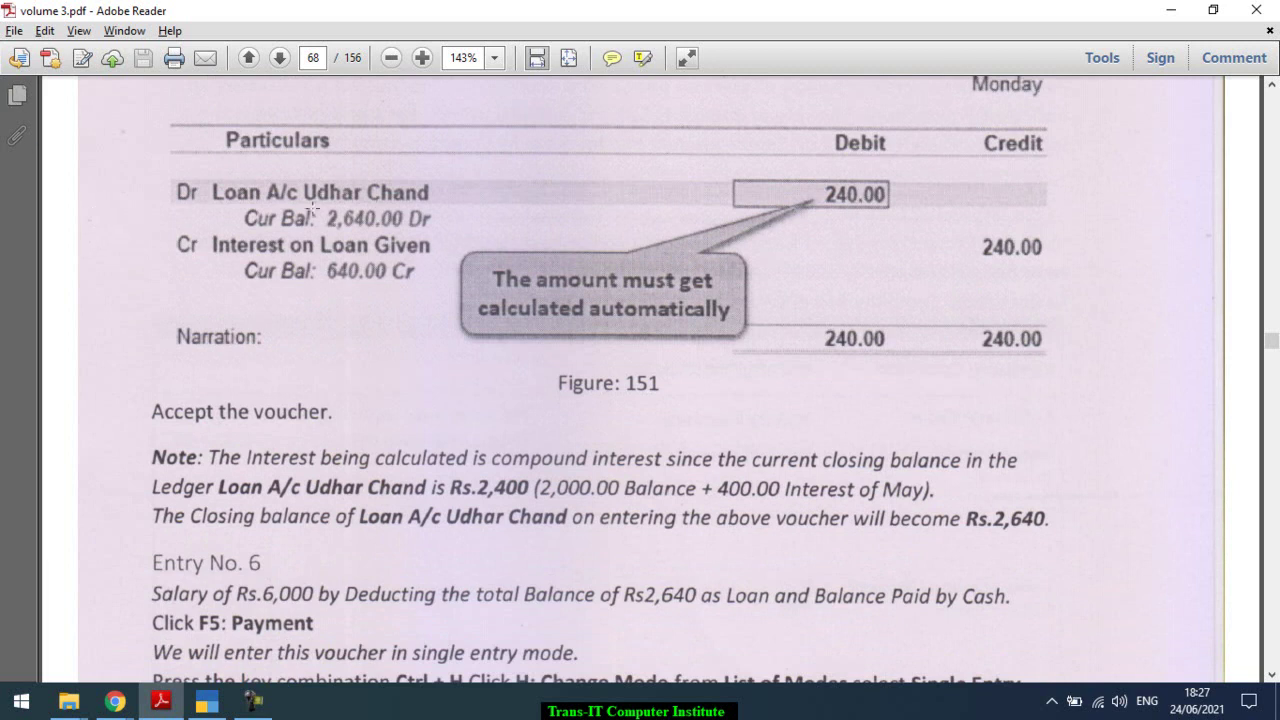
pyautogui.scroll(-2, 353, 228)
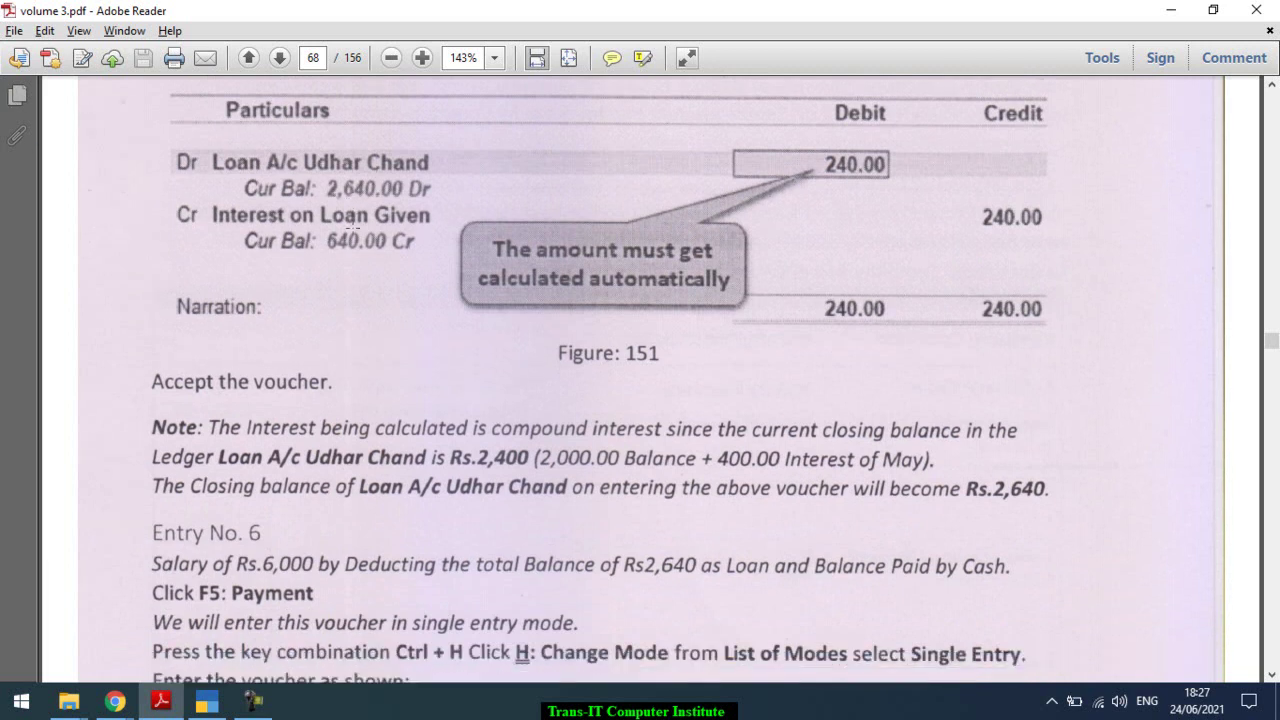
pyautogui.scroll(-6, 353, 228)
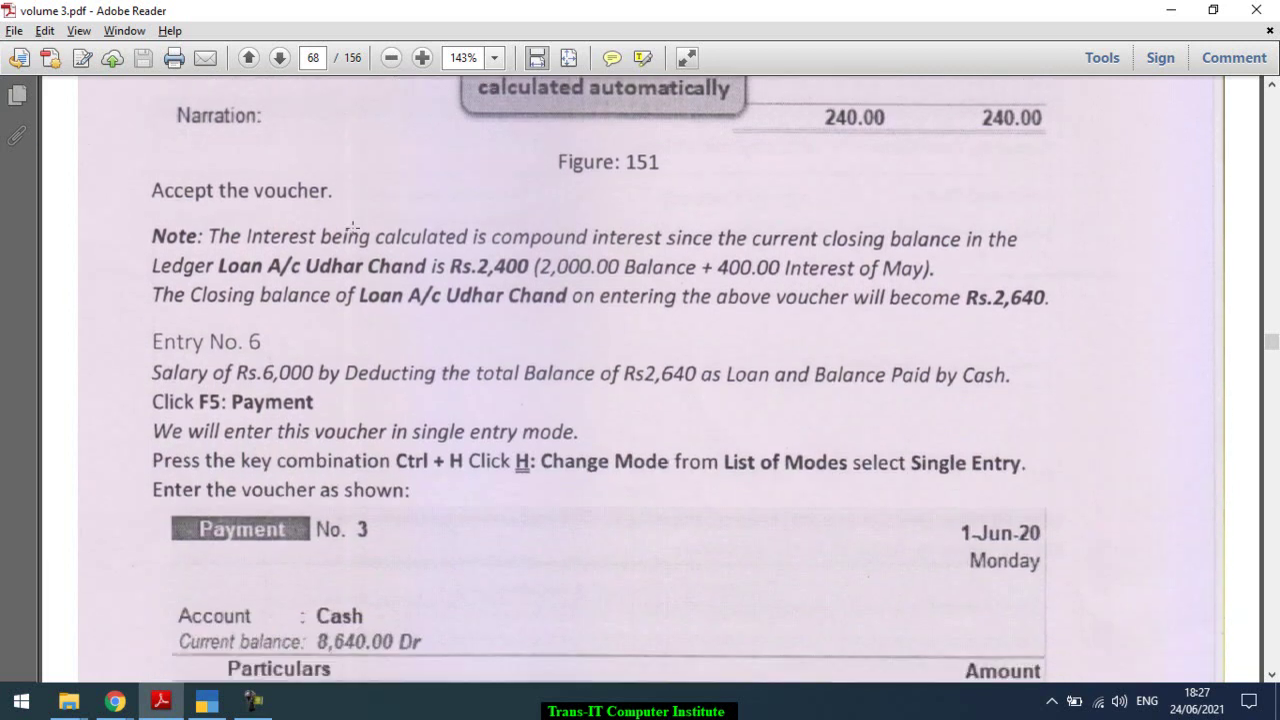
pyautogui.scroll(-5, 353, 228)
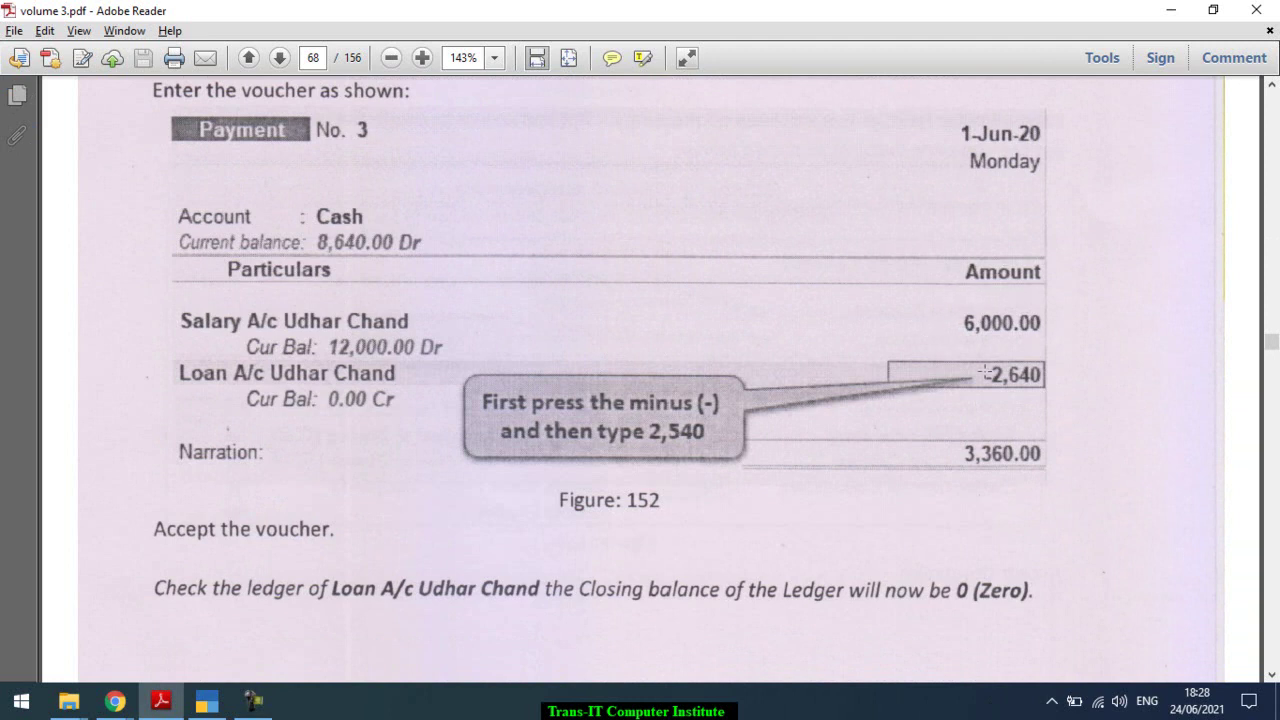
# Step: Switch to TallyPrime, start a Payment voucher and debit the employee's salary account with 6000
pyautogui.hotkey('alt', 'Tab')
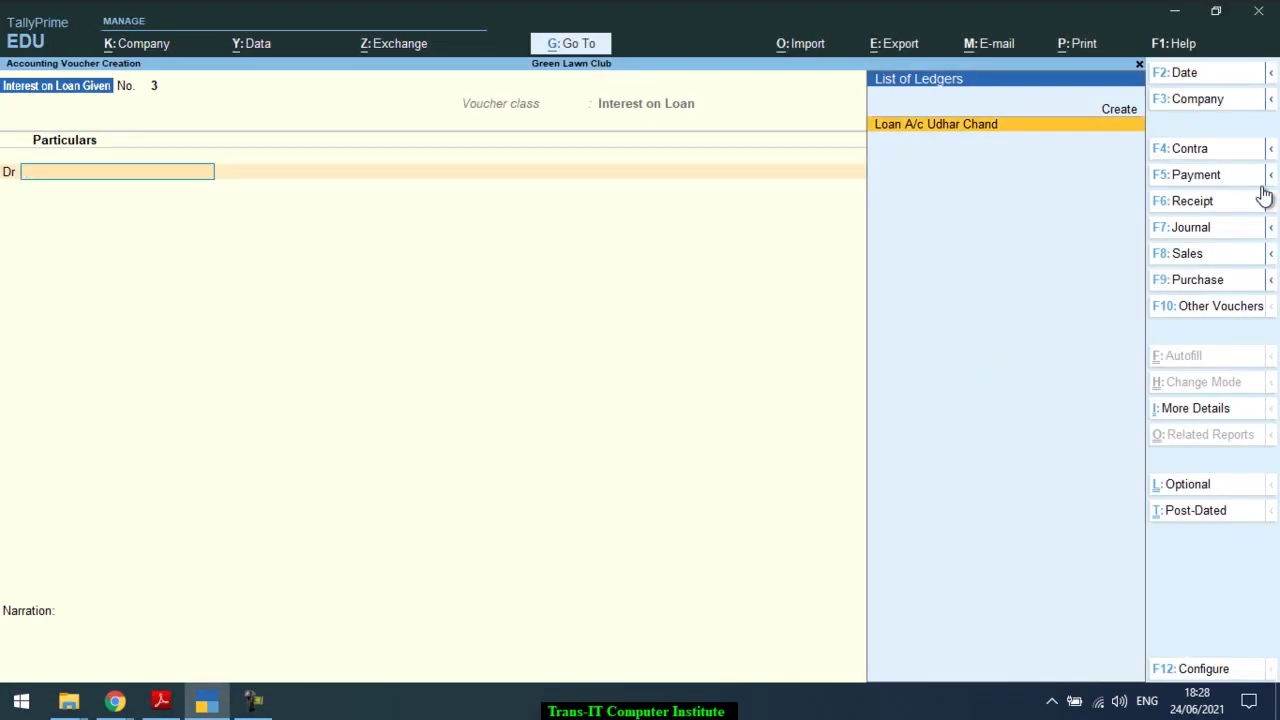
pyautogui.click(1205, 177)
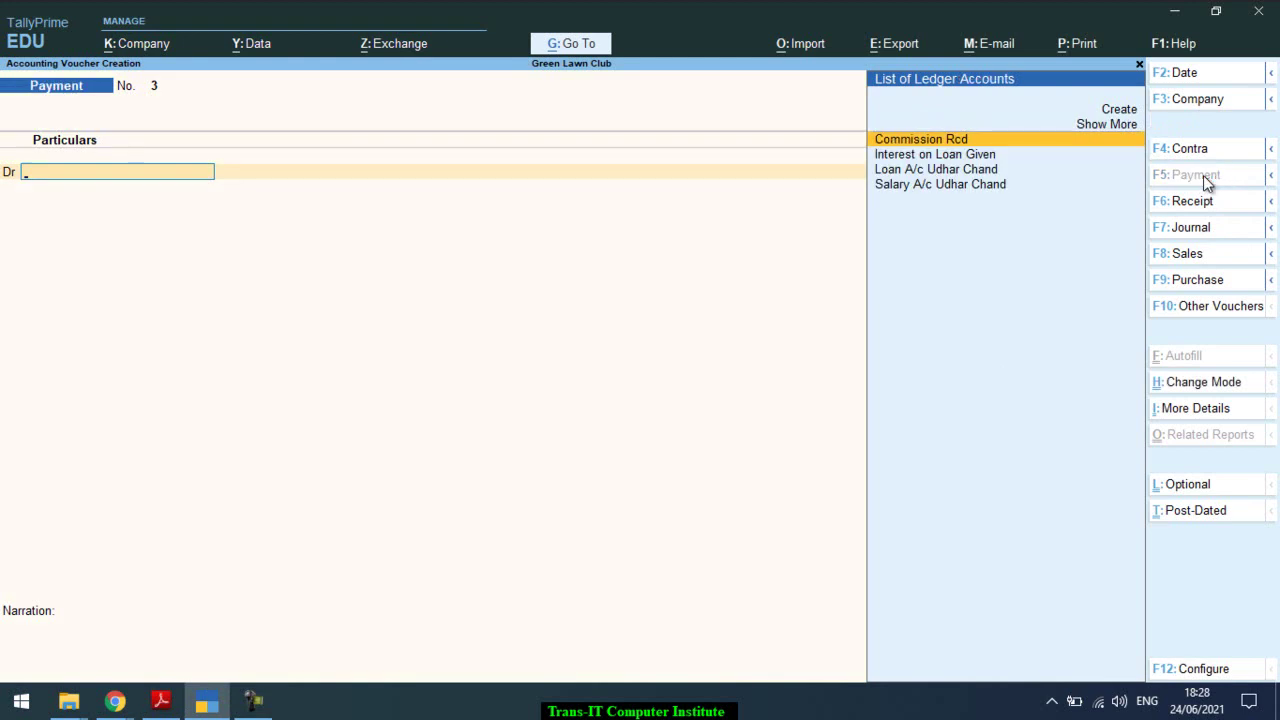
pyautogui.press('Down')
pyautogui.press('Down')
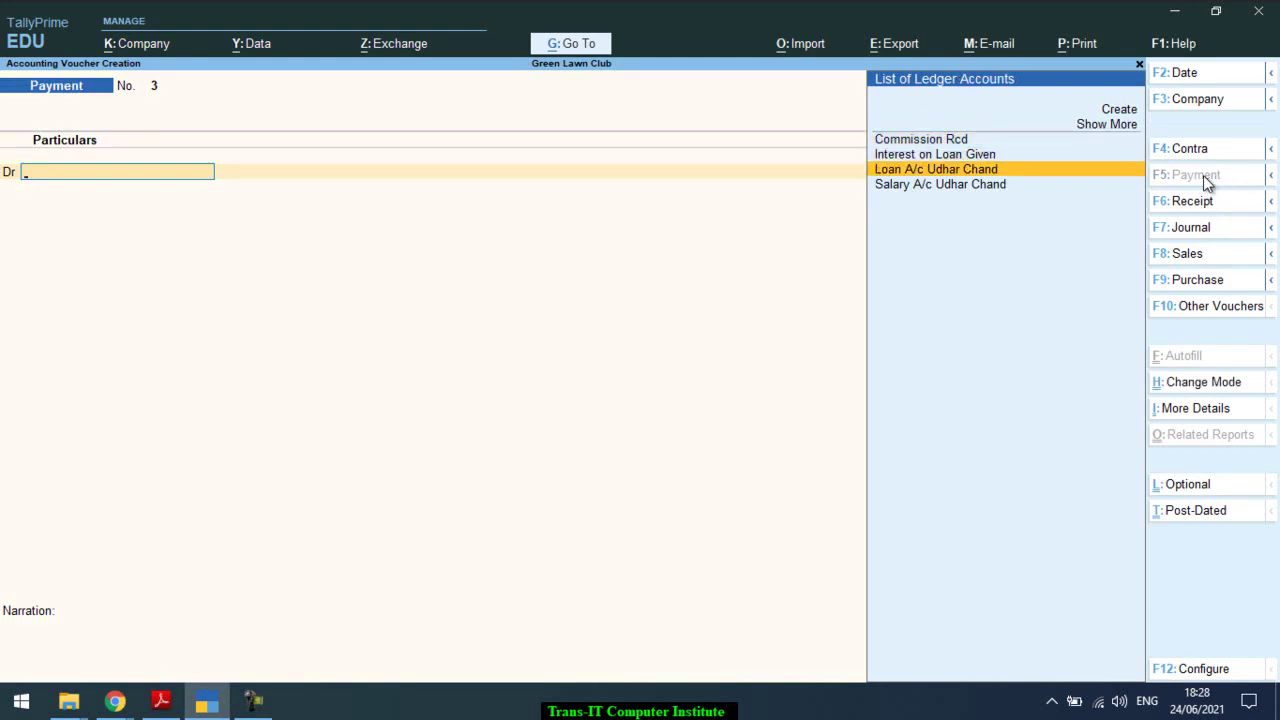
pyautogui.press('Down')
pyautogui.press('Return')
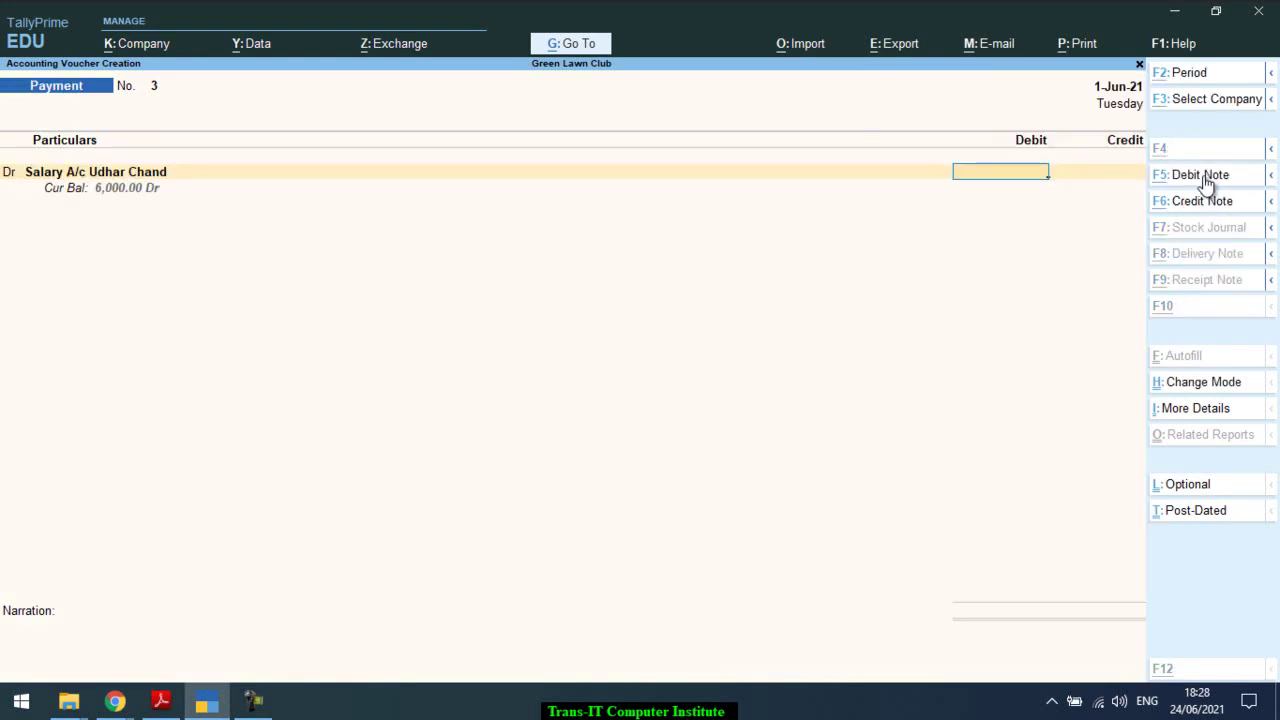
pyautogui.hotkey('alt', 'Tab')
pyautogui.hotkey('alt', 'Tab')
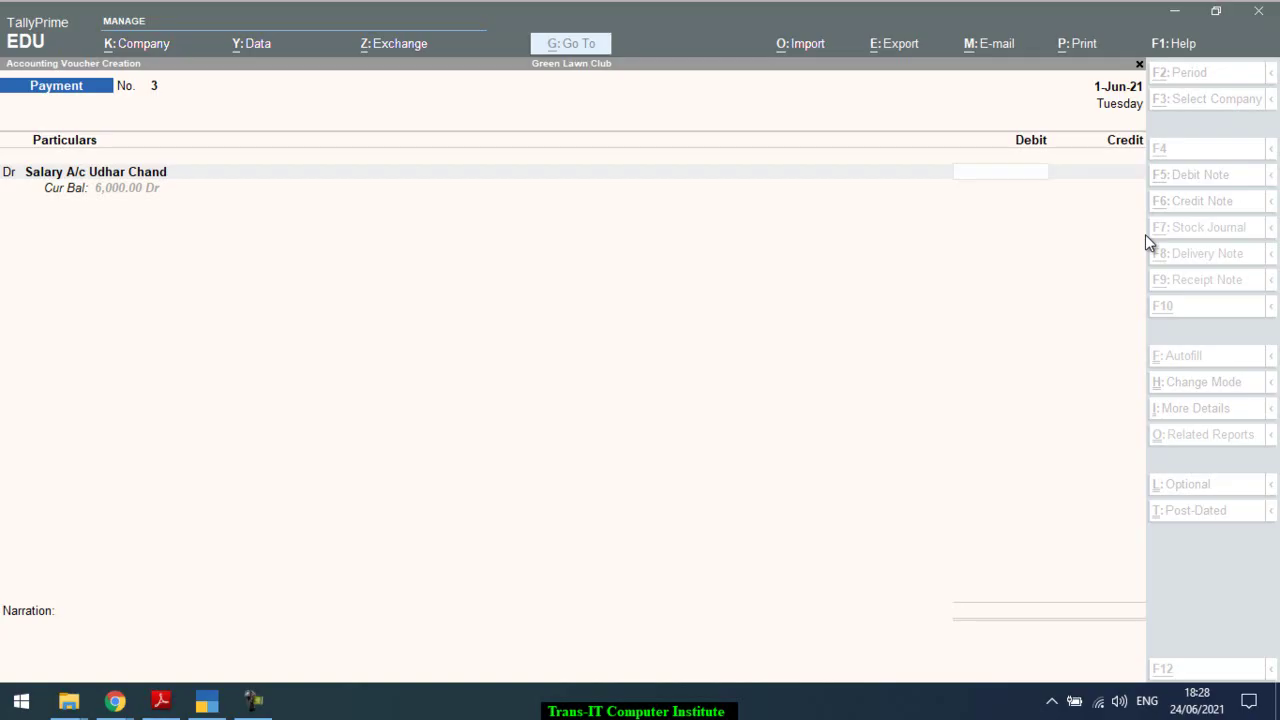
pyautogui.write('6000')
pyautogui.press('Return')
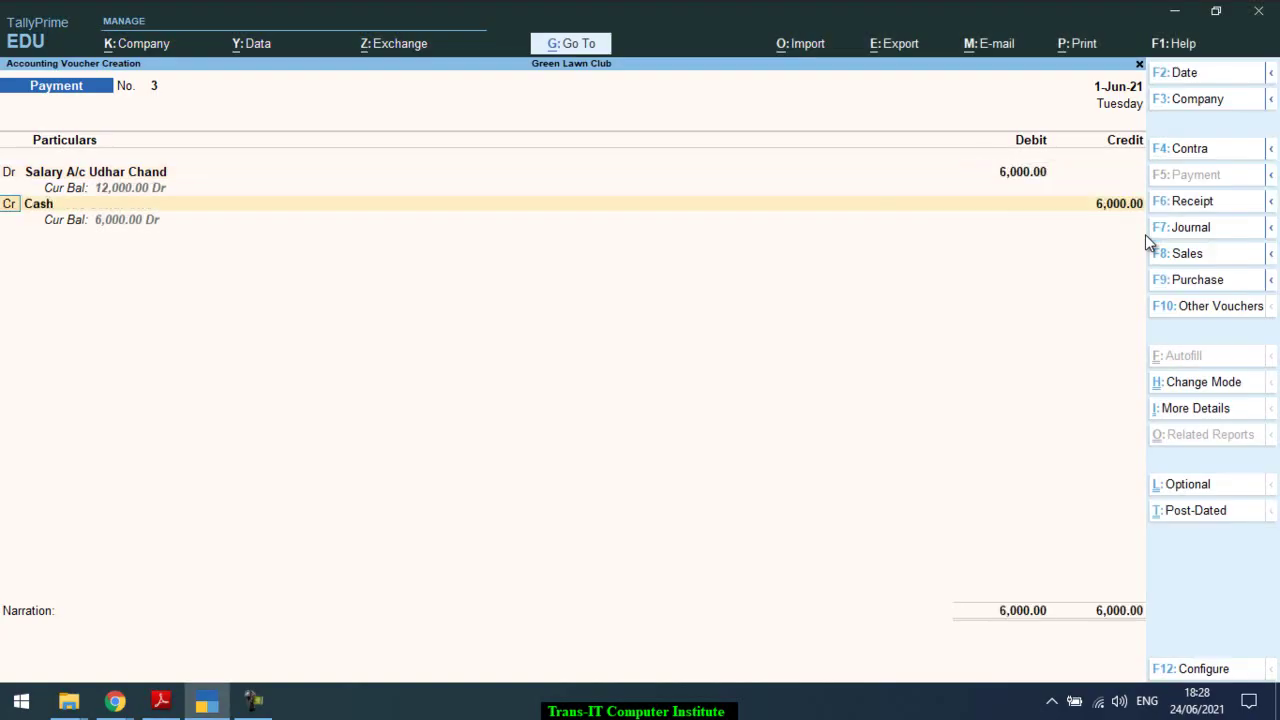
# Step: Check Figure 152 in volume 3.pdf and credit the employee's loan account with 2640 in the payment voucher
pyautogui.press('Return')
pyautogui.hotkey('alt', 'Tab')
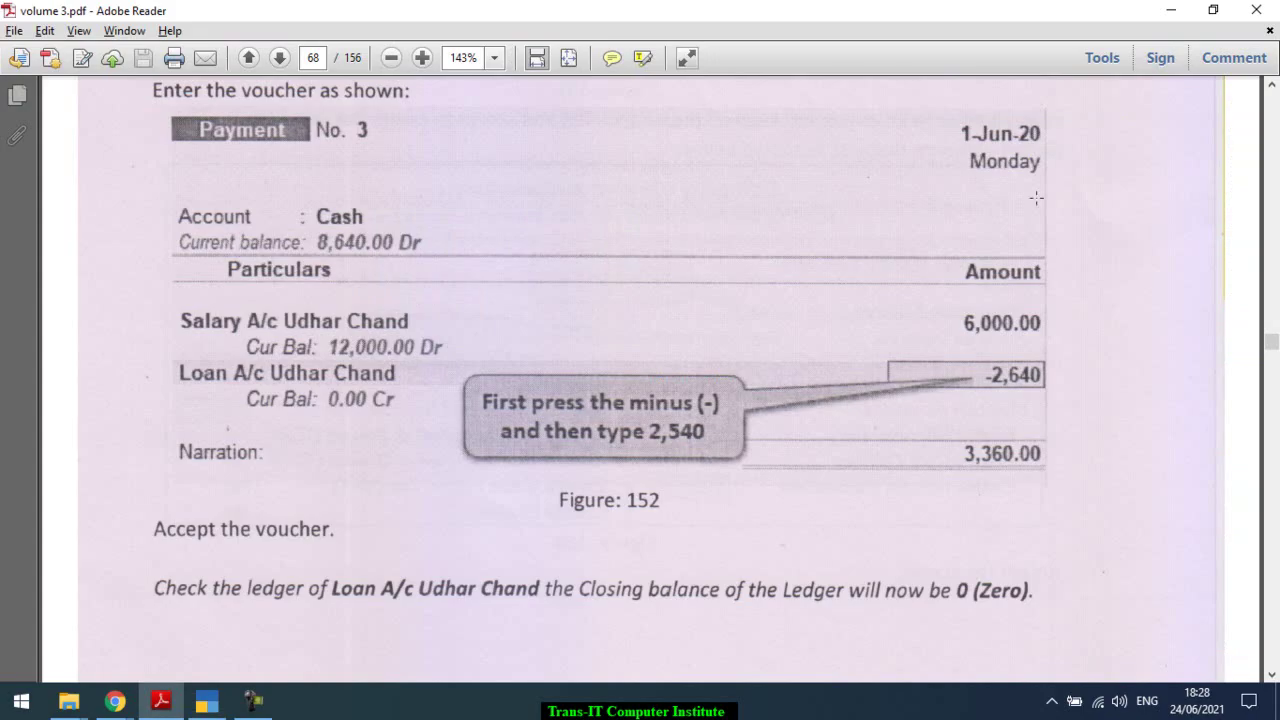
pyautogui.hotkey('alt', 'Tab')
pyautogui.write('L')
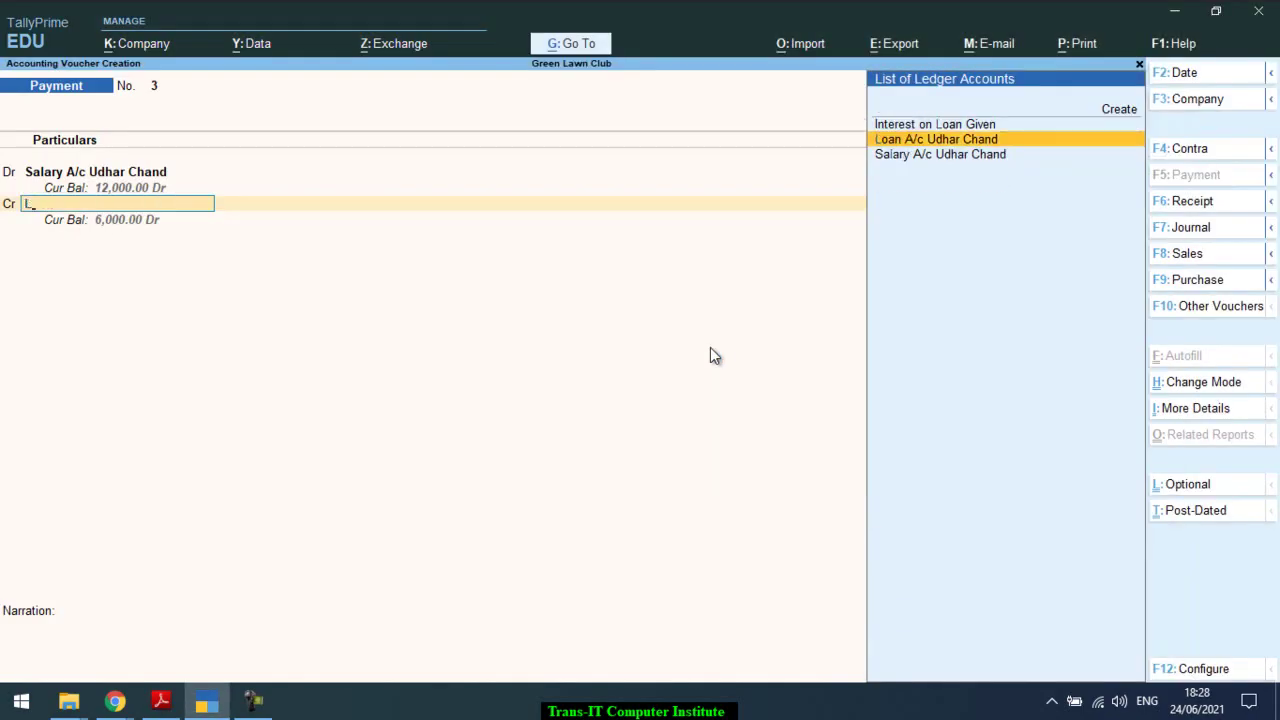
pyautogui.press('Return')
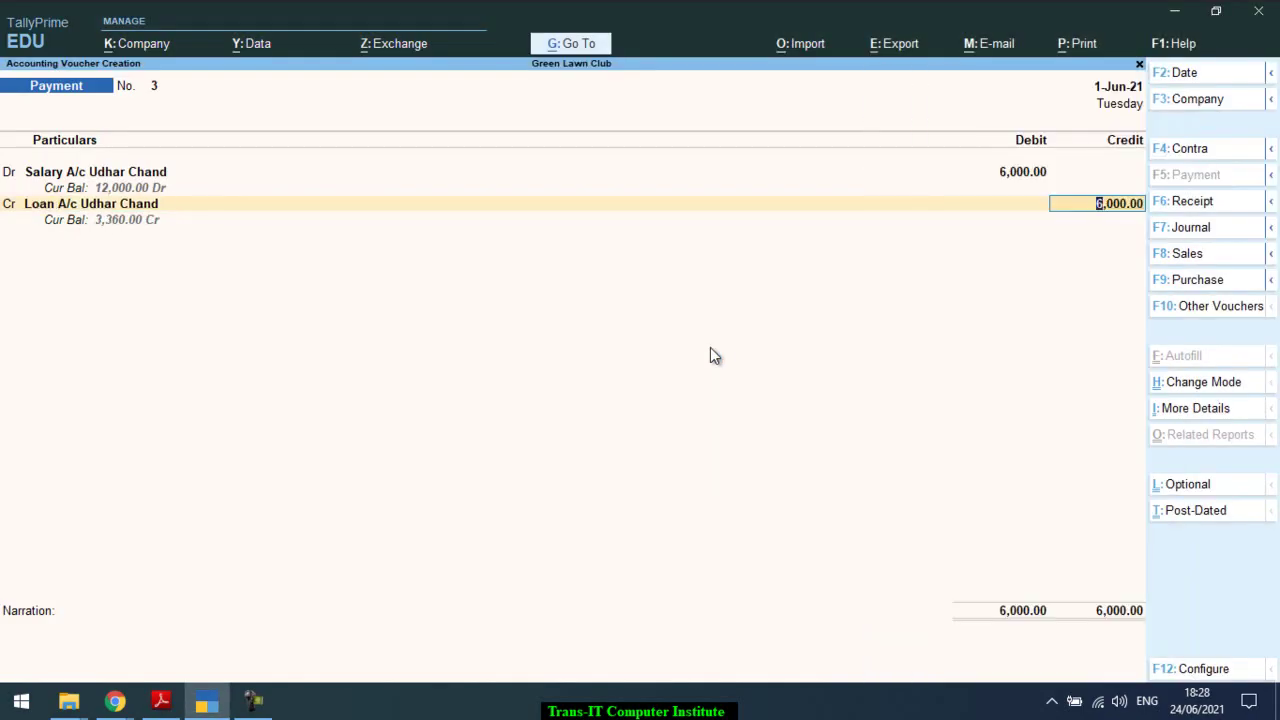
pyautogui.write('2640')
pyautogui.press('Return')
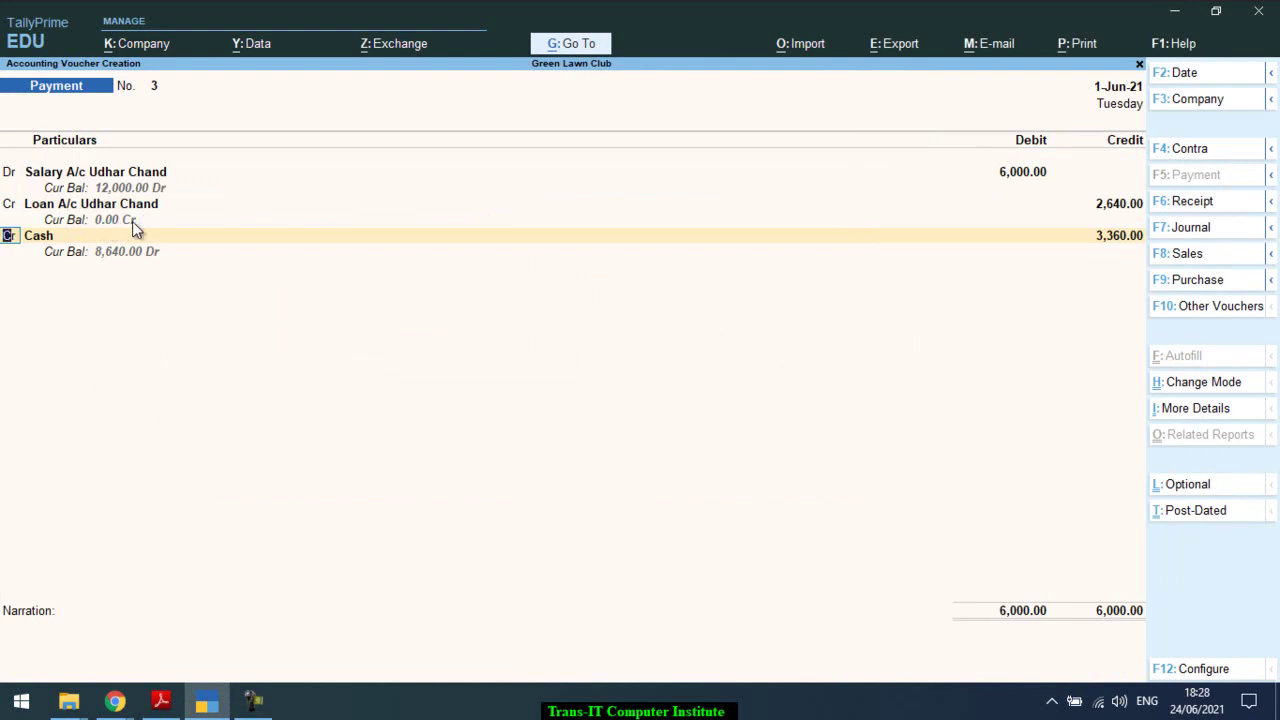
# Step: Credit Cash with 3,360.00 and complete the payment voucher's entries without a narration
pyautogui.press('Return')
pyautogui.press('Return')
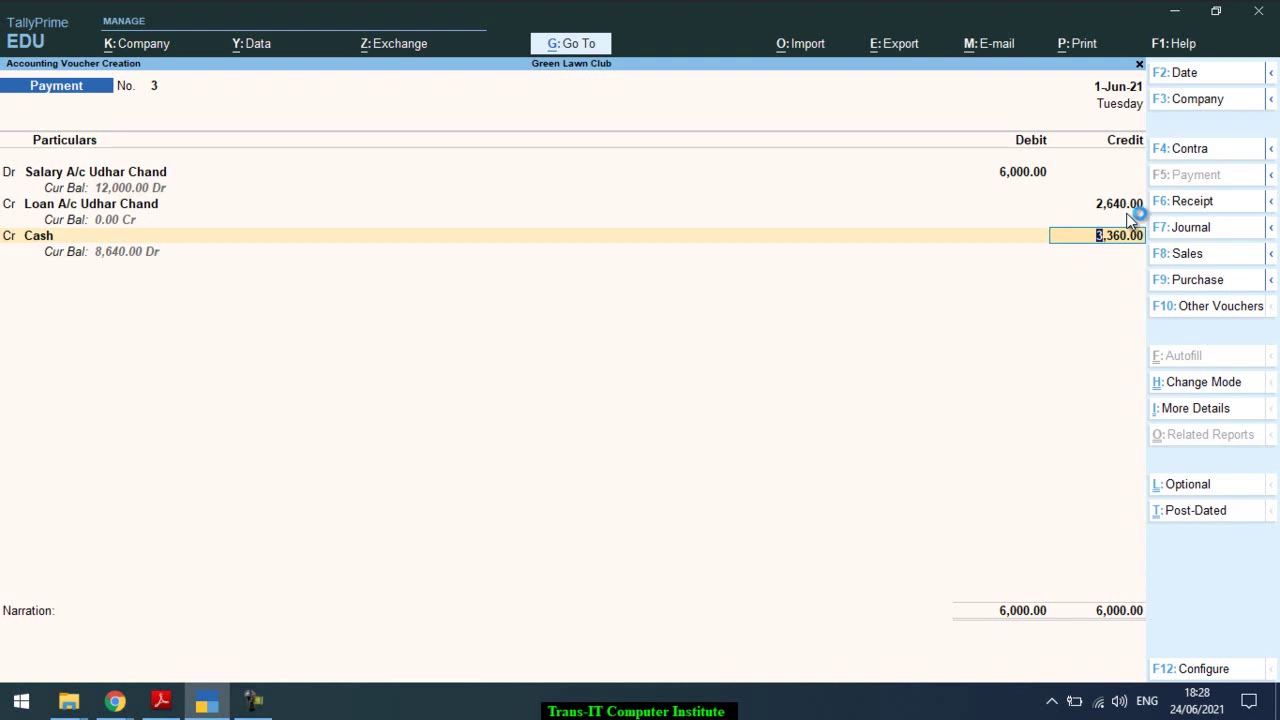
pyautogui.press('Return')
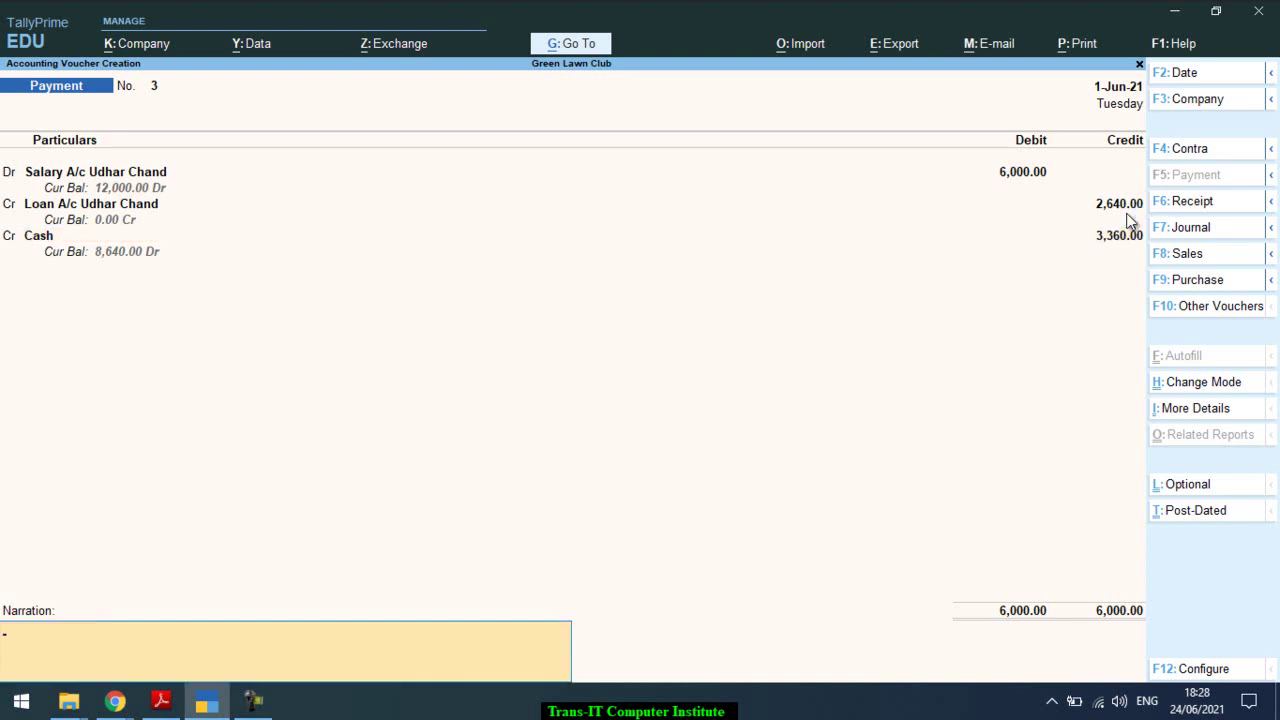
pyautogui.press('Return')
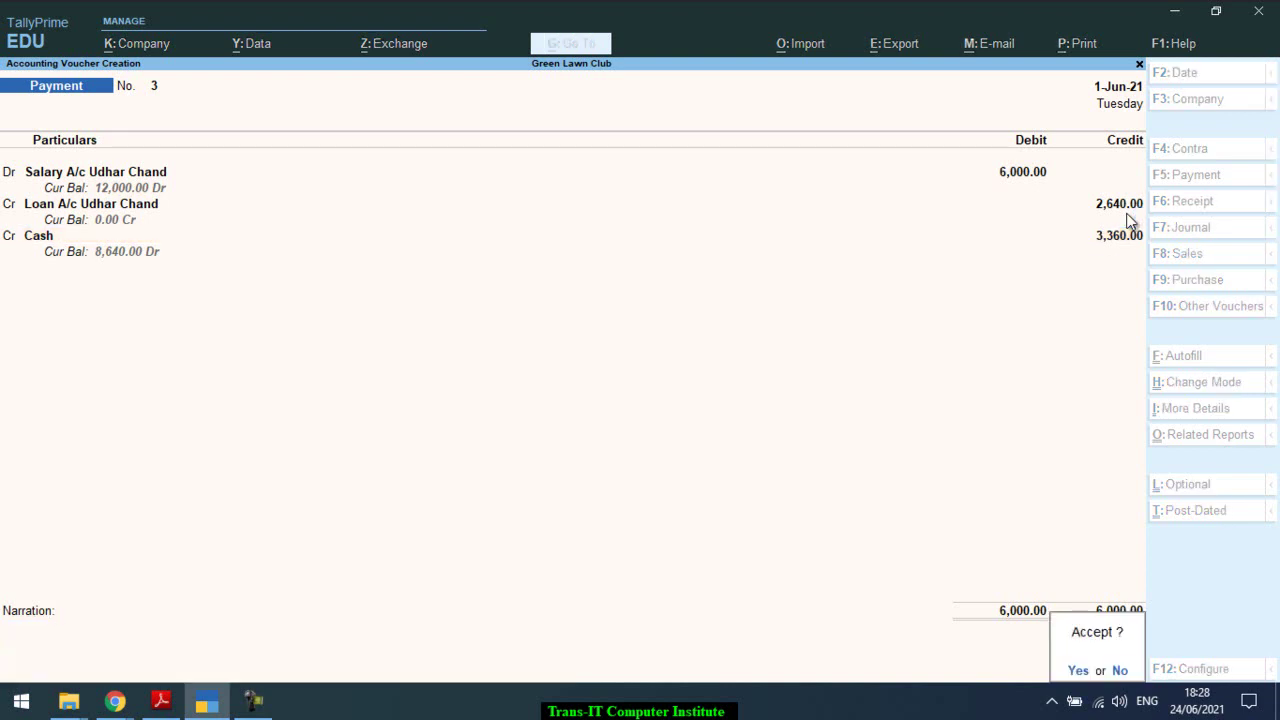
# Step: Switch to volume 3.pdf and review the closing instructions under Figure 152 and the start of Interest on Outstanding Receivables
pyautogui.hotkey('alt', 'Tab')
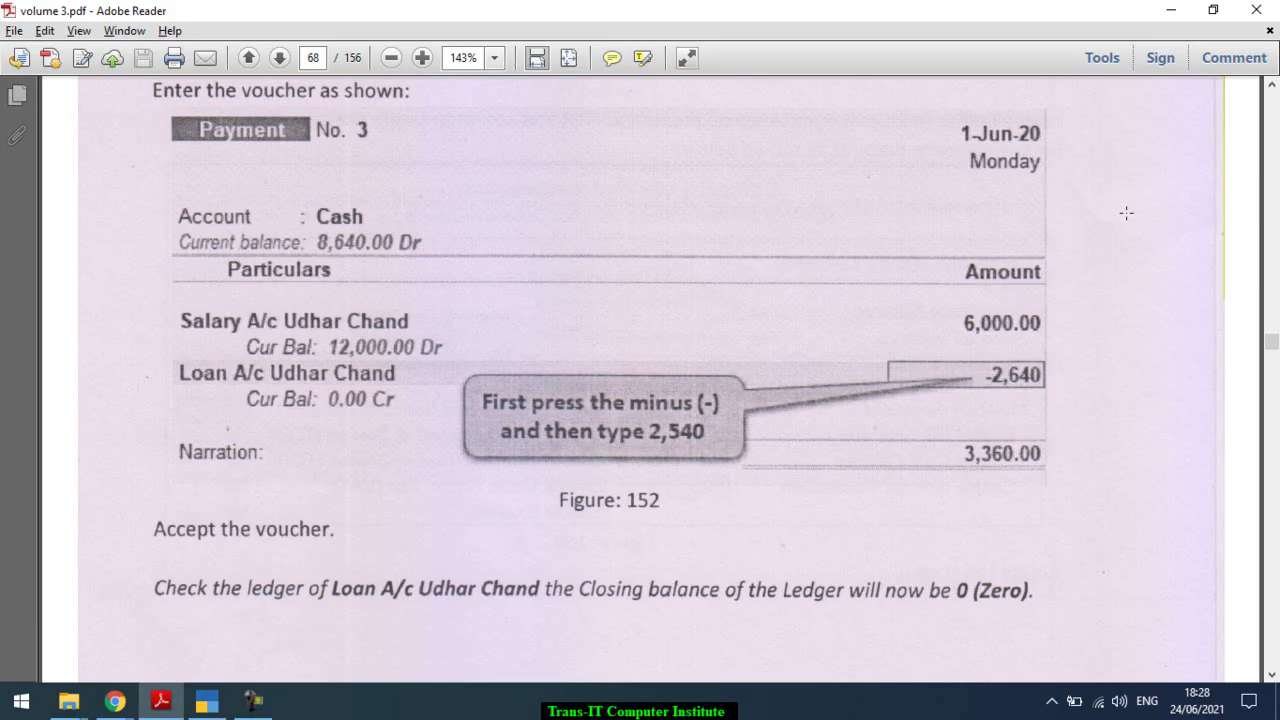
pyautogui.scroll(-3, 1126, 213)
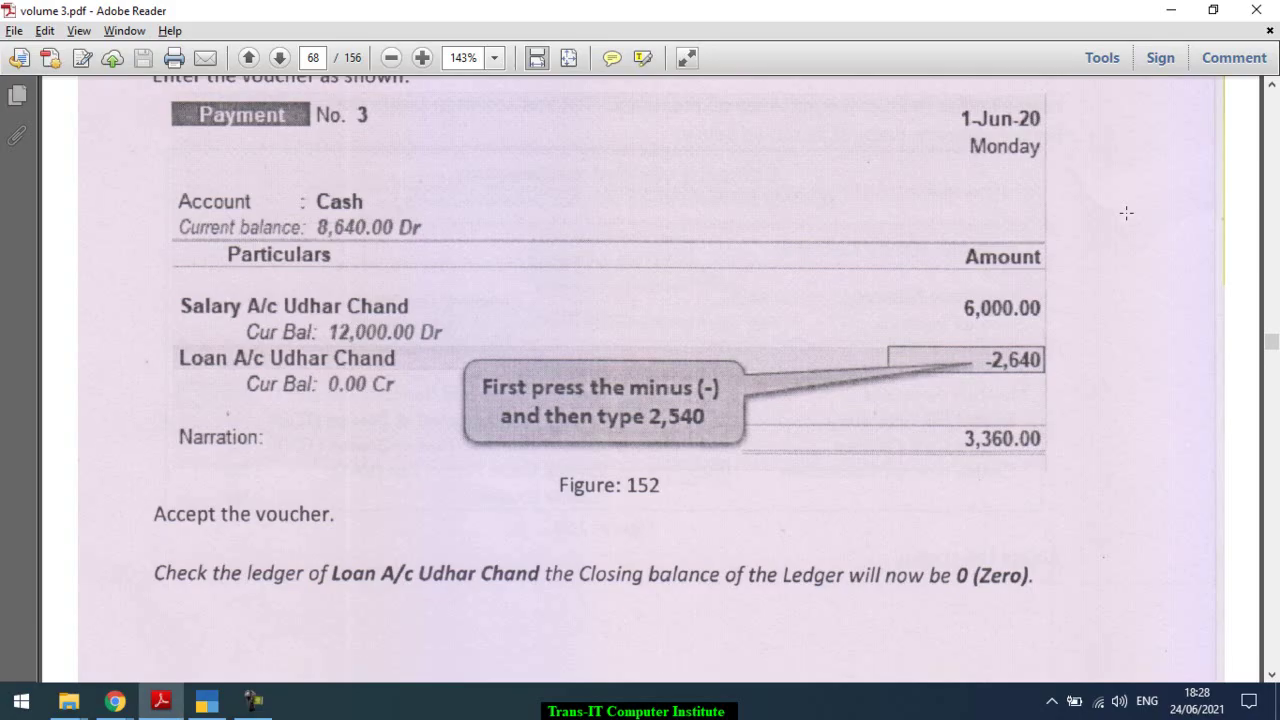
pyautogui.scroll(-5, 1126, 213)
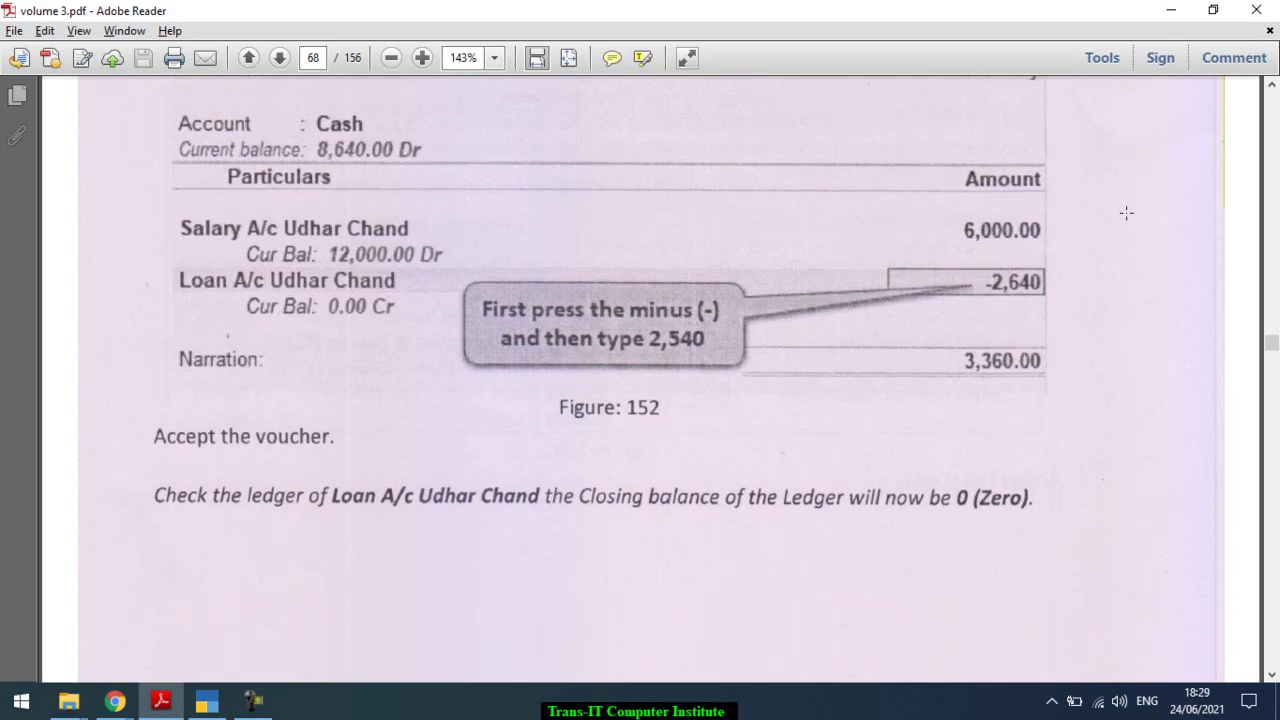
pyautogui.scroll(-6, 1126, 213)
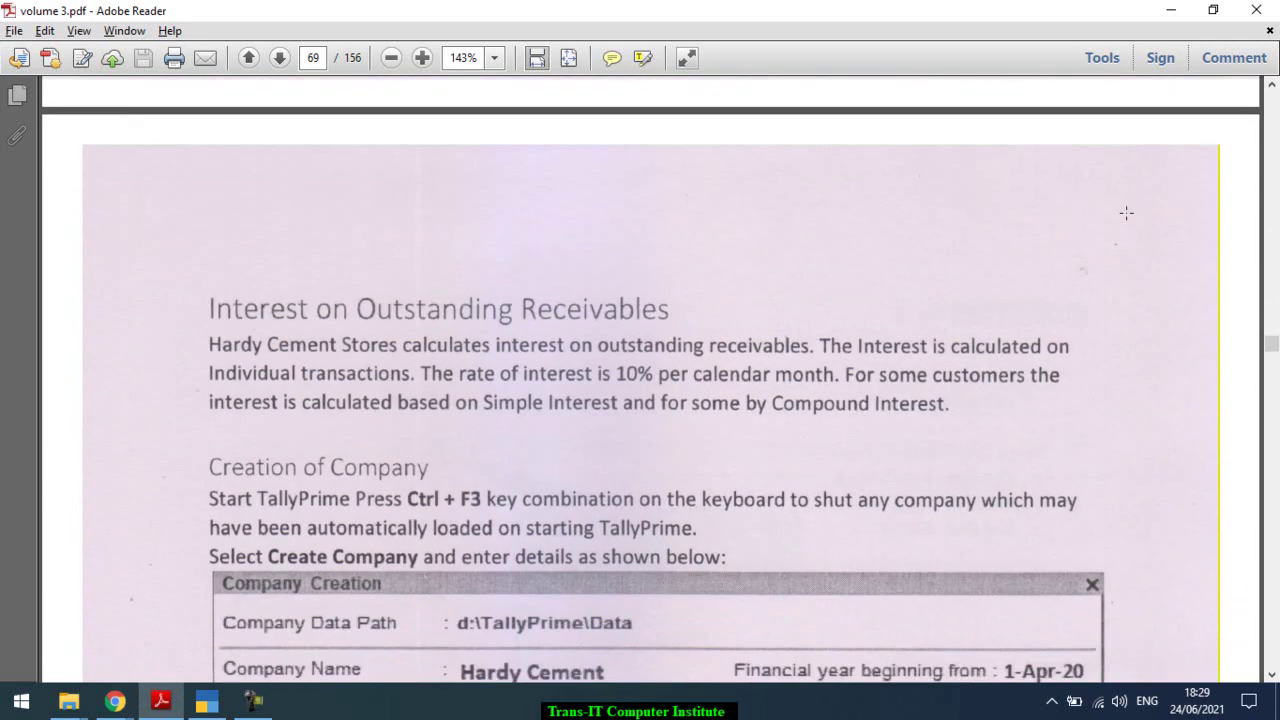
pyautogui.scroll(5, 1126, 213)
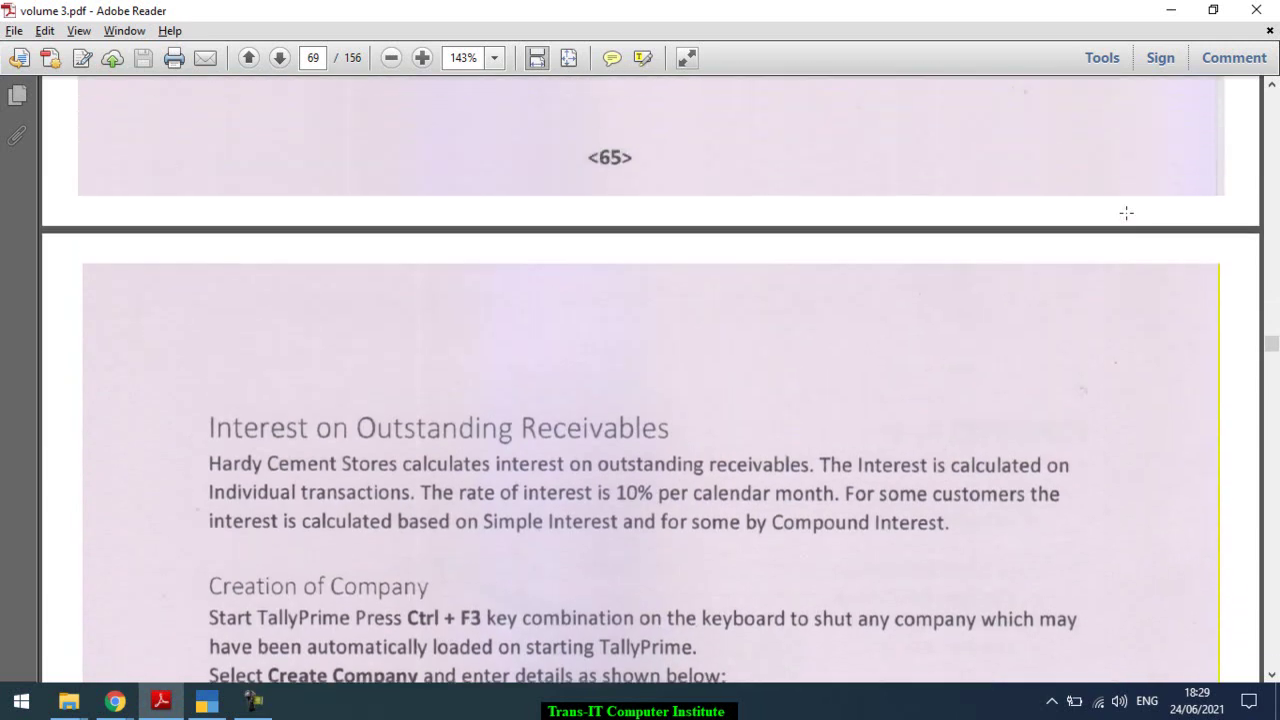
pyautogui.scroll(3, 1126, 213)
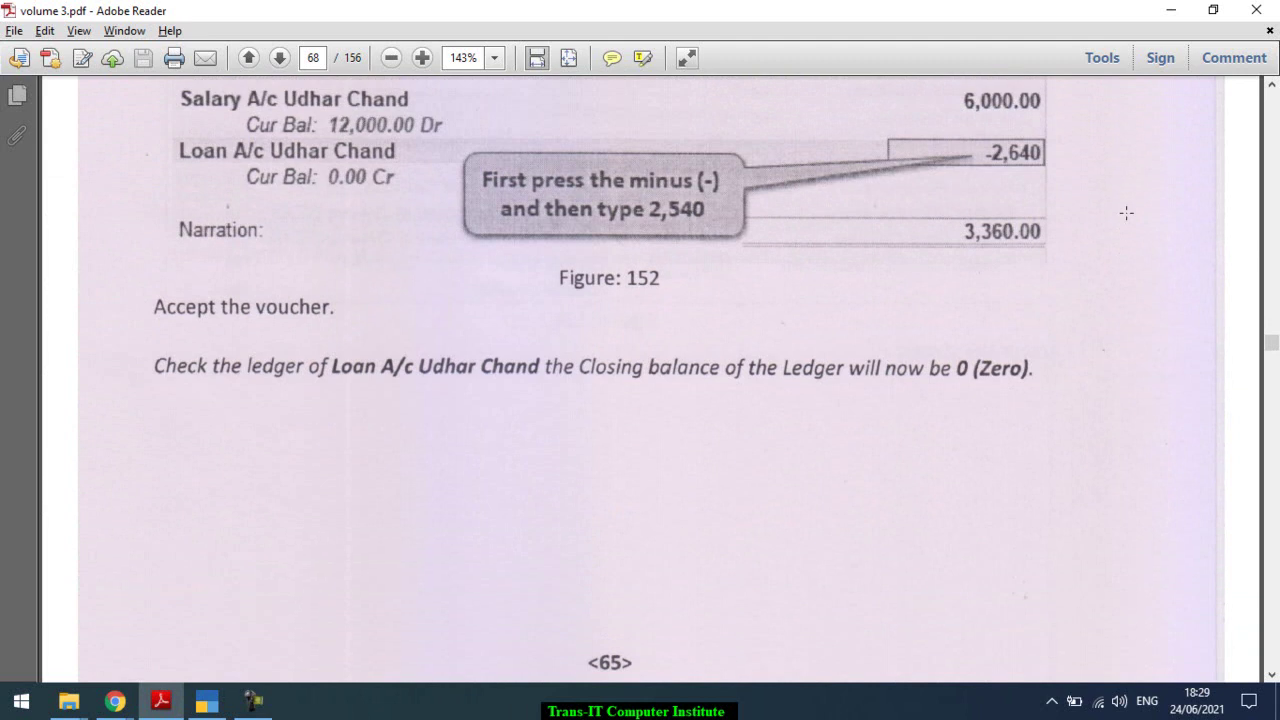
pyautogui.scroll(1, 1126, 213)
pyautogui.scroll(1, 1126, 213)
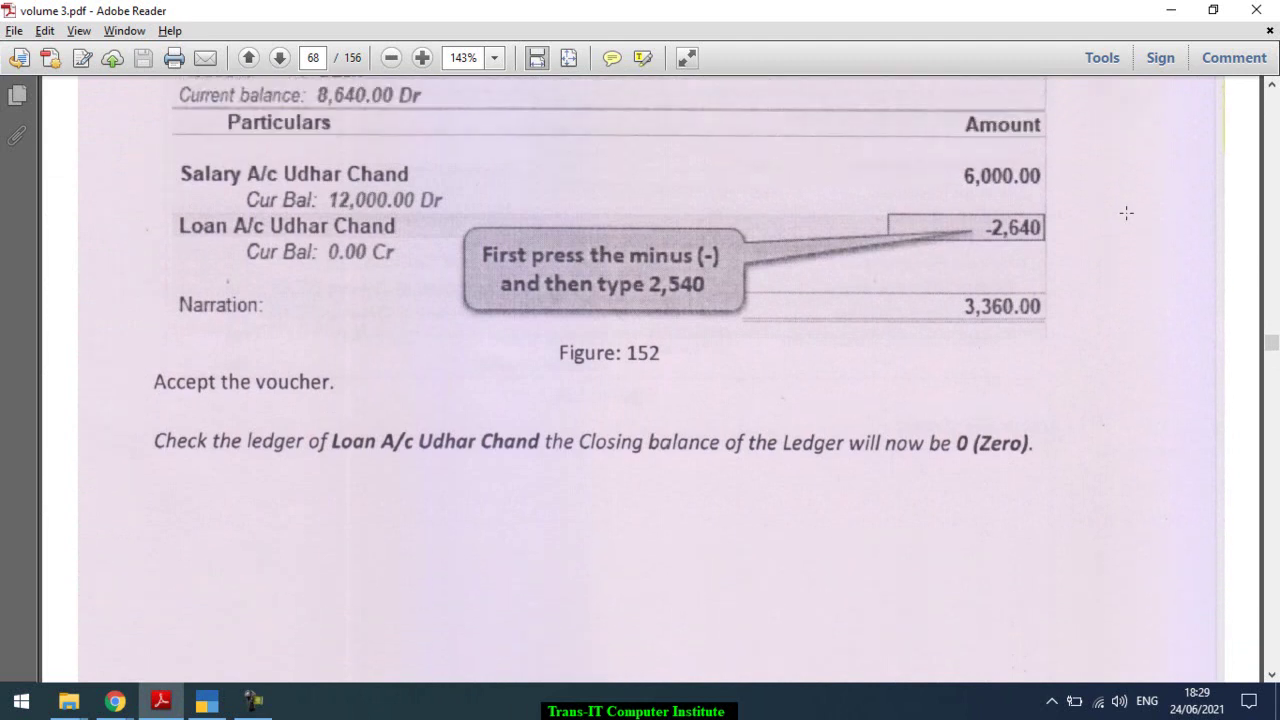
pyautogui.scroll(1, 1126, 213)
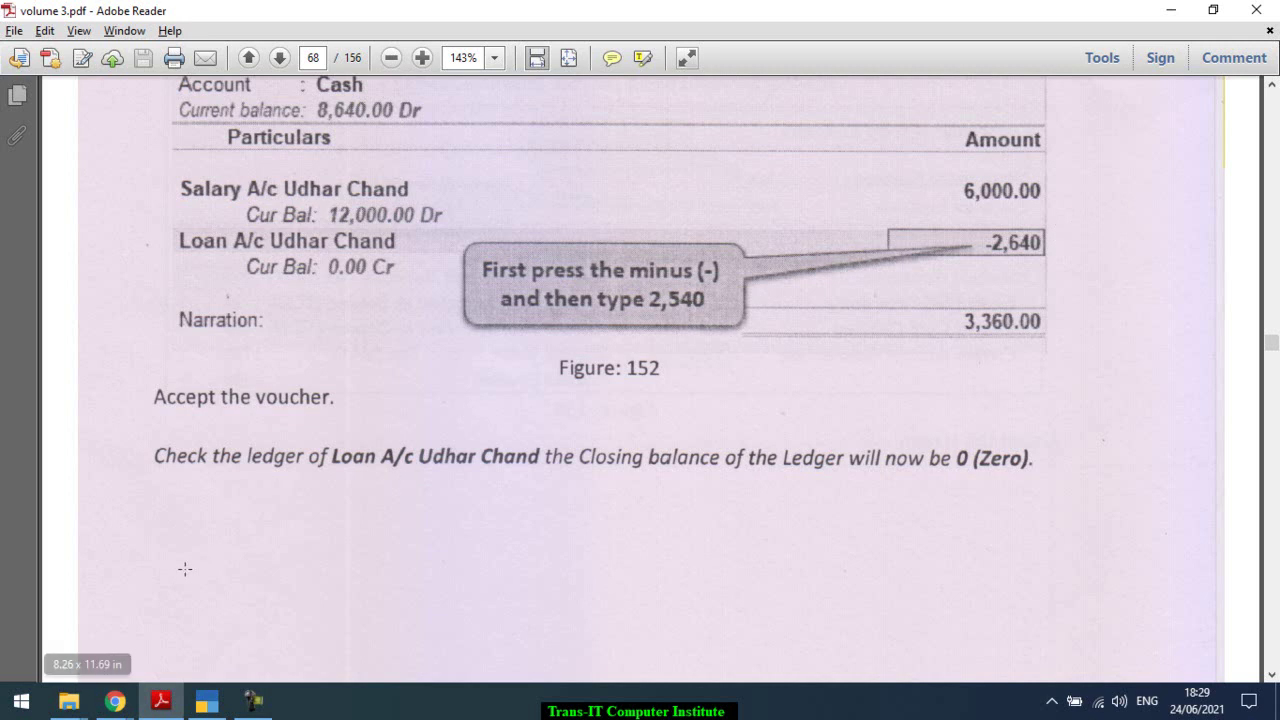
pyautogui.click(257, 706)
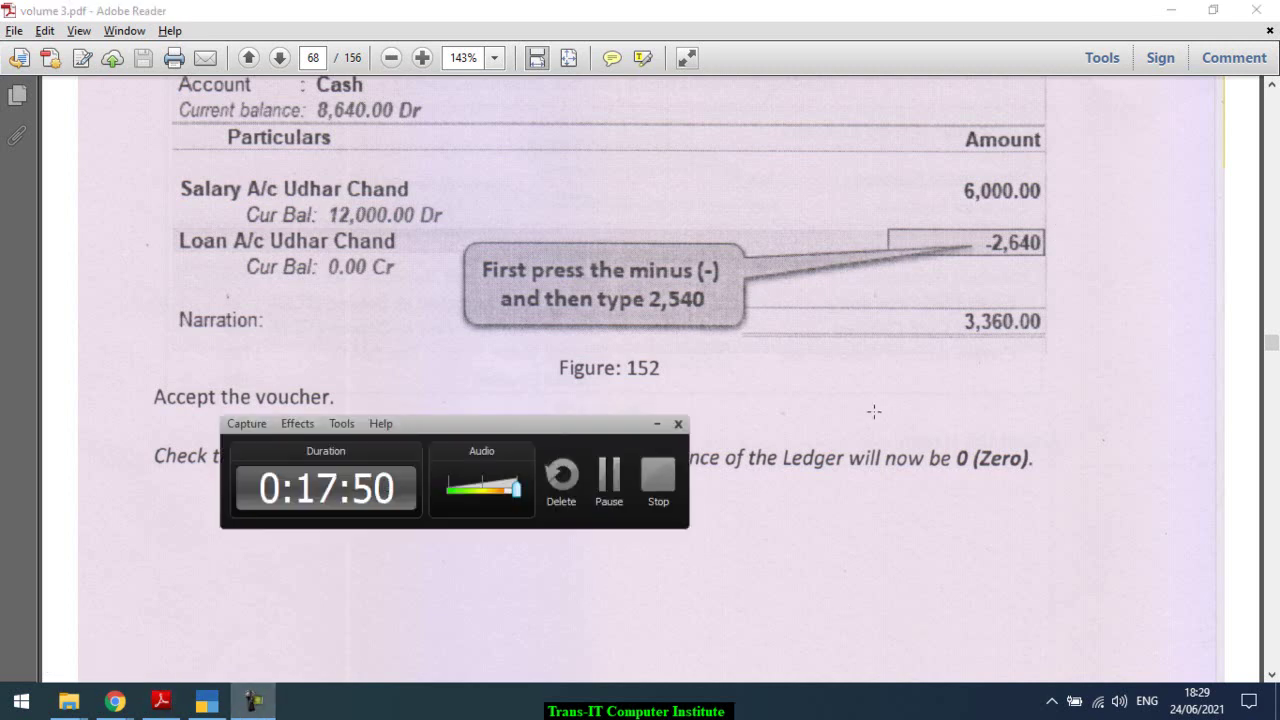